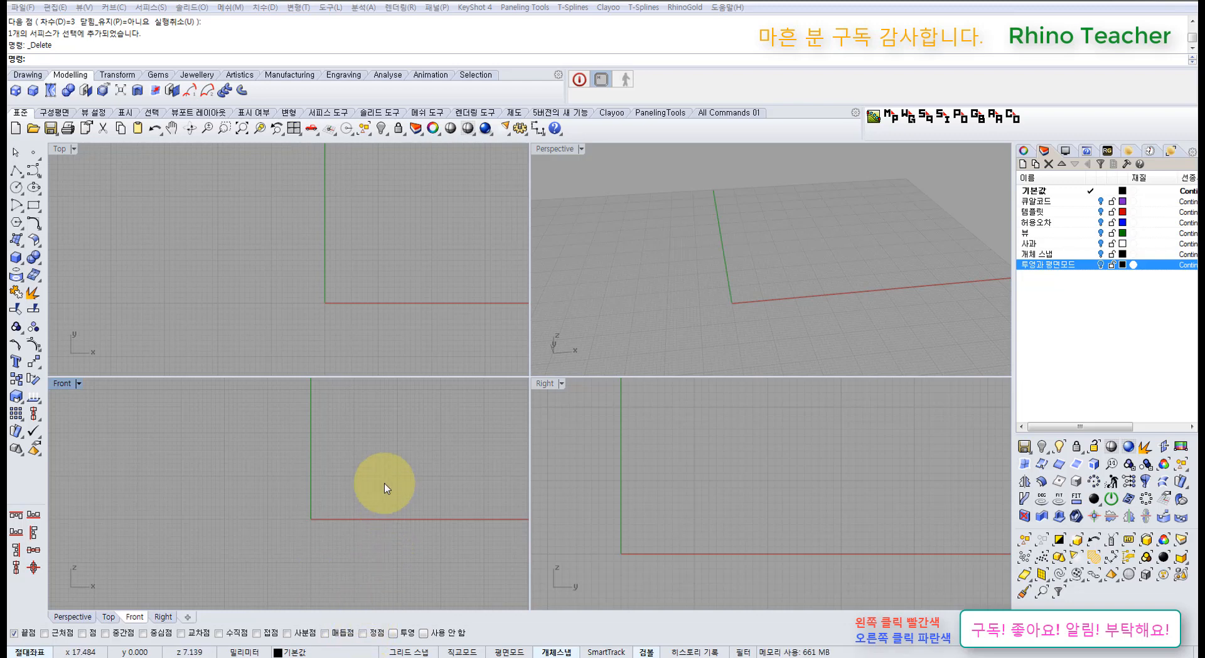
- Restore the default four-viewport layout of Top, Perspective, Front and Right views
{"action": "left_click", "coordinate": [384, 484]}
{"action": "right_click_drag", "start_coordinate": [349, 495], "coordinate": [354, 470]}
{"action": "right_click_drag", "start_coordinate": [359, 310], "coordinate": [323, 266]}
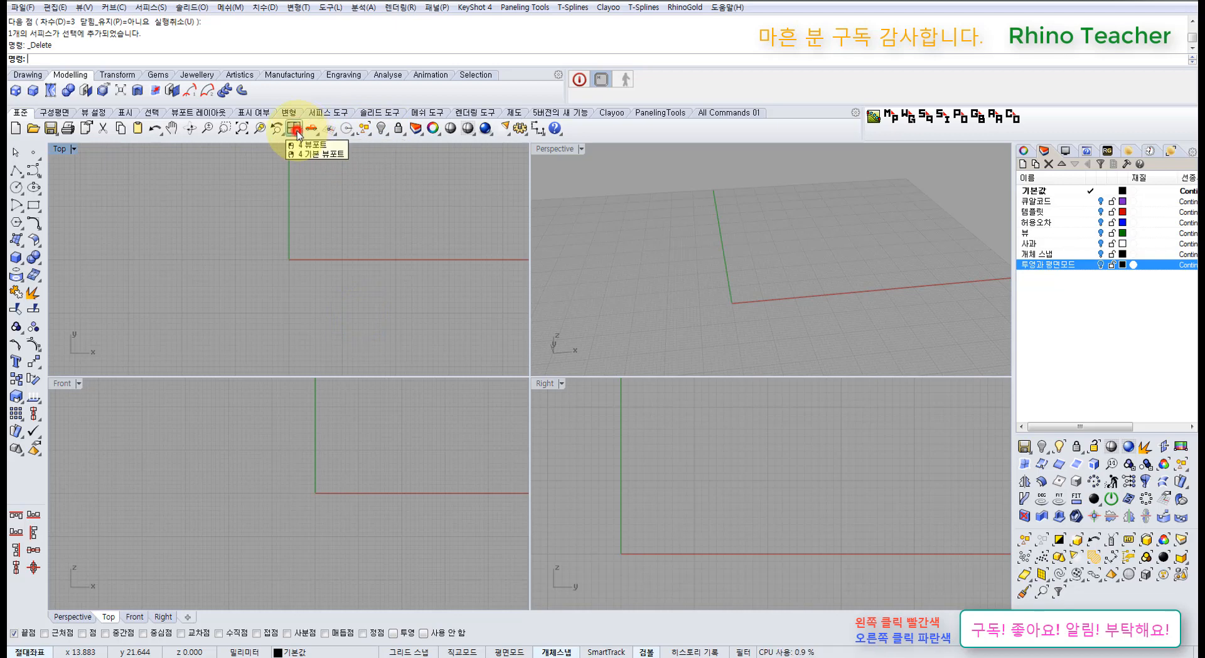
{"action": "left_click", "coordinate": [297, 133]}
{"action": "left_click", "coordinate": [318, 261]}
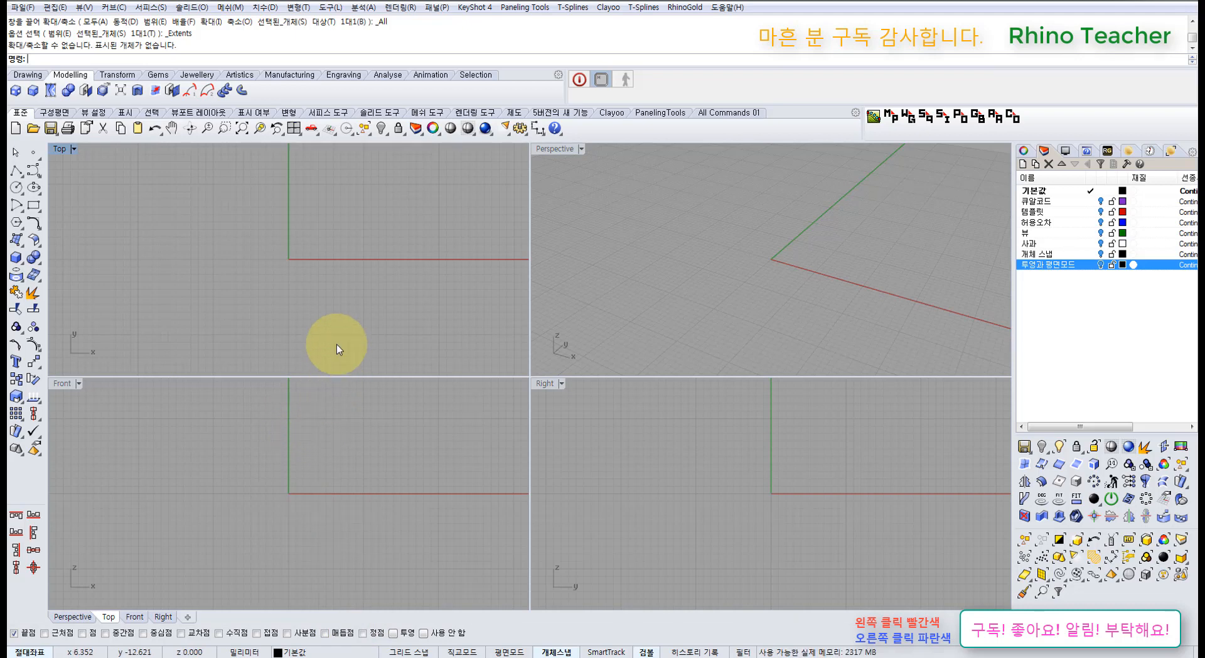
{"action": "left_click", "coordinate": [305, 300]}
{"action": "right_click_drag", "start_coordinate": [252, 324], "coordinate": [263, 298]}
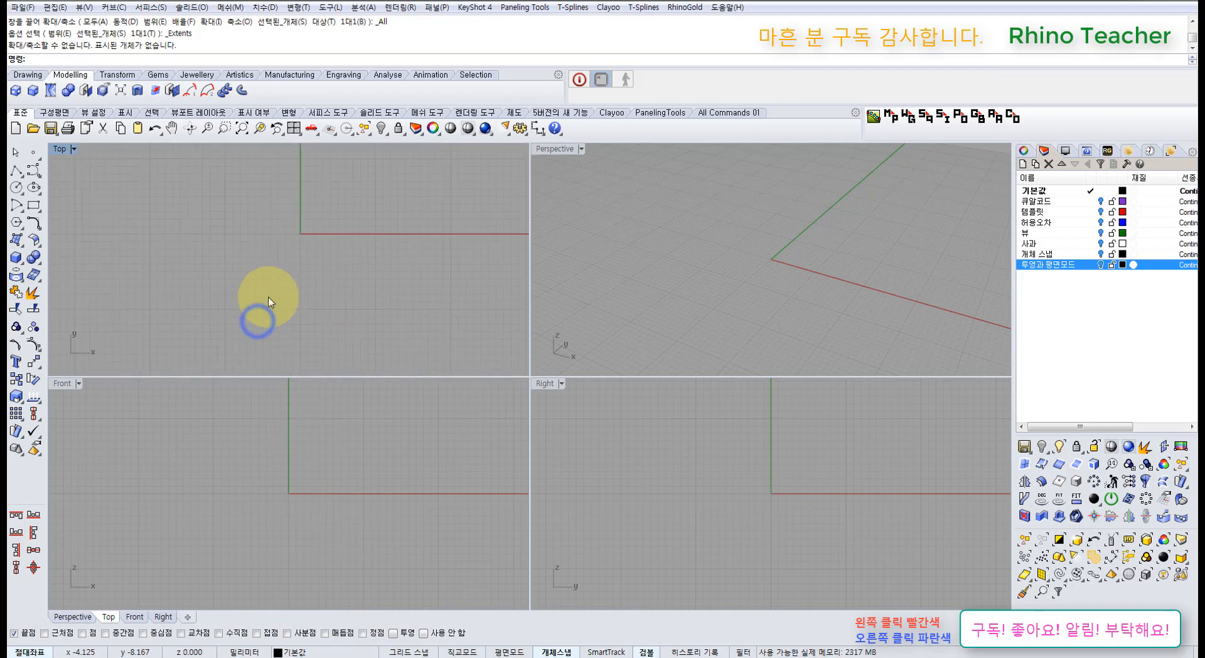
{"action": "left_click", "coordinate": [34, 174]}
{"action": "right_click_drag", "start_coordinate": [268, 250], "coordinate": [242, 283]}
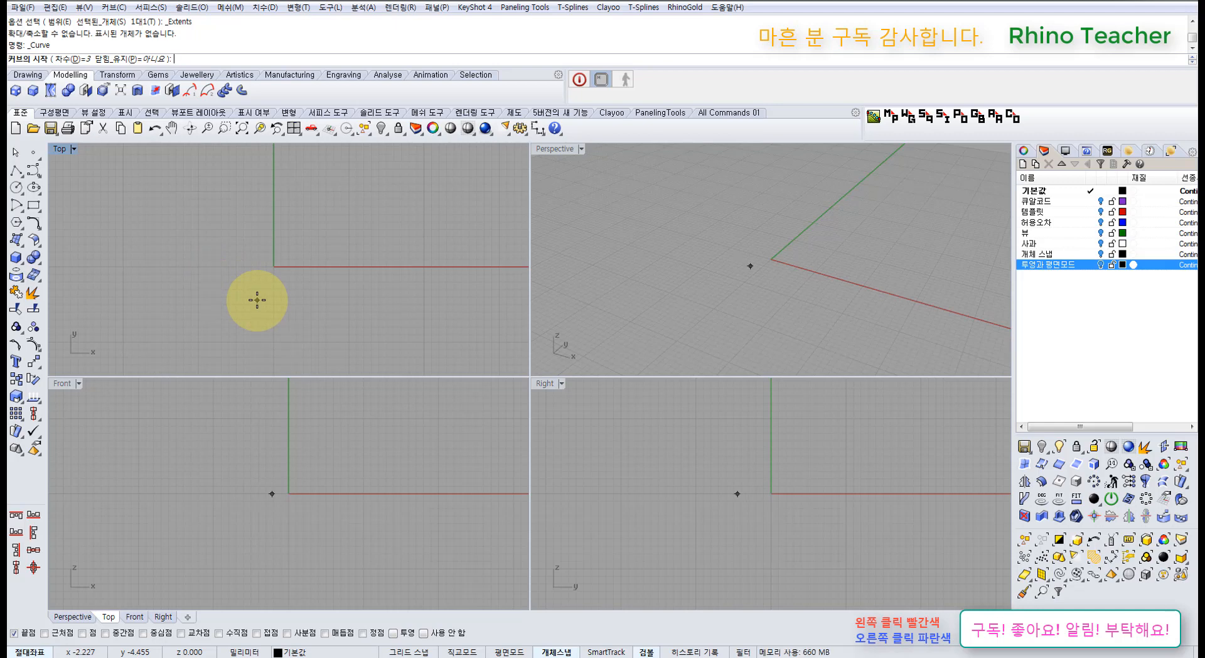
{"action": "right_click", "coordinate": [312, 288]}
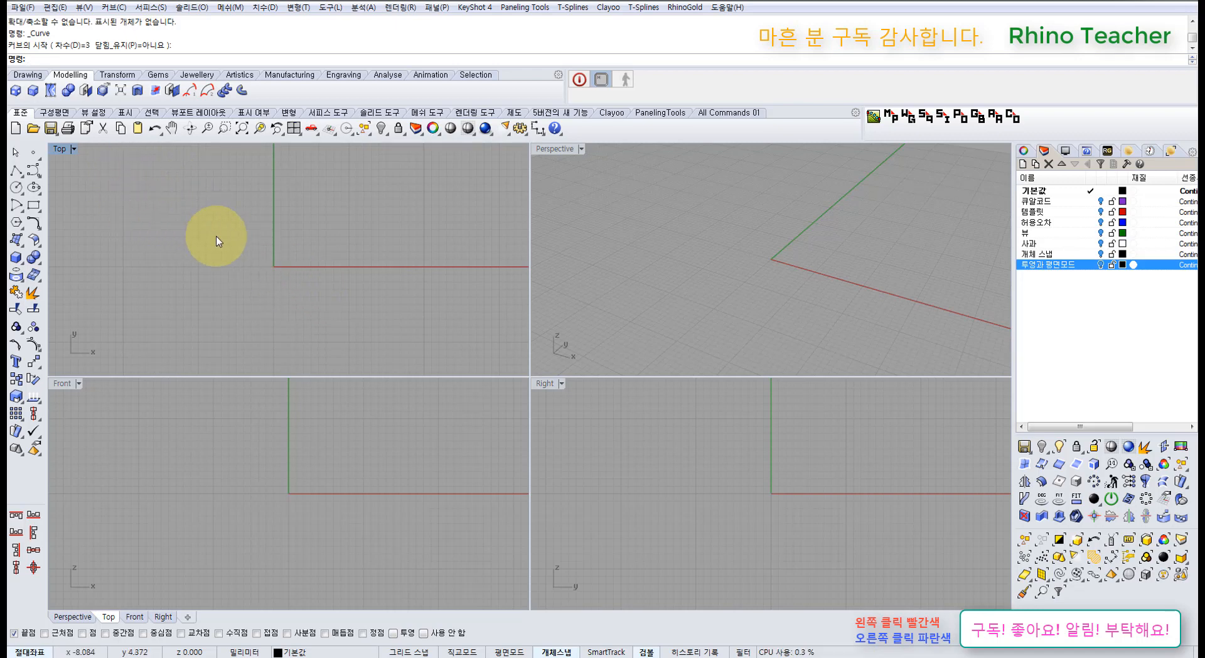
- Turn on the 투영과 평면모드 layer and enable the Near (근처점) and Midpoint (중간점) object snaps
{"action": "right_click_drag", "start_coordinate": [240, 259], "coordinate": [270, 247]}
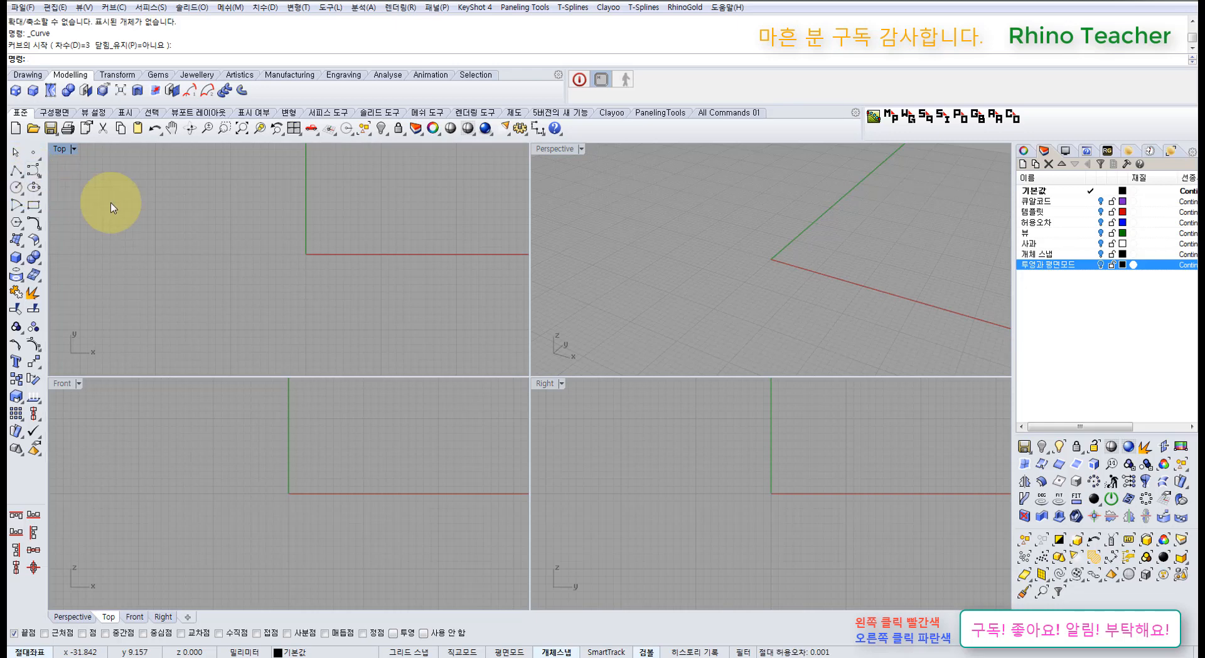
{"action": "left_click", "coordinate": [288, 286]}
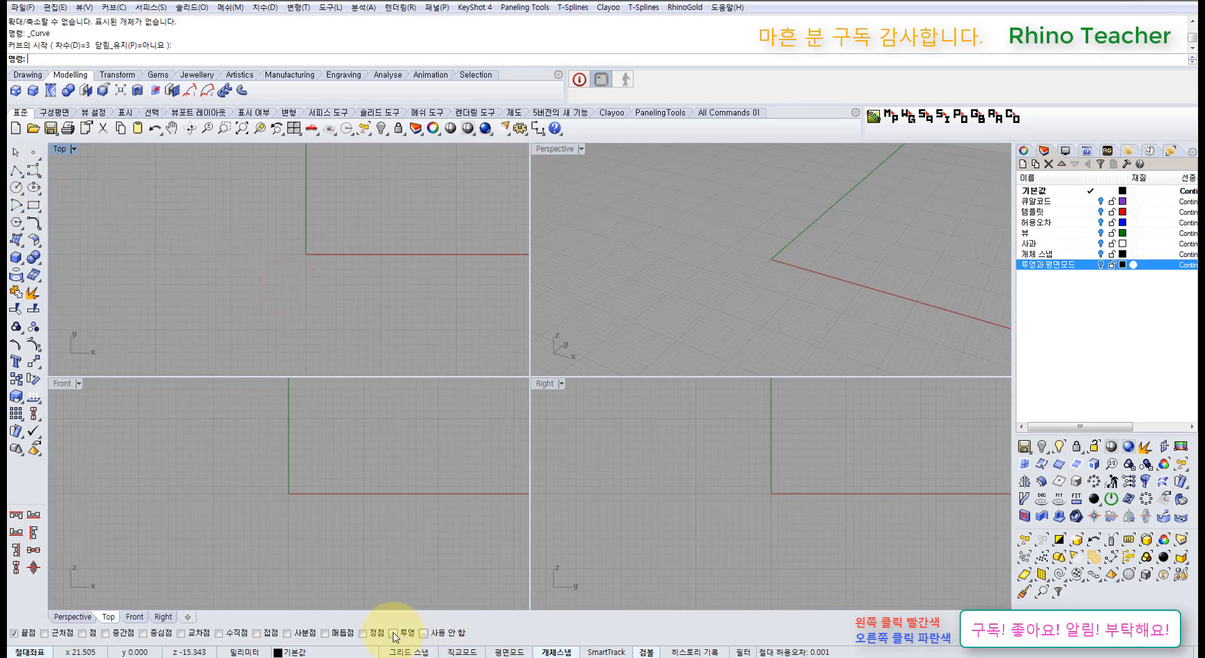
{"action": "left_click", "coordinate": [1102, 264]}
{"action": "left_click", "coordinate": [458, 336]}
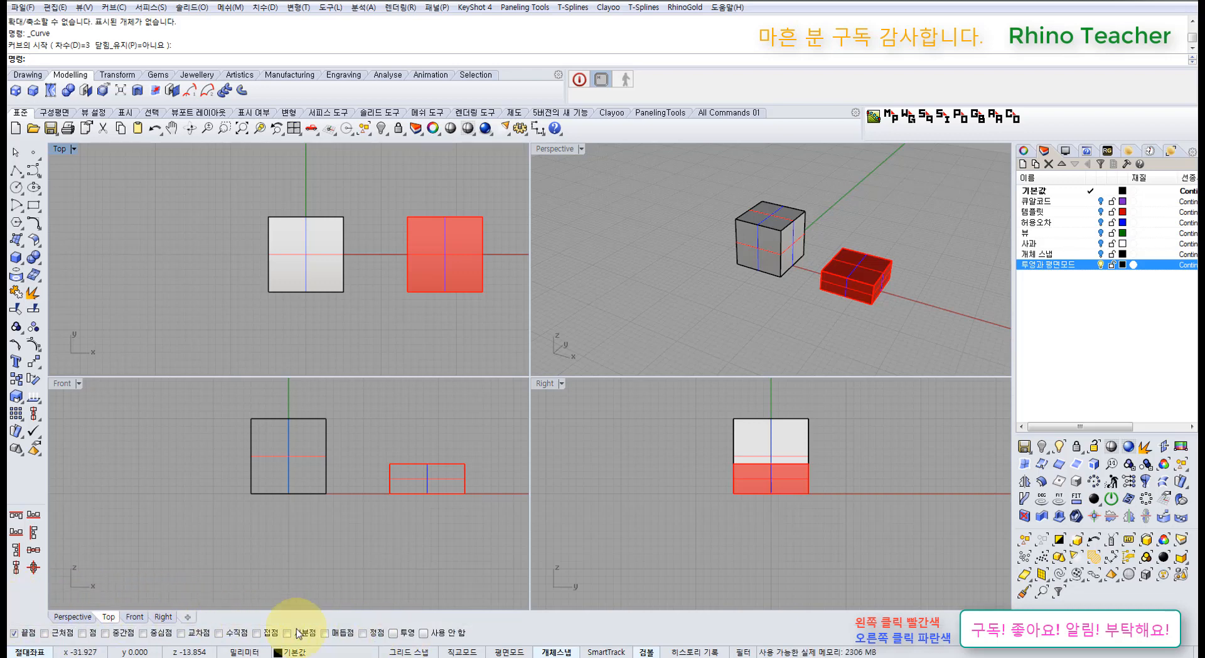
{"action": "left_click", "coordinate": [43, 634]}
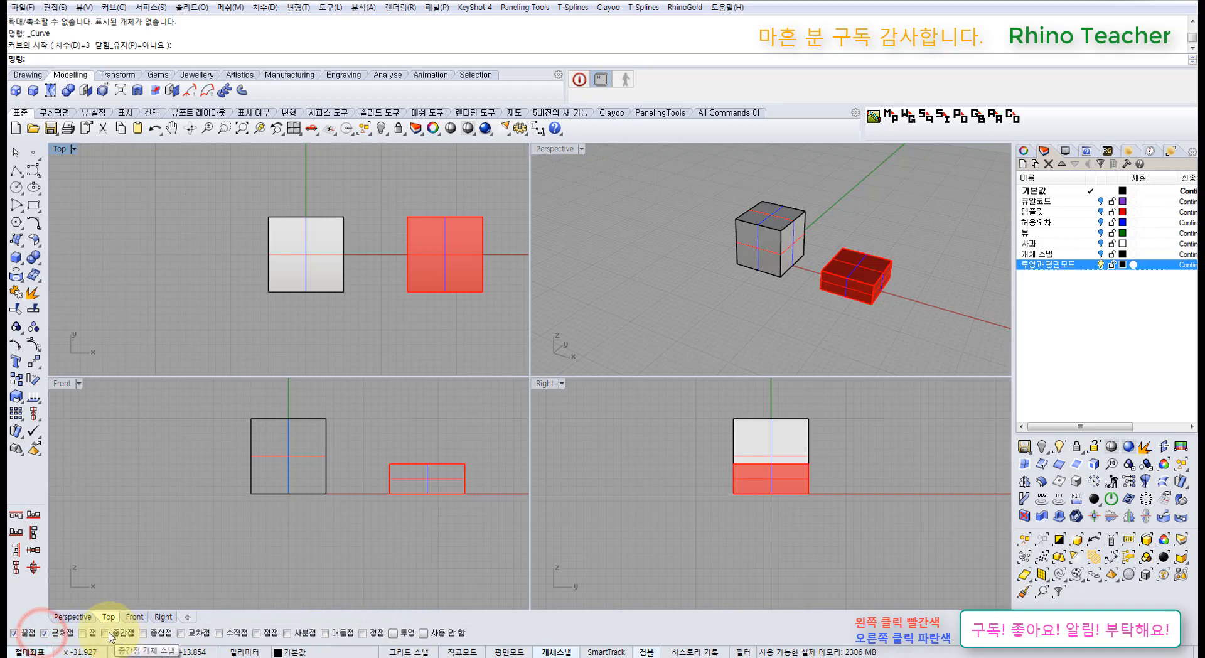
{"action": "left_click", "coordinate": [105, 633]}
- Draw a polyline in the Top view from the white box's front-right corner to the red box's front-left corner
{"action": "left_click", "coordinate": [14, 172]}
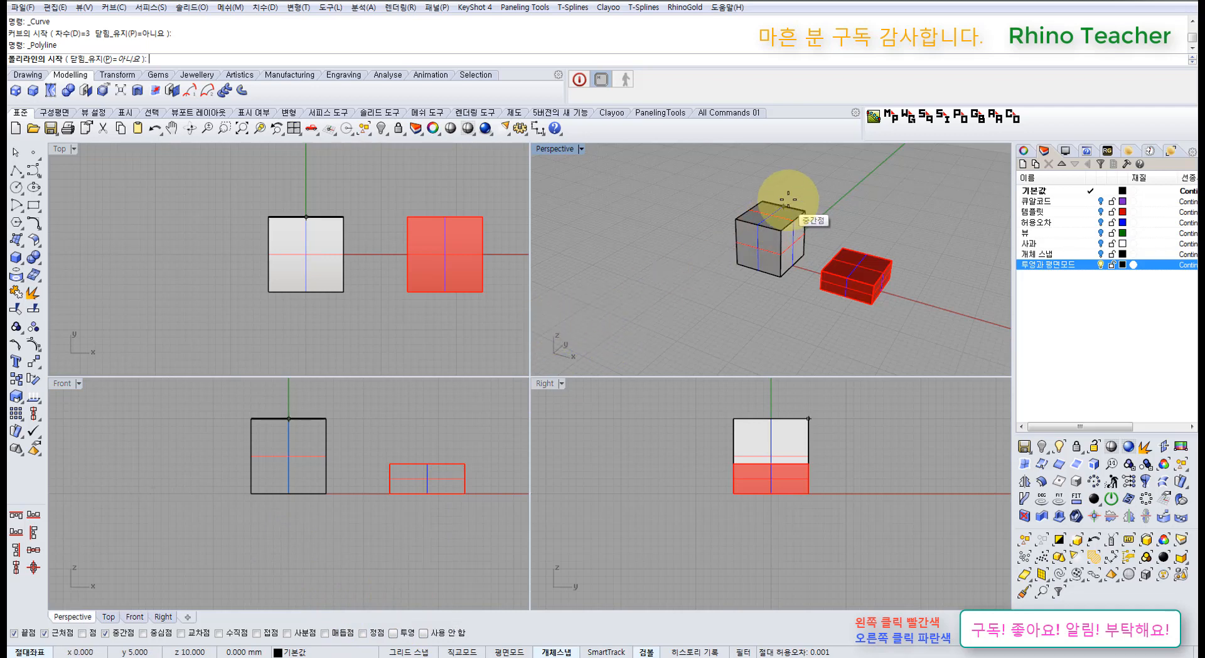
{"action": "right_click_drag", "start_coordinate": [779, 242], "coordinate": [814, 277]}
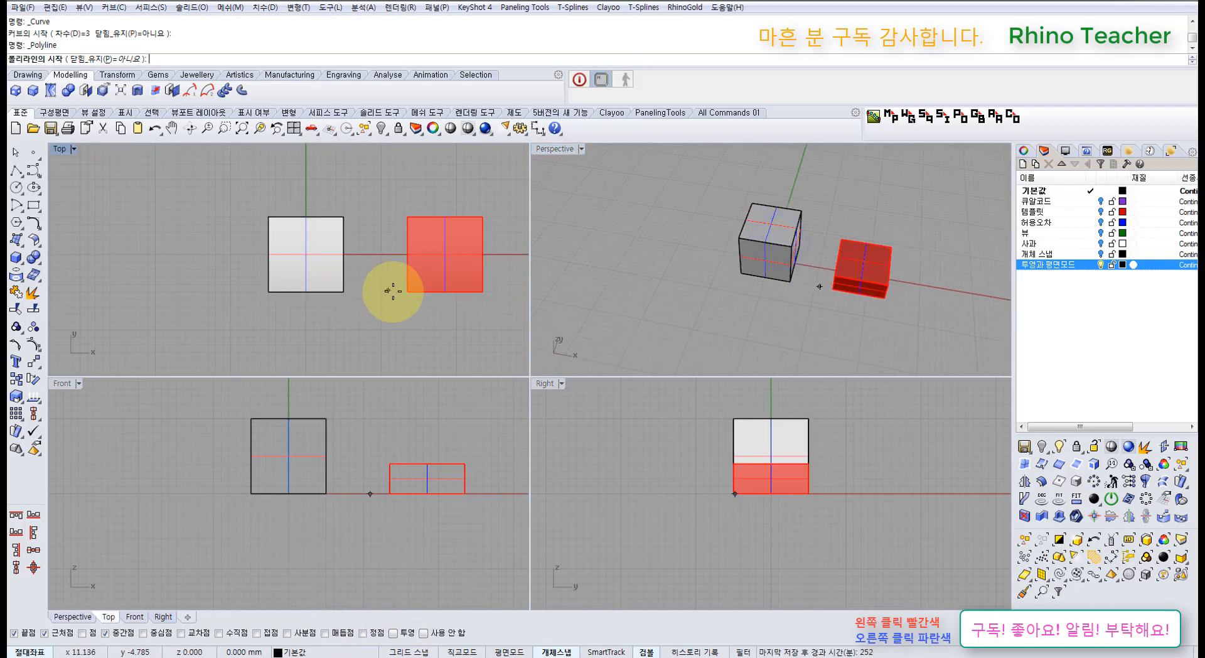
{"action": "left_click", "coordinate": [344, 290]}
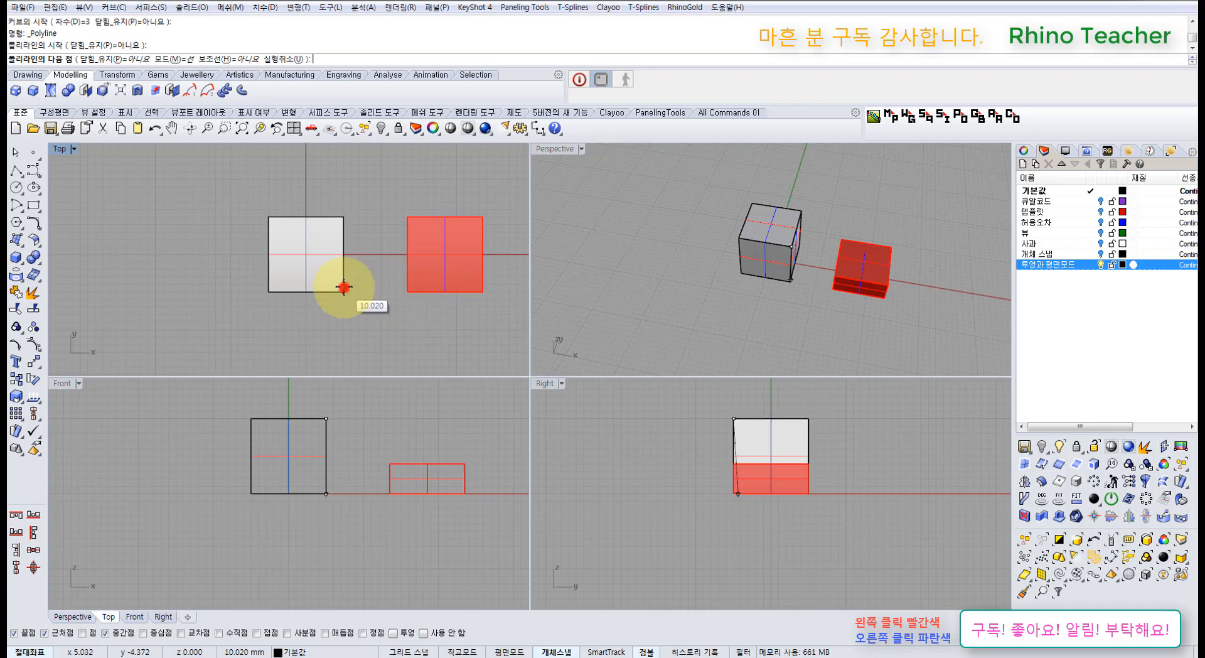
{"action": "left_click", "coordinate": [408, 292]}
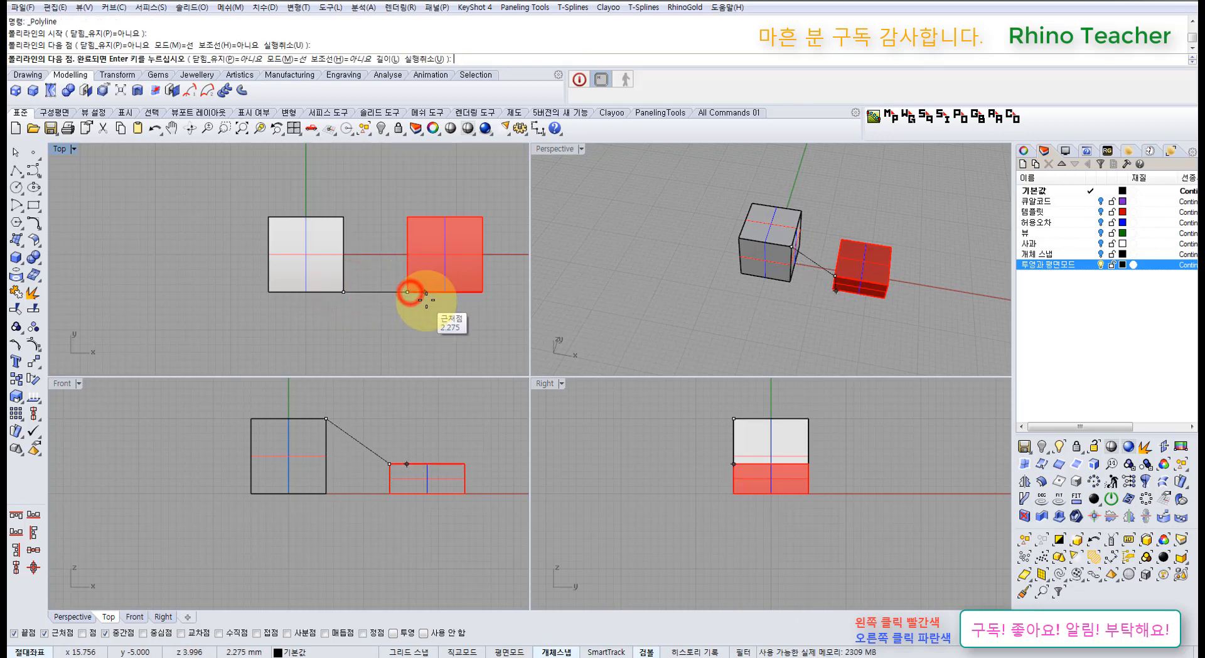
{"action": "right_click", "coordinate": [409, 298]}
{"action": "right_click_drag", "start_coordinate": [821, 322], "coordinate": [818, 243]}
{"action": "scroll", "coordinate": [818, 244], "scroll_direction": "up", "scroll_amount": 5}
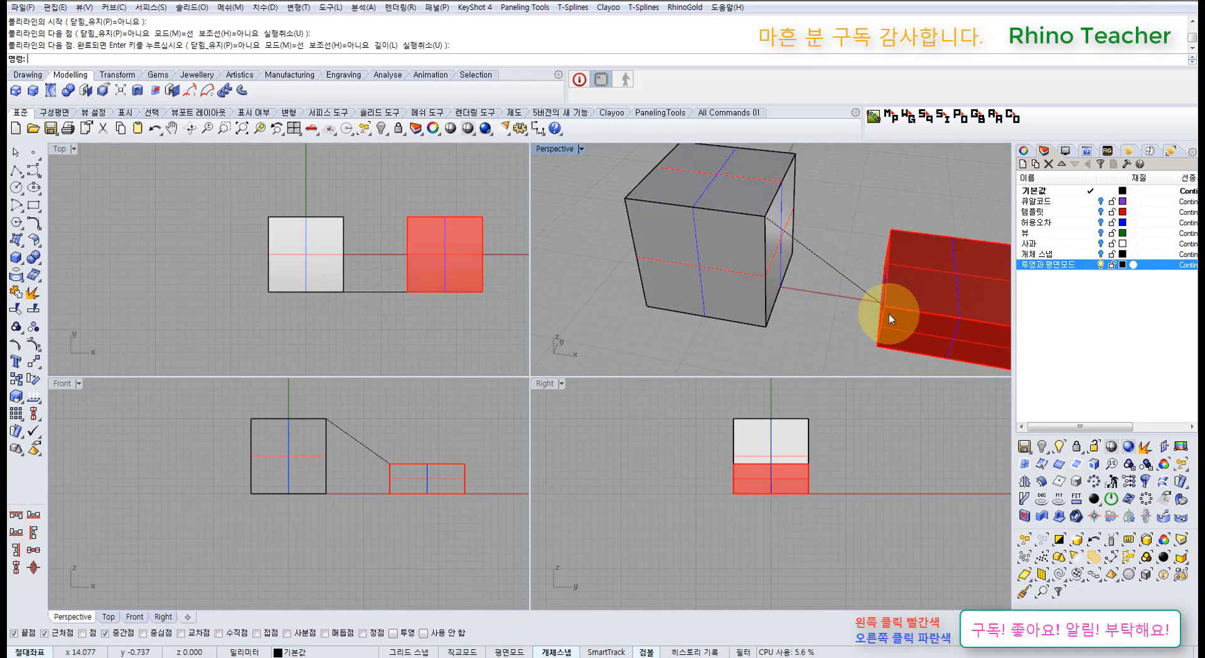
{"action": "right_click_drag", "start_coordinate": [889, 314], "coordinate": [837, 289]}
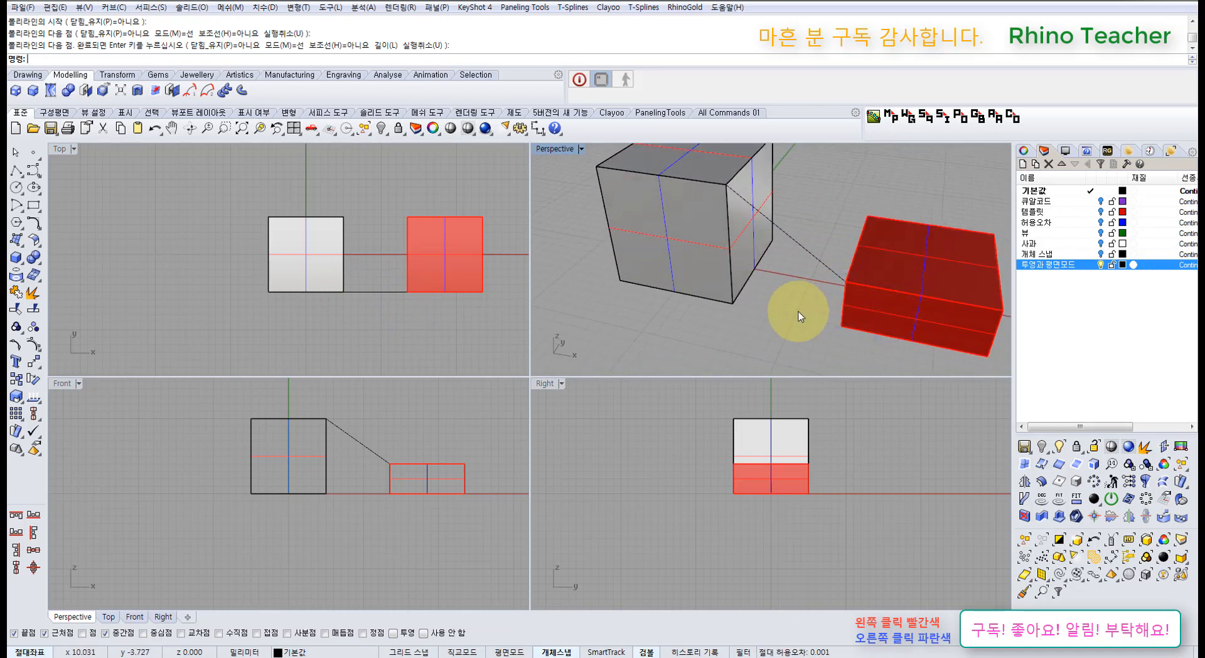
- Draw a second polyline between the facing bottom front corners of the white and red boxes
{"action": "left_click", "coordinate": [17, 169]}
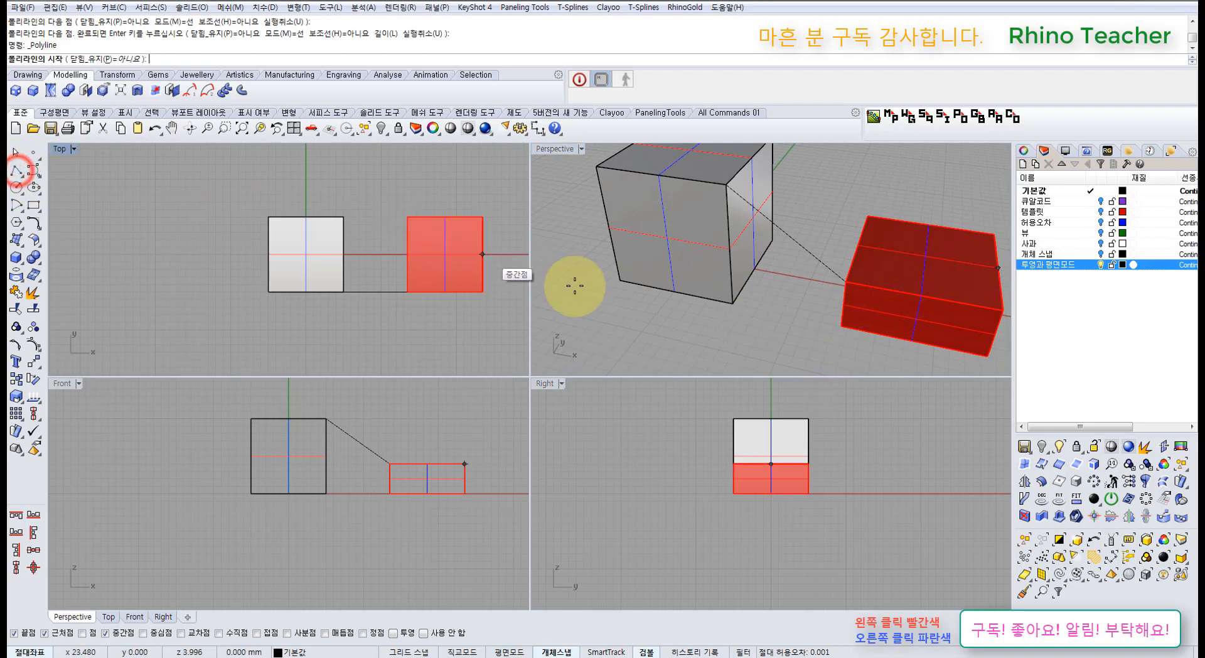
{"action": "right_click", "coordinate": [836, 325]}
{"action": "right_click_drag", "start_coordinate": [834, 328], "coordinate": [816, 303]}
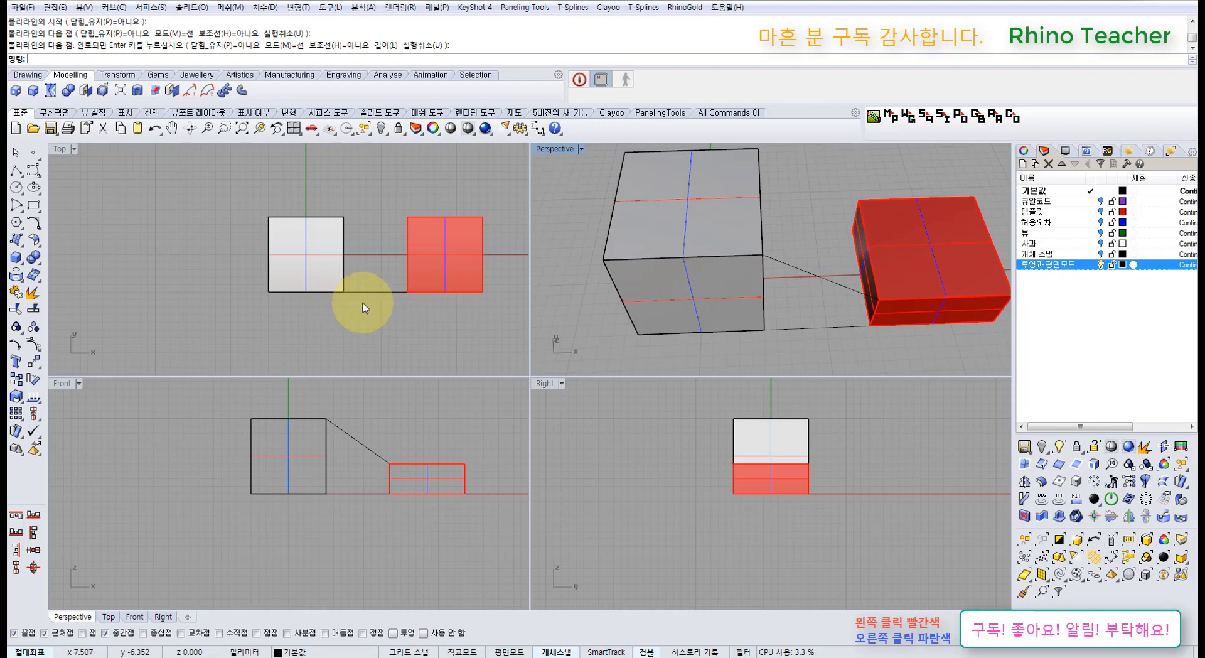
- Delete the two polylines connecting the white and red boxes, keeping both boxes
{"action": "left_click", "coordinate": [338, 279]}
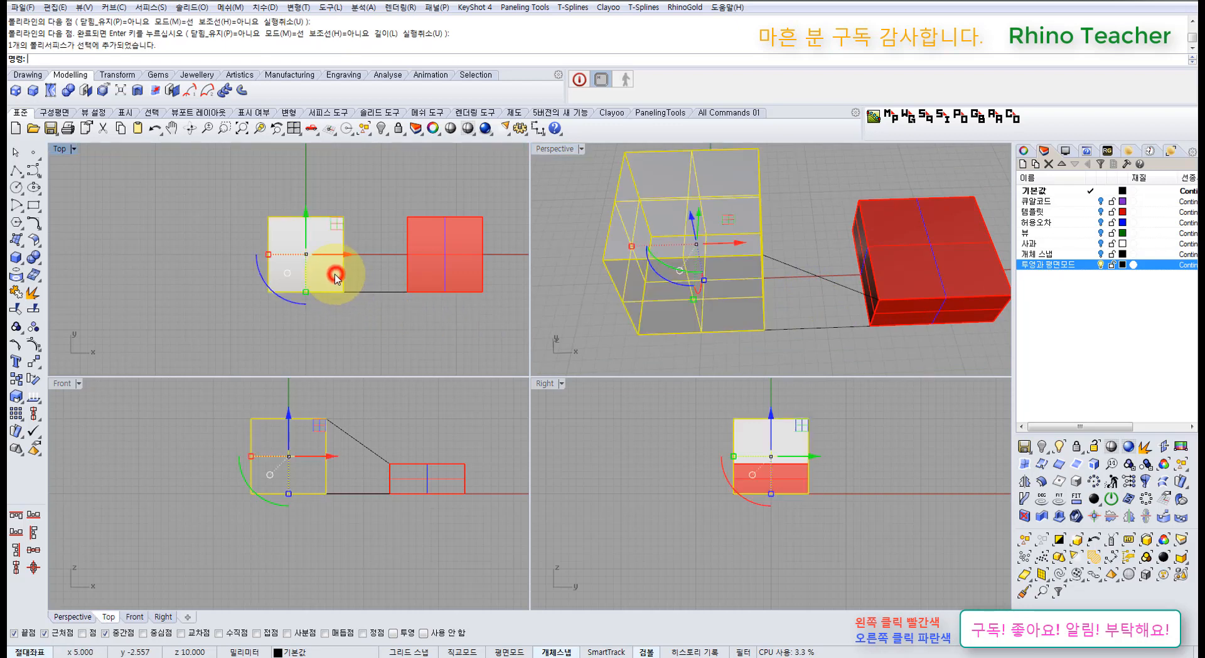
{"action": "left_click", "coordinate": [415, 324]}
{"action": "left_click", "coordinate": [455, 282]}
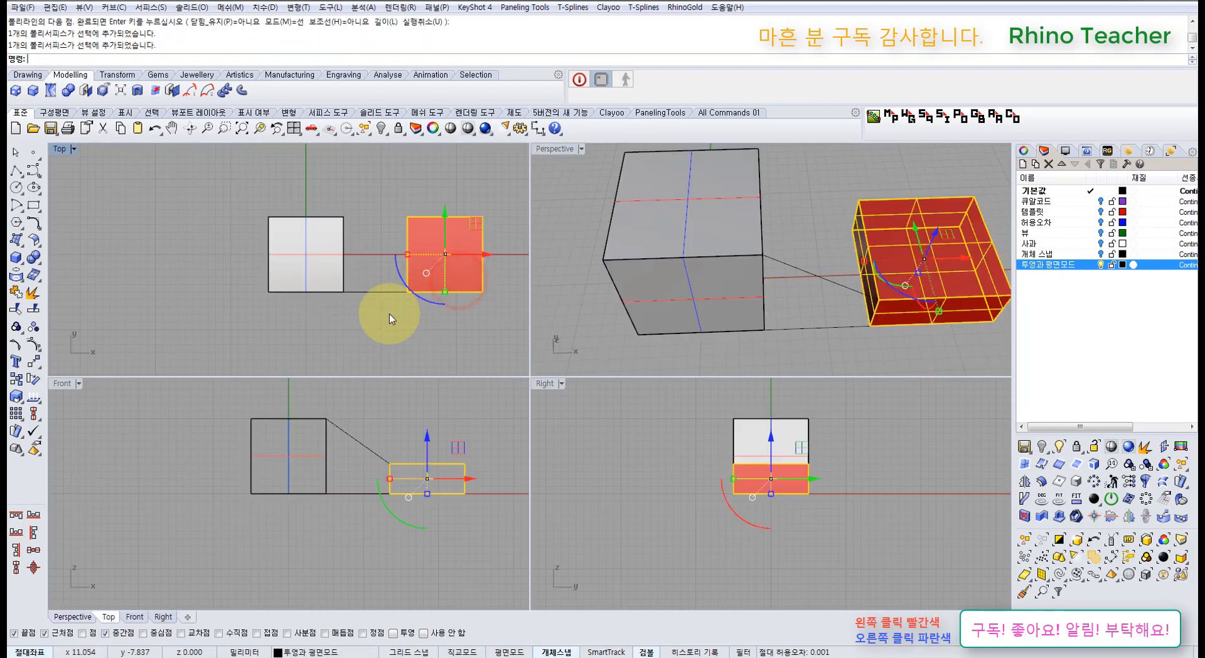
{"action": "left_click_drag", "start_coordinate": [389, 314], "coordinate": [374, 275]}
{"action": "key", "text": "Delete"}
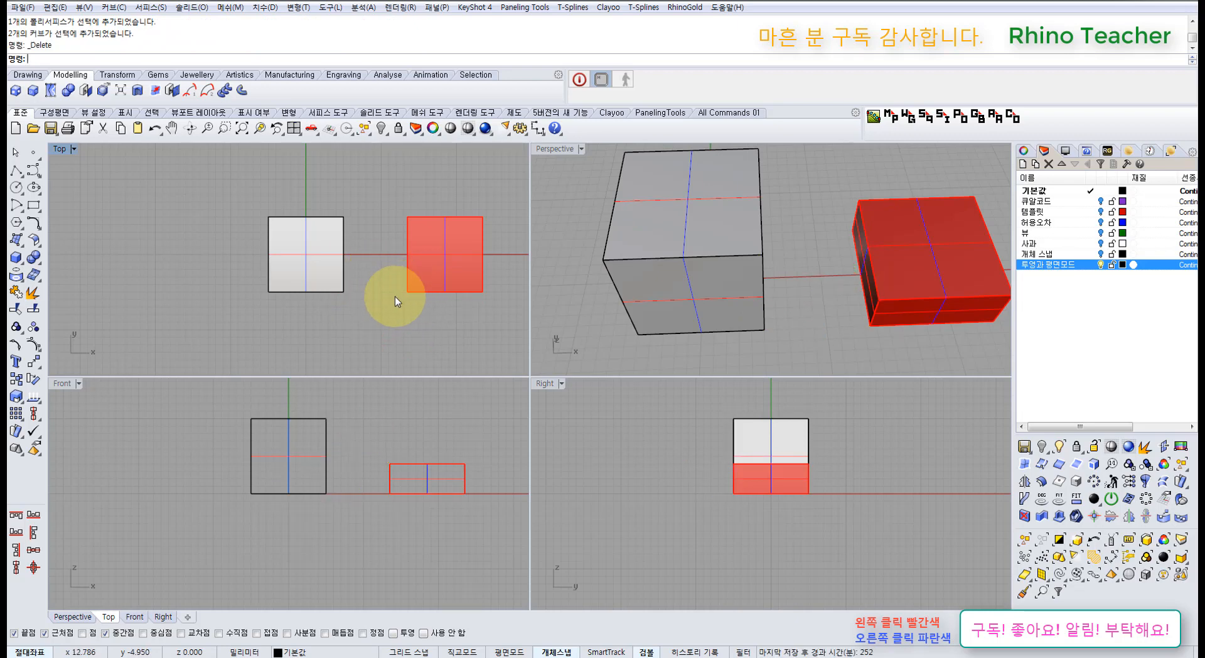
- Maximize the Top view and draw a polyline between the facing front corners of the two boxes
{"action": "scroll", "coordinate": [394, 293], "scroll_direction": "up", "scroll_amount": 3}
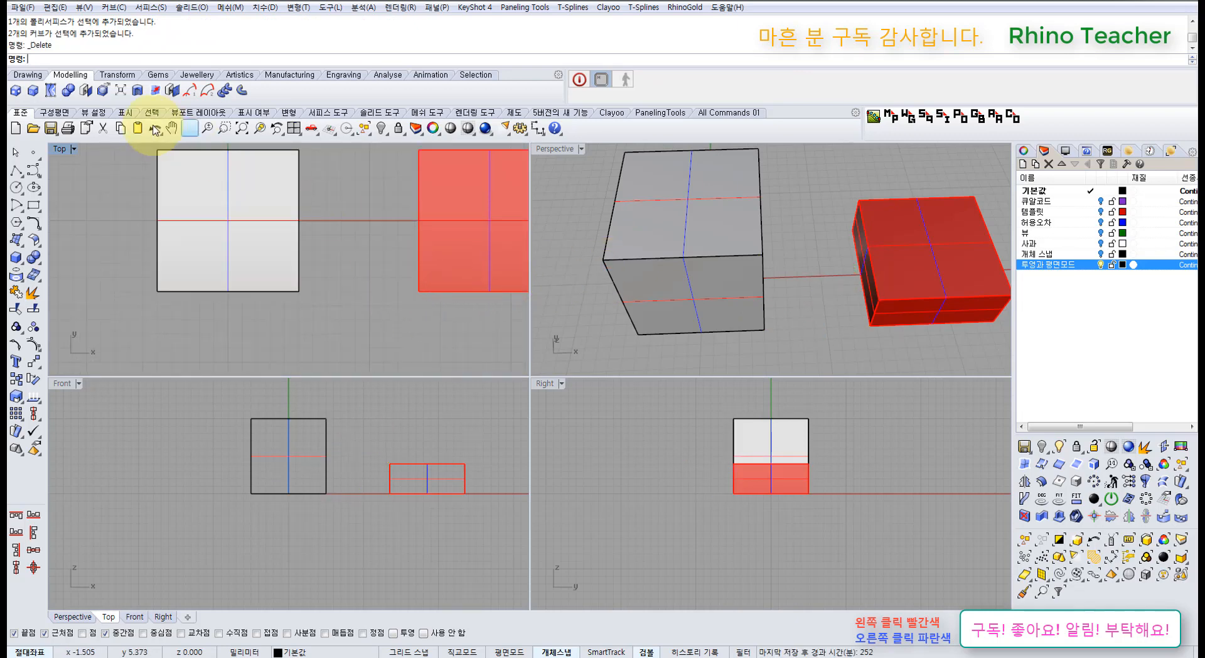
{"action": "double_click", "coordinate": [60, 149]}
{"action": "right_click_drag", "start_coordinate": [777, 353], "coordinate": [673, 390]}
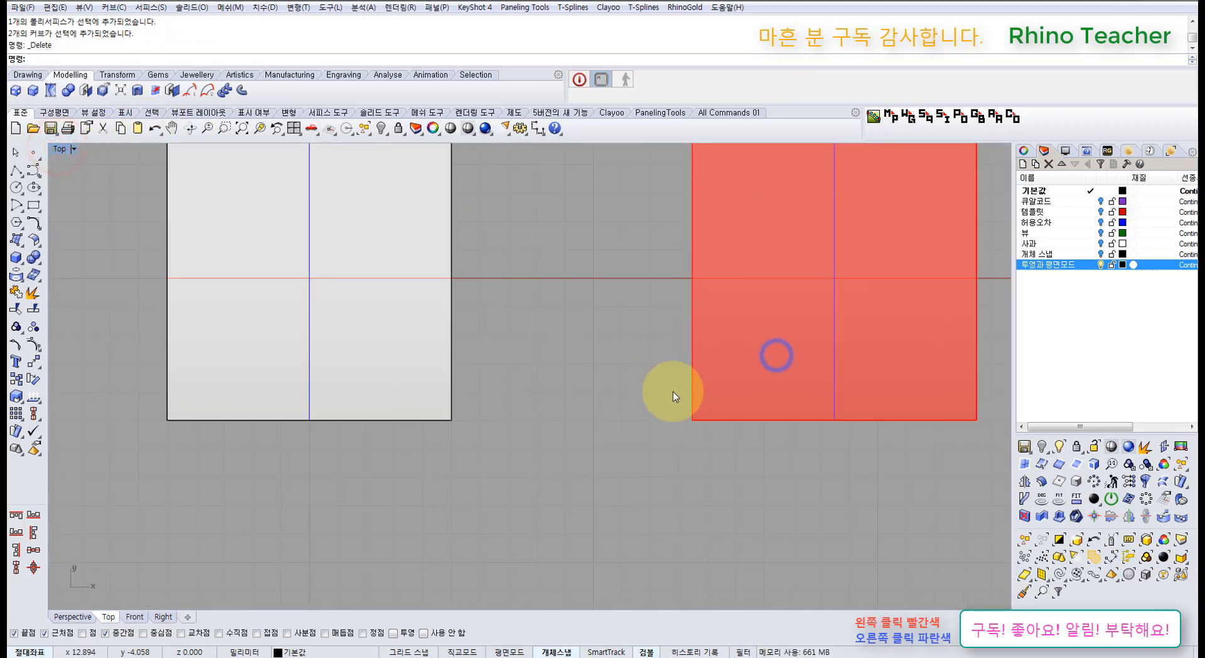
{"action": "left_click", "coordinate": [16, 171]}
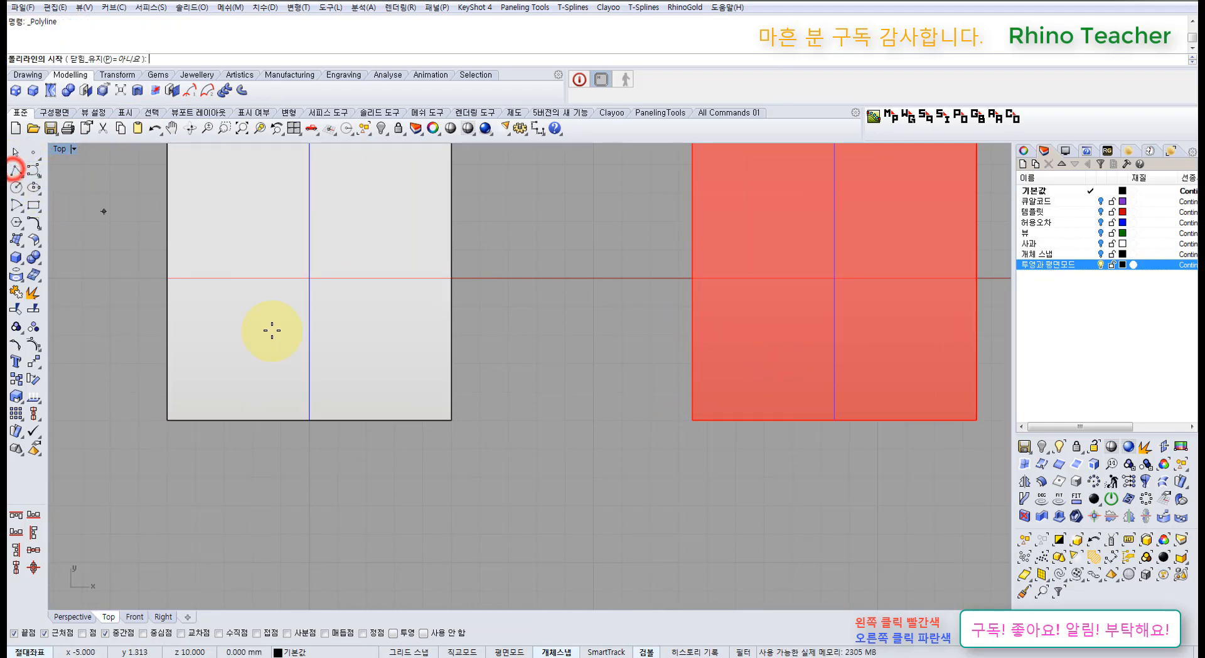
{"action": "left_click", "coordinate": [452, 420]}
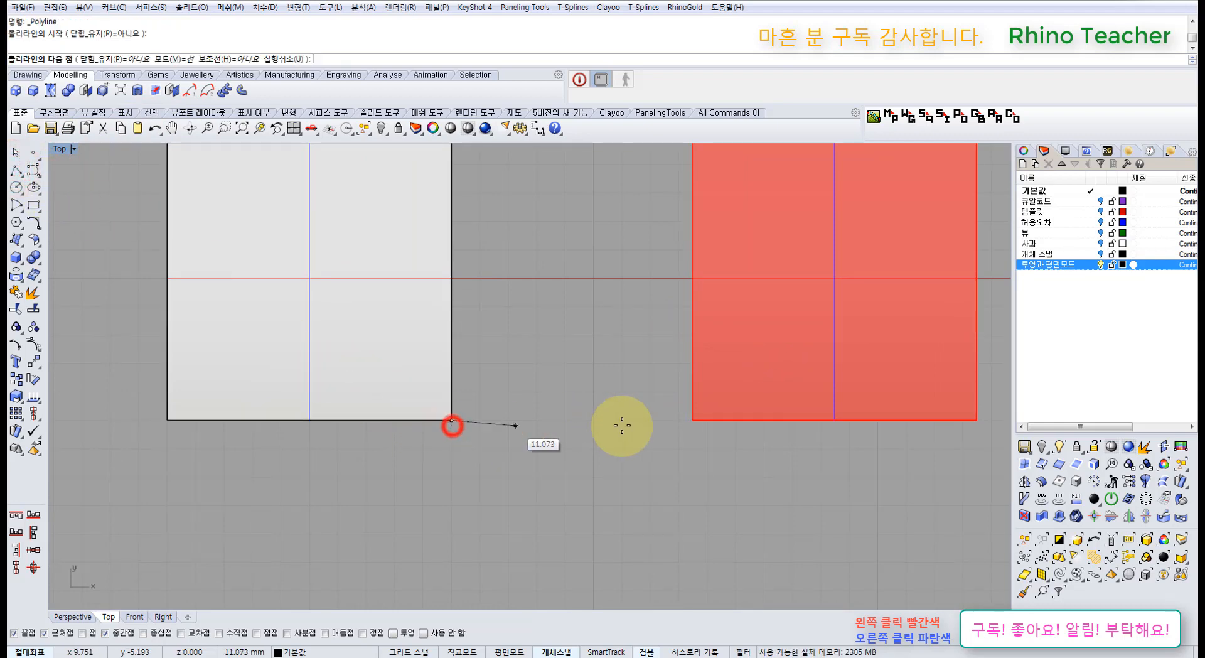
{"action": "left_click", "coordinate": [686, 419]}
{"action": "right_click", "coordinate": [686, 418]}
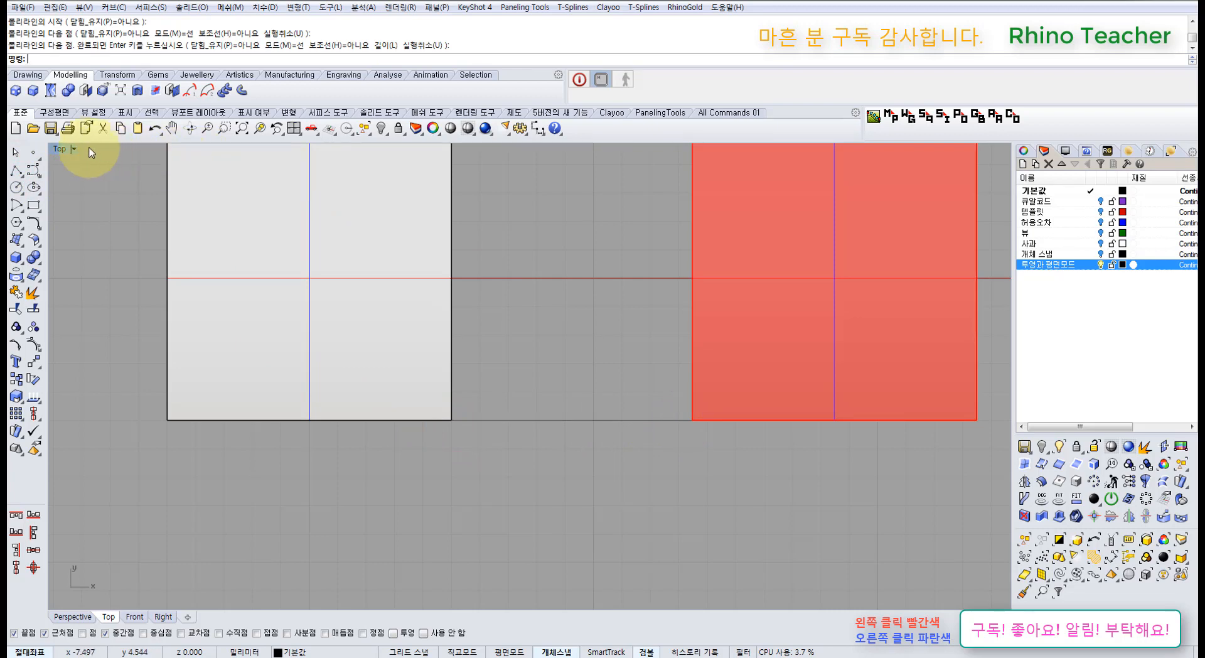
- Restore the four viewports and select the line between the boxes in Perspective to examine its slope
{"action": "left_click", "coordinate": [301, 130]}
{"action": "left_click", "coordinate": [300, 130]}
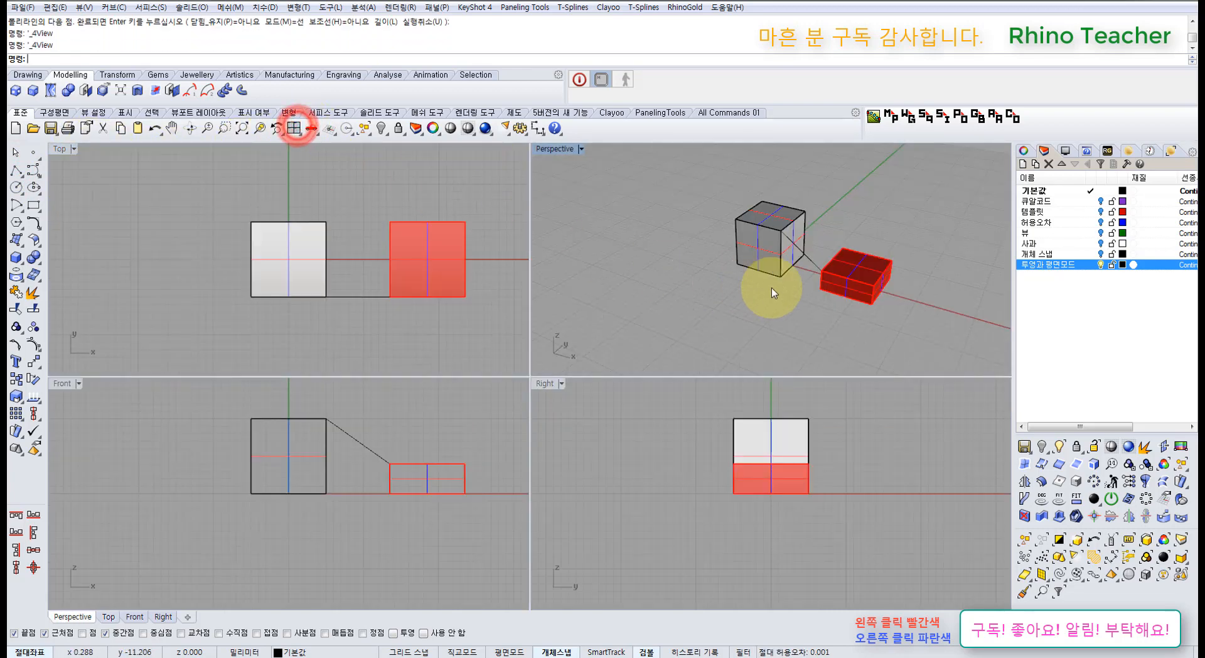
{"action": "right_click_drag", "start_coordinate": [776, 270], "coordinate": [849, 261]}
{"action": "scroll", "coordinate": [831, 251], "scroll_direction": "up", "scroll_amount": 3}
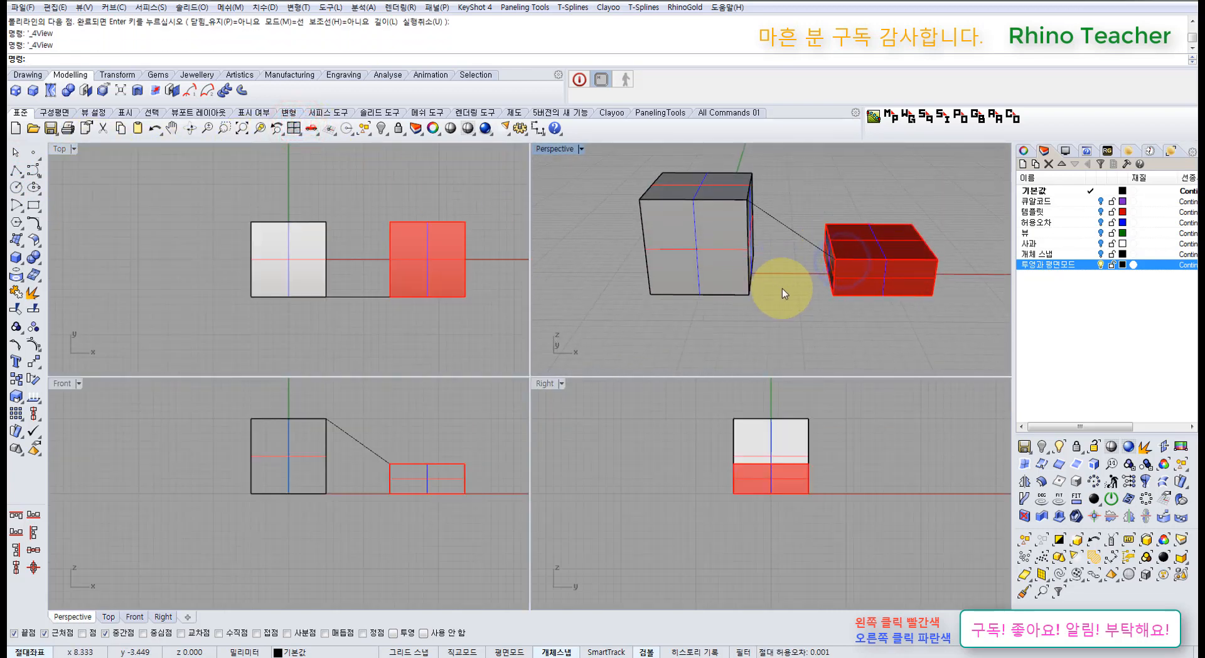
{"action": "mouse_move", "coordinate": [787, 224]}
{"action": "right_mouse_down"}
{"action": "mouse_move", "coordinate": [782, 242]}
{"action": "mouse_move", "coordinate": [792, 236]}
{"action": "right_mouse_up"}
{"action": "left_click", "coordinate": [784, 245]}
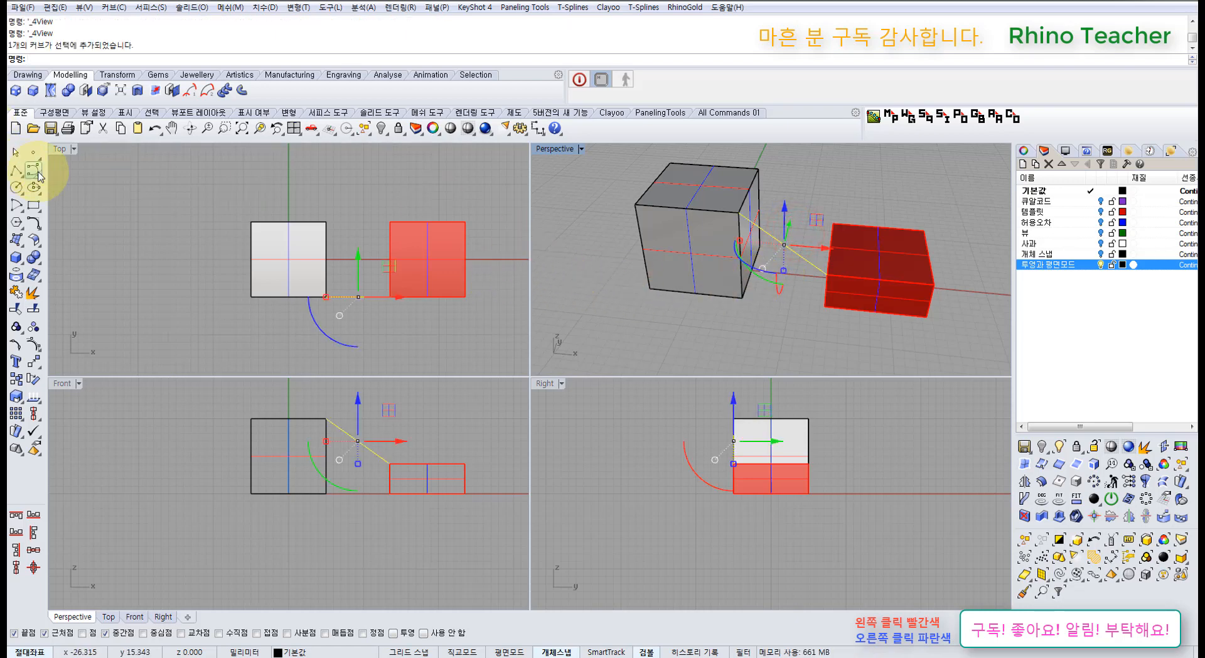
{"action": "left_click", "coordinate": [17, 170]}
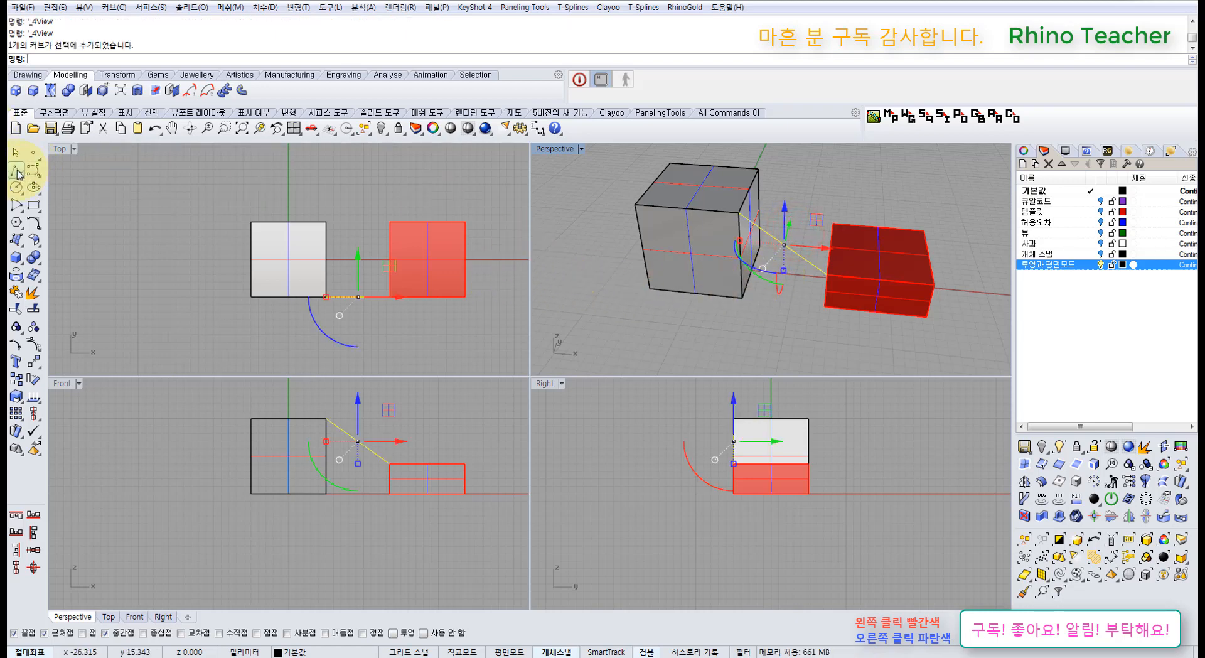
{"action": "left_click", "coordinate": [743, 297]}
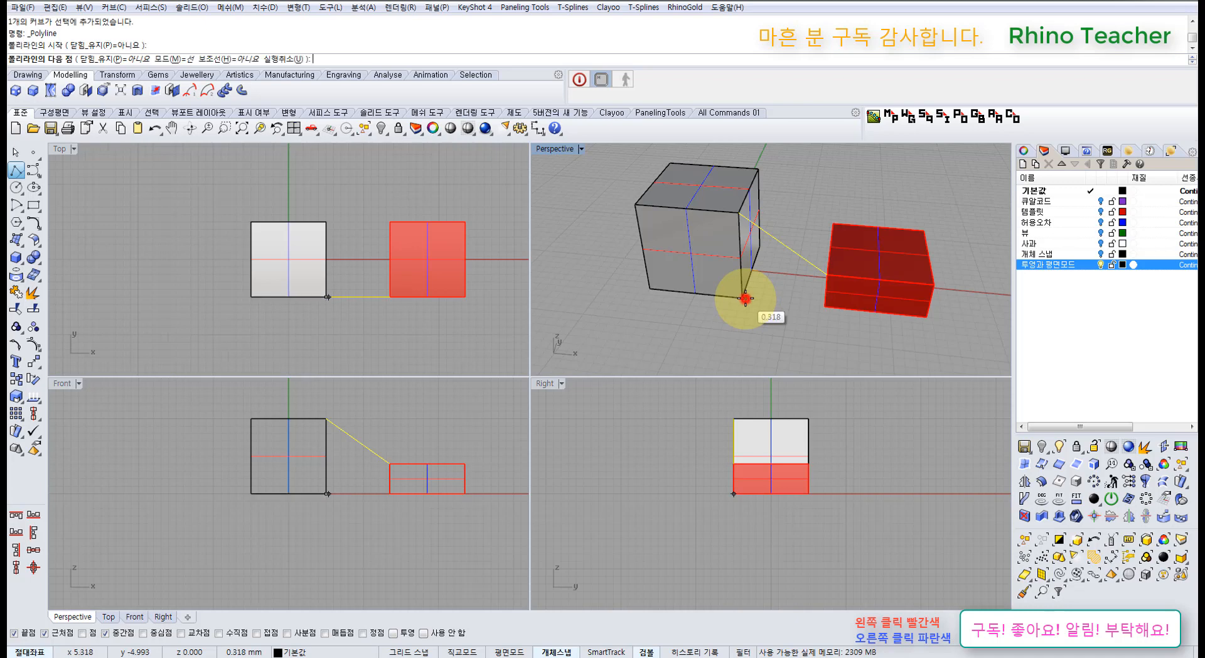
{"action": "right_click", "coordinate": [822, 306]}
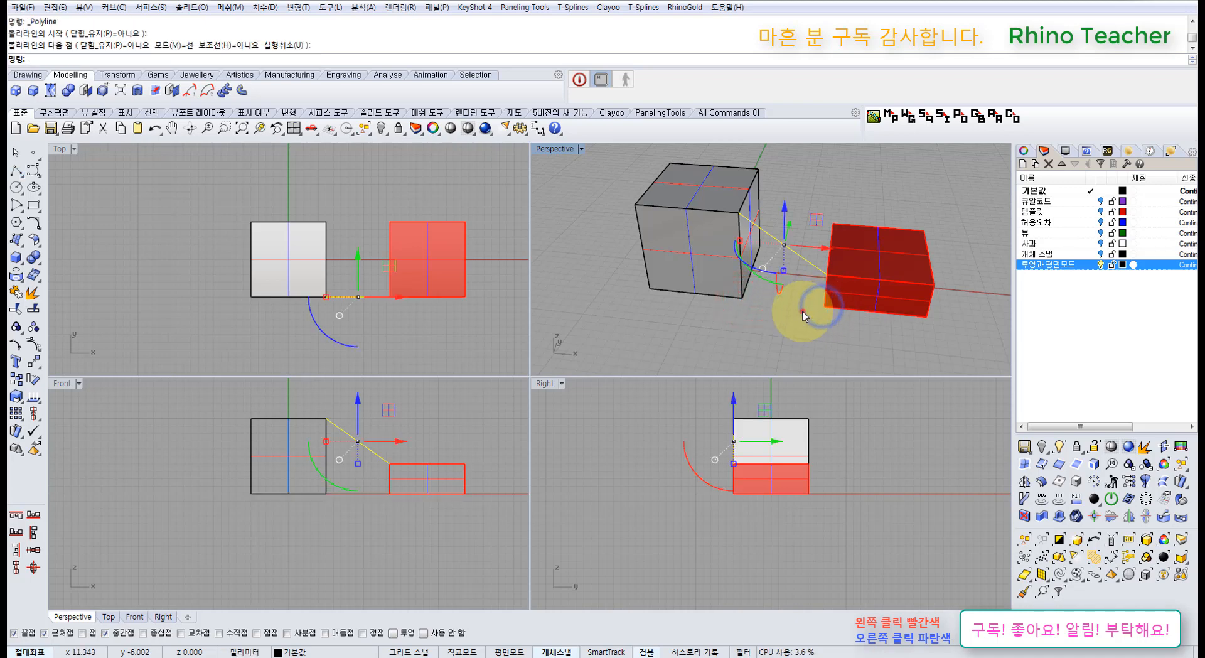
- Delete the sloping line between the two boxes in the Perspective view
{"action": "left_click_drag", "start_coordinate": [803, 312], "coordinate": [792, 217]}
{"action": "key", "text": "Delete"}
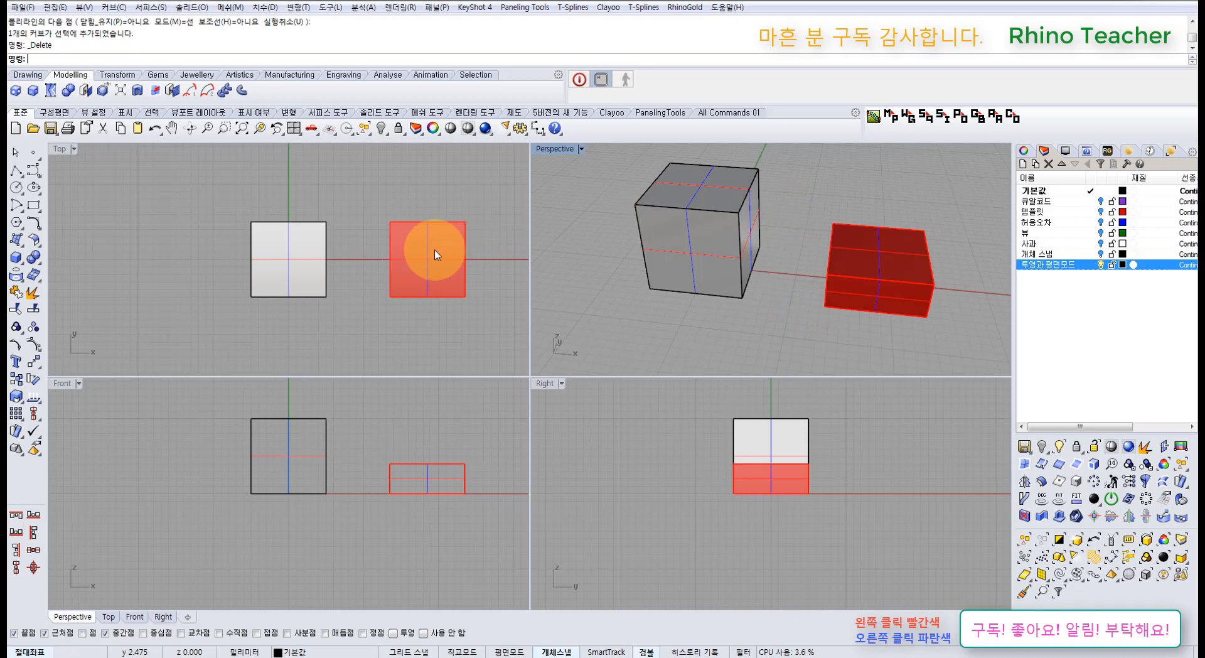
- Maximize the Top view and enable the Project (투영) object snap option
{"action": "double_click", "coordinate": [56, 149]}
{"action": "scroll", "coordinate": [187, 295], "scroll_direction": "down", "scroll_amount": 3}
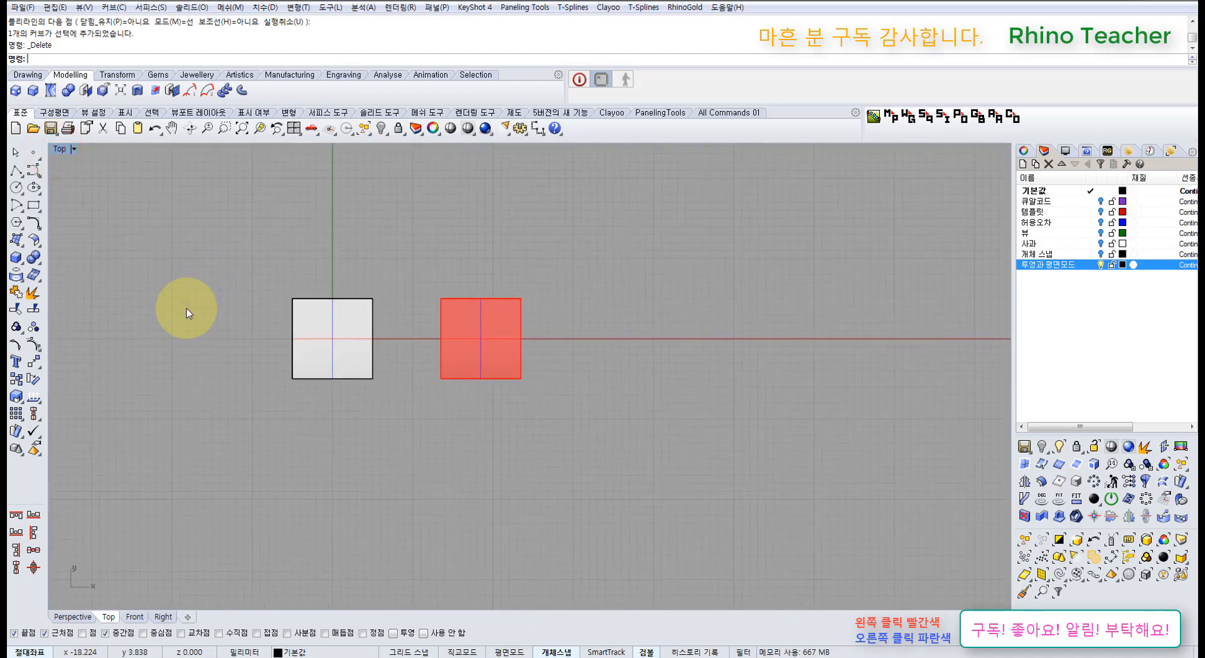
{"action": "scroll", "coordinate": [383, 376], "scroll_direction": "up", "scroll_amount": 4}
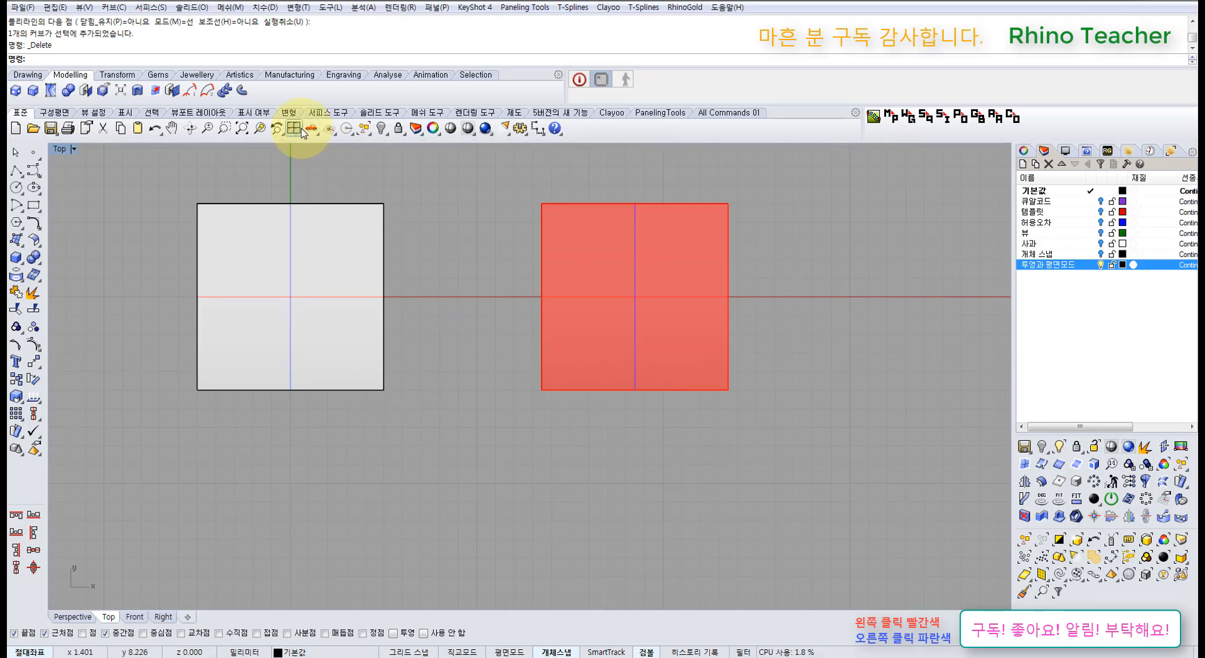
{"action": "left_click", "coordinate": [393, 633]}
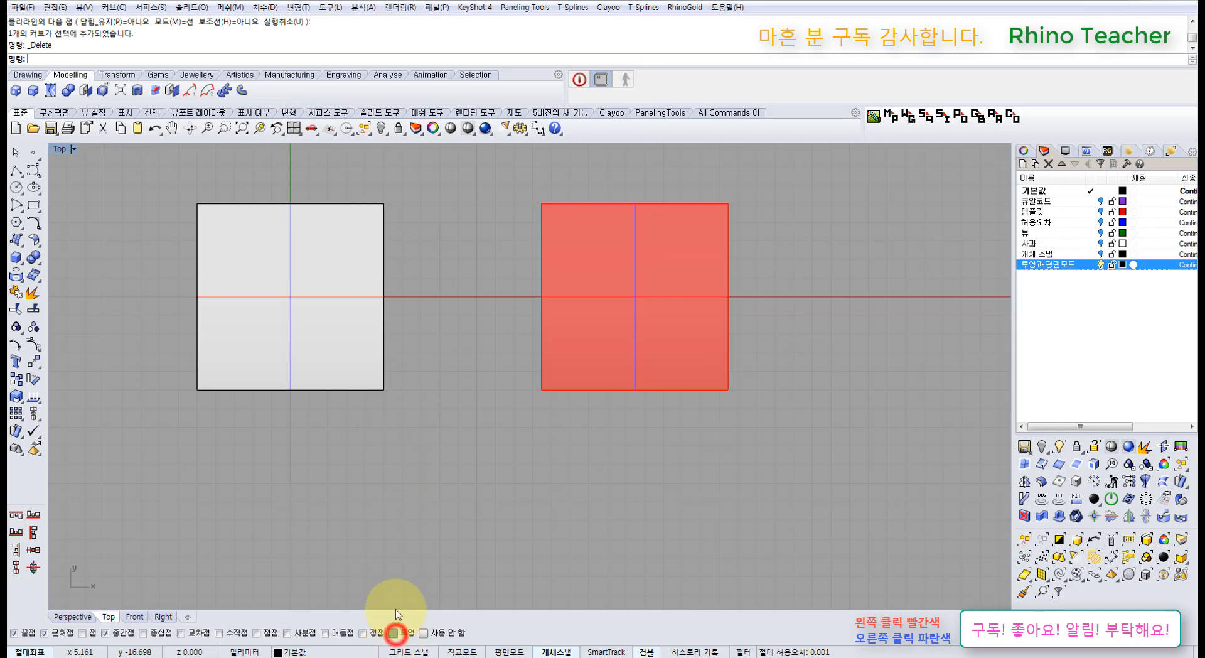
- Restore the four viewports and start a polyline to examine how the box corners snap with Project (투영) enabled
{"action": "left_click", "coordinate": [294, 129]}
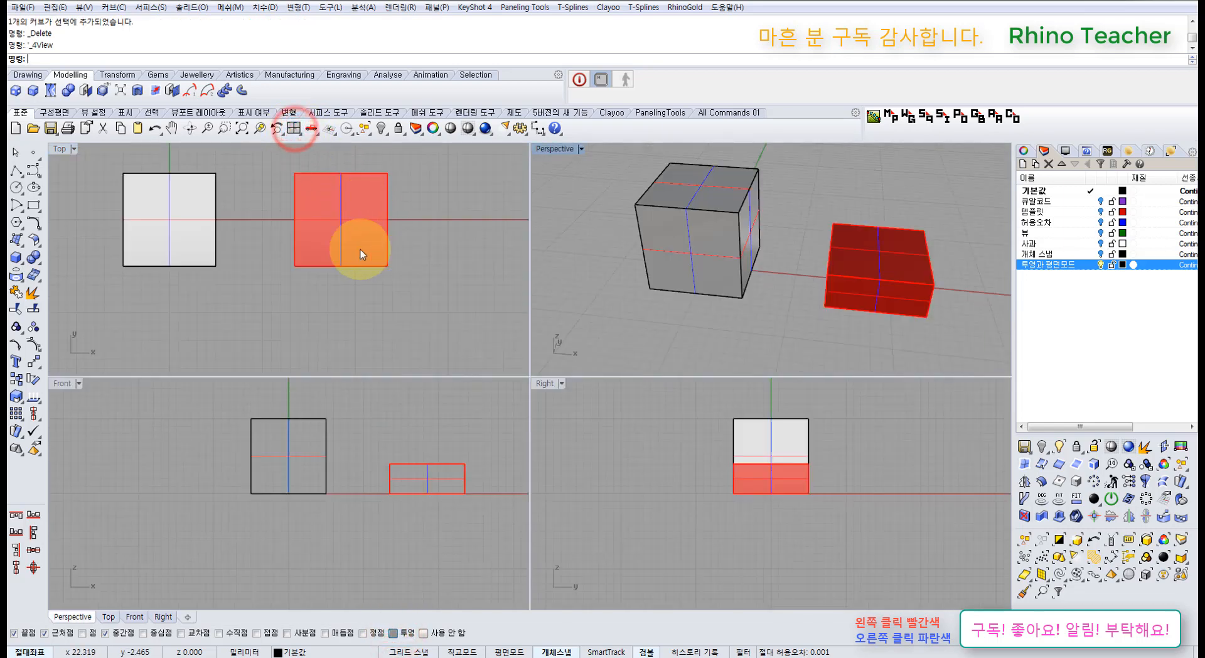
{"action": "left_click", "coordinate": [16, 173]}
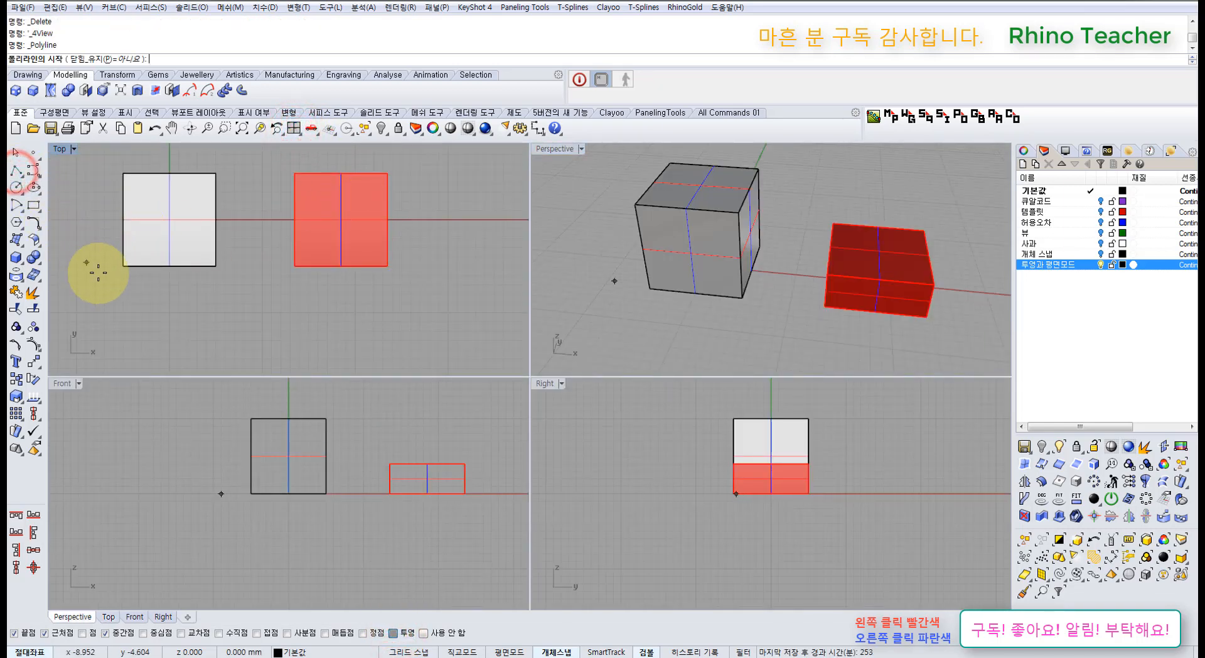
{"action": "right_click_drag", "start_coordinate": [126, 318], "coordinate": [233, 345]}
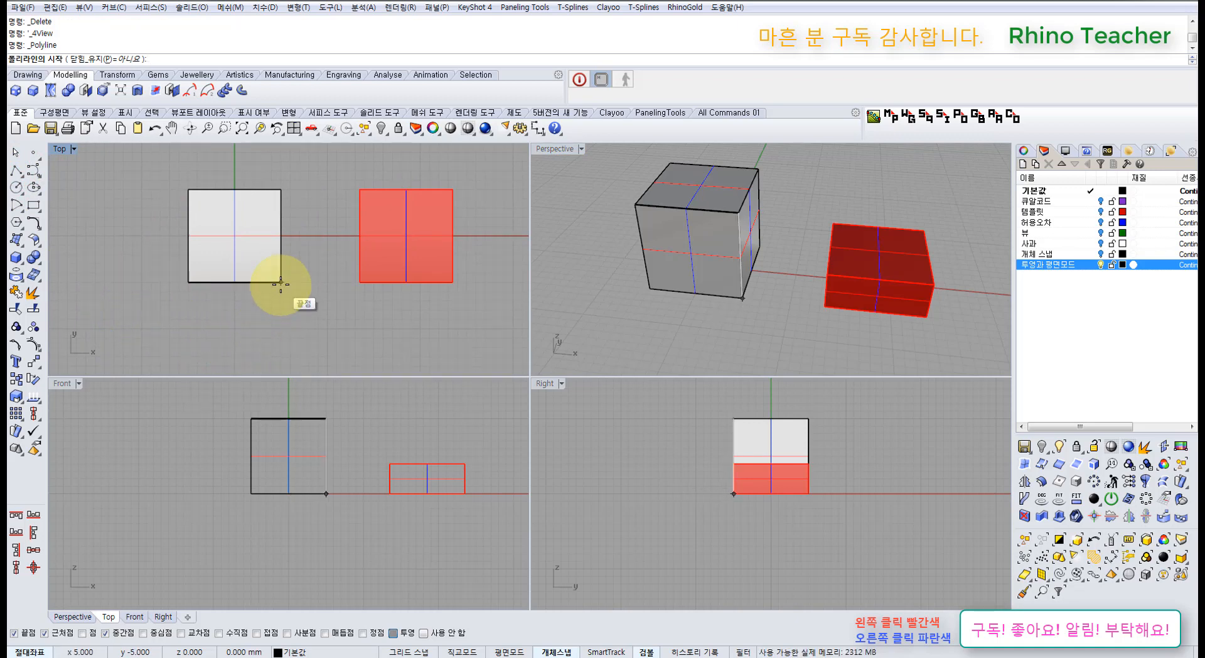
{"action": "right_click_drag", "start_coordinate": [721, 317], "coordinate": [651, 317]}
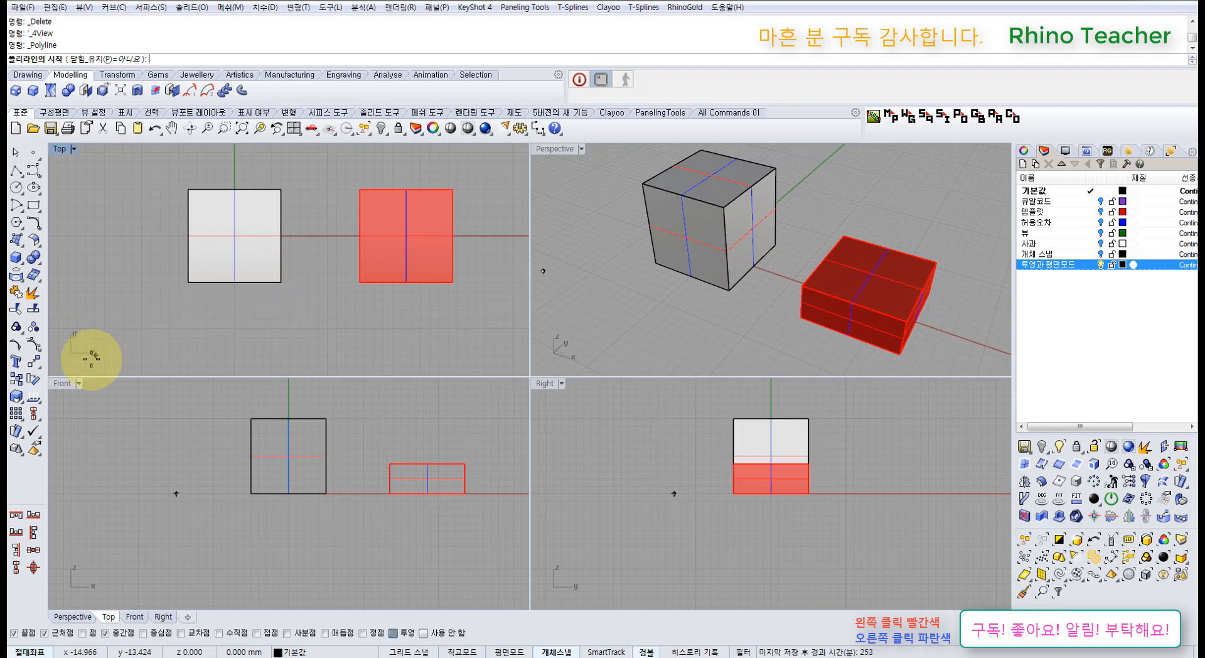
{"action": "right_click_drag", "start_coordinate": [183, 328], "coordinate": [234, 324]}
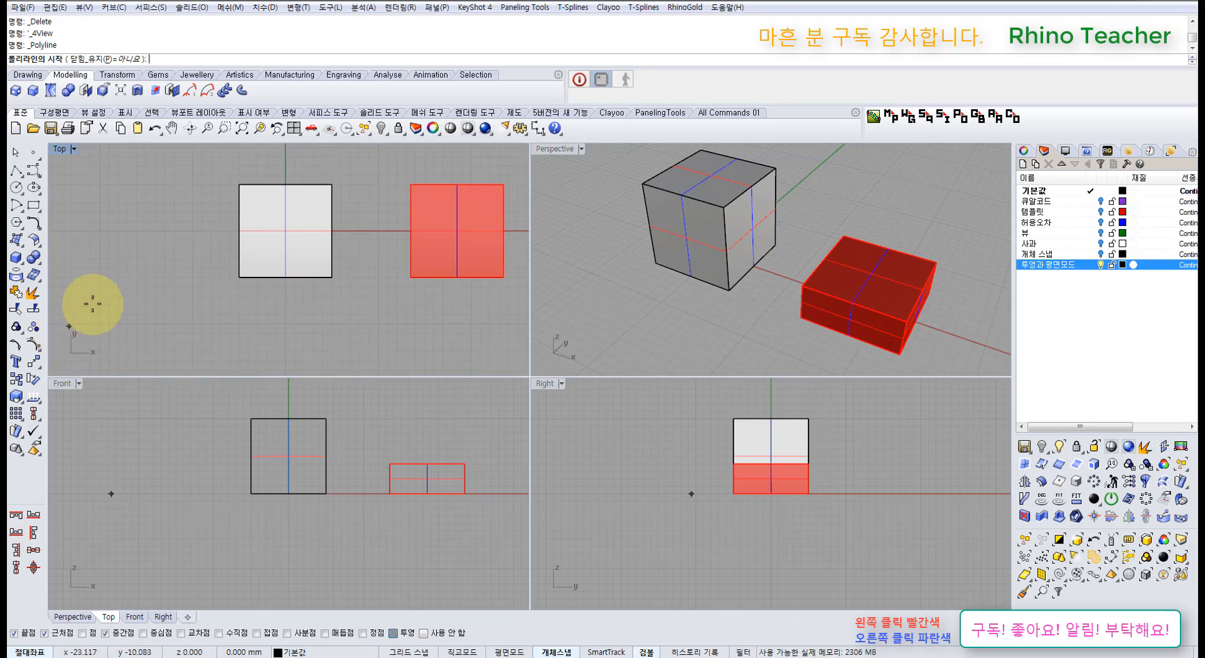
{"action": "right_click_drag", "start_coordinate": [252, 255], "coordinate": [251, 296]}
{"action": "scroll", "coordinate": [237, 256], "scroll_direction": "down", "scroll_amount": 4}
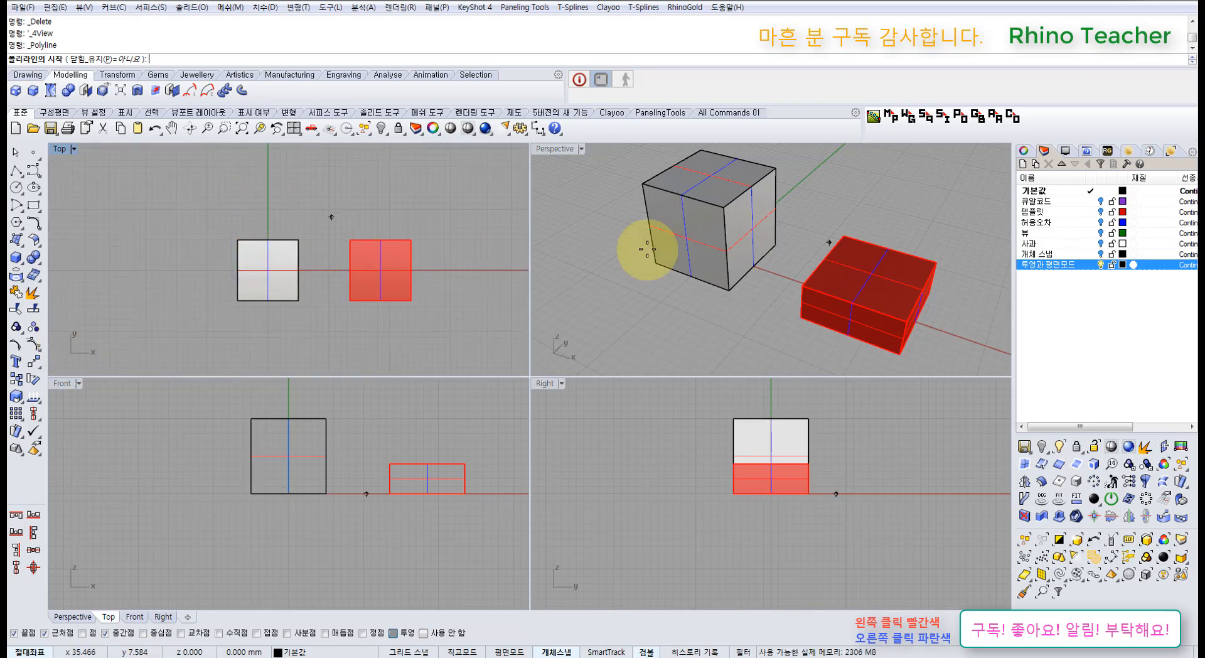
{"action": "mouse_move", "coordinate": [705, 319]}
{"action": "right_mouse_down"}
{"action": "mouse_move", "coordinate": [710, 241]}
{"action": "mouse_move", "coordinate": [722, 314]}
{"action": "right_mouse_up"}
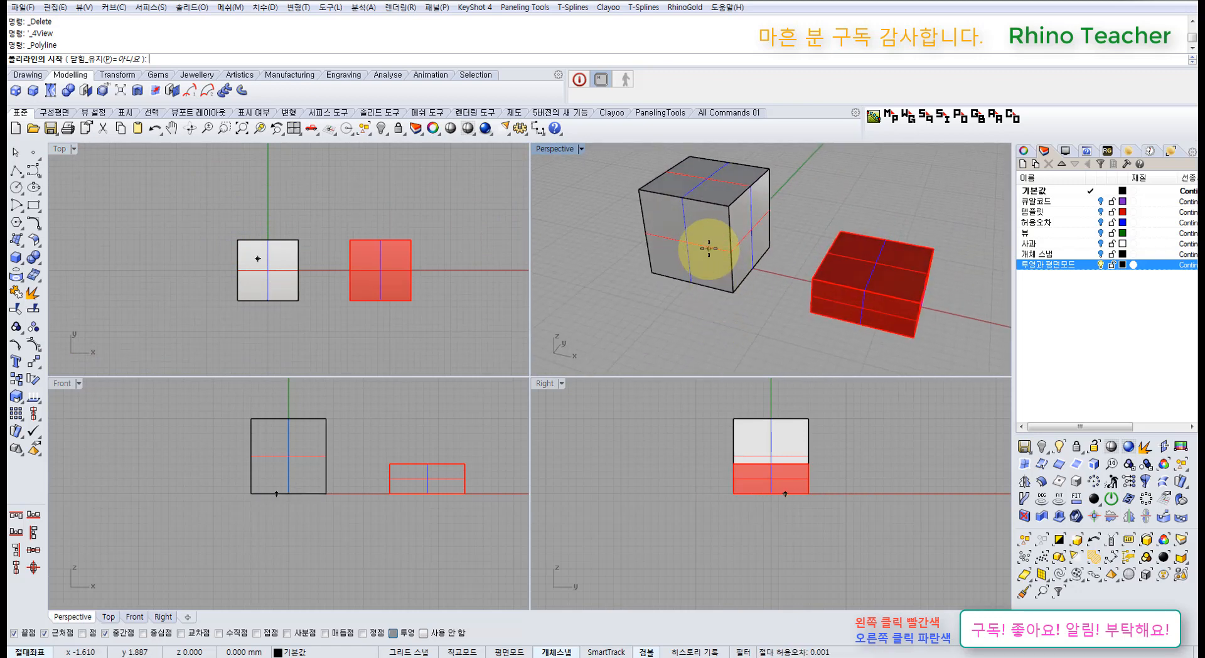
{"action": "right_click", "coordinate": [462, 344]}
- Move the tall box 5 mm straight down in the Front view
{"action": "left_click_drag", "start_coordinate": [327, 358], "coordinate": [216, 277]}
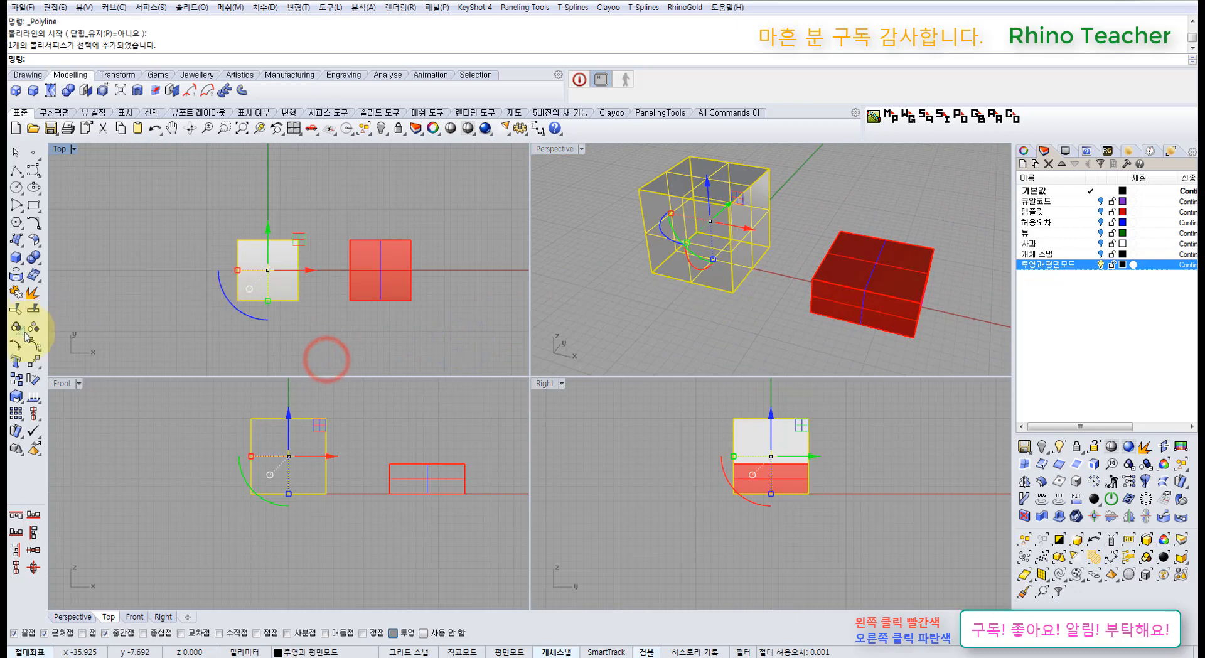
{"action": "left_click", "coordinate": [34, 361]}
{"action": "left_click", "coordinate": [138, 424]}
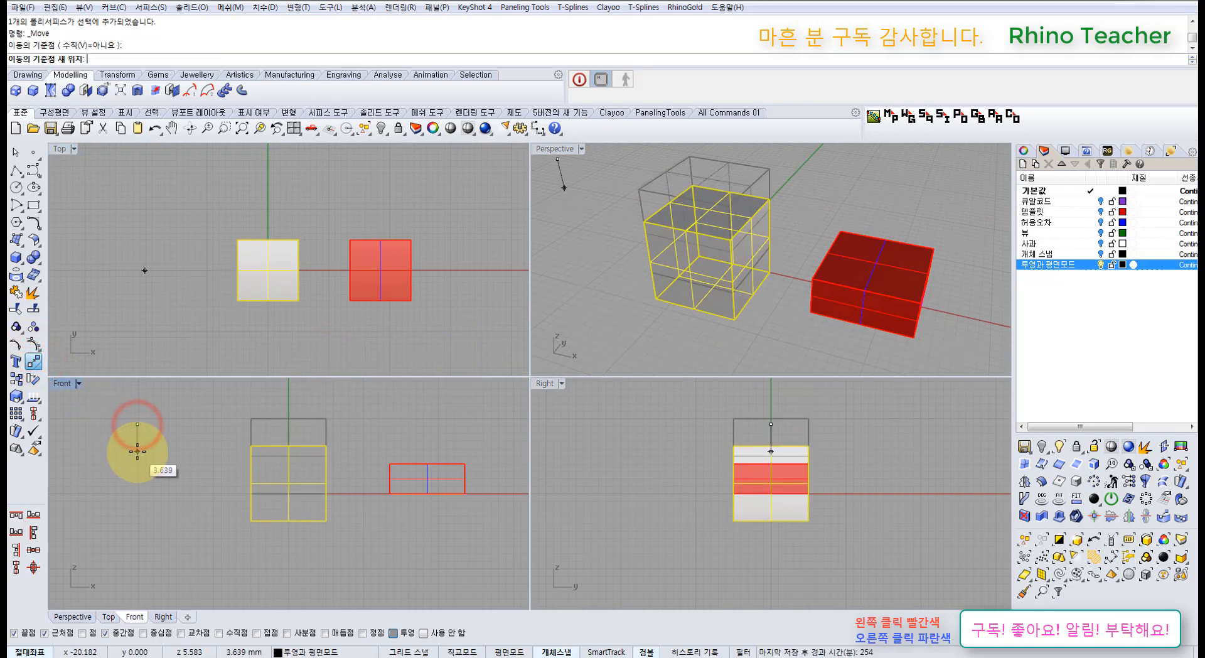
{"action": "type", "text": "5"}
{"action": "key", "text": "Return"}
{"action": "left_click", "coordinate": [138, 451]}
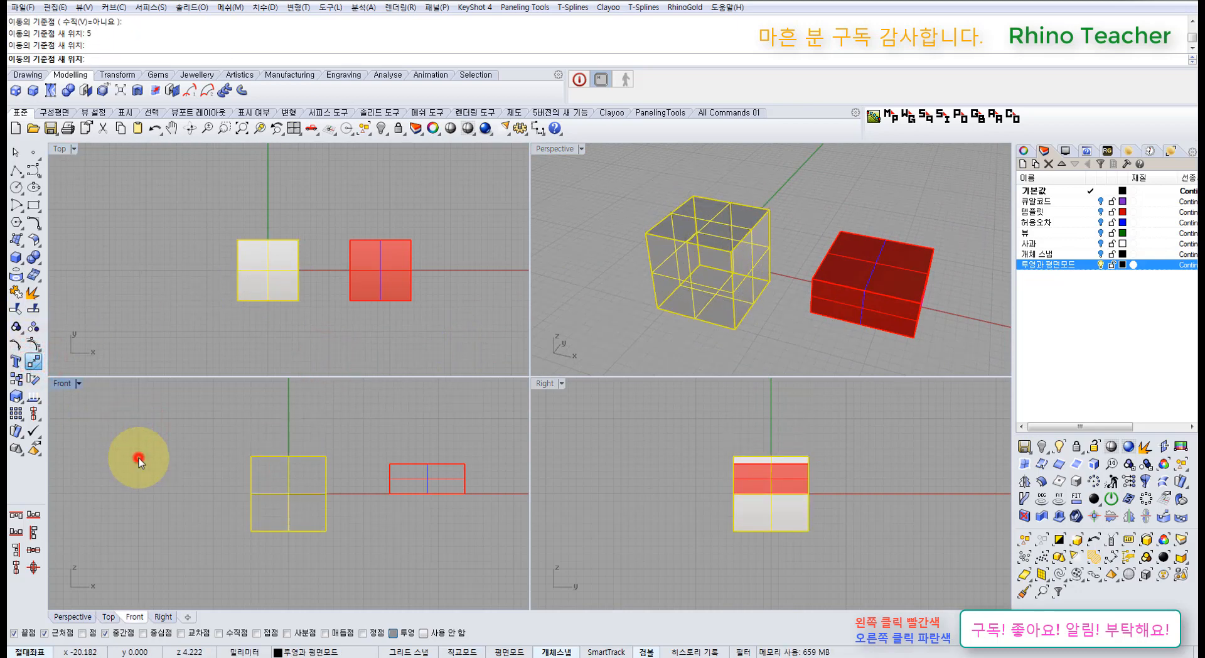
{"action": "left_click", "coordinate": [296, 341]}
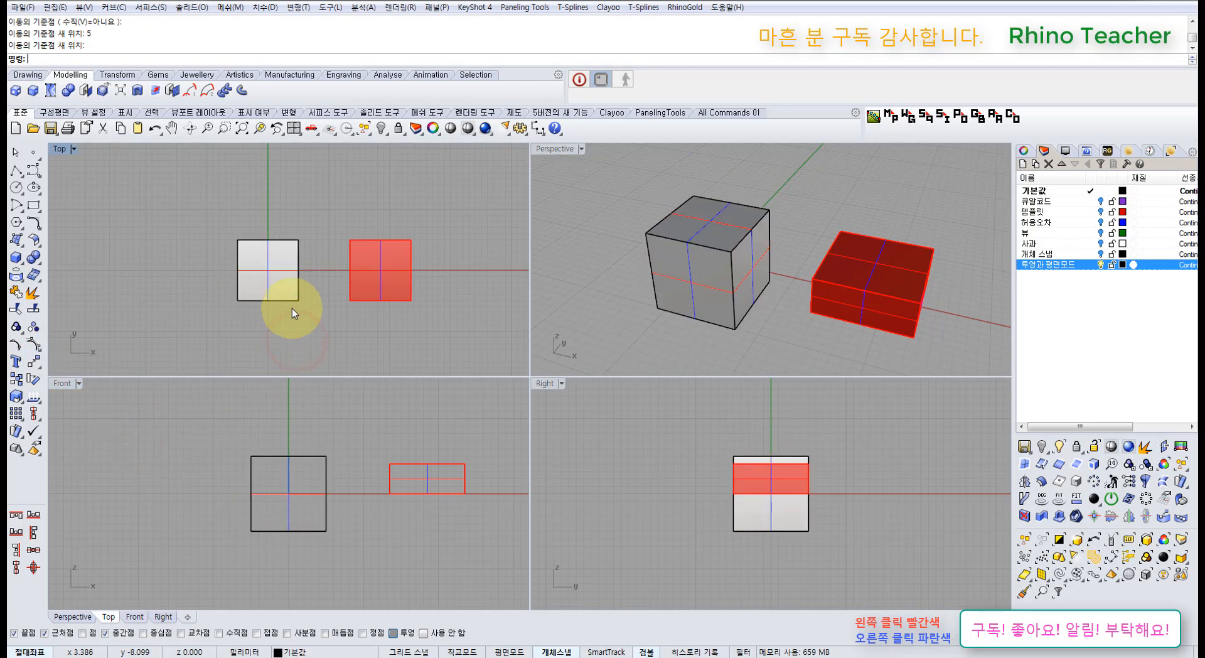
- Start a polyline and compare how the lowered box's corners snap with Project (투영) on and off
{"action": "left_click", "coordinate": [17, 175]}
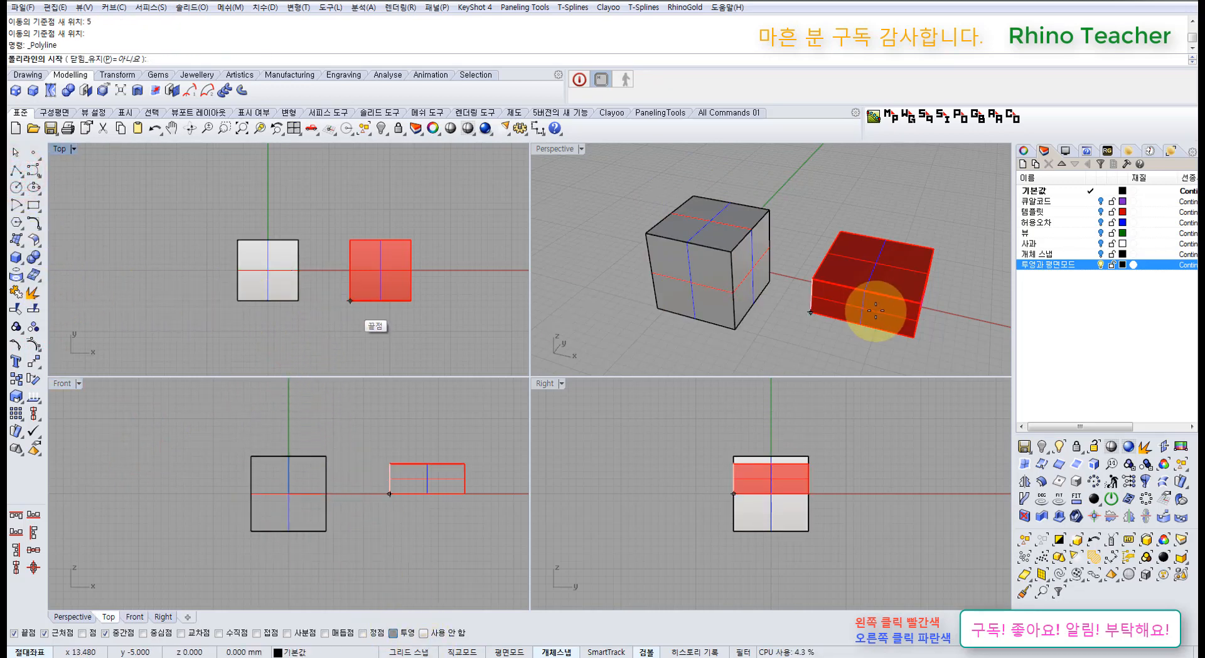
{"action": "right_click_drag", "start_coordinate": [862, 311], "coordinate": [842, 305]}
{"action": "scroll", "coordinate": [722, 287], "scroll_direction": "up", "scroll_amount": 3}
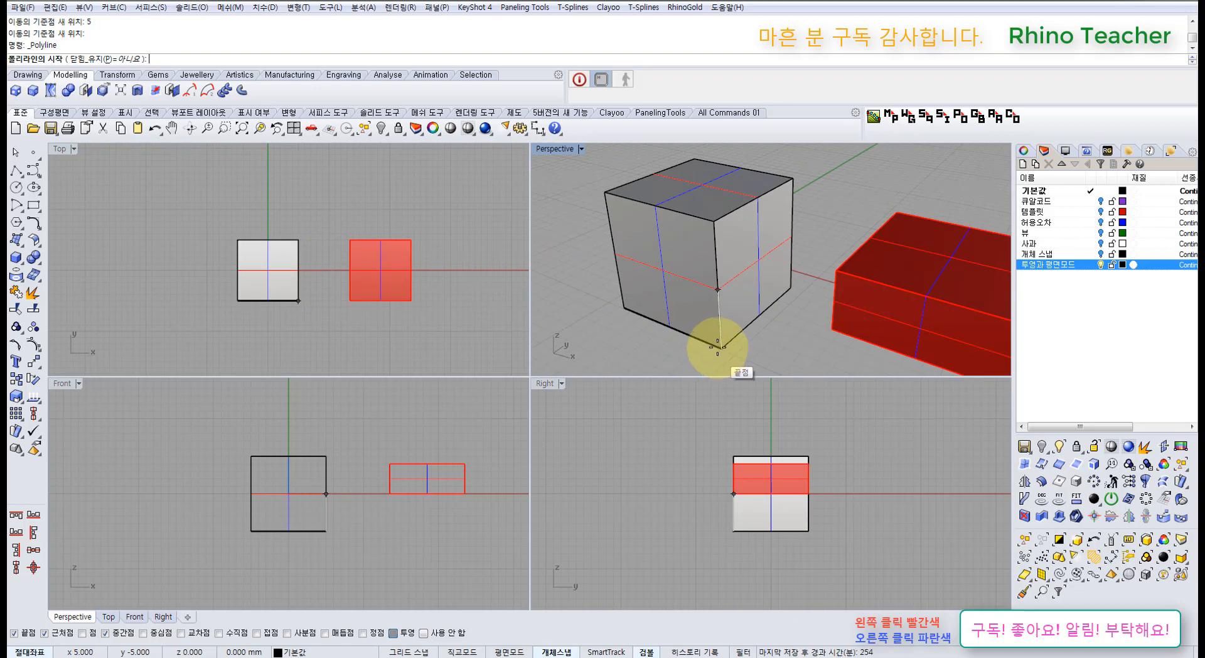
{"action": "left_click", "coordinate": [394, 633]}
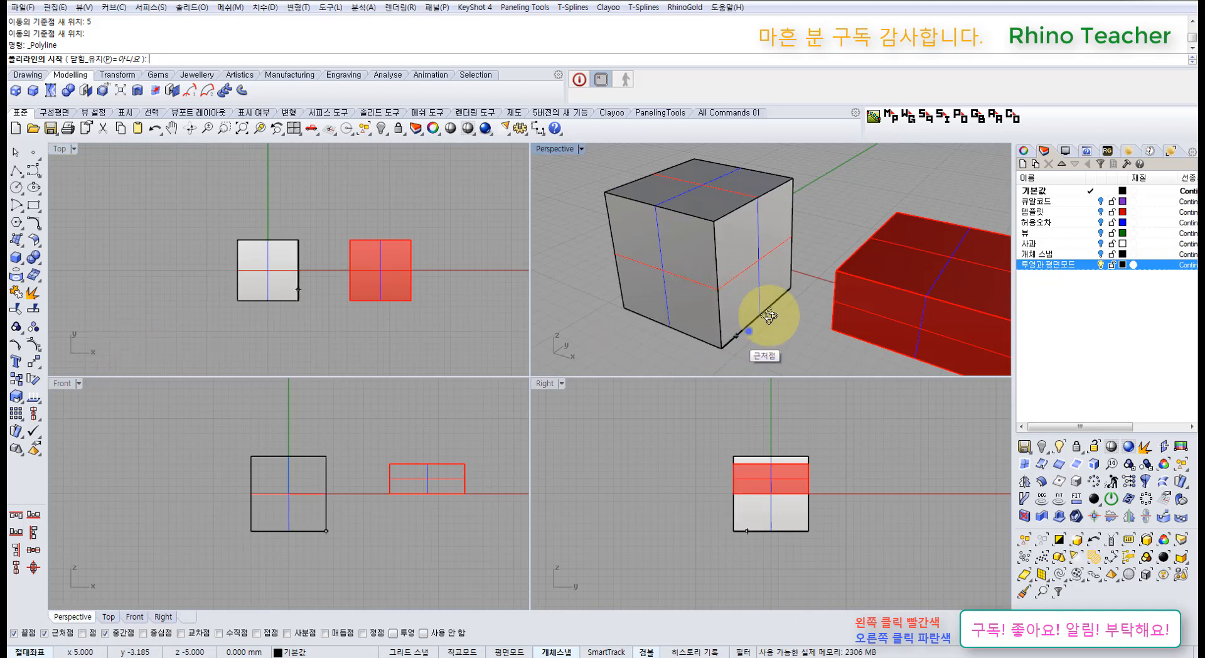
{"action": "right_click_drag", "start_coordinate": [747, 331], "coordinate": [791, 287]}
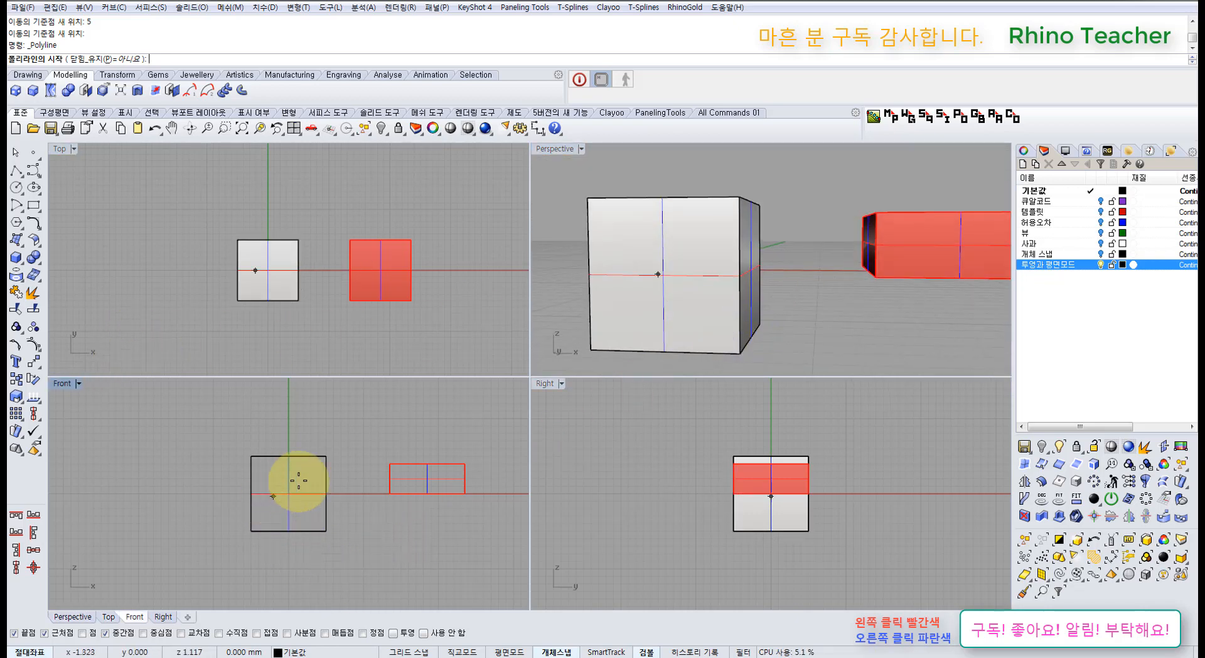
{"action": "right_click_drag", "start_coordinate": [882, 579], "coordinate": [785, 571]}
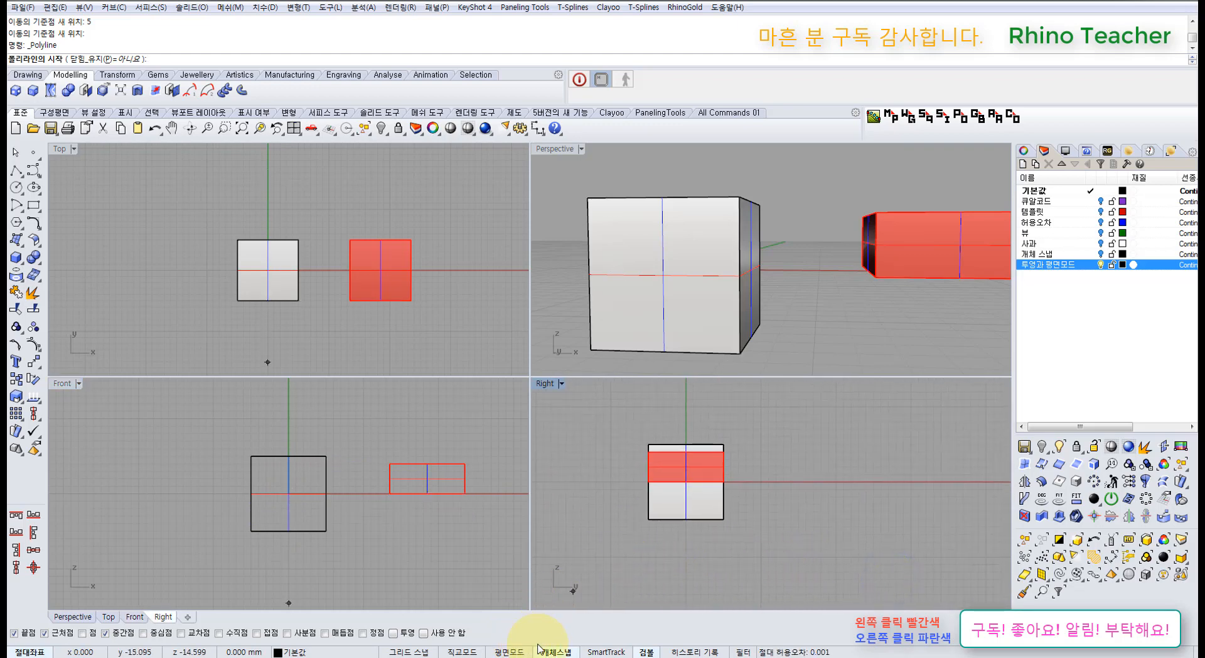
{"action": "left_click", "coordinate": [395, 634]}
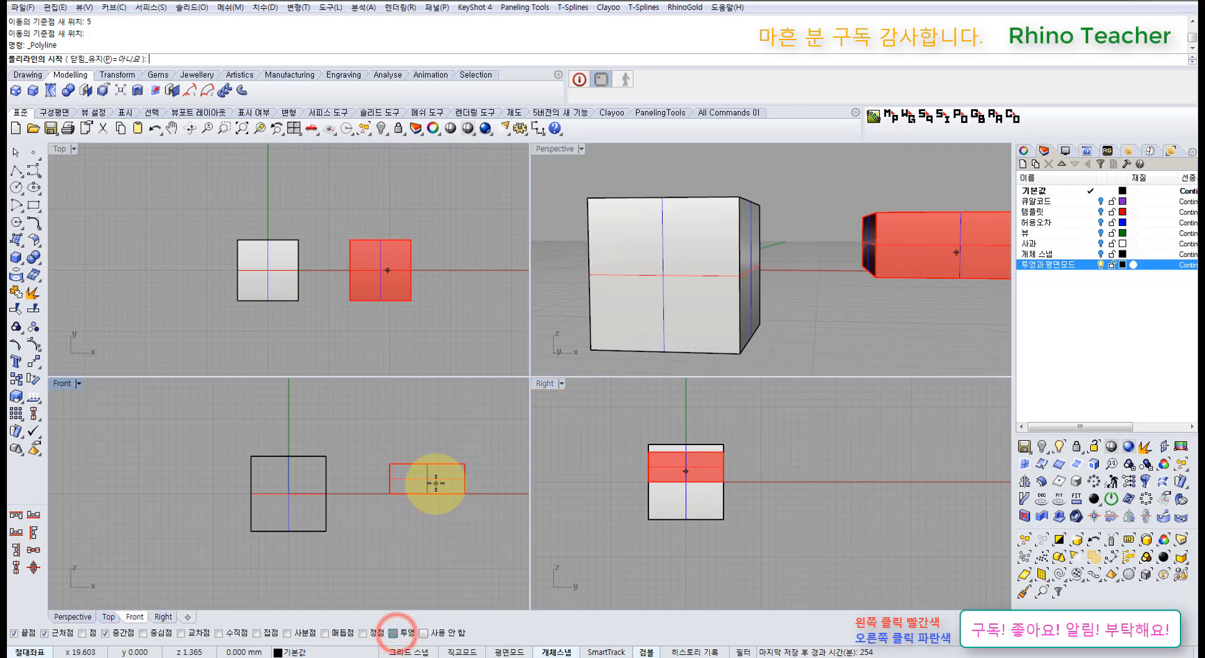
- Cancel the polyline, undo the tall box's downward move and deselect the box
{"action": "key", "text": "ctrl+z"}
{"action": "key", "text": "Escape"}
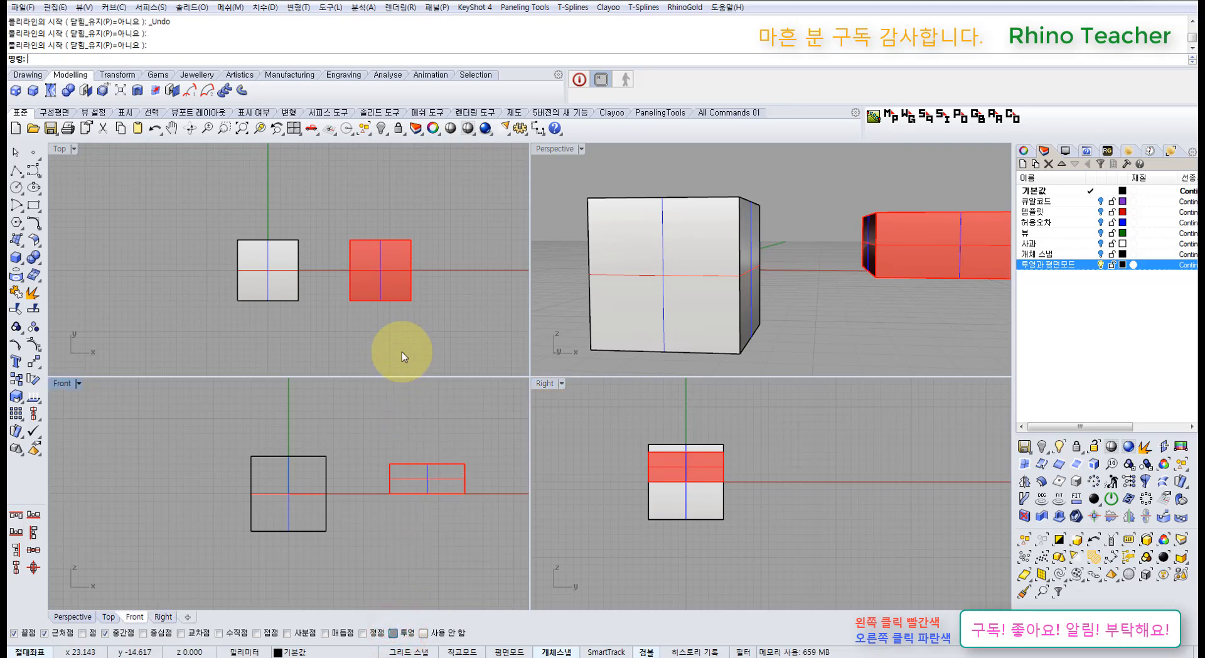
{"action": "key", "text": "ctrl+z"}
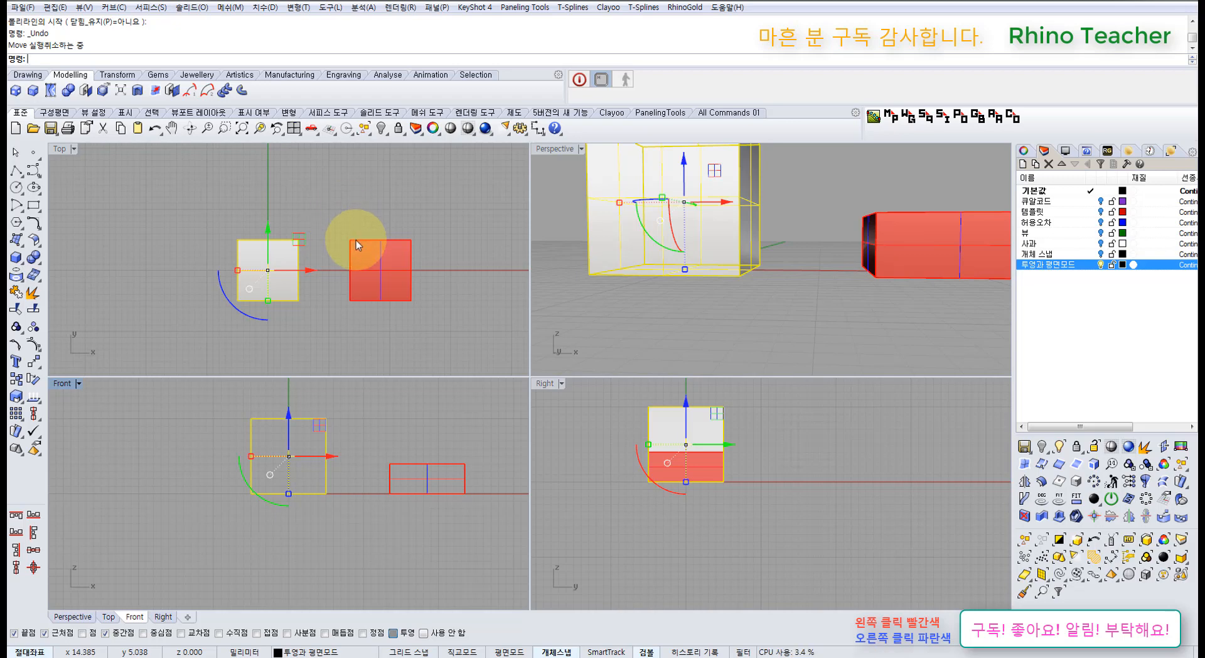
{"action": "left_click", "coordinate": [378, 324]}
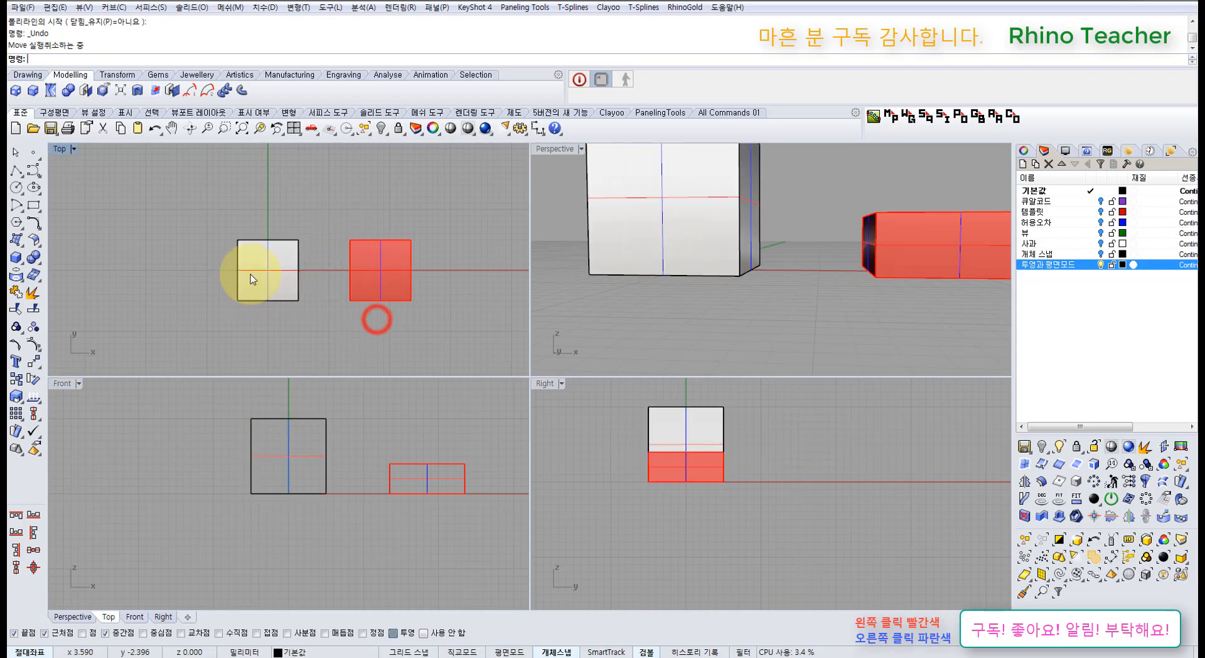
{"action": "left_click", "coordinate": [17, 280]}
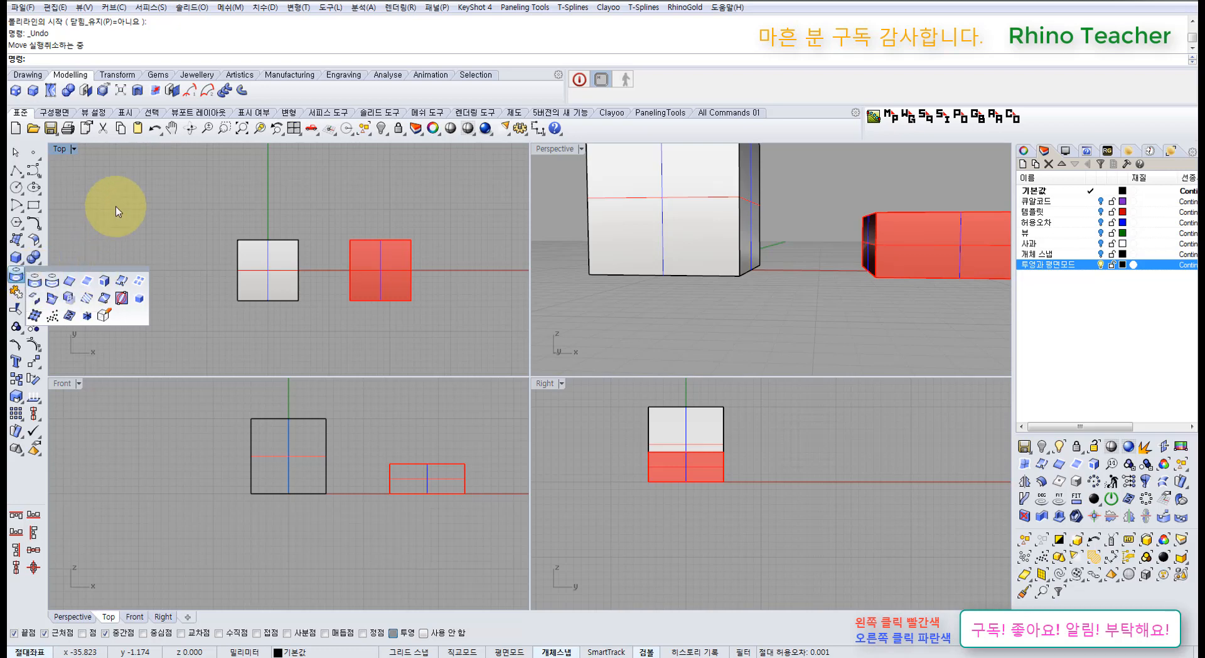
{"action": "left_click", "coordinate": [137, 197]}
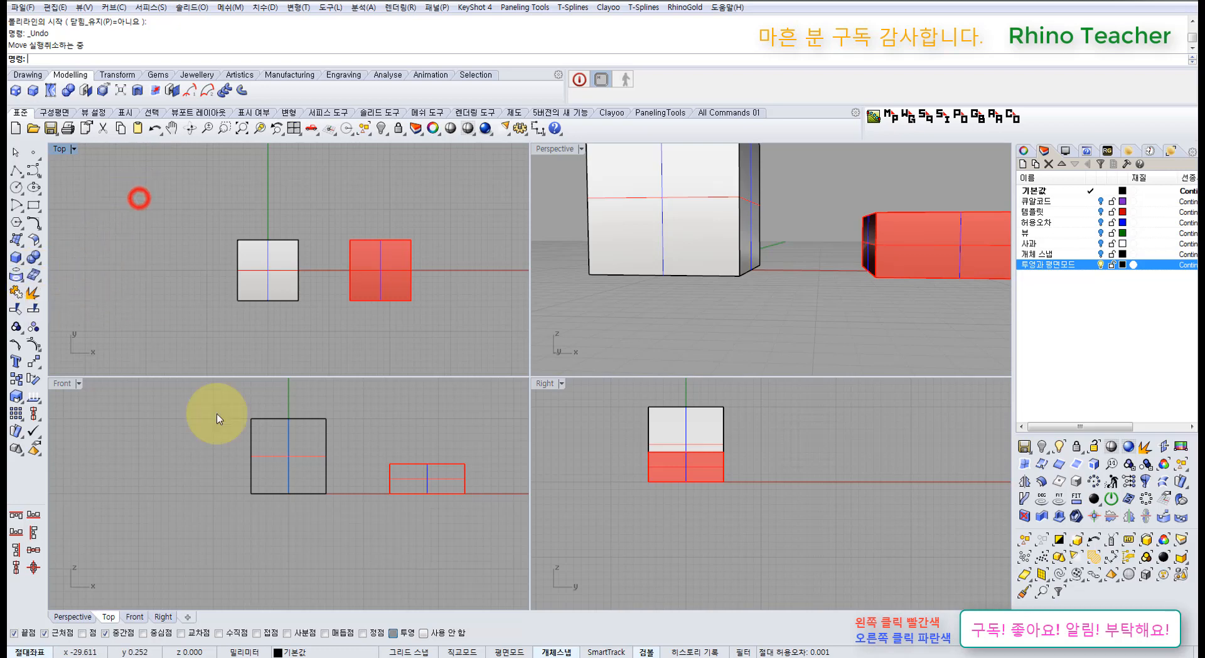
{"action": "left_click", "coordinate": [395, 634]}
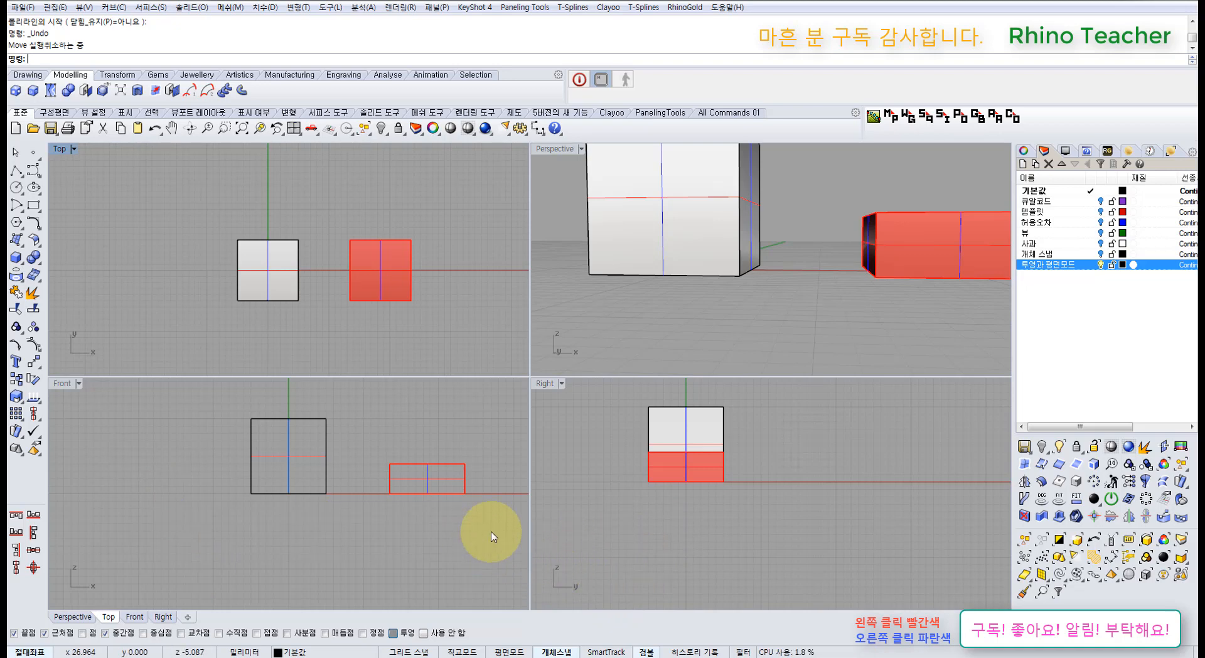
{"action": "right_click_drag", "start_coordinate": [716, 204], "coordinate": [705, 260]}
{"action": "scroll", "coordinate": [728, 281], "scroll_direction": "down", "scroll_amount": 5}
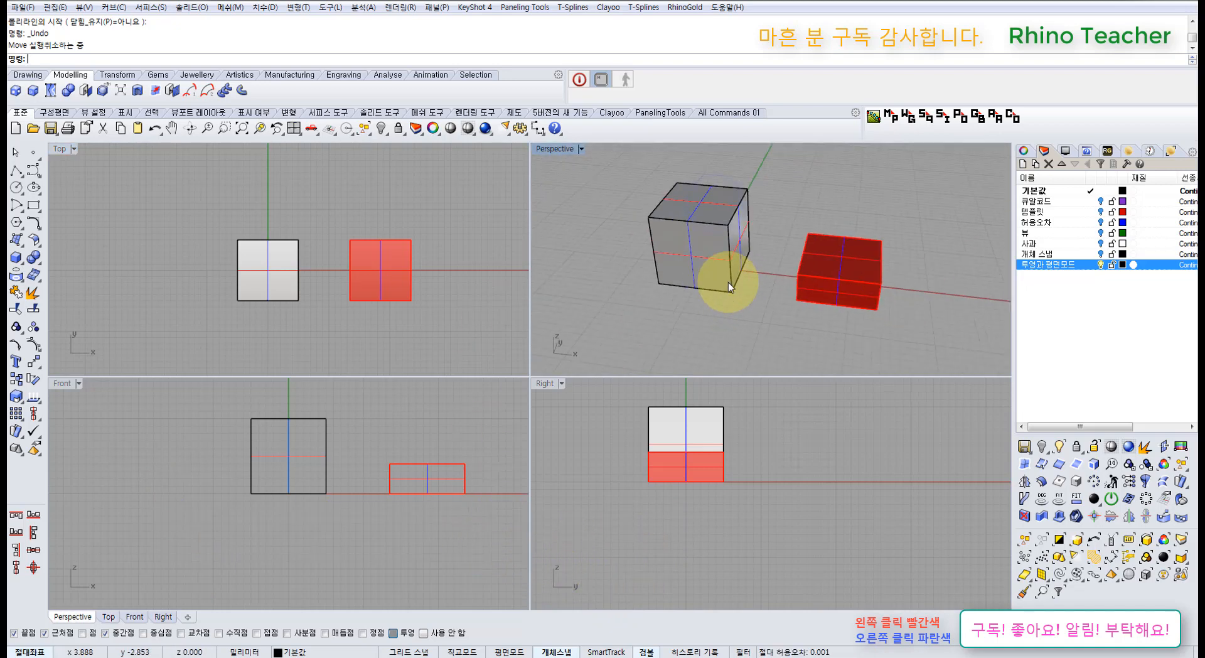
{"action": "right_click_drag", "start_coordinate": [637, 299], "coordinate": [696, 300]}
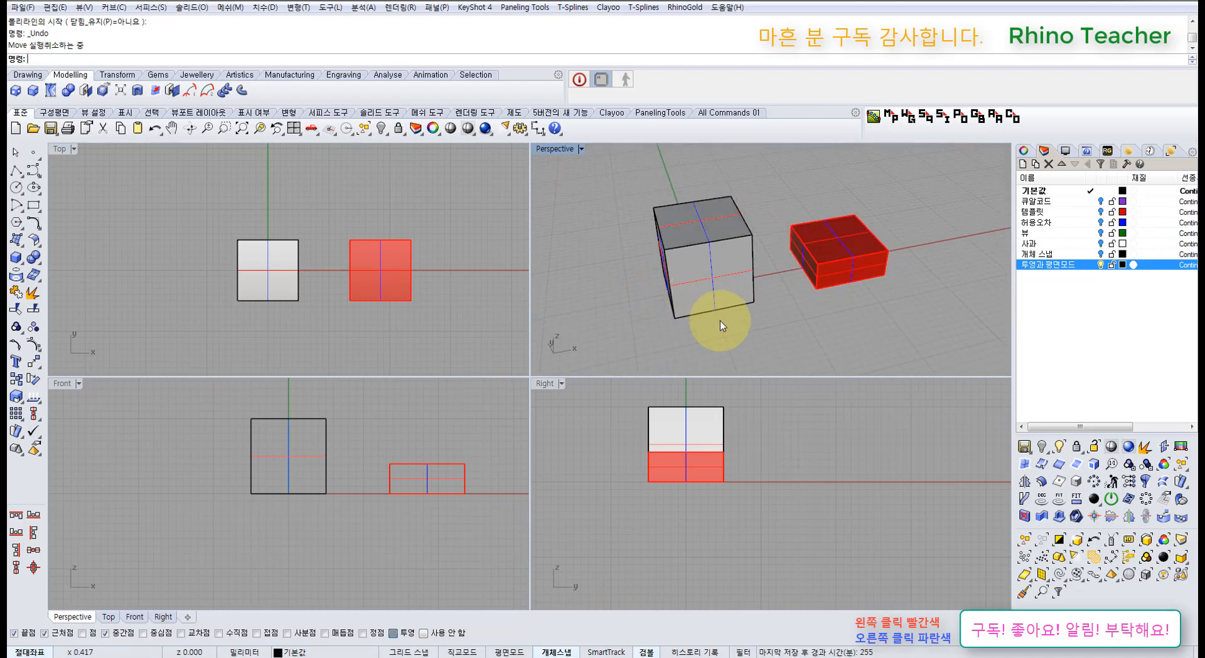
{"action": "right_click_drag", "start_coordinate": [756, 325], "coordinate": [722, 284]}
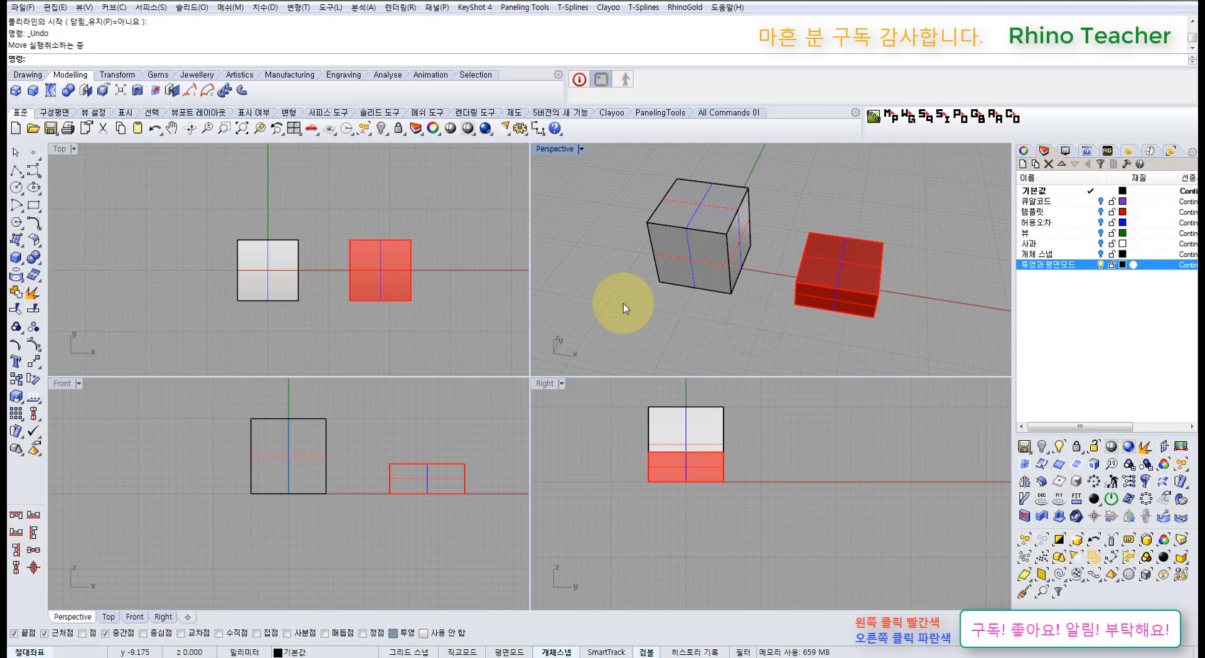
{"action": "right_click_drag", "start_coordinate": [623, 300], "coordinate": [626, 281]}
{"action": "right_click_drag", "start_coordinate": [390, 333], "coordinate": [374, 311]}
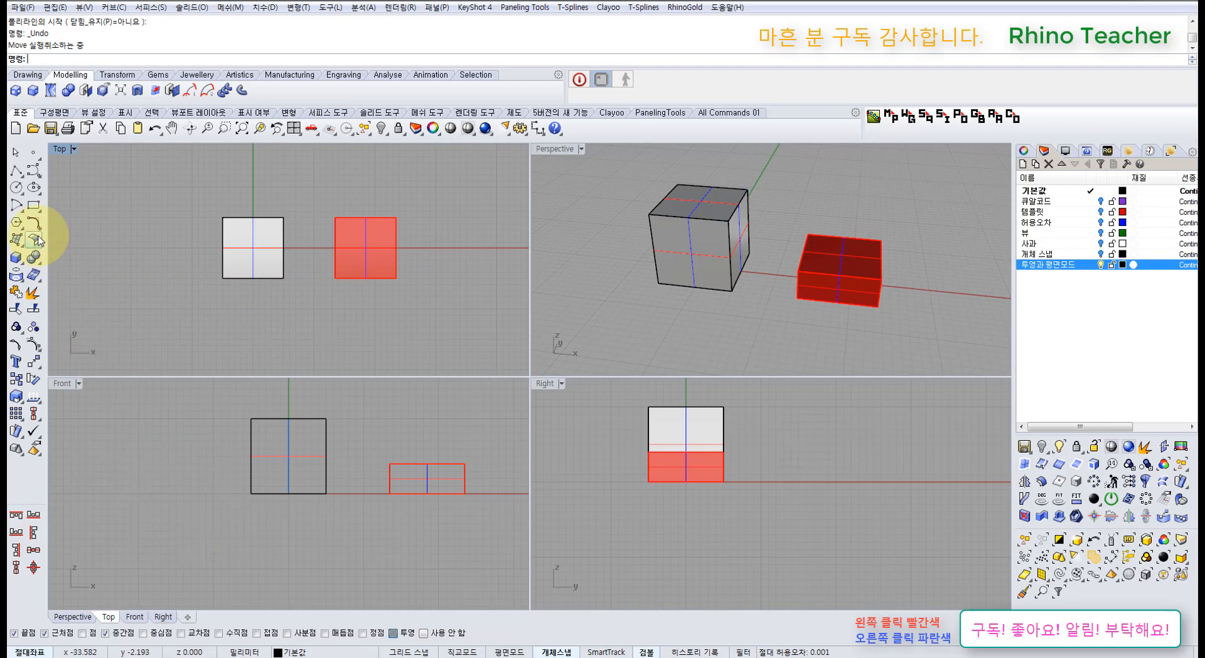
- With Project (투영) enabled, draw a polyline between the boxes' facing front corners in the Top view and select it
{"action": "left_click", "coordinate": [25, 171]}
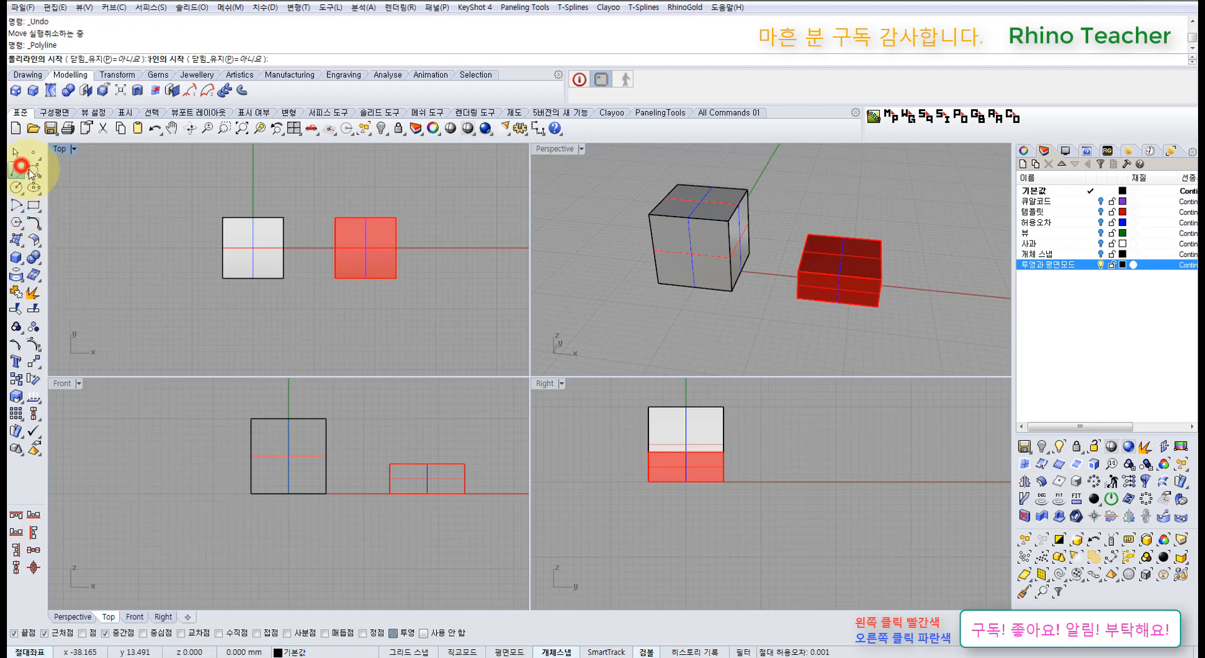
{"action": "left_click", "coordinate": [549, 152]}
{"action": "left_click", "coordinate": [548, 152]}
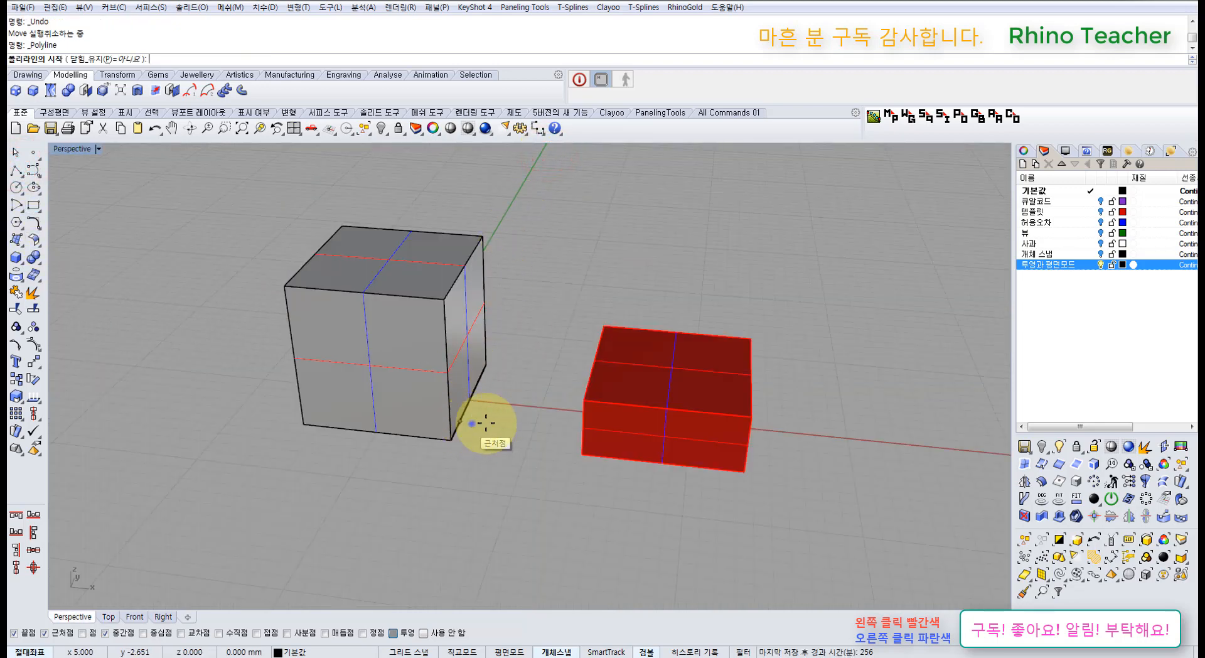
{"action": "right_click_drag", "start_coordinate": [472, 424], "coordinate": [530, 429]}
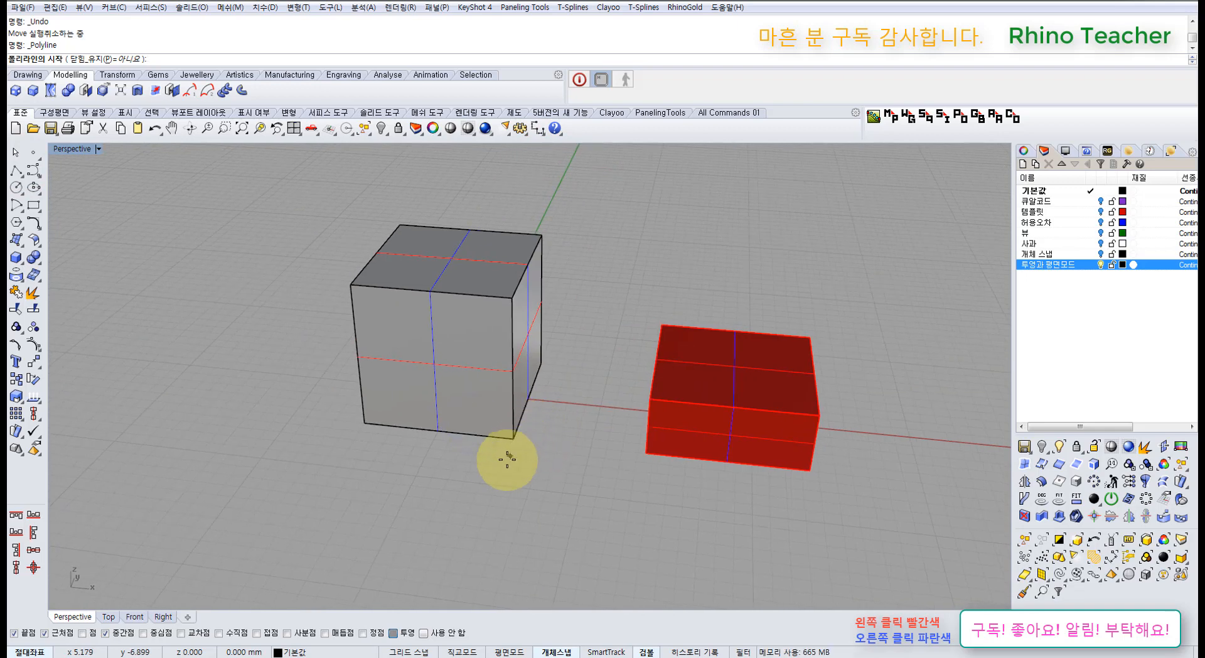
{"action": "mouse_move", "coordinate": [517, 471]}
{"action": "right_mouse_down"}
{"action": "mouse_move", "coordinate": [556, 482]}
{"action": "mouse_move", "coordinate": [567, 457]}
{"action": "mouse_move", "coordinate": [556, 463]}
{"action": "right_mouse_up"}
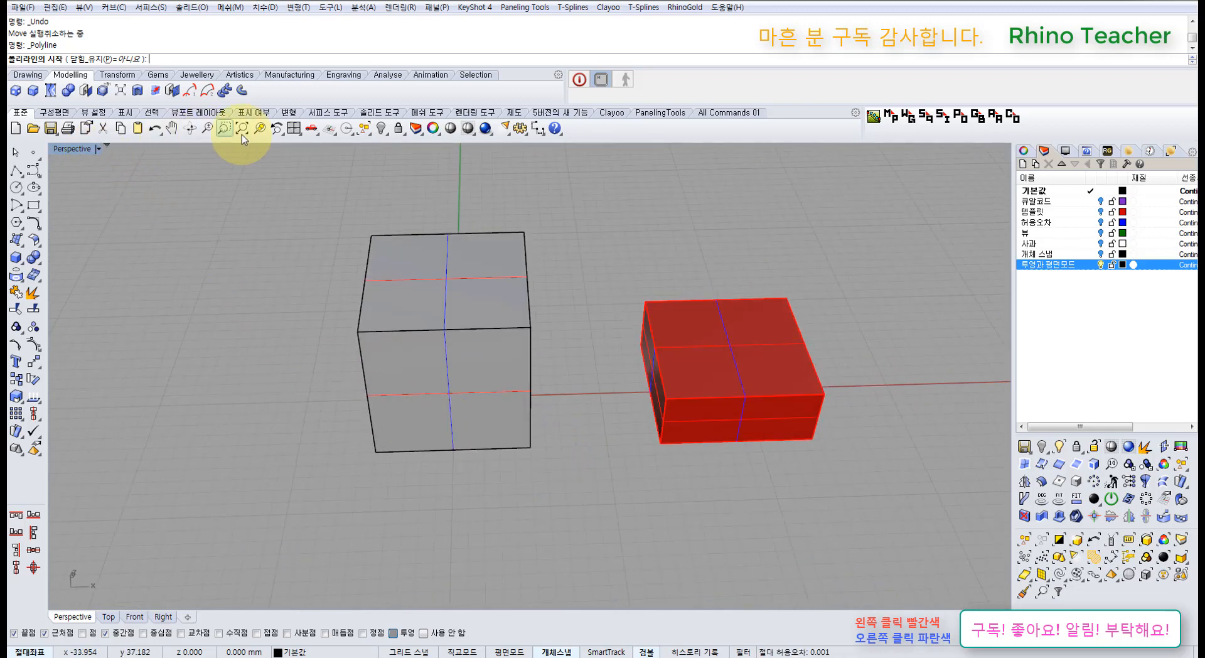
{"action": "left_click", "coordinate": [292, 129]}
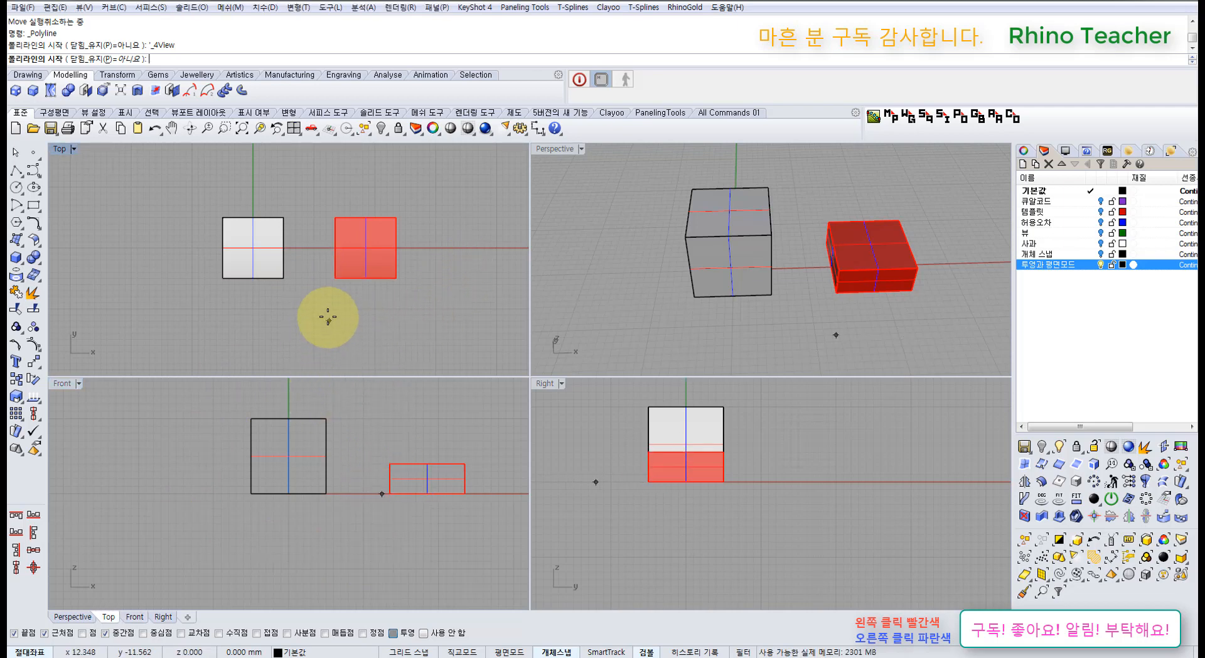
{"action": "right_click_drag", "start_coordinate": [326, 318], "coordinate": [364, 332]}
{"action": "right_click_drag", "start_coordinate": [808, 307], "coordinate": [777, 334]}
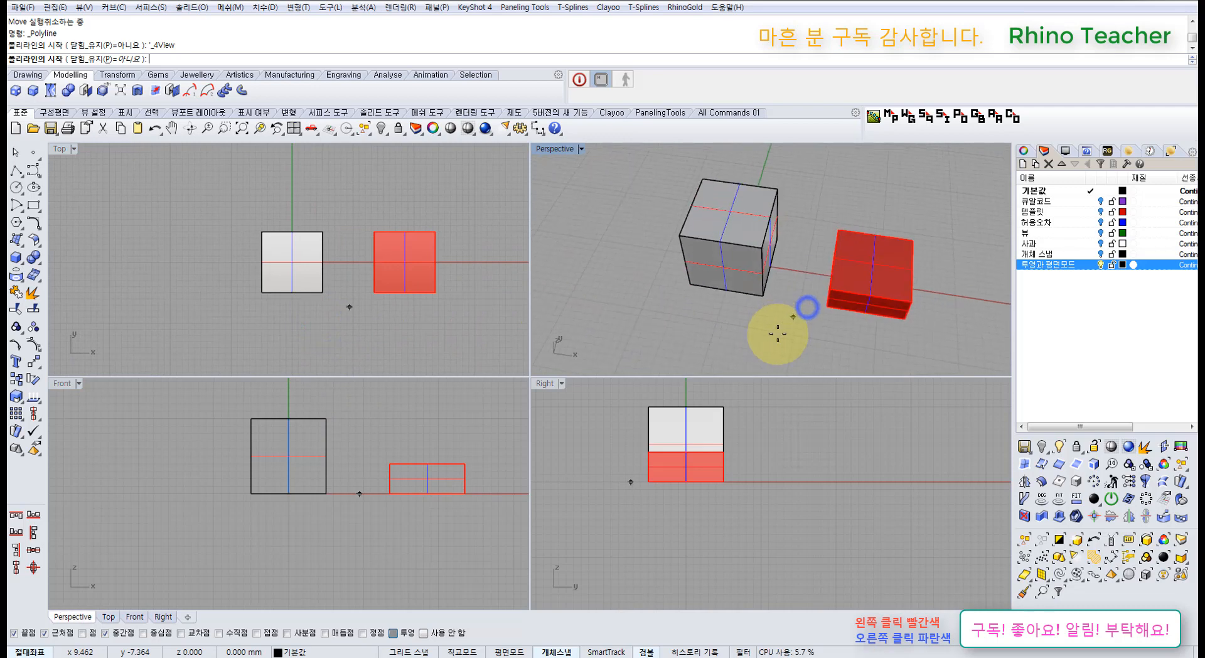
{"action": "left_click", "coordinate": [329, 291]}
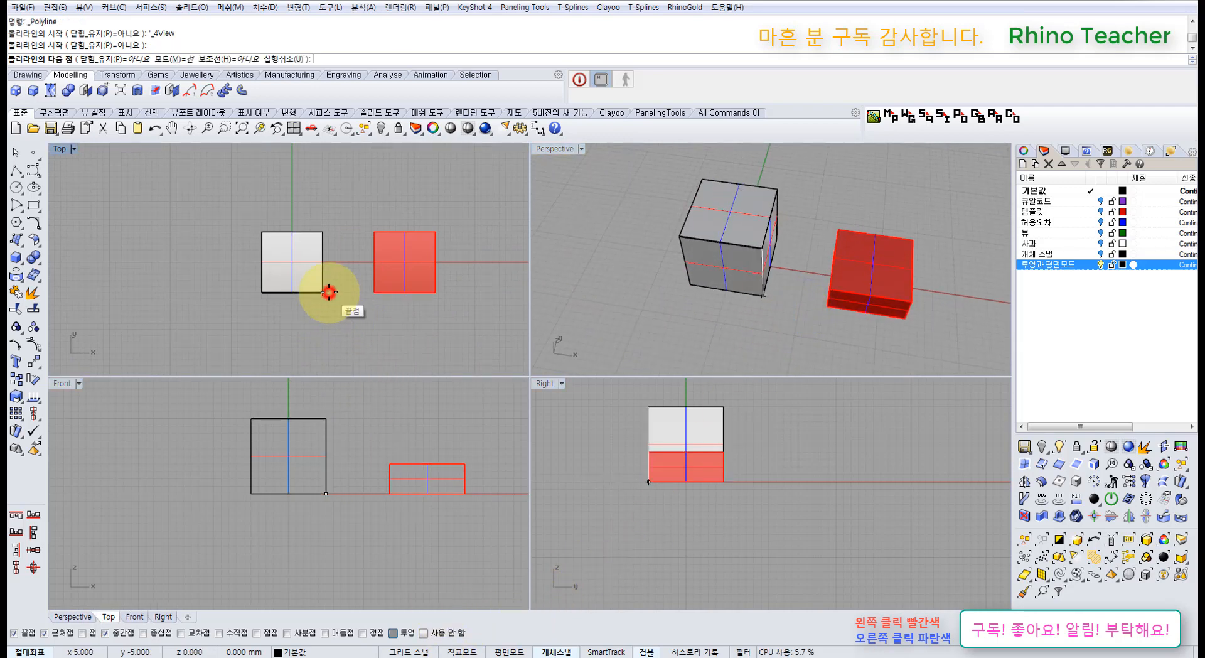
{"action": "left_click", "coordinate": [373, 293]}
{"action": "right_click", "coordinate": [371, 294]}
{"action": "left_click_drag", "start_coordinate": [354, 319], "coordinate": [341, 273]}
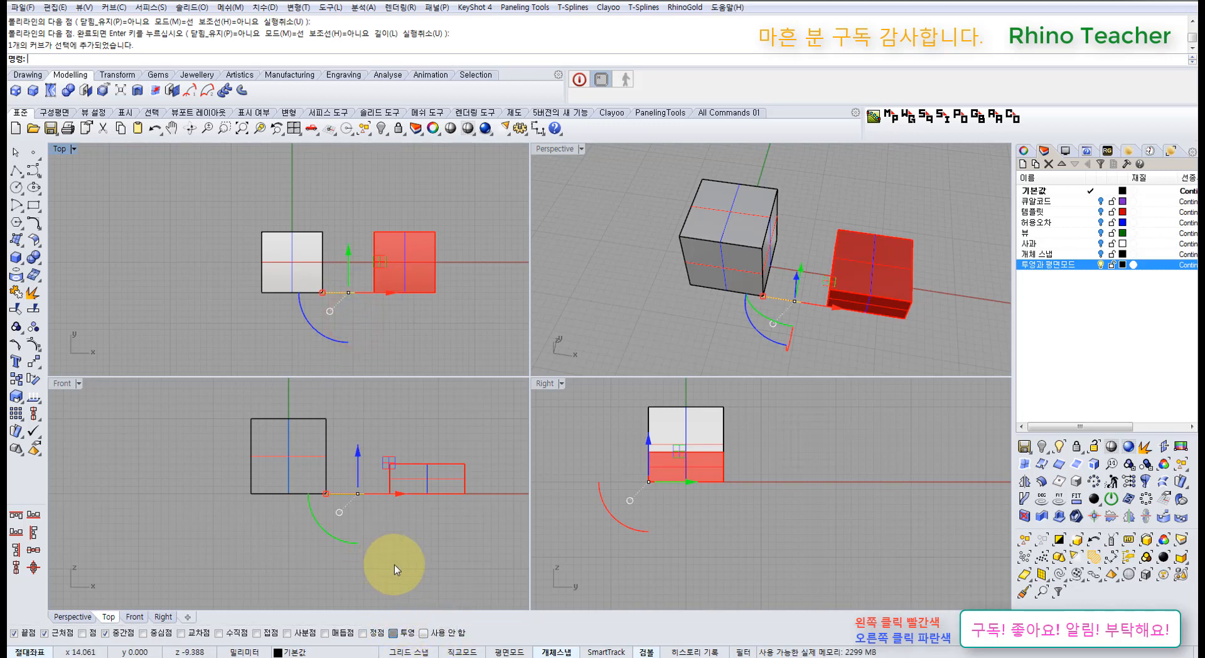
- Delete the polyline that connects the two boxes' facing front corners
{"action": "left_click", "coordinate": [378, 337]}
{"action": "left_click", "coordinate": [236, 275]}
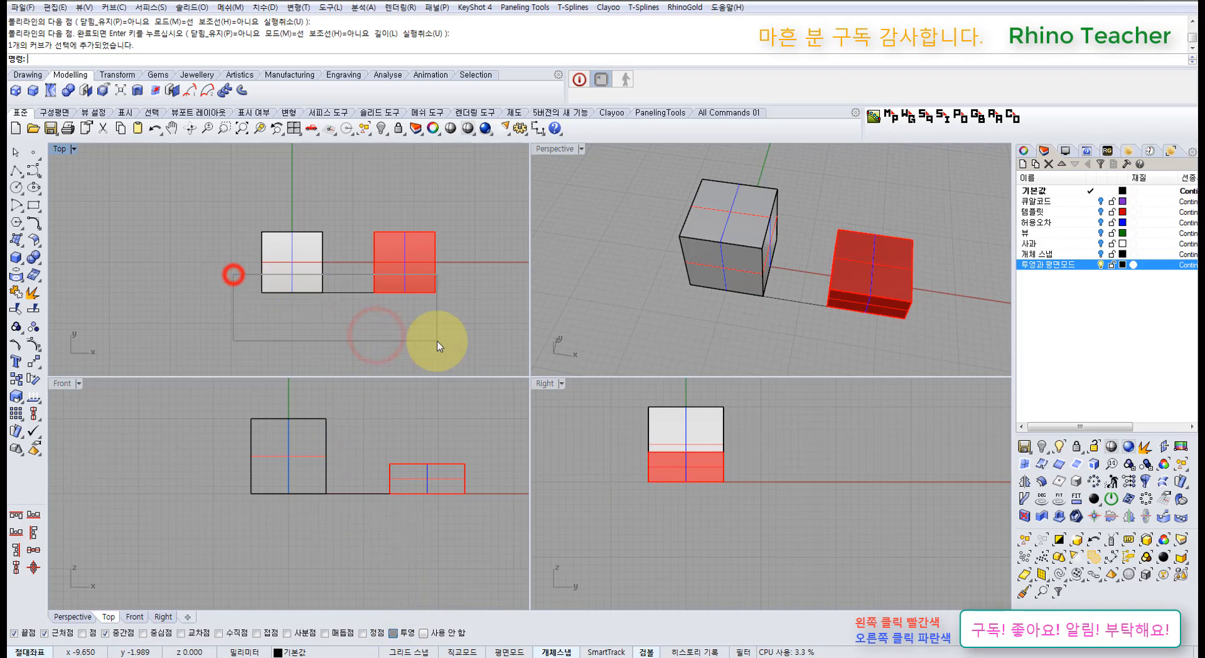
{"action": "key", "text": "Delete"}
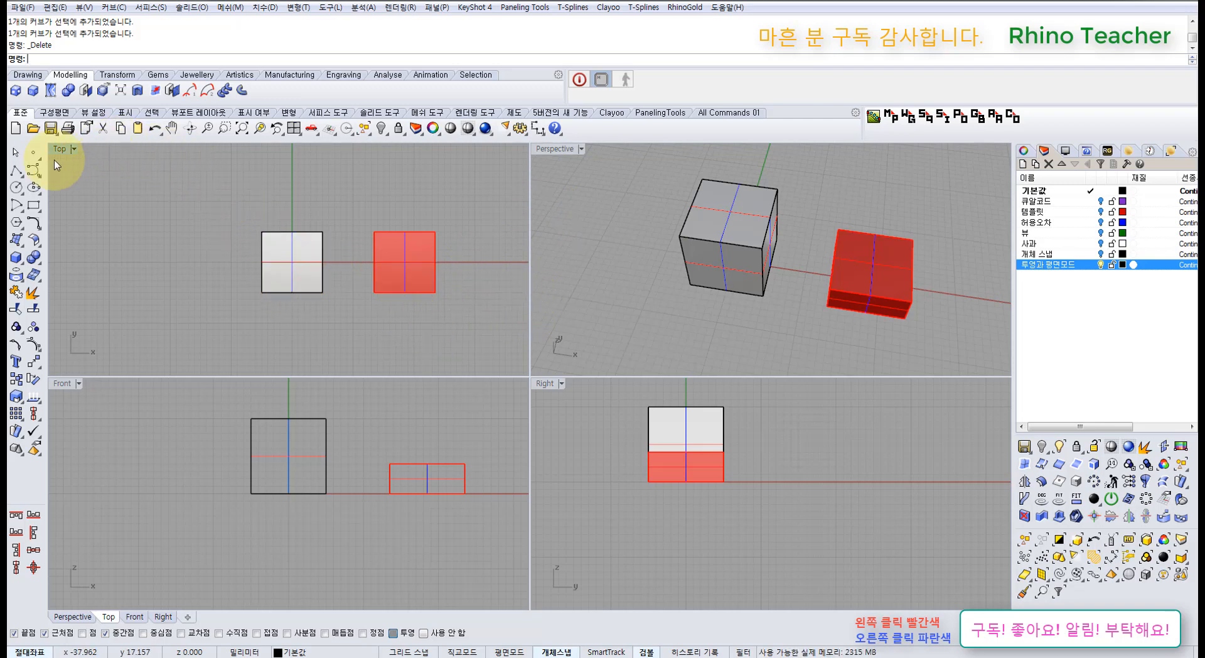
- With Project (투영) enabled, draw a four-point open polyline in the Front view, starting on the tall box's upper edge and ending at that edge's midpoint
{"action": "left_click", "coordinate": [17, 172]}
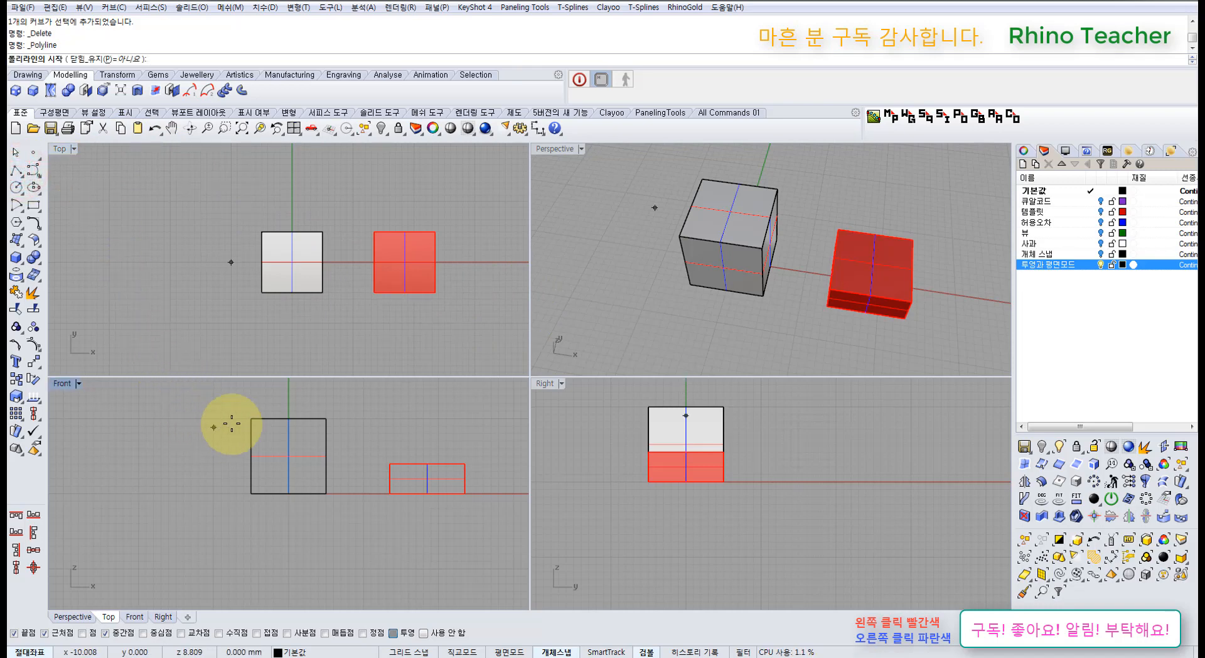
{"action": "scroll", "coordinate": [274, 418], "scroll_direction": "up", "scroll_amount": 2}
{"action": "right_click_drag", "start_coordinate": [275, 419], "coordinate": [254, 455]}
{"action": "scroll", "coordinate": [254, 455], "scroll_direction": "up", "scroll_amount": 4}
{"action": "left_click", "coordinate": [268, 453]}
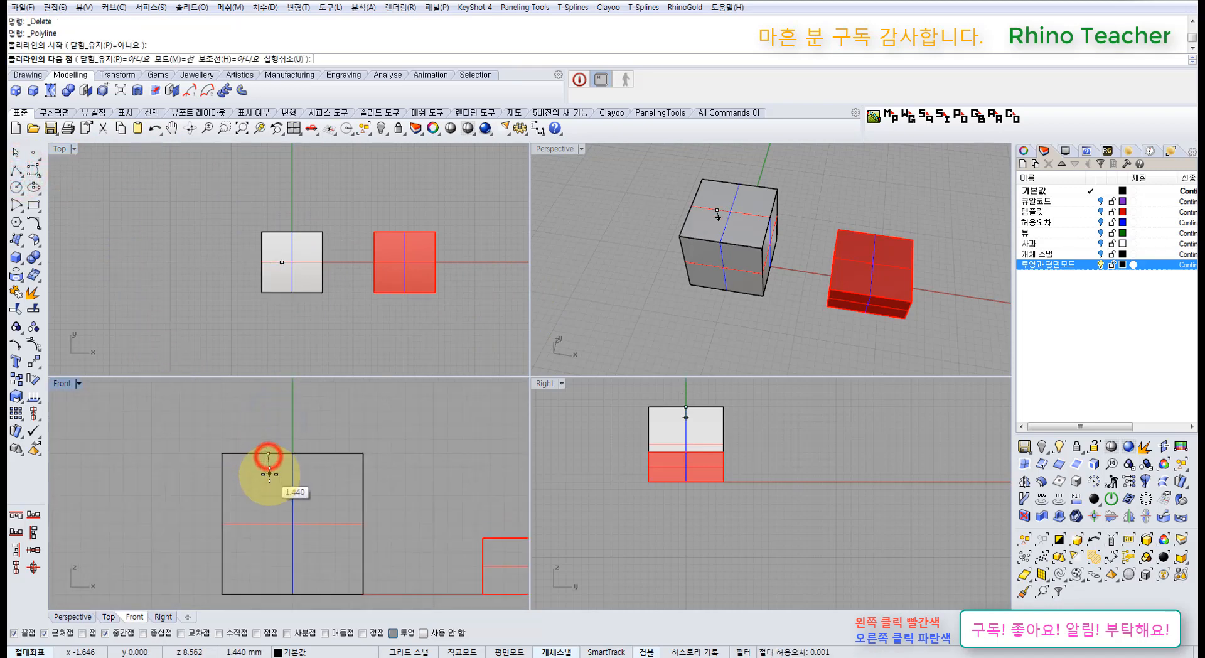
{"action": "left_click", "coordinate": [269, 475]}
{"action": "left_click", "coordinate": [287, 471]}
{"action": "left_click", "coordinate": [292, 452]}
{"action": "right_click", "coordinate": [290, 454]}
- Select the polyline and examine its position relative to the tall box in the Perspective, Front and Top views
{"action": "scroll", "coordinate": [276, 456], "scroll_direction": "up", "scroll_amount": 3}
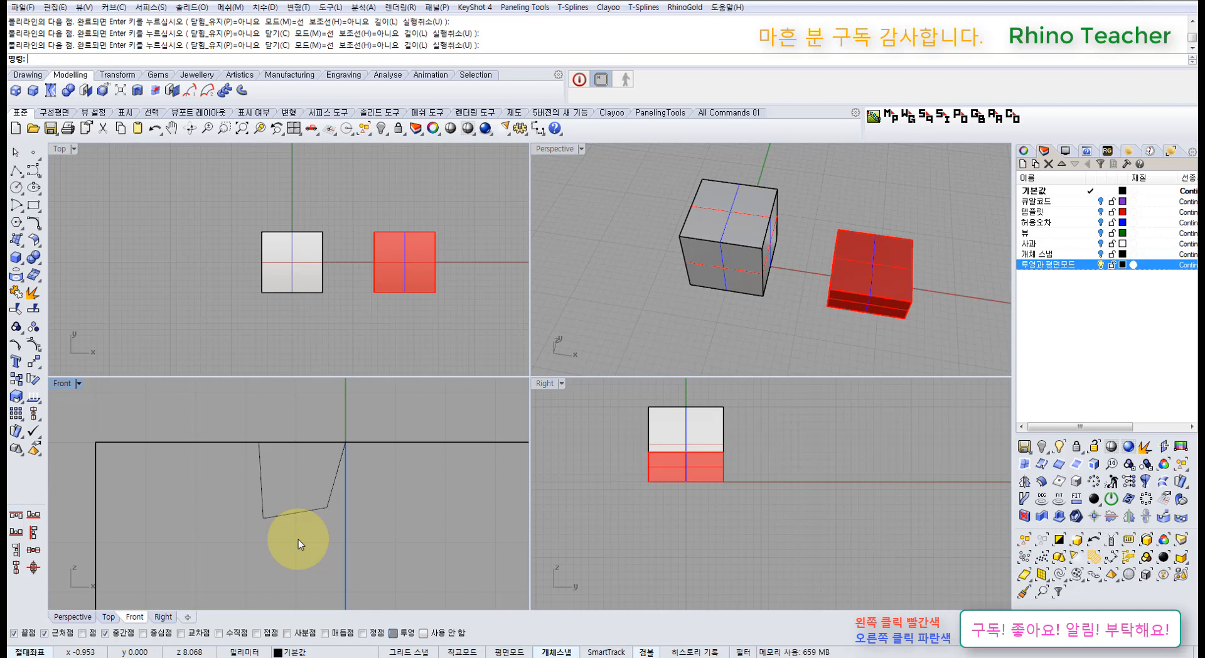
{"action": "double_click", "coordinate": [563, 150]}
{"action": "right_click_drag", "start_coordinate": [495, 354], "coordinate": [490, 281]}
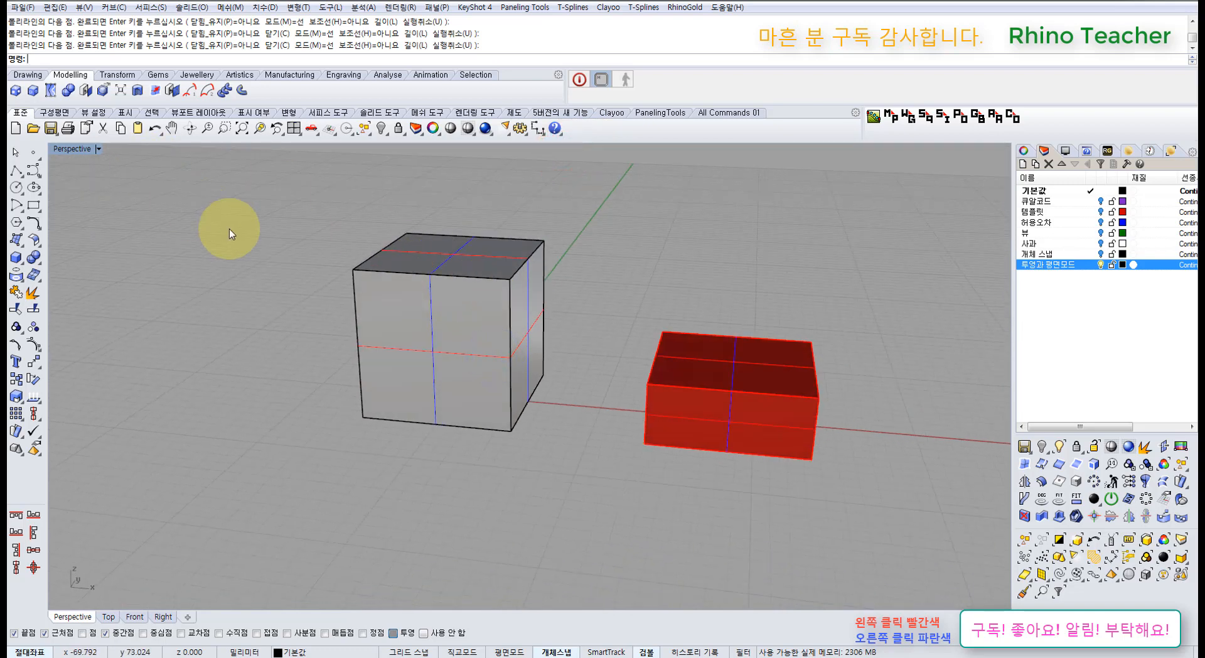
{"action": "right_click_drag", "start_coordinate": [275, 259], "coordinate": [172, 196]}
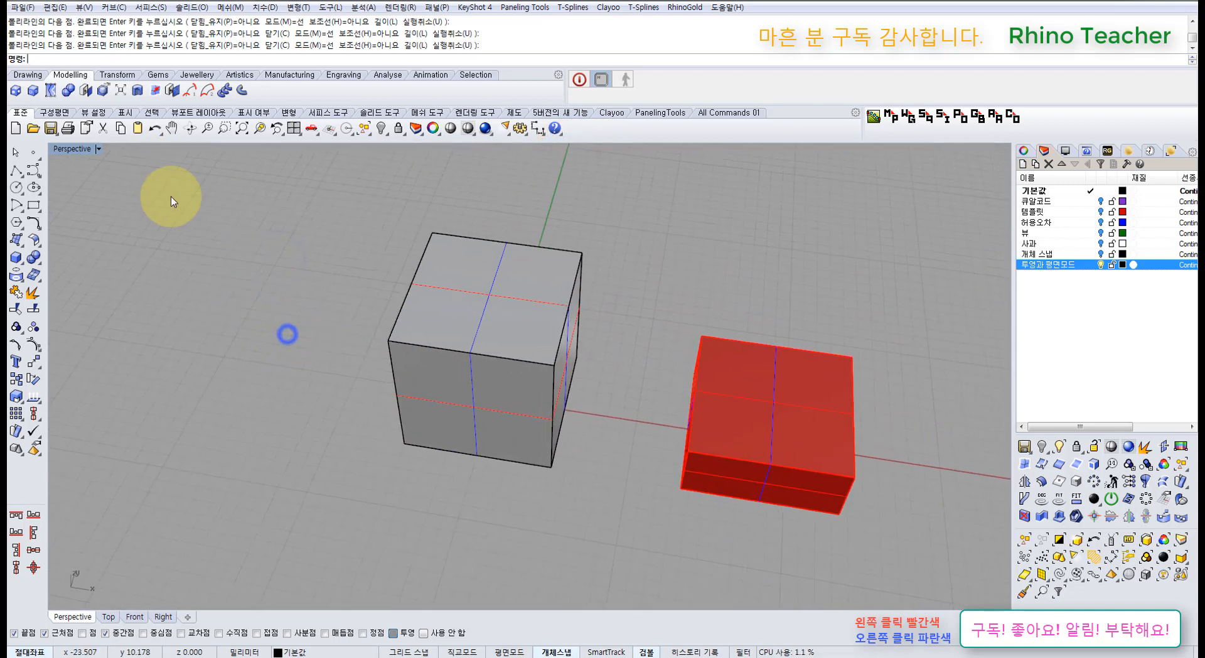
{"action": "double_click", "coordinate": [80, 152]}
{"action": "left_click", "coordinate": [312, 538]}
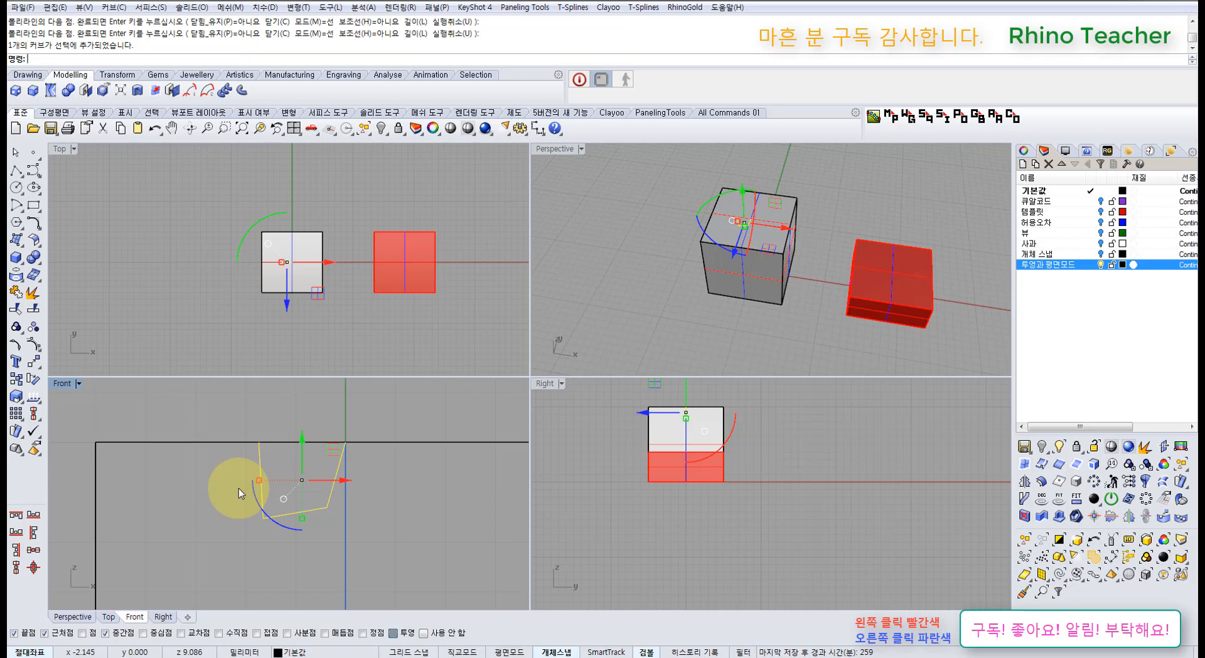
{"action": "right_click_drag", "start_coordinate": [238, 489], "coordinate": [257, 484]}
{"action": "scroll", "coordinate": [219, 533], "scroll_direction": "down", "scroll_amount": 5}
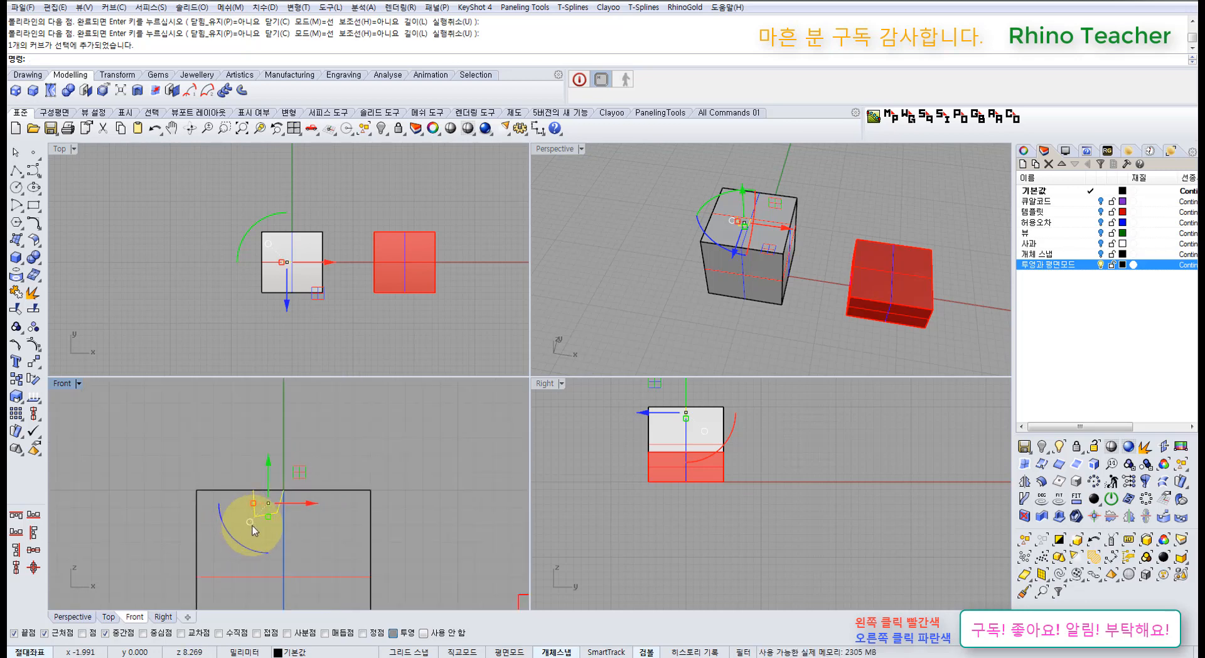
{"action": "right_click_drag", "start_coordinate": [250, 535], "coordinate": [279, 475]}
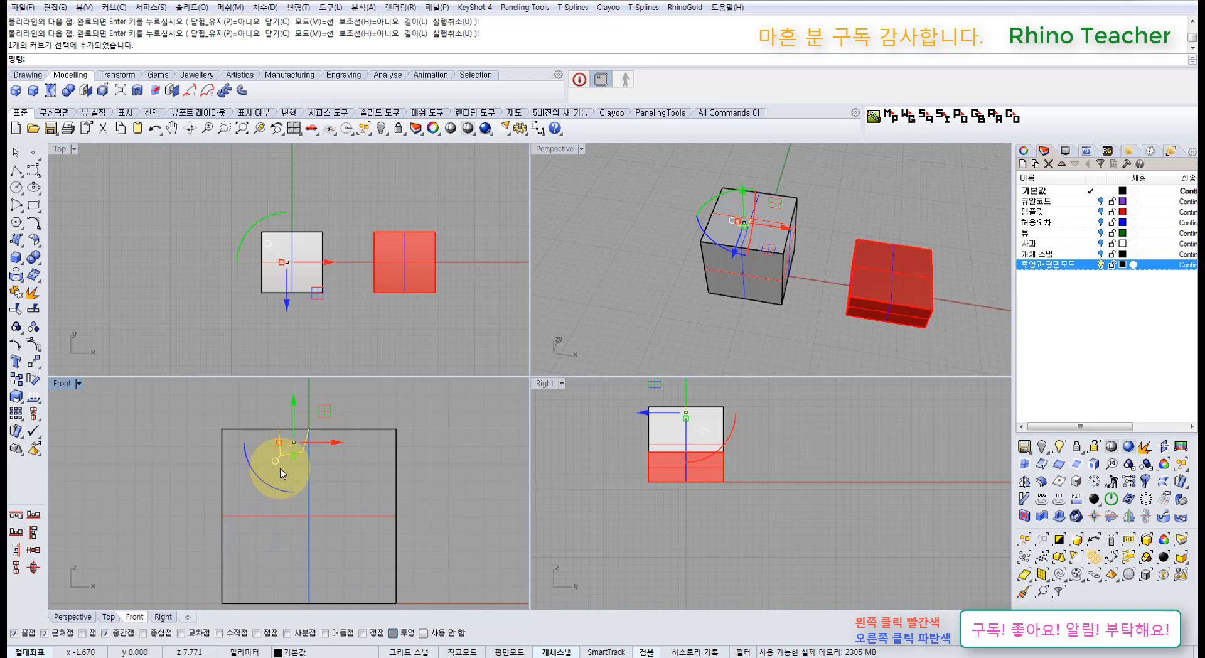
{"action": "scroll", "coordinate": [277, 468], "scroll_direction": "up", "scroll_amount": 3}
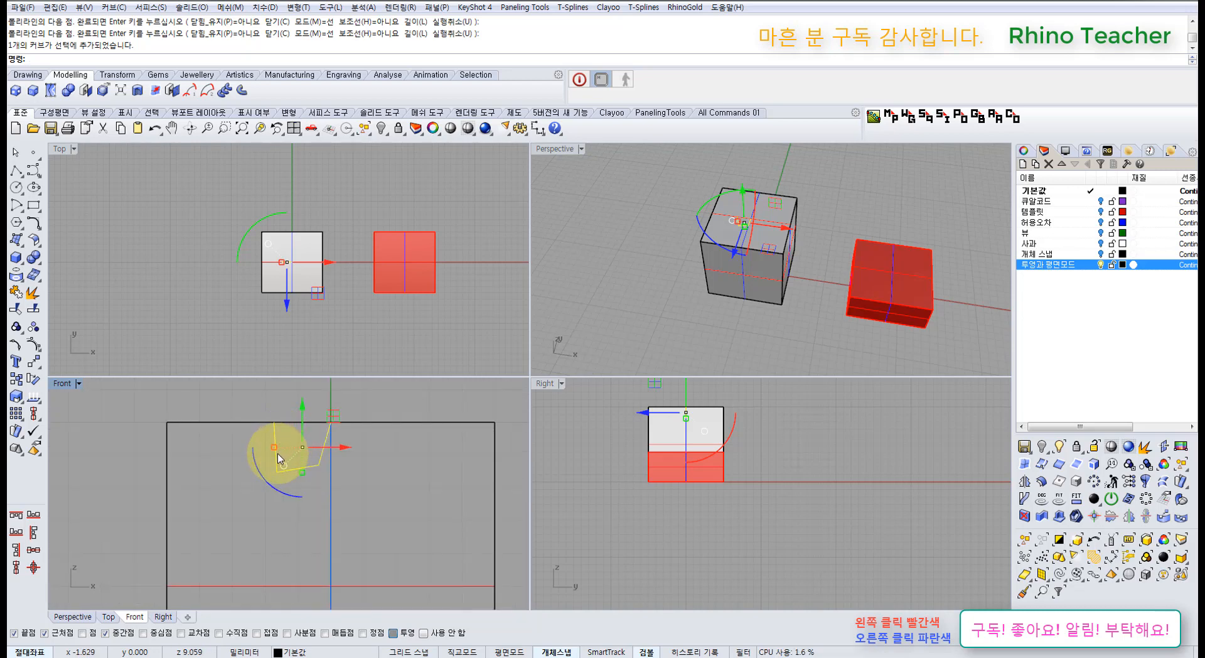
{"action": "scroll", "coordinate": [280, 254], "scroll_direction": "up", "scroll_amount": 7}
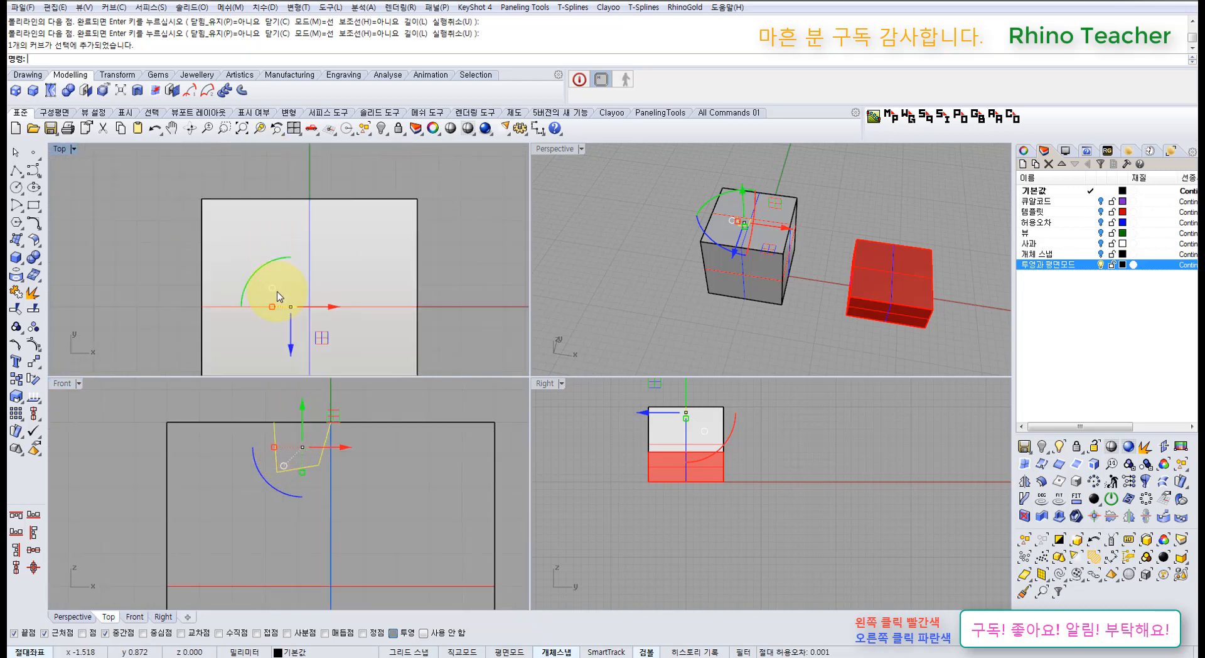
- Delete the polyline on the tall box and turn off the Project (투영) object snap
{"action": "double_click", "coordinate": [556, 150]}
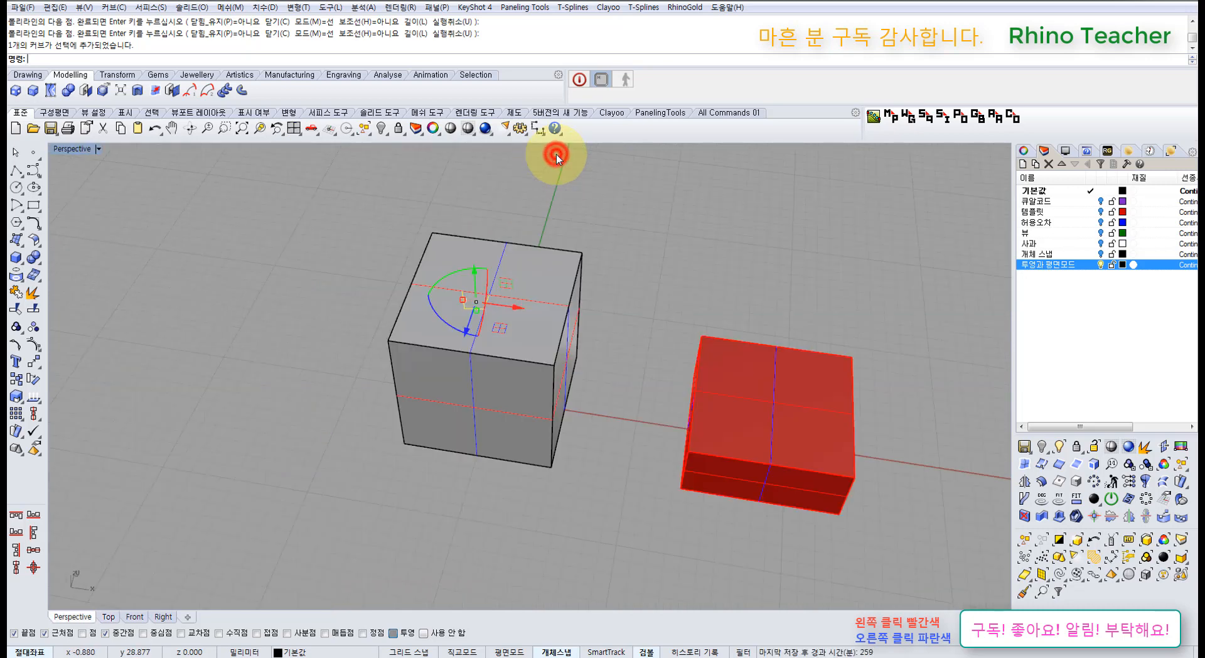
{"action": "scroll", "coordinate": [530, 263], "scroll_direction": "up", "scroll_amount": 3}
{"action": "key", "text": "Delete"}
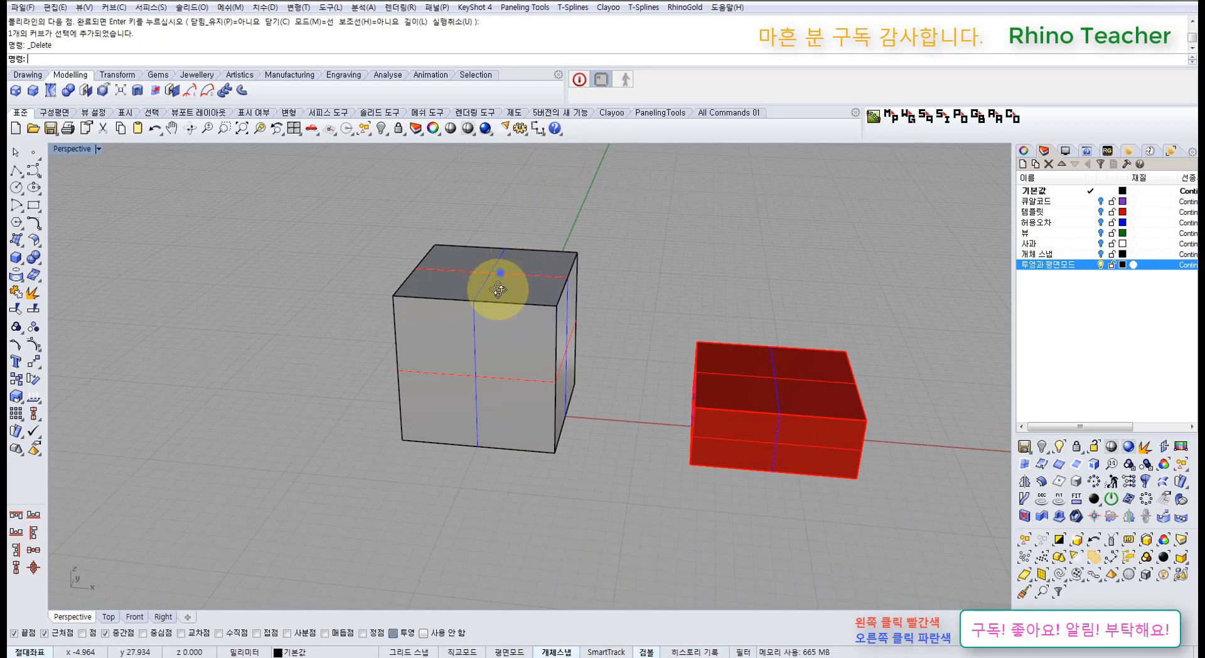
{"action": "right_click_drag", "start_coordinate": [500, 270], "coordinate": [534, 396]}
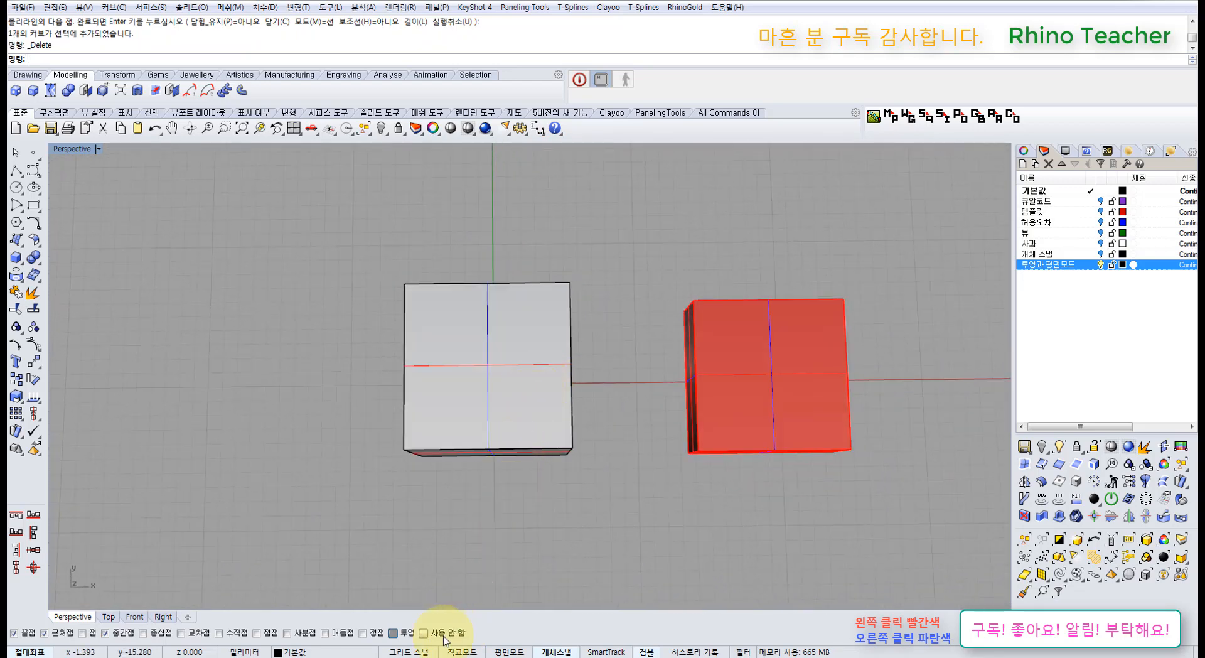
{"action": "left_click", "coordinate": [394, 634]}
{"action": "right_click_drag", "start_coordinate": [345, 570], "coordinate": [415, 520]}
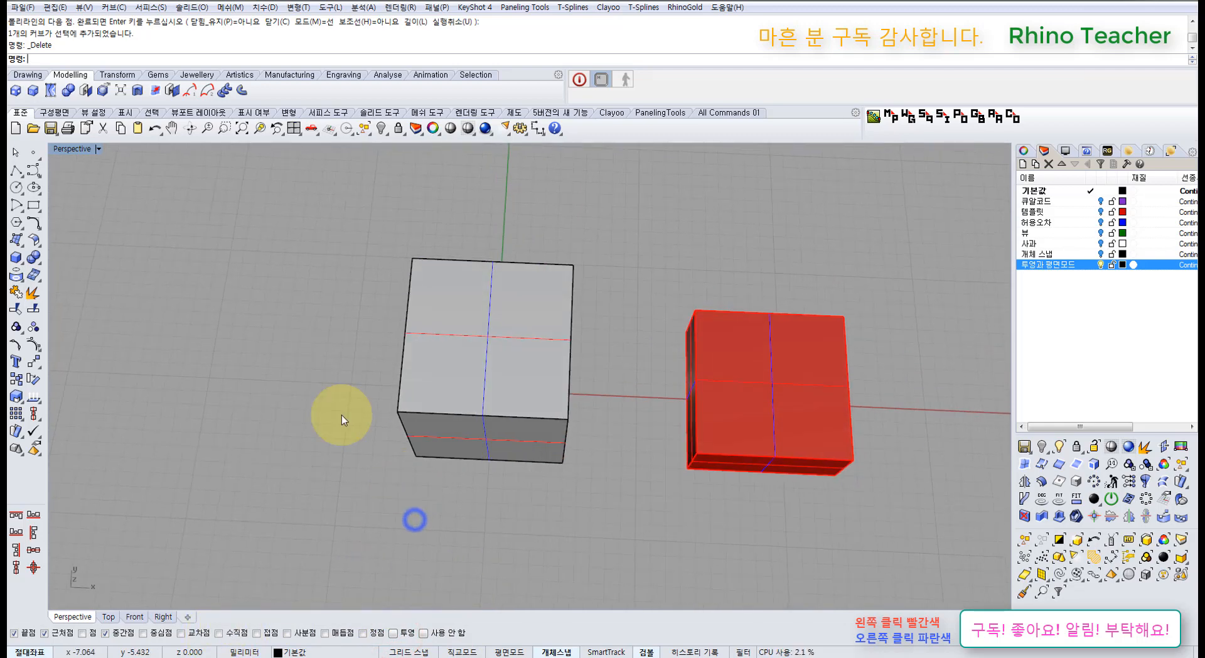
- Show only the Top view with both boxes in it and enable the Point (점) object snap
{"action": "left_click", "coordinate": [292, 128]}
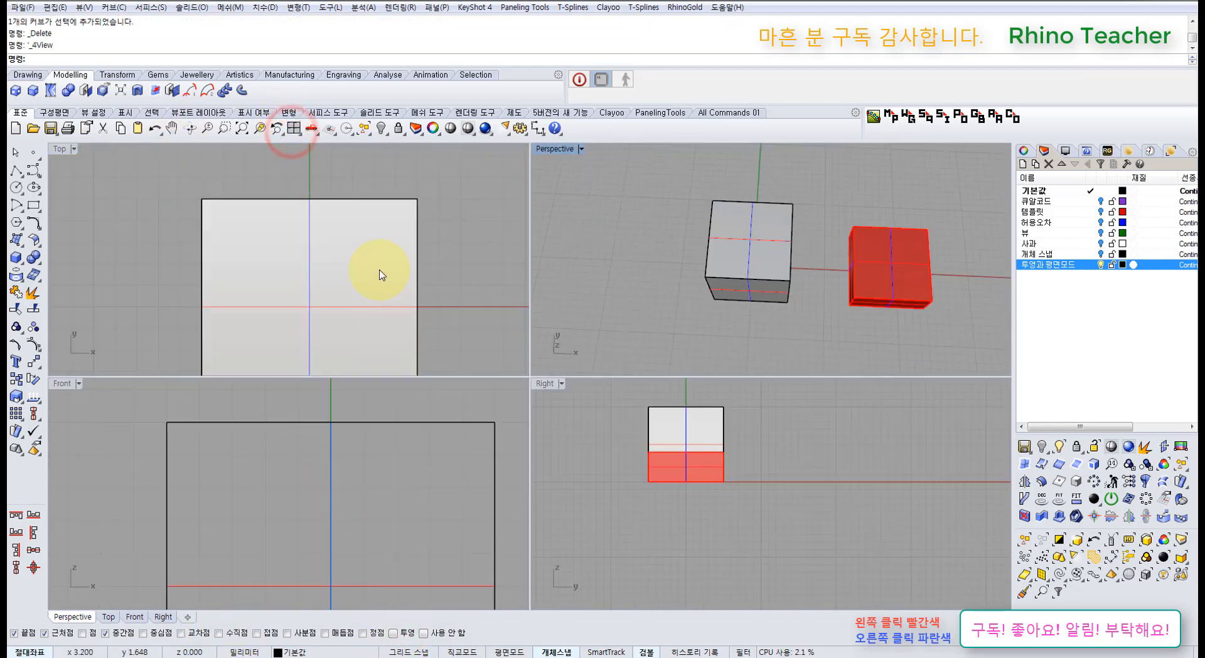
{"action": "double_click", "coordinate": [61, 149]}
{"action": "scroll", "coordinate": [482, 383], "scroll_direction": "down", "scroll_amount": 4}
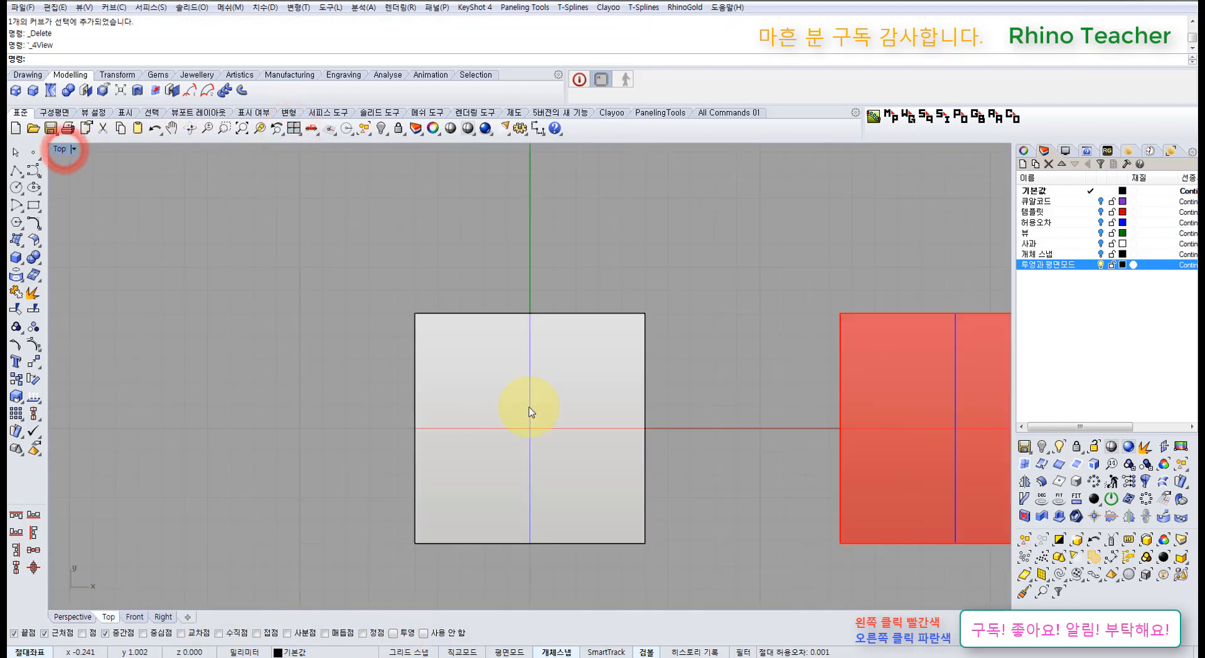
{"action": "right_click_drag", "start_coordinate": [529, 408], "coordinate": [446, 398]}
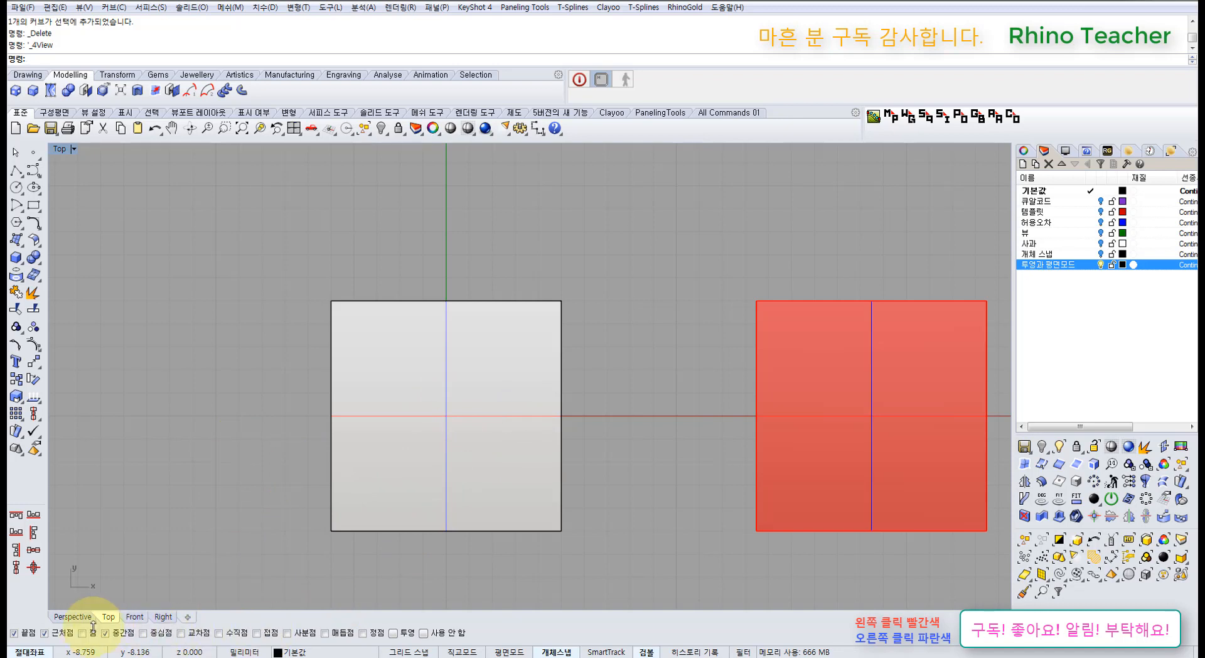
{"action": "left_click", "coordinate": [81, 634]}
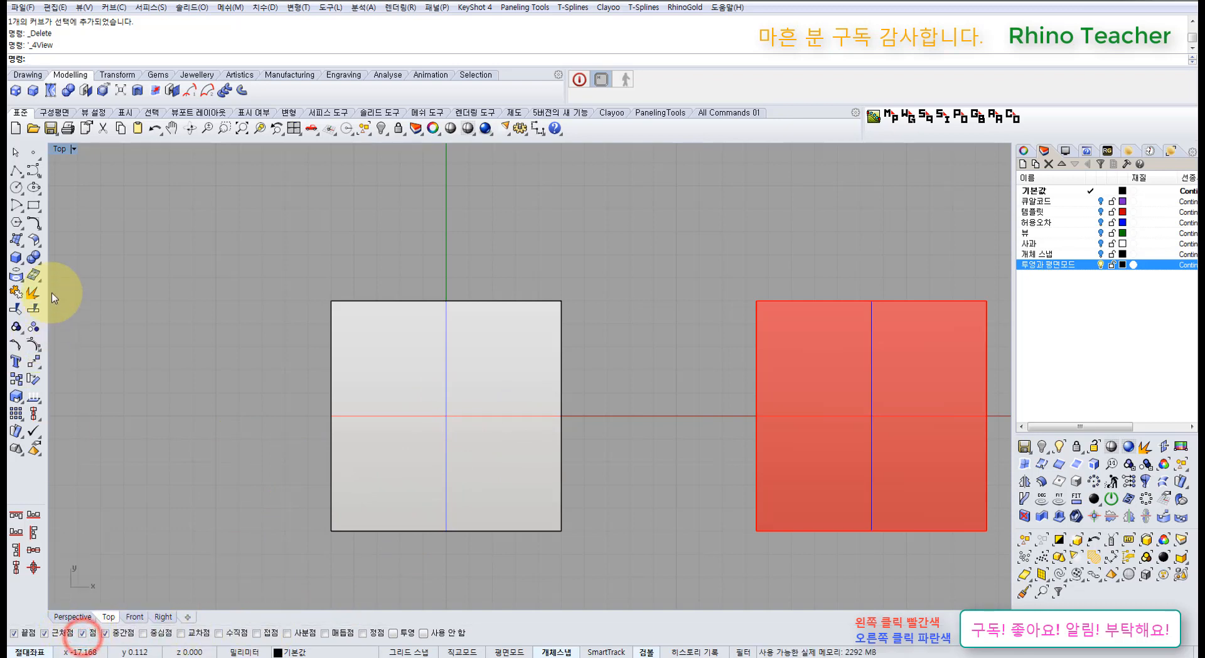
- During a control point curve command, toggle Disable (사용 안 함) for the object snaps, leave it on and cancel the curve
{"action": "left_click", "coordinate": [35, 169]}
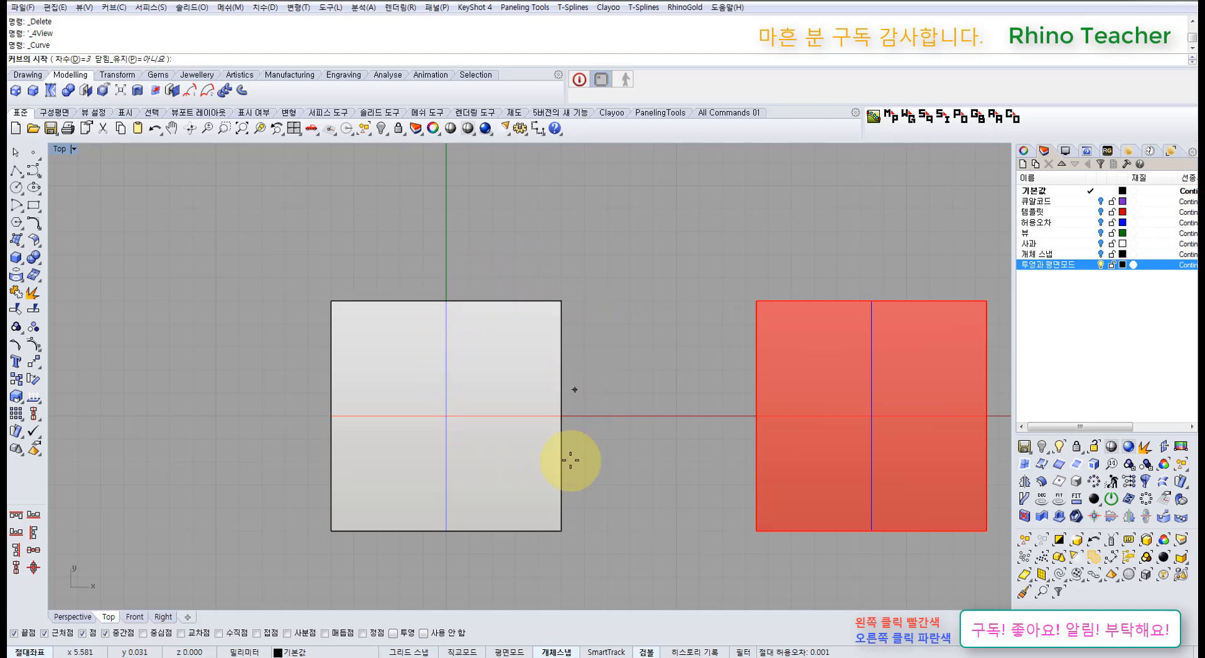
{"action": "left_click", "coordinate": [439, 632]}
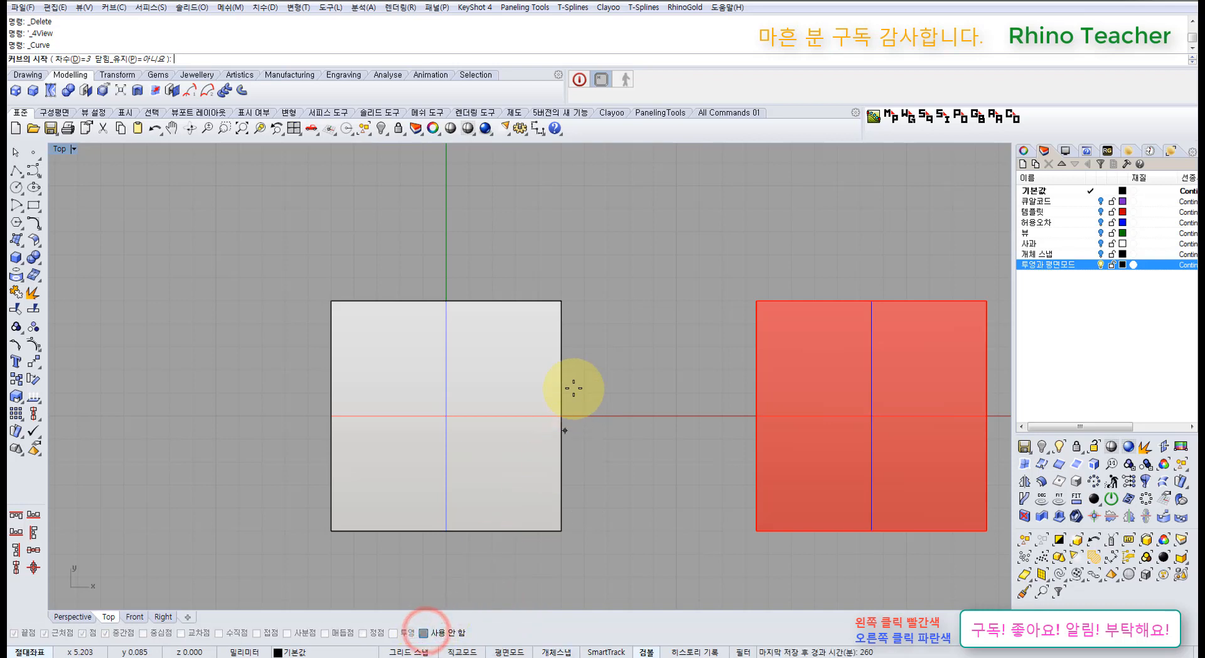
{"action": "left_click", "coordinate": [424, 633]}
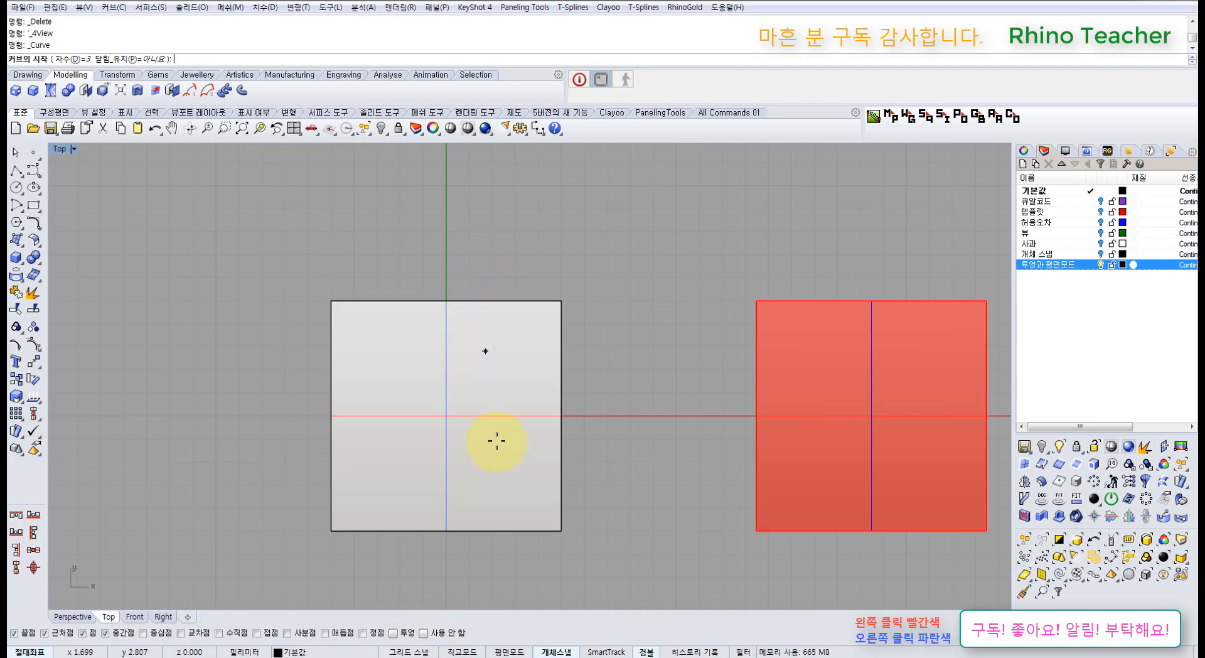
{"action": "left_click", "coordinate": [425, 633]}
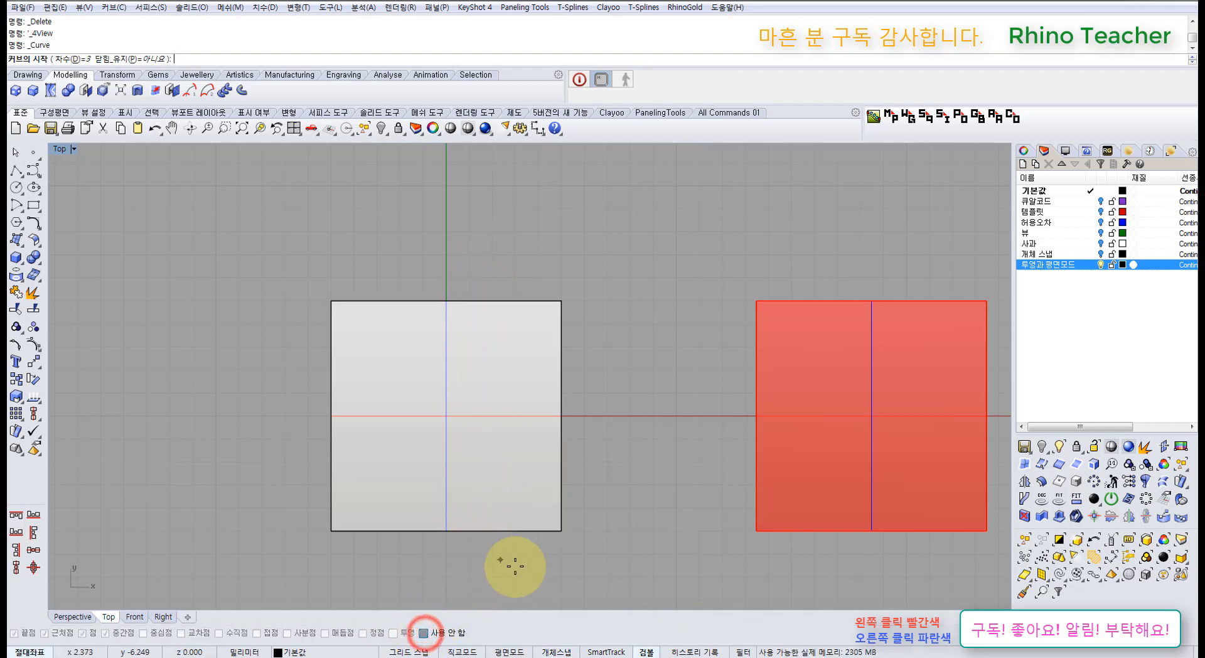
{"action": "right_click", "coordinate": [526, 571]}
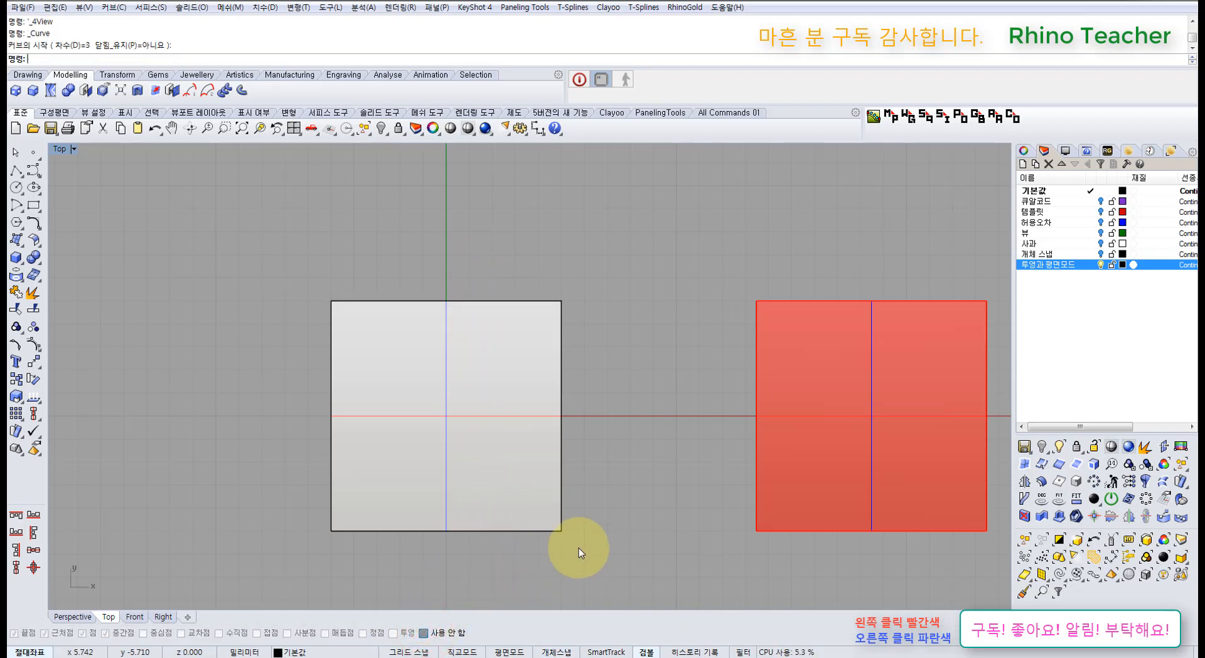
- Examine the Keyboard (키보드) and Aliases (앨리어스) pages of the Rhino options, then cancel the options
{"action": "left_click", "coordinate": [651, 421]}
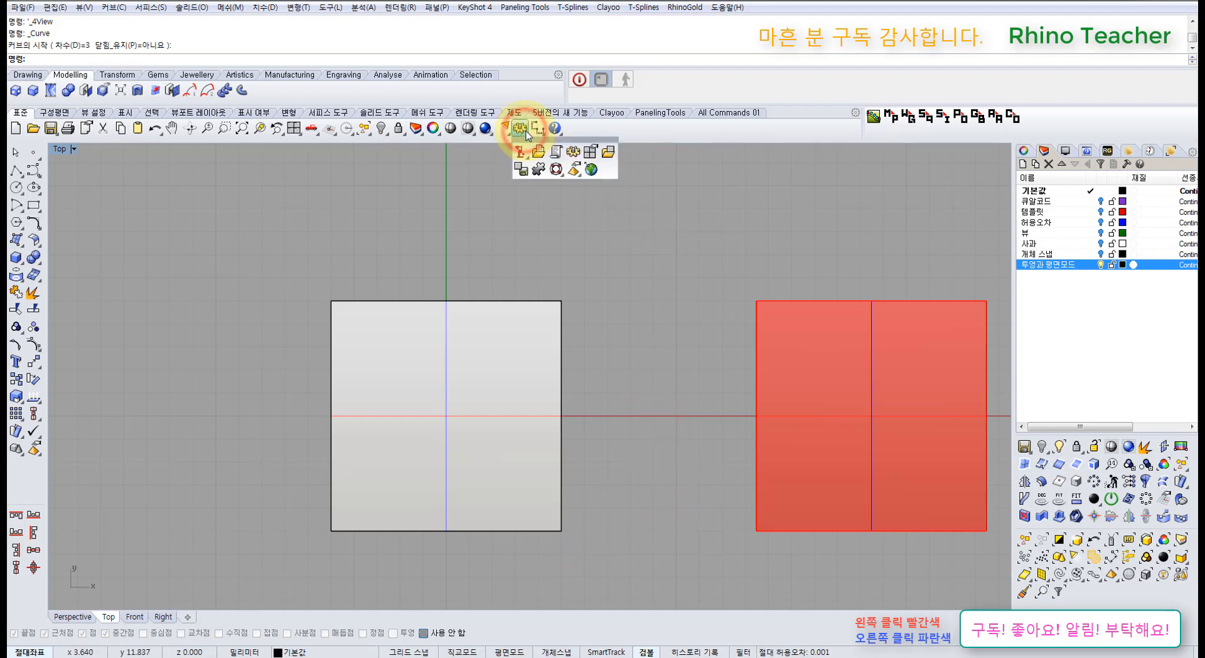
{"action": "left_click", "coordinate": [568, 153]}
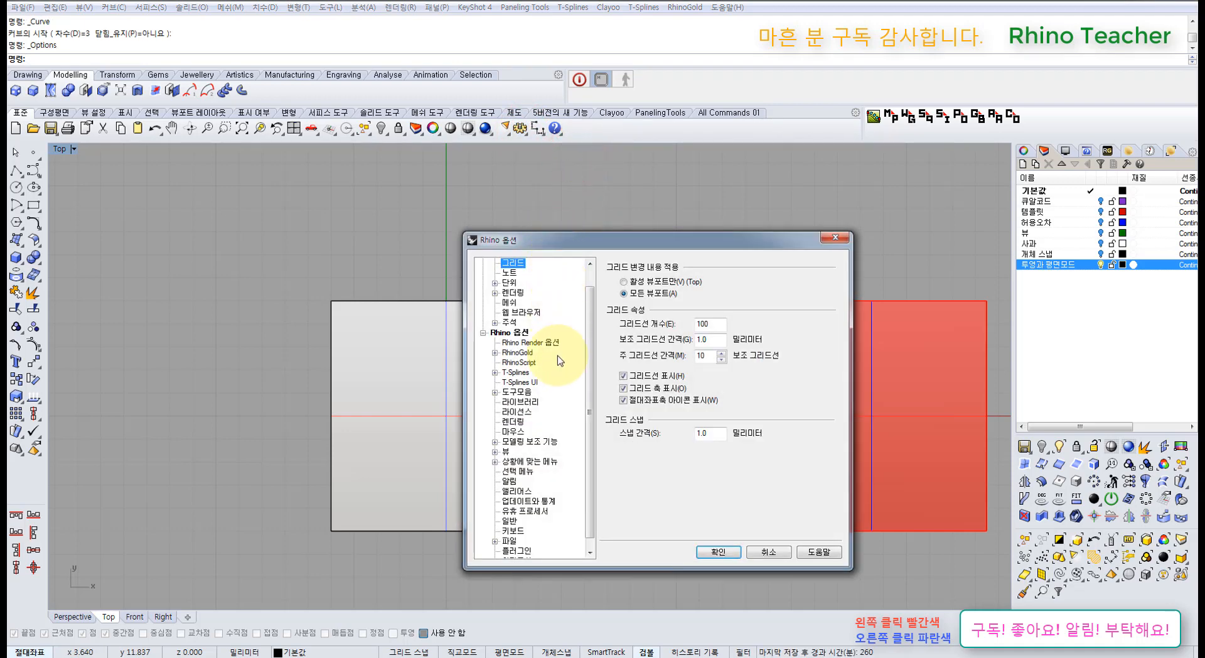
{"action": "left_click", "coordinate": [512, 531]}
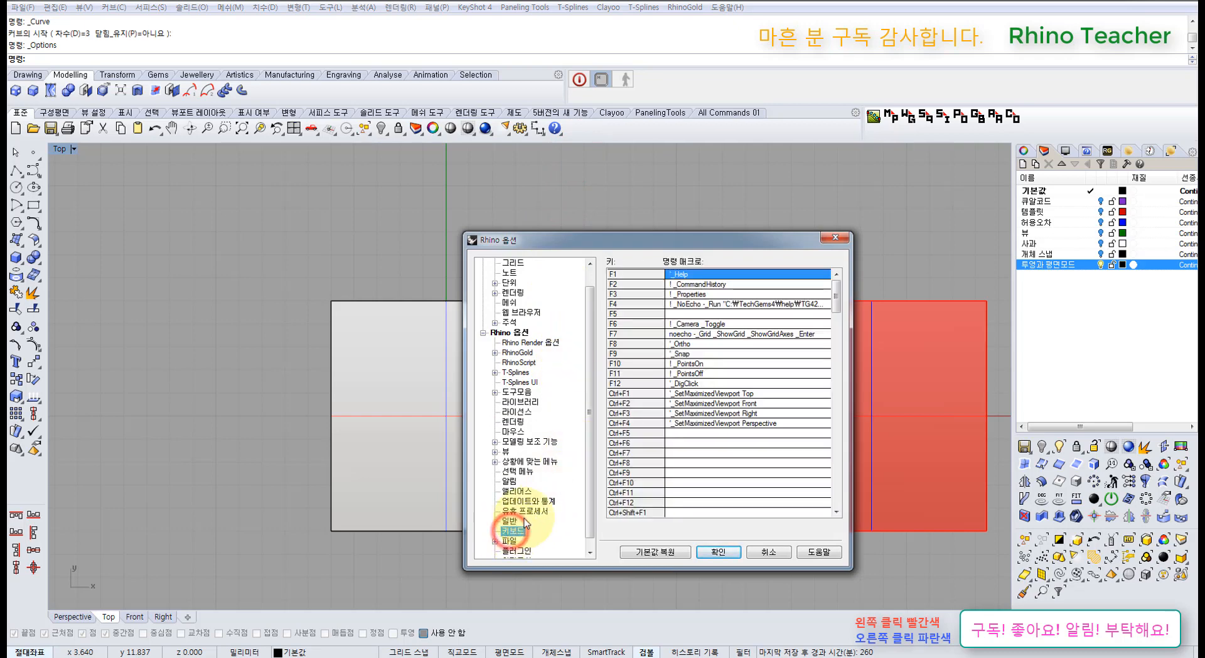
{"action": "left_click_drag", "start_coordinate": [589, 490], "coordinate": [584, 416]}
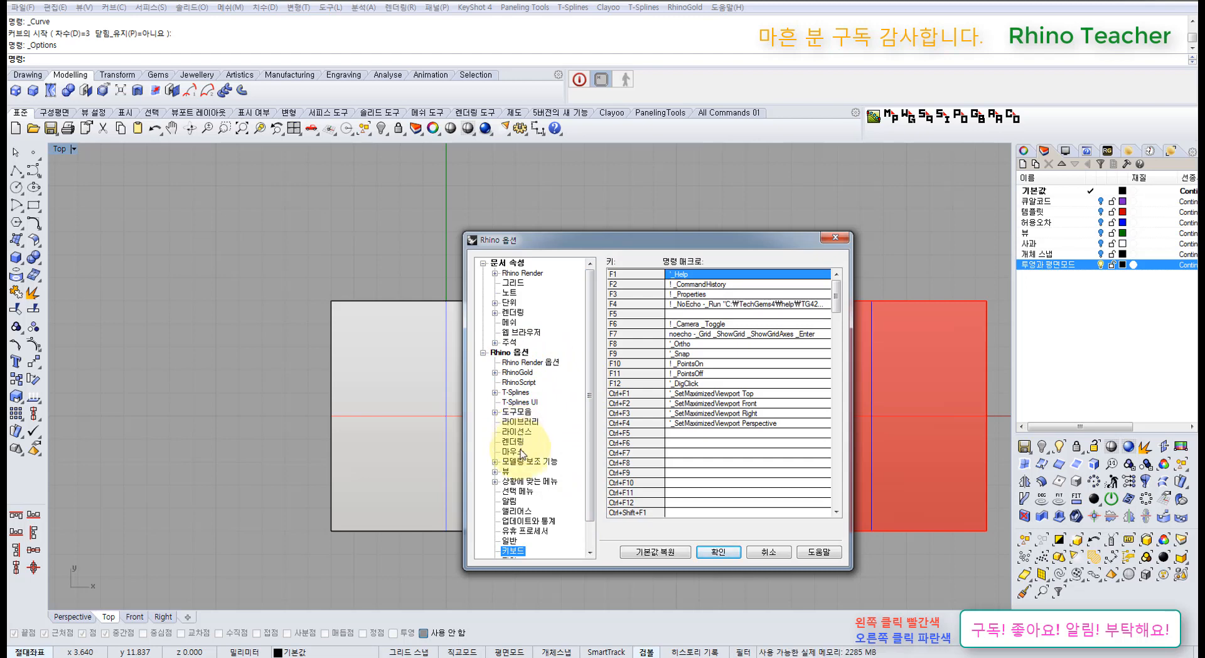
{"action": "left_click", "coordinate": [518, 512]}
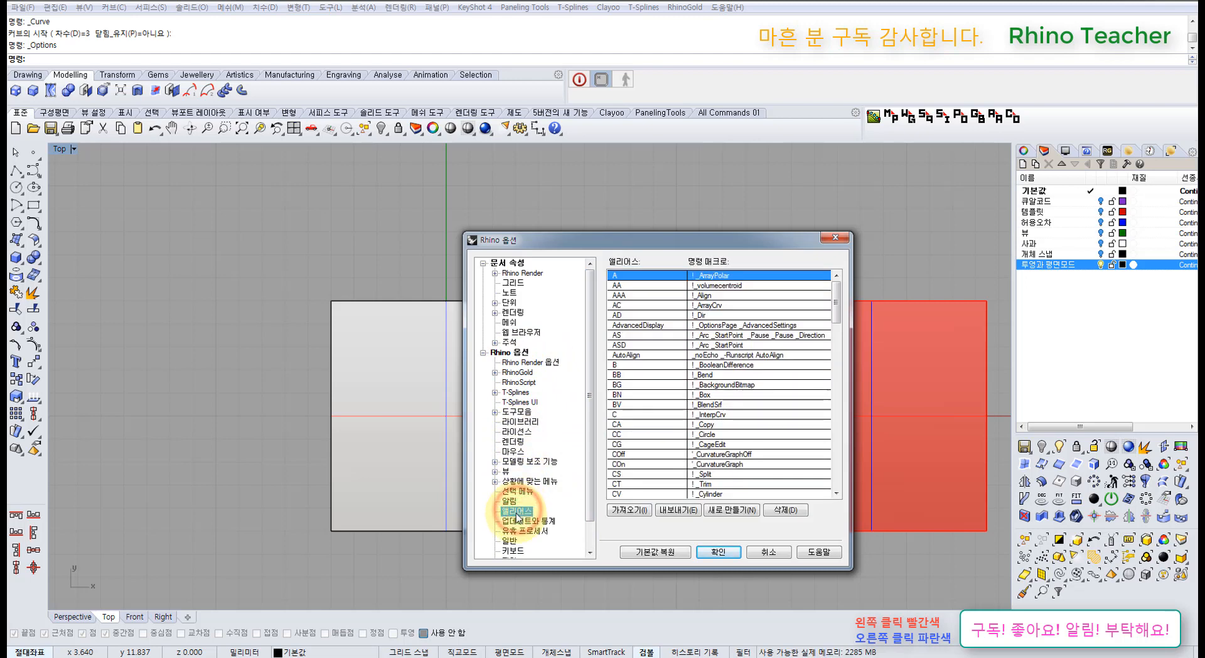
{"action": "left_click", "coordinate": [767, 553]}
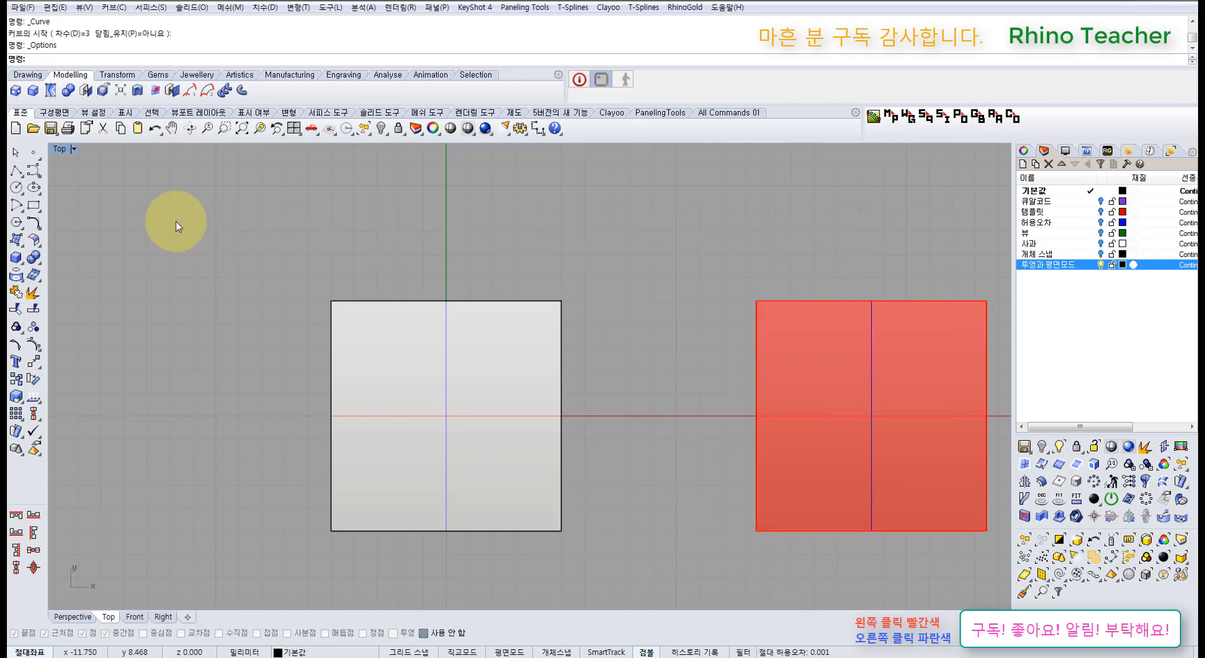
- With object snaps disabled, draw a circle by centre and radius beyond the tall box's upper-left corner and delete it
{"action": "left_click", "coordinate": [19, 188]}
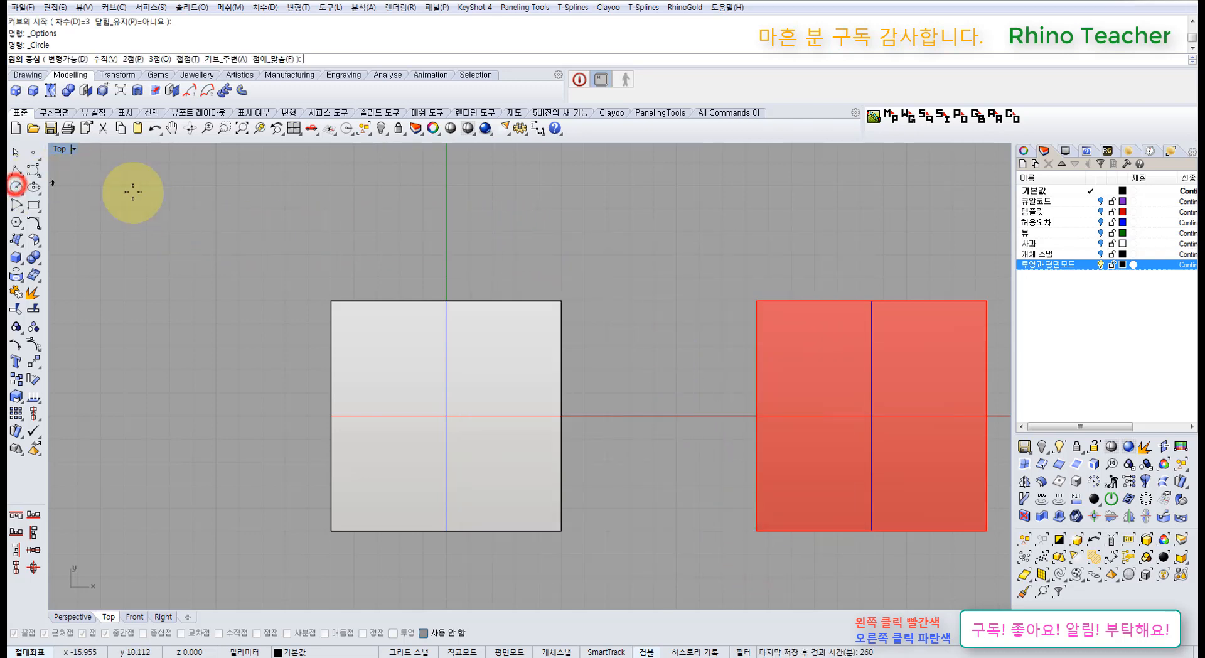
{"action": "left_click", "coordinate": [225, 241]}
{"action": "left_click", "coordinate": [317, 241]}
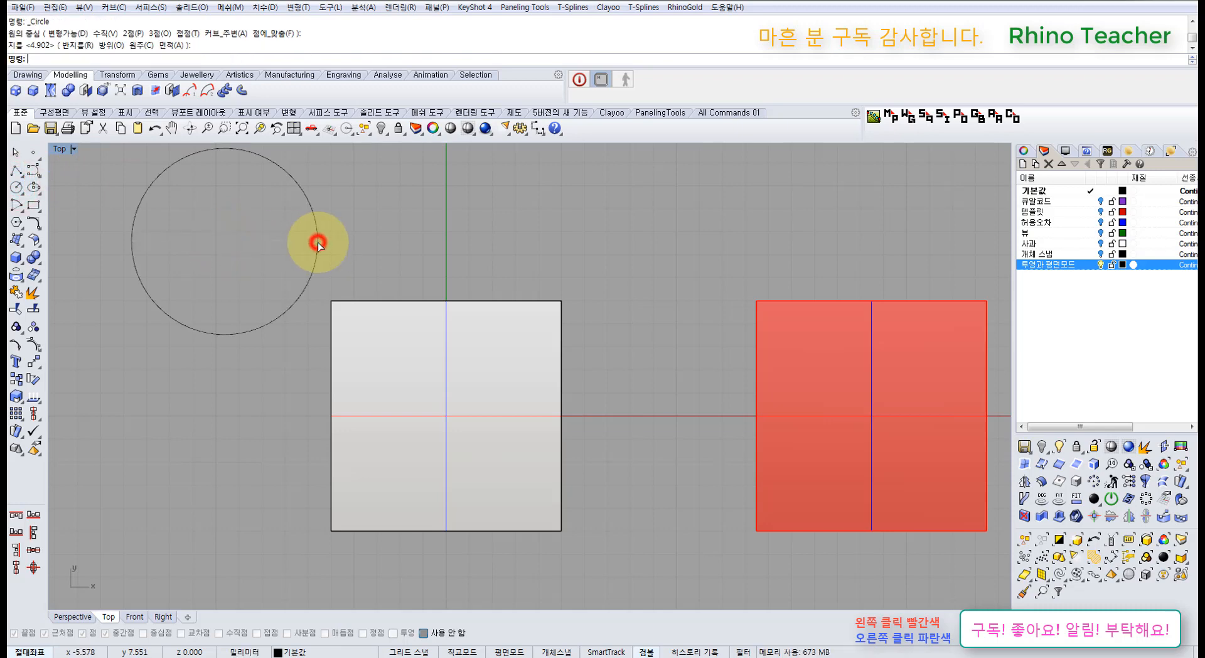
{"action": "left_click", "coordinate": [318, 247]}
{"action": "key", "text": "Delete"}
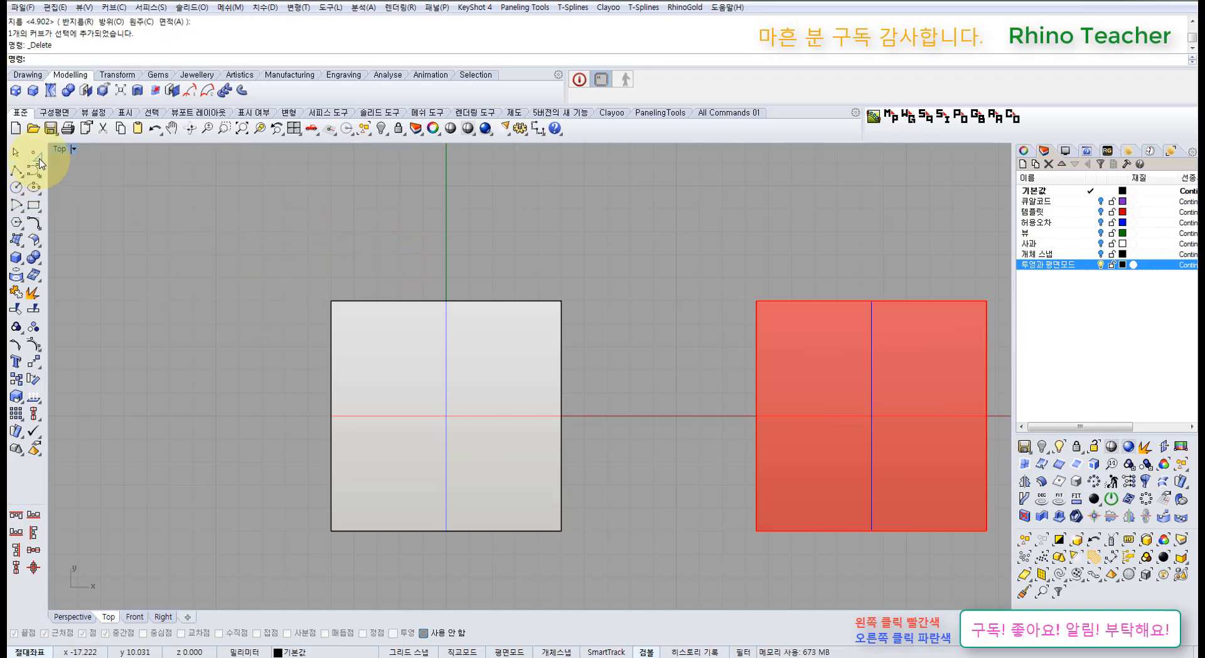
- With object snaps disabled, draw a four-point control point curve off the tall box's upper-left corner and delete it
{"action": "left_click", "coordinate": [38, 158]}
{"action": "left_click", "coordinate": [38, 165]}
{"action": "left_click", "coordinate": [131, 327]}
{"action": "left_click", "coordinate": [168, 245]}
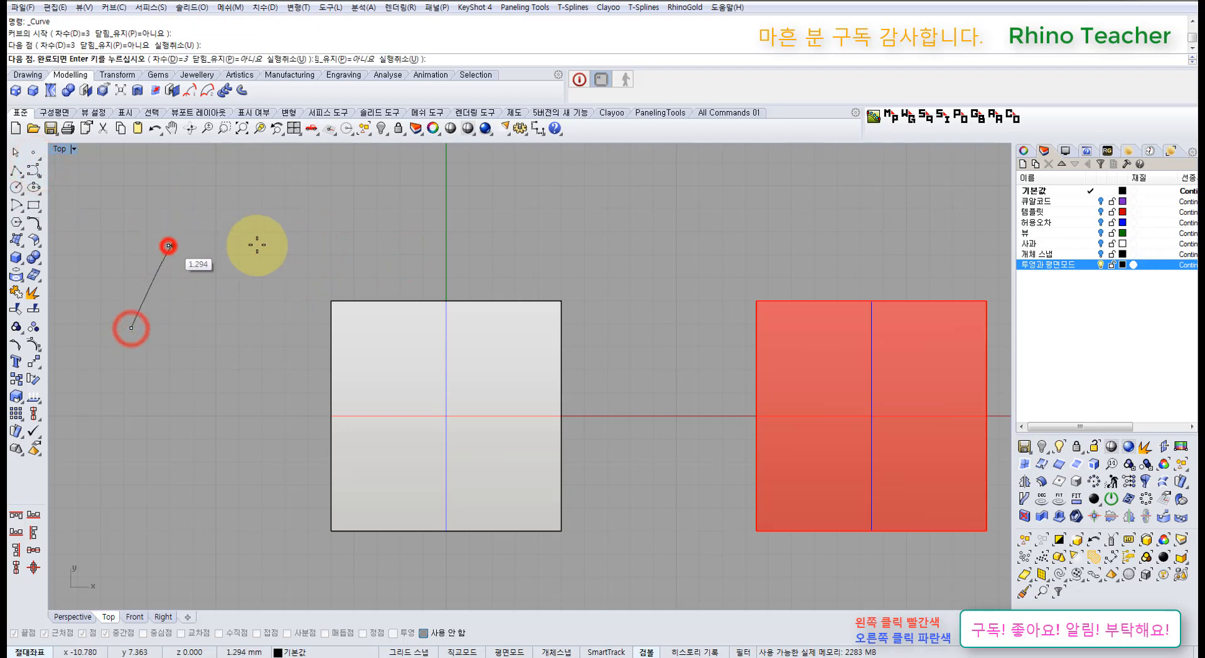
{"action": "left_click", "coordinate": [324, 252]}
{"action": "left_click", "coordinate": [298, 317]}
{"action": "key", "text": "Return"}
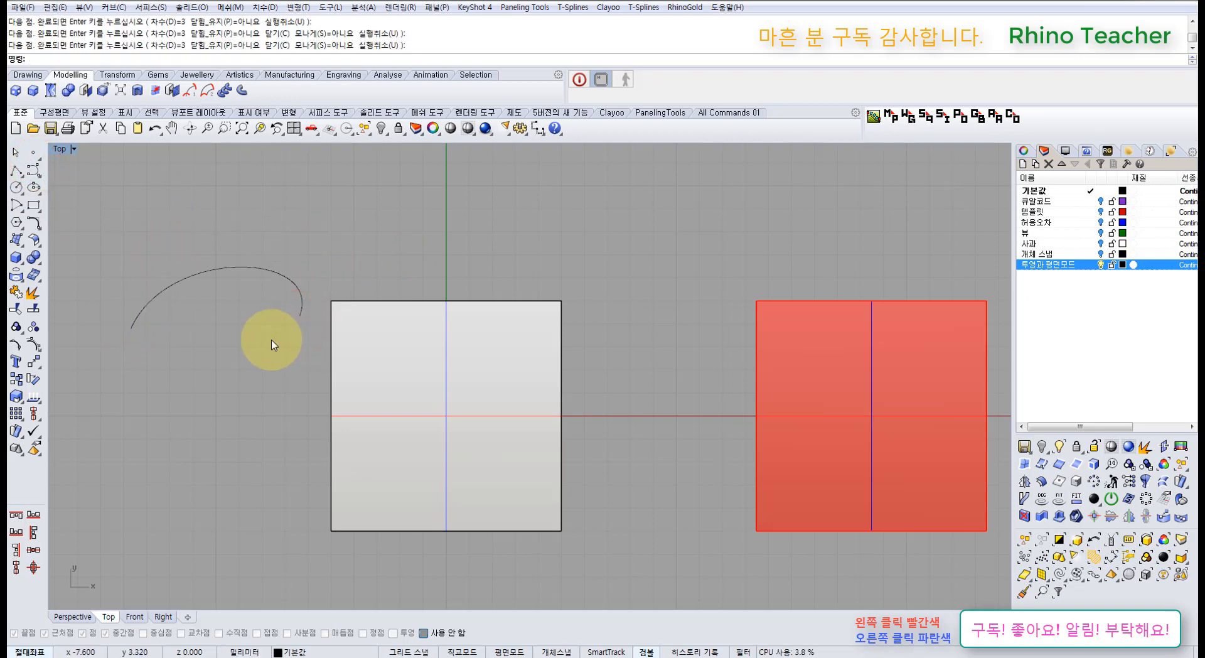
{"action": "left_click_drag", "start_coordinate": [274, 345], "coordinate": [167, 237]}
{"action": "right_click_drag", "start_coordinate": [188, 252], "coordinate": [168, 308]}
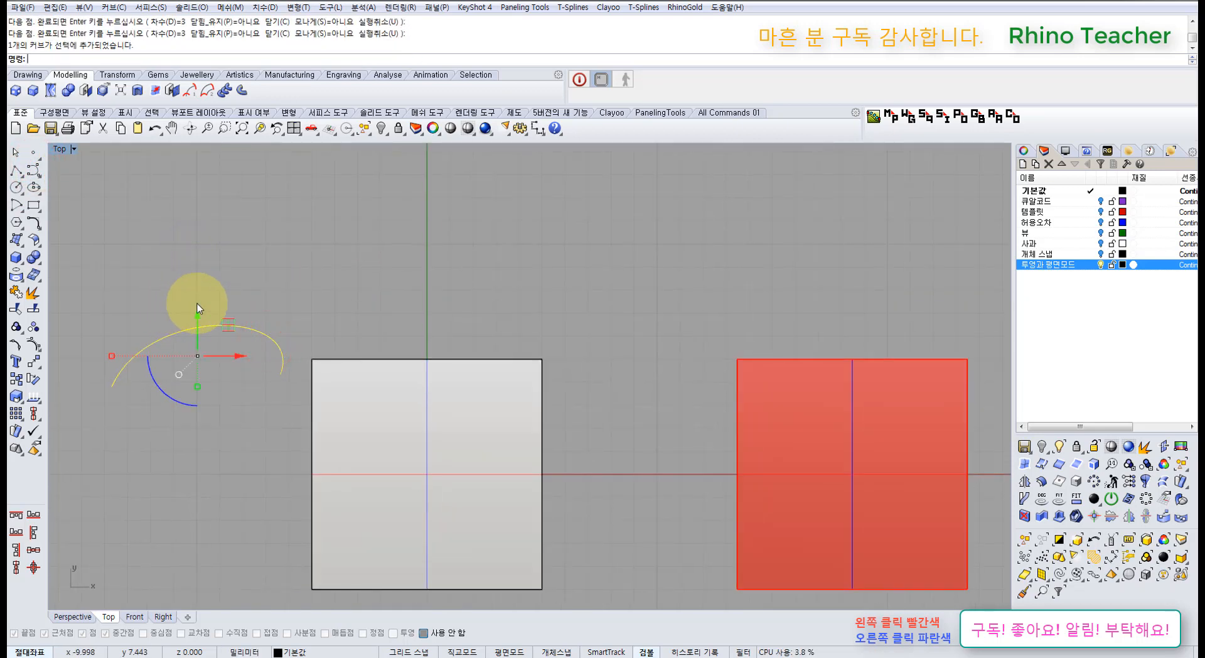
{"action": "key", "text": "Delete"}
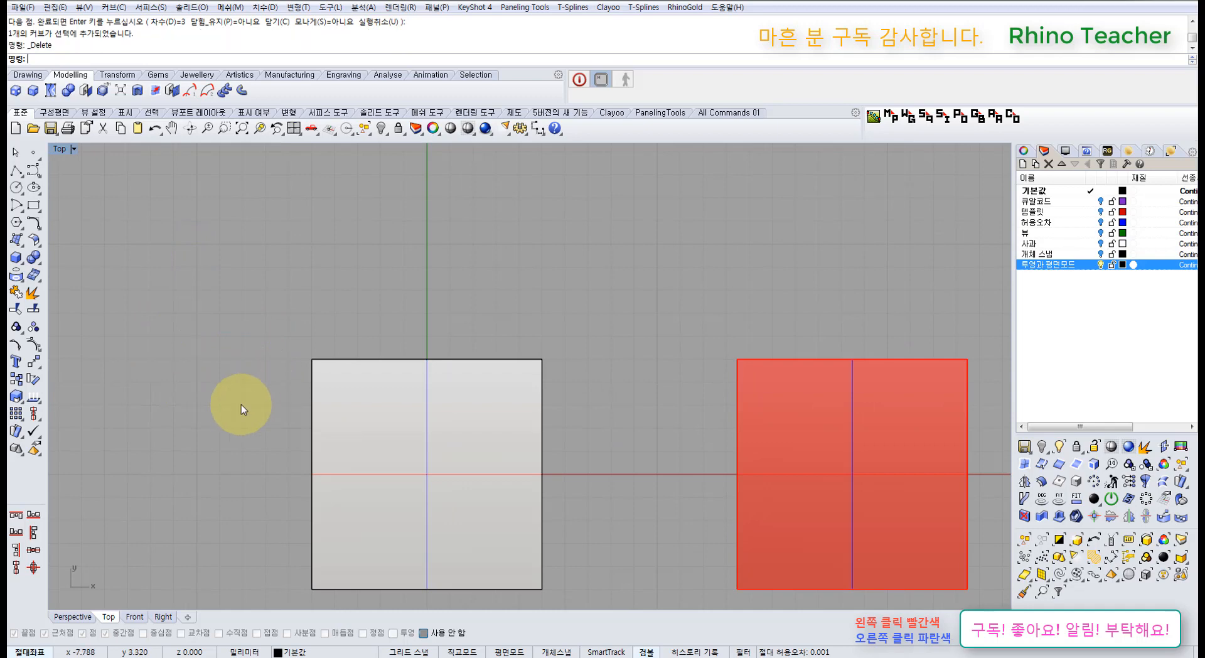
- Restore the four-viewport layout with both boxes in view
{"action": "right_click_drag", "start_coordinate": [241, 404], "coordinate": [282, 338]}
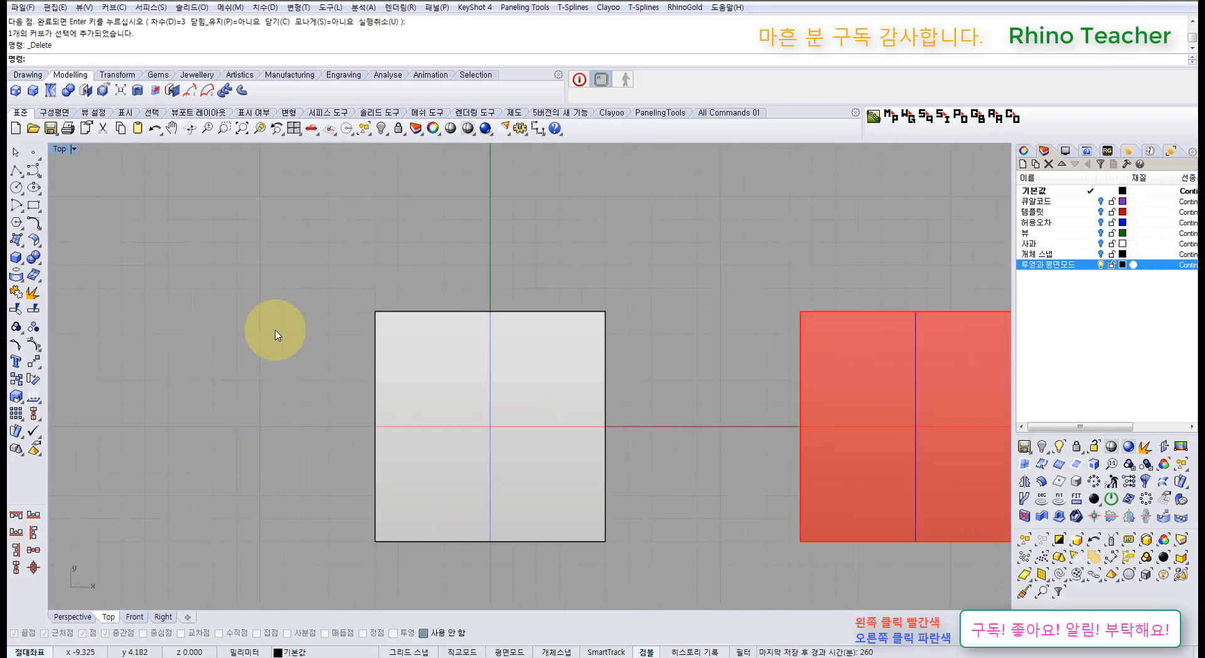
{"action": "mouse_move", "coordinate": [287, 324]}
{"action": "right_mouse_down"}
{"action": "mouse_move", "coordinate": [308, 282]}
{"action": "mouse_move", "coordinate": [293, 335]}
{"action": "right_mouse_up"}
{"action": "scroll", "coordinate": [308, 286], "scroll_direction": "down", "scroll_amount": 8}
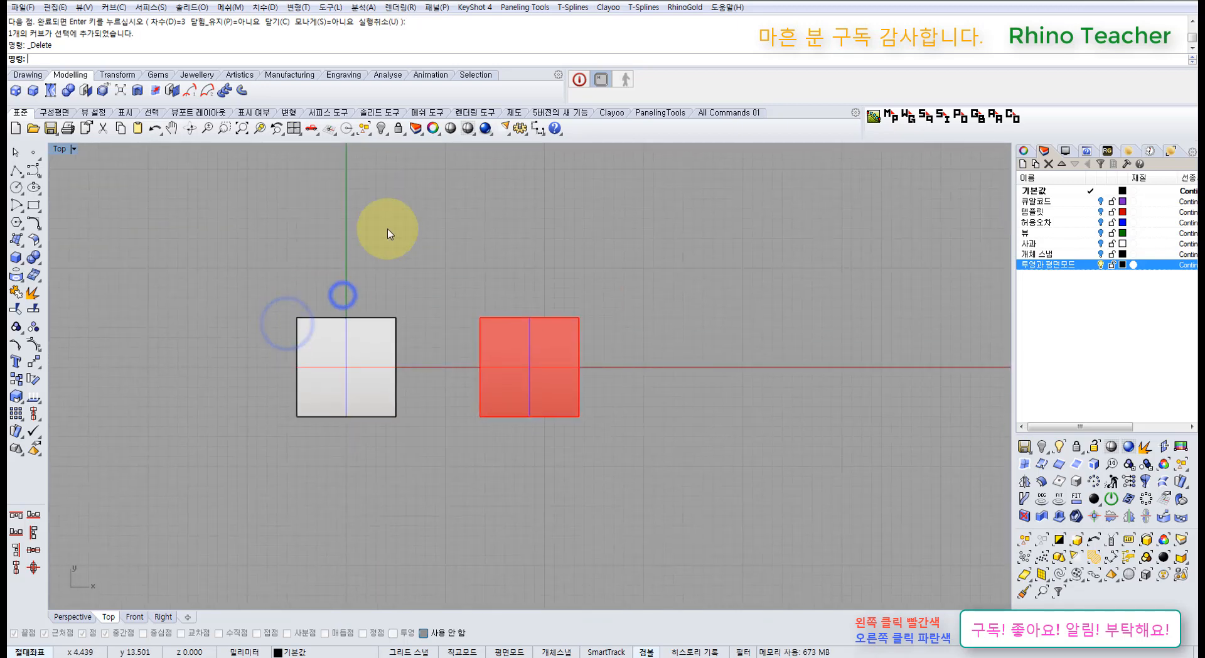
{"action": "left_click", "coordinate": [293, 129]}
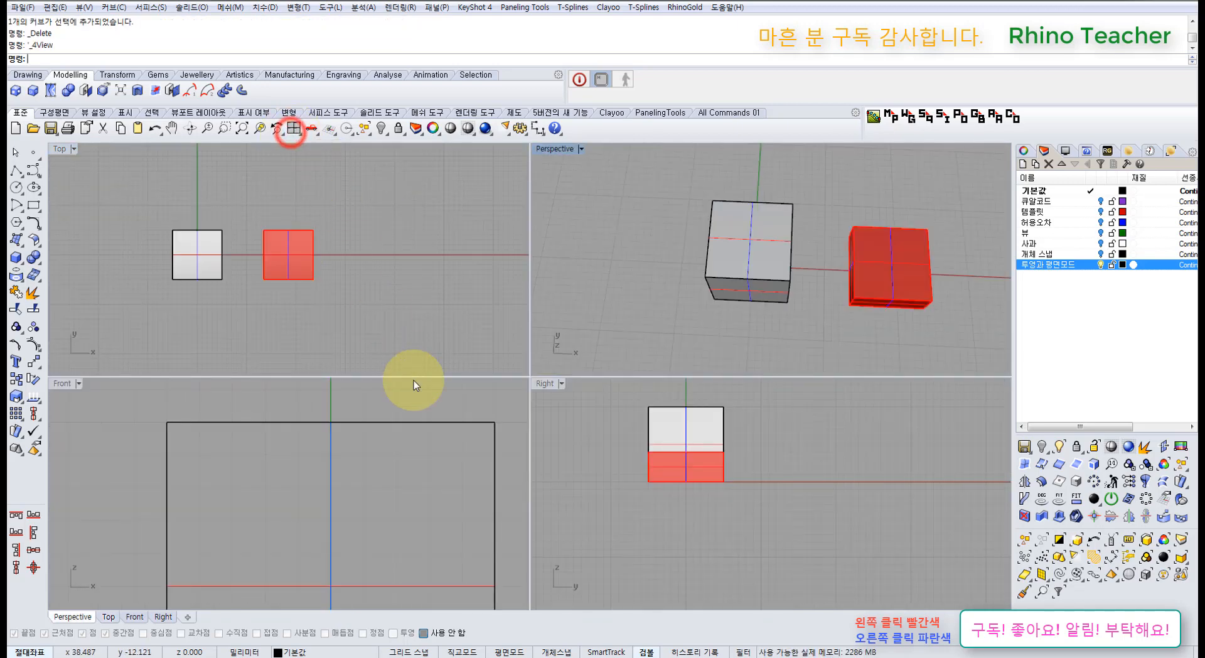
{"action": "left_click", "coordinate": [423, 633]}
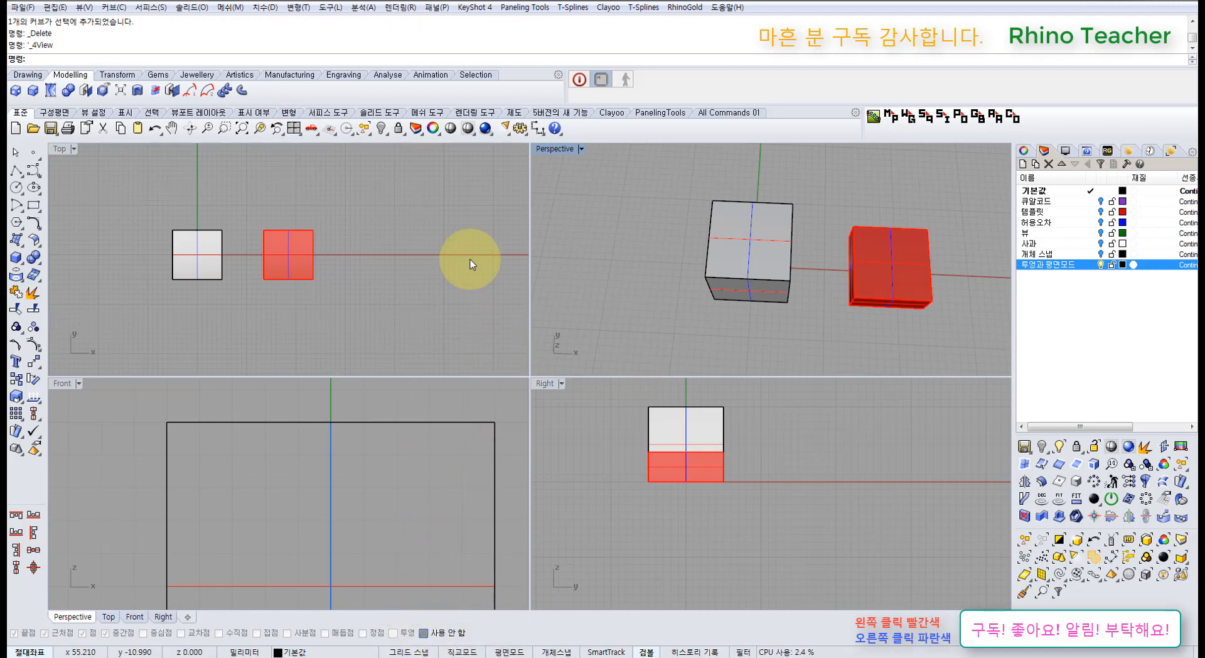
- Examine the command assigned to the object snap toggle (개체 스냅 해제/설정), then cancel its editor and close the object snap tools
{"action": "left_click", "coordinate": [351, 130]}
{"action": "left_click", "coordinate": [360, 139]}
{"action": "left_click", "coordinate": [356, 135]}
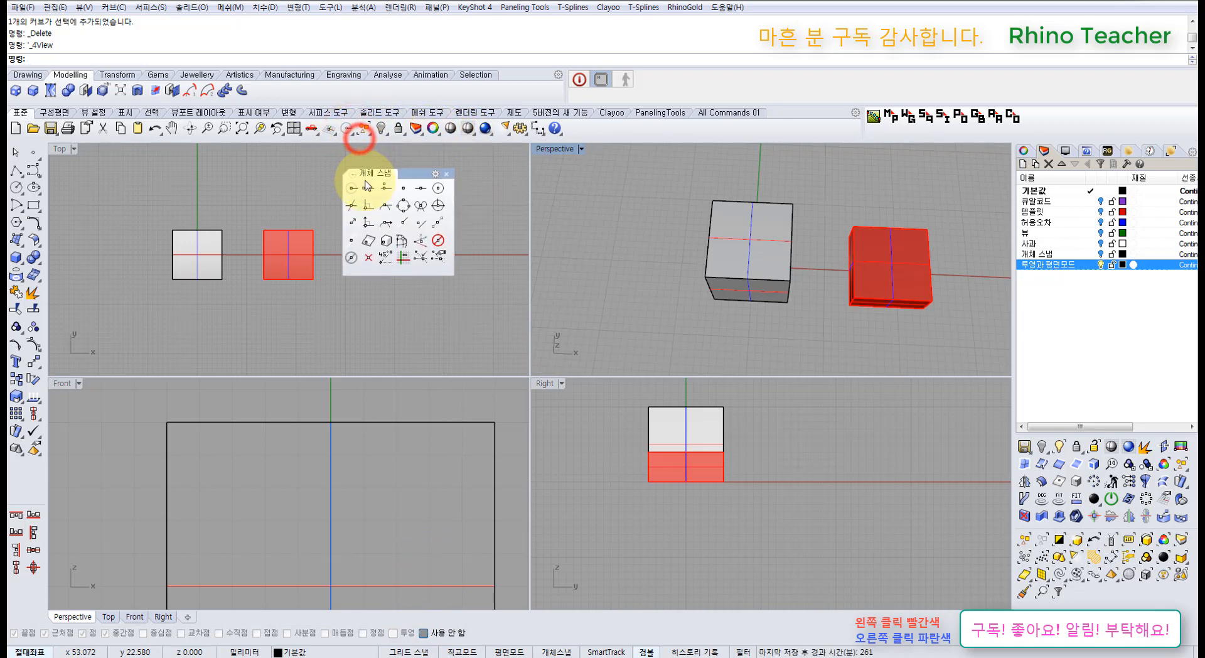
{"action": "right_click", "coordinate": [437, 246], "text": "shift"}
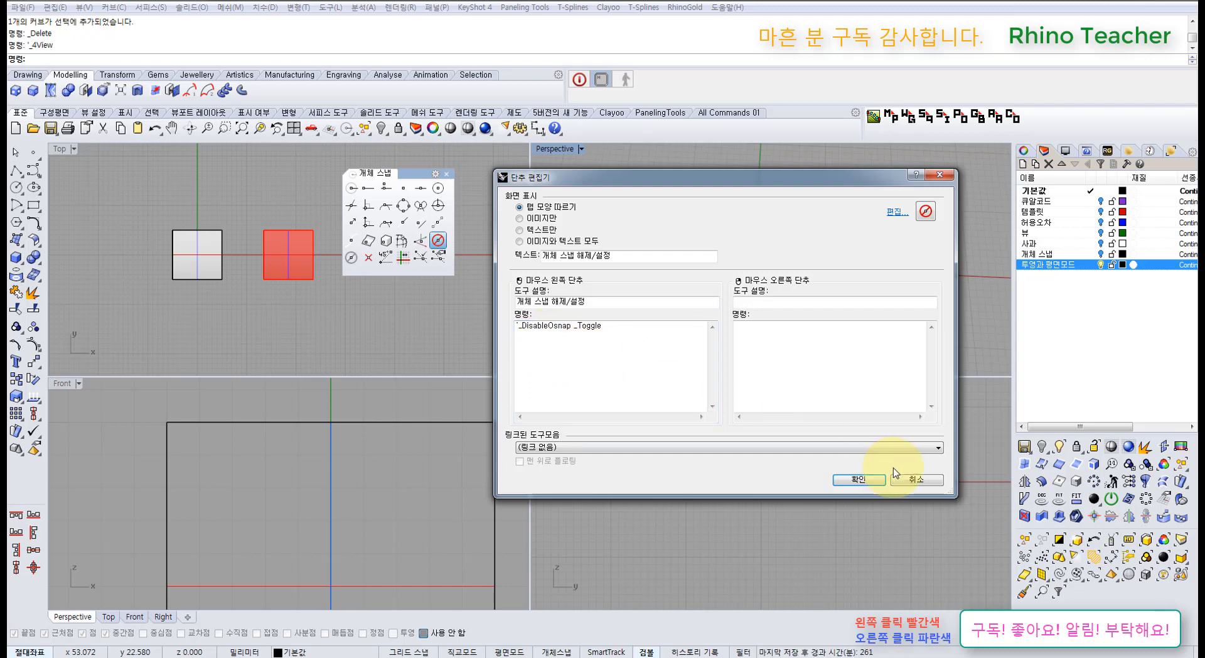
{"action": "left_click_drag", "start_coordinate": [619, 333], "coordinate": [494, 330]}
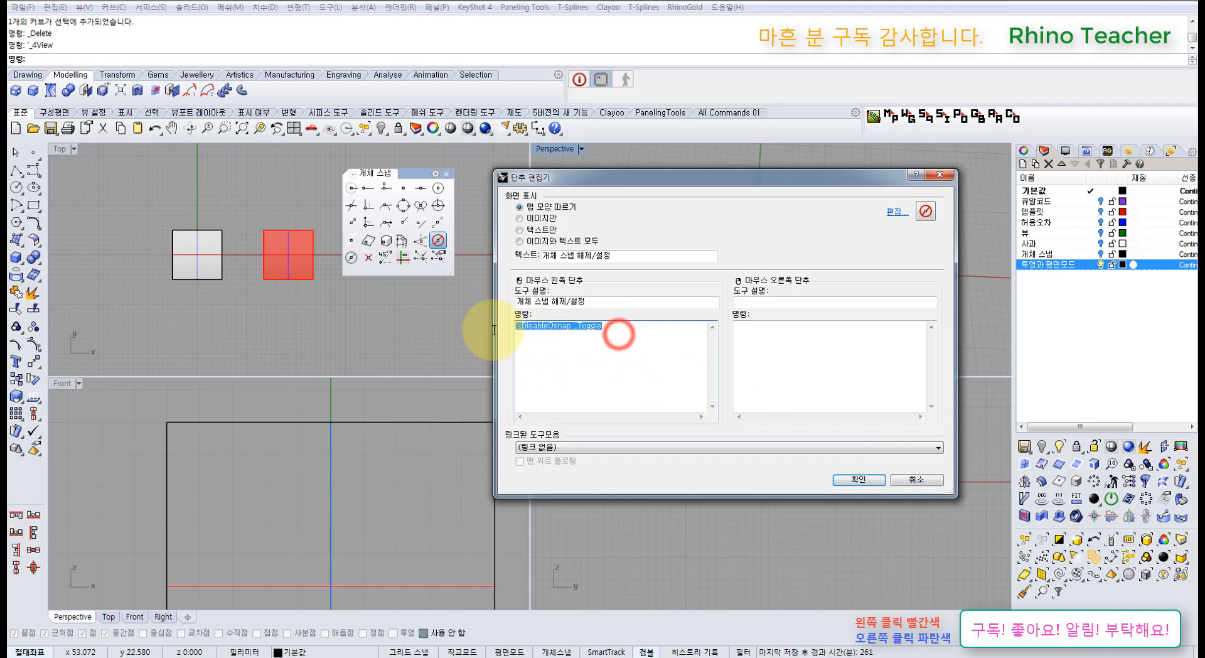
{"action": "left_click", "coordinate": [917, 480]}
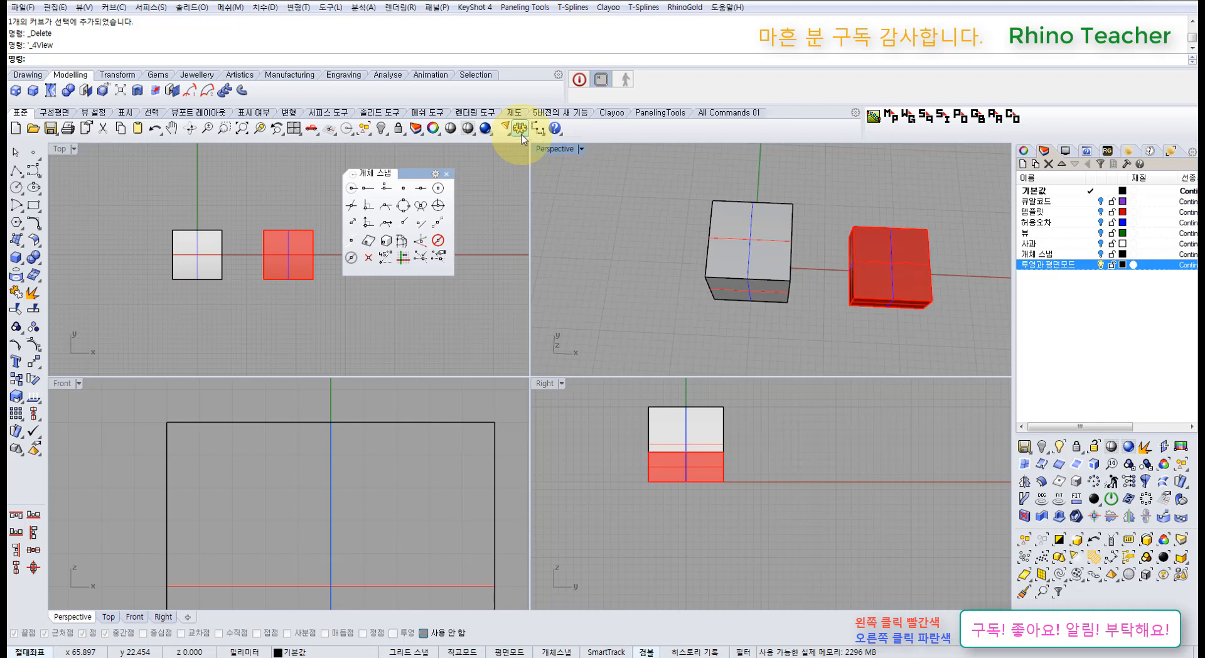
{"action": "left_click", "coordinate": [425, 333]}
{"action": "left_click", "coordinate": [447, 174]}
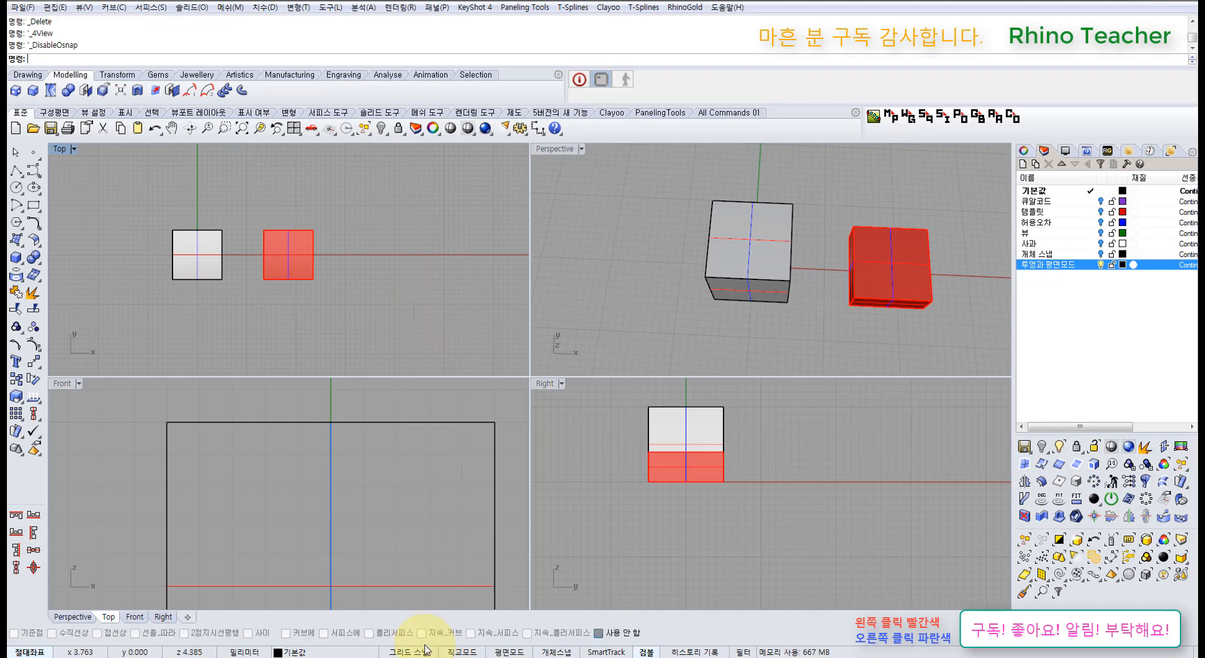
- Toggle Disable (사용 안 함) with the DisableOsnap _Toggle command several times, leaving the object snaps enabled
{"action": "left_click", "coordinate": [425, 632]}
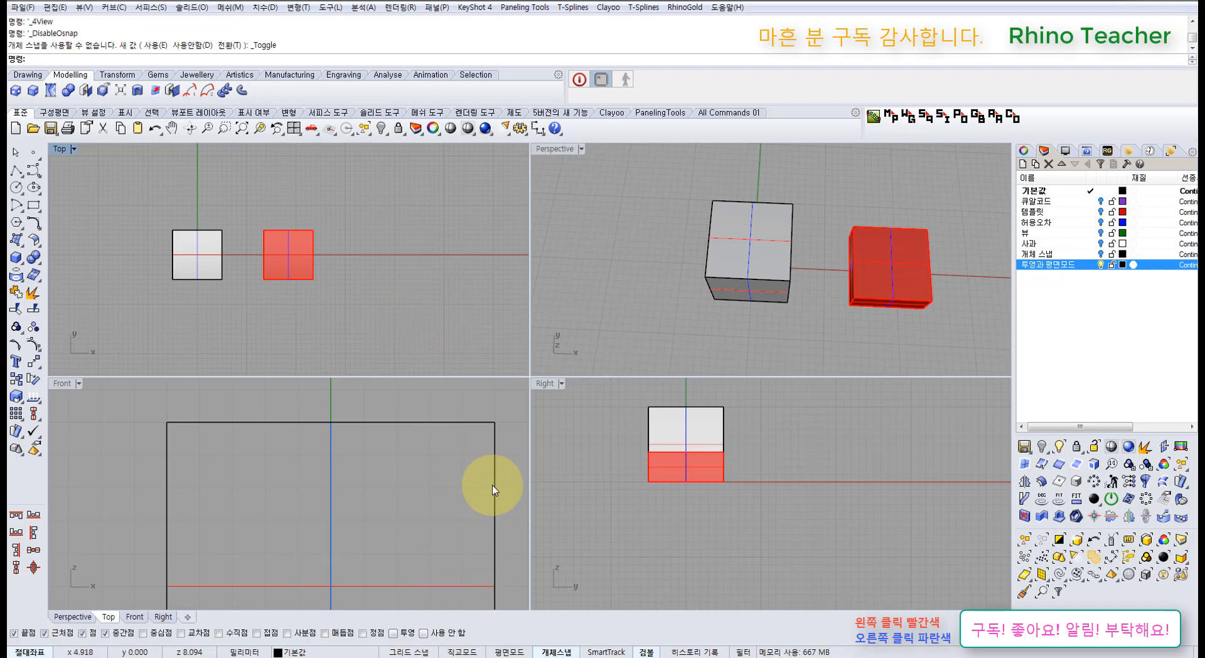
{"action": "key", "text": "F4"}
{"action": "key", "text": "F4"}
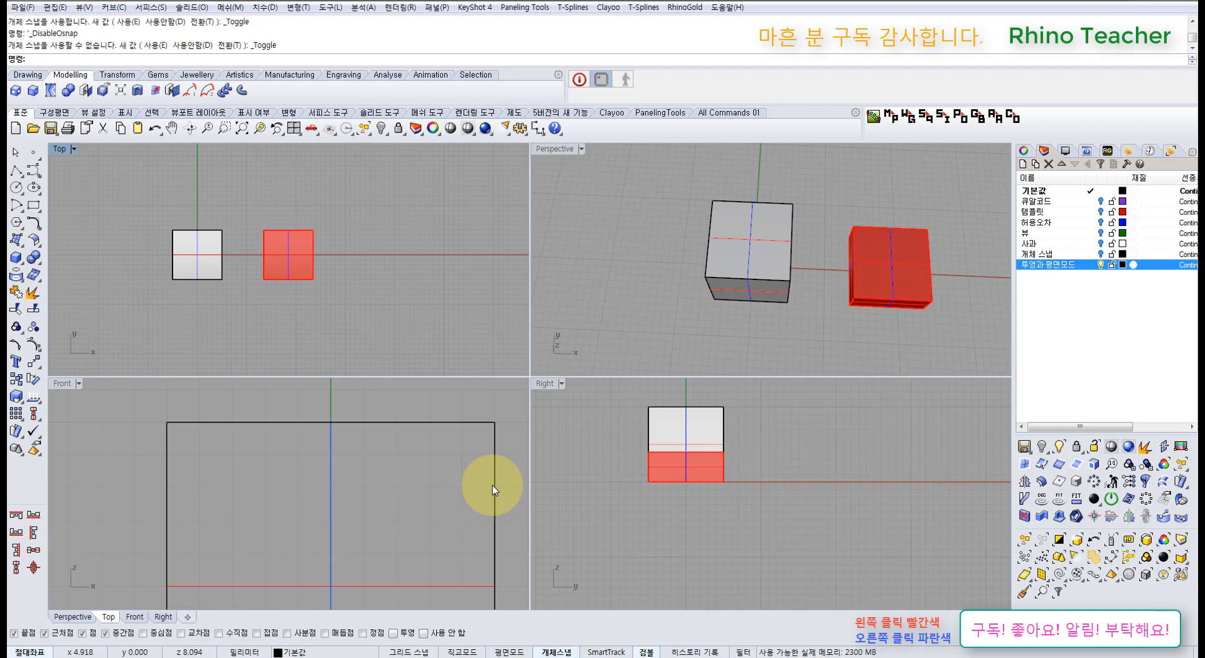
{"action": "key", "text": "F4"}
{"action": "key", "text": "ctrl"}
{"action": "key", "text": "F4"}
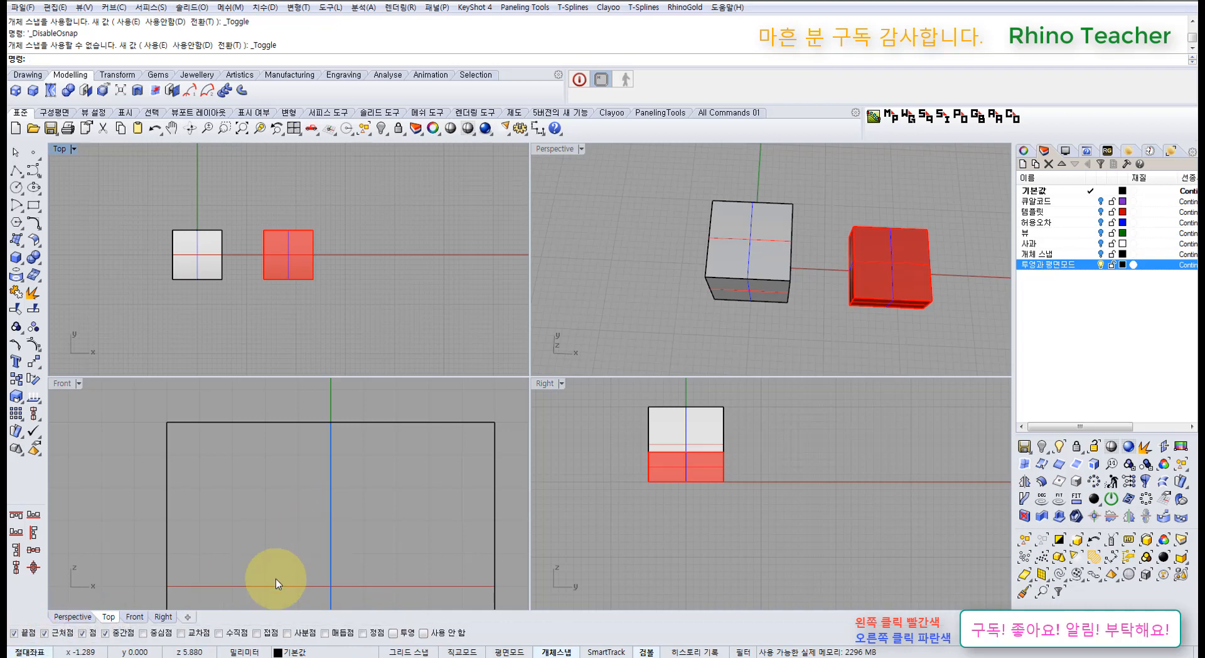
{"action": "key", "text": "ctrl"}
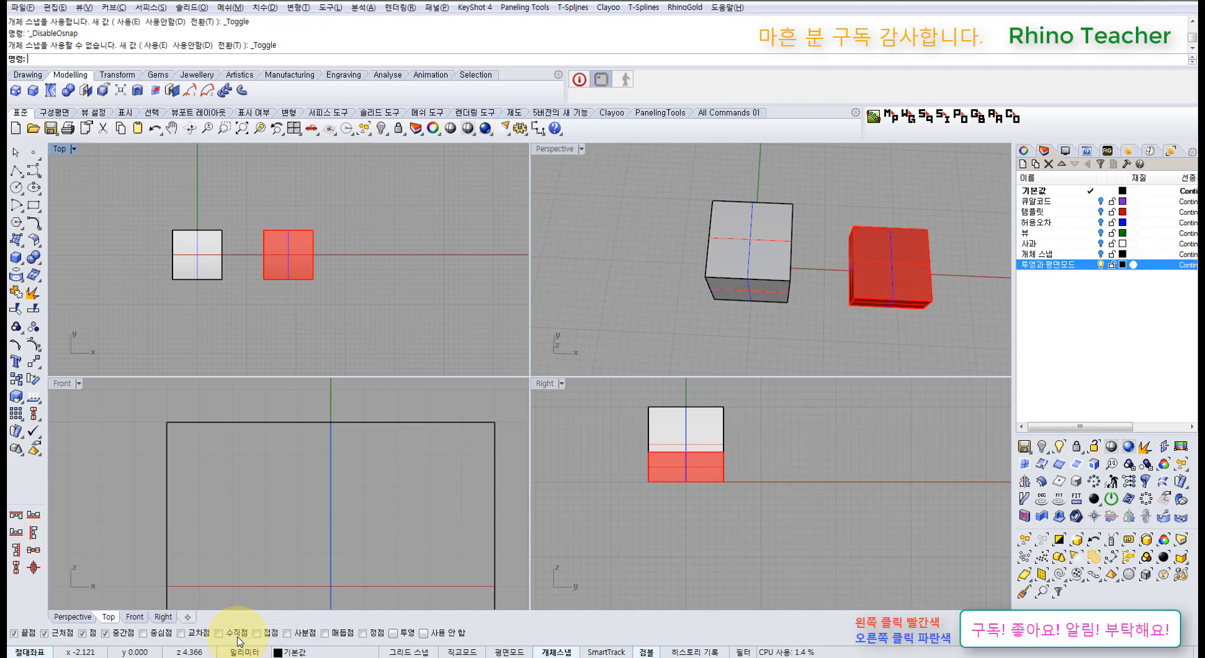
{"action": "key", "text": "alt"}
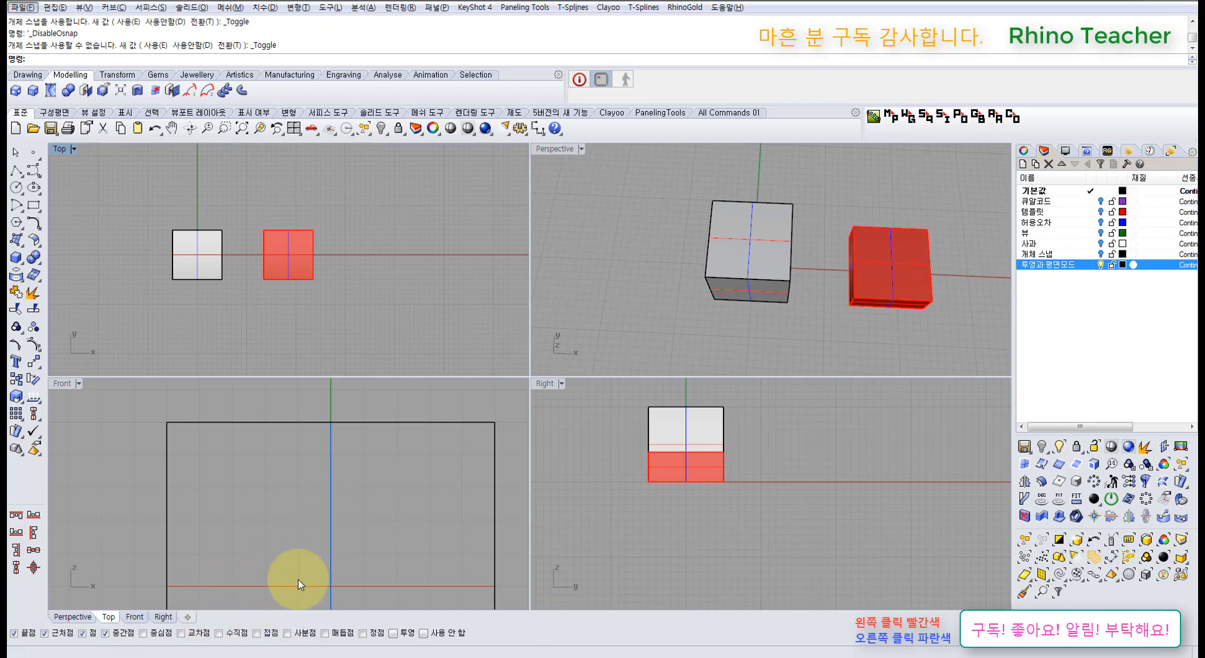
{"action": "key", "text": "alt"}
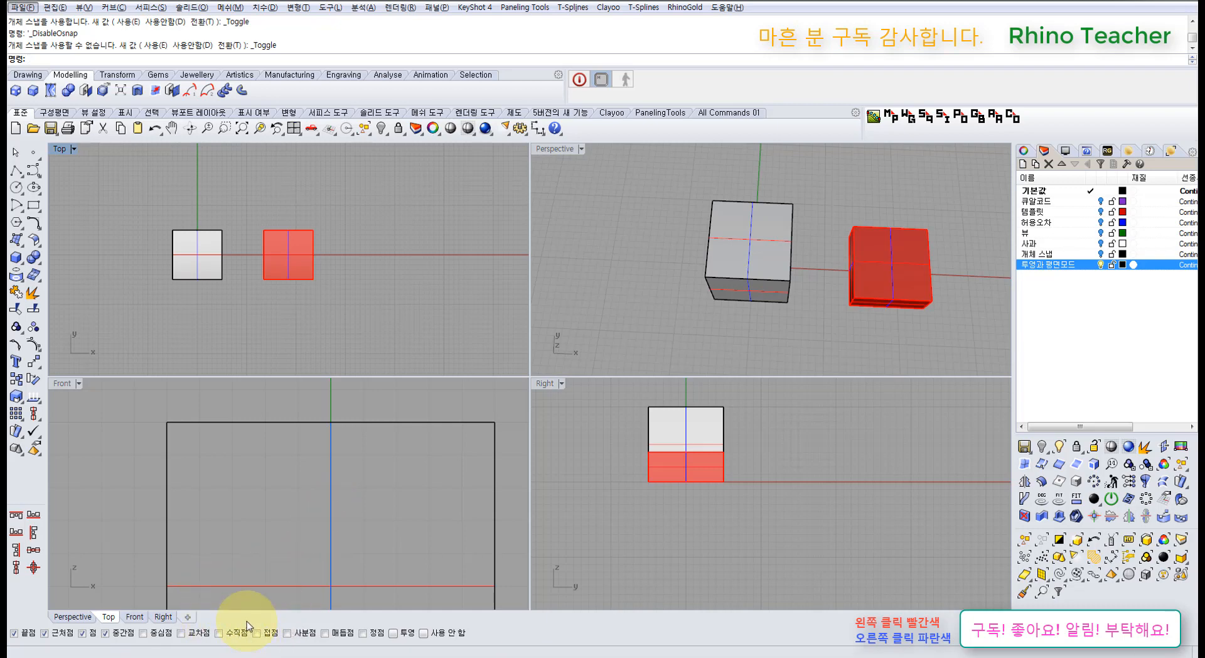
{"action": "left_click", "coordinate": [419, 523]}
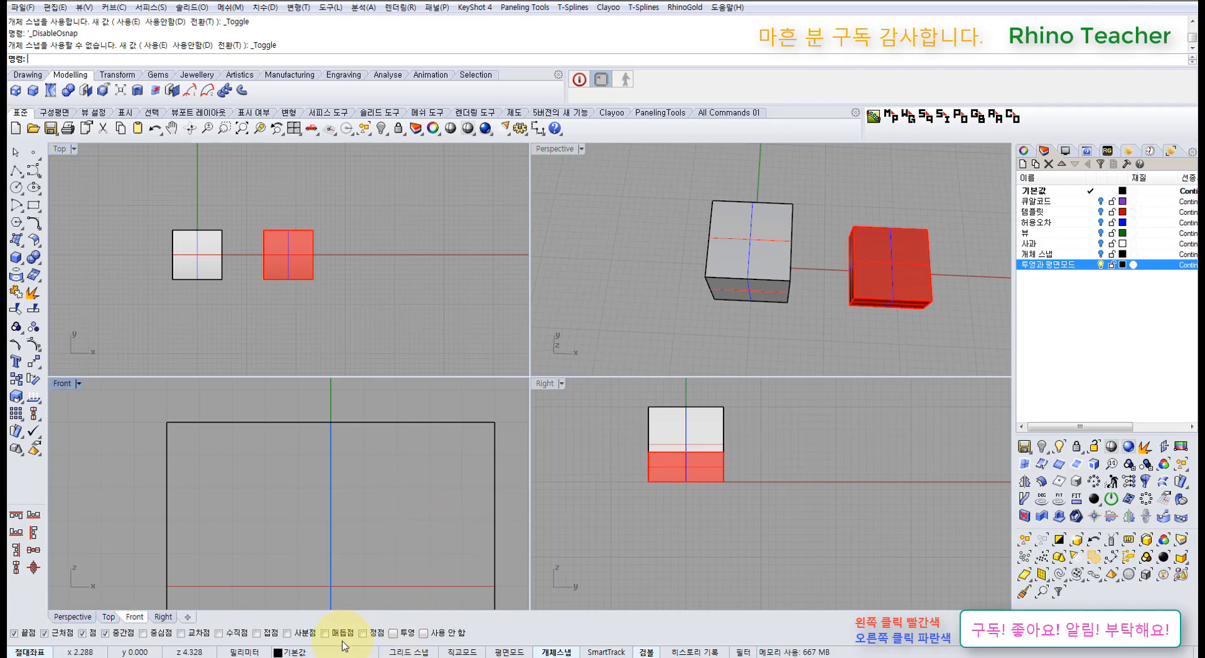
{"action": "key", "text": "alt"}
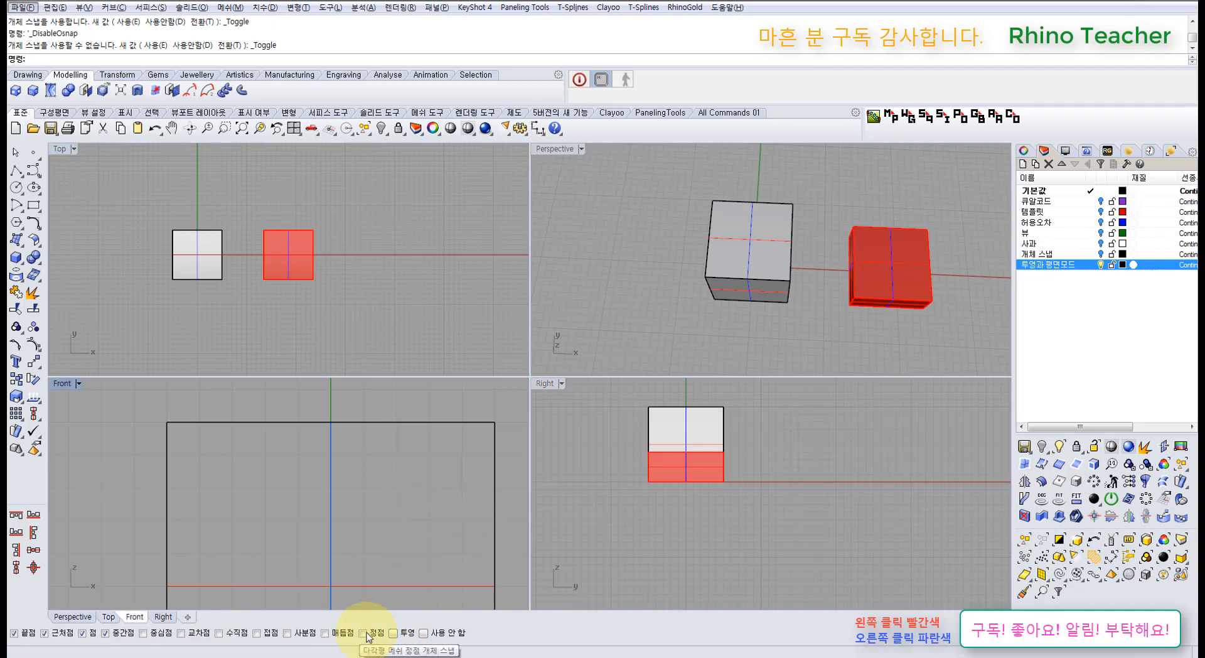
{"action": "key", "text": "alt"}
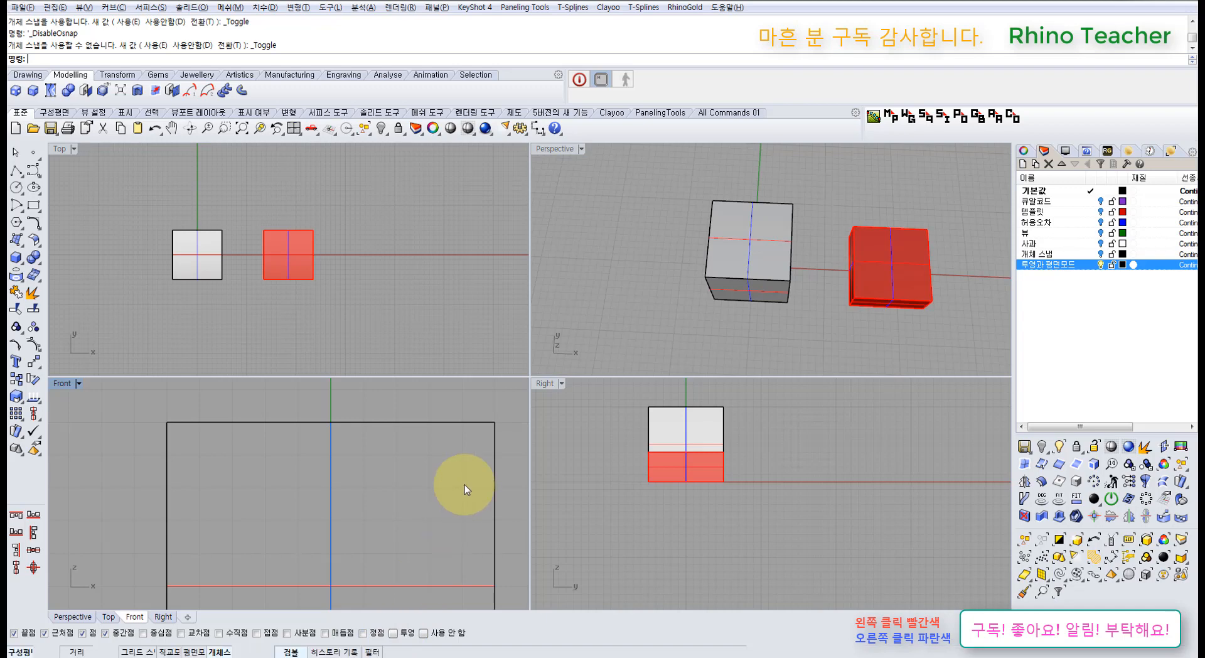
{"action": "key", "text": "alt"}
{"action": "key", "text": "alt"}
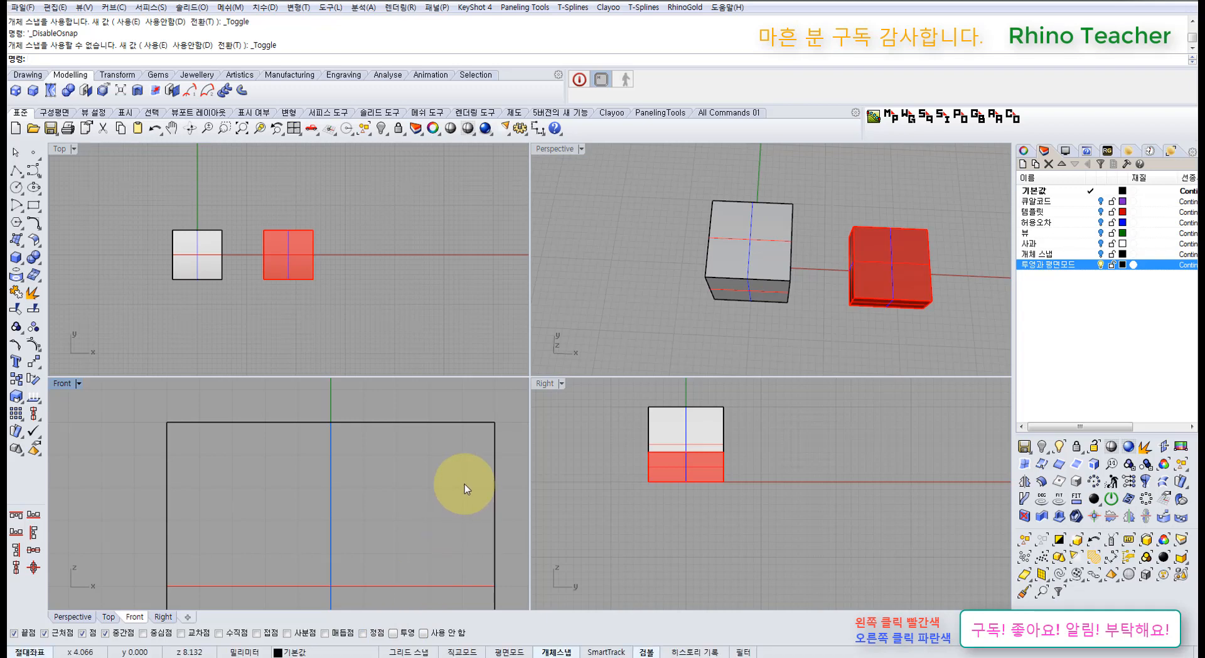
{"action": "left_click", "coordinate": [434, 520]}
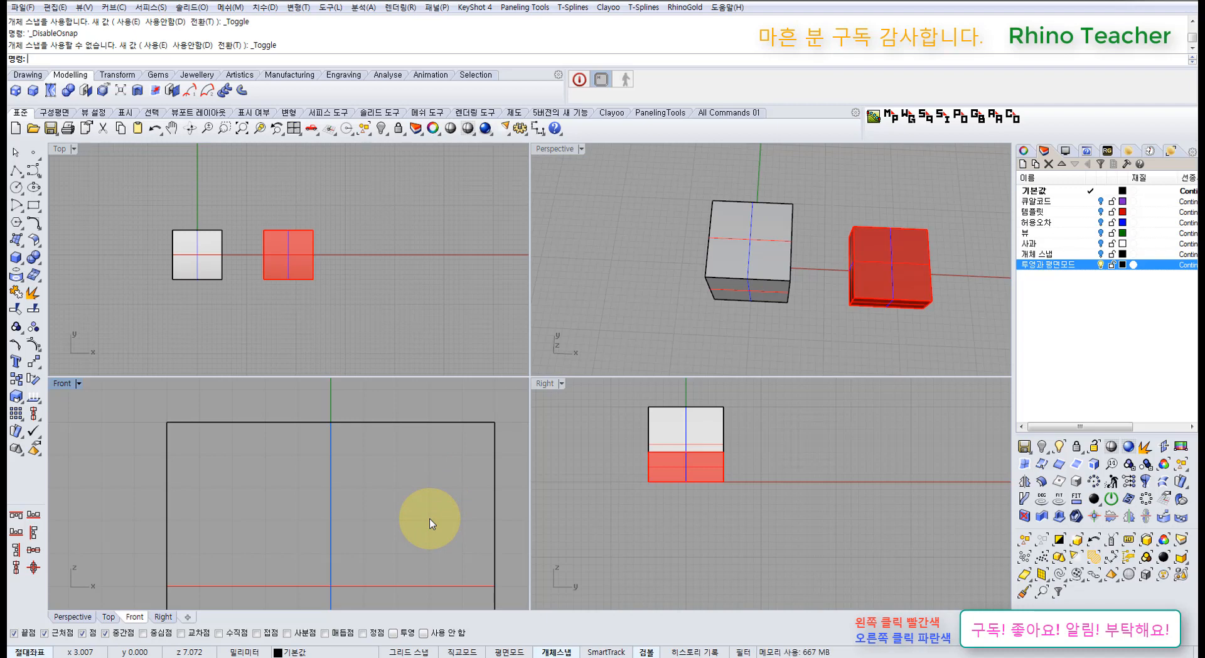
{"action": "right_click_drag", "start_coordinate": [455, 507], "coordinate": [379, 484]}
{"action": "scroll", "coordinate": [404, 465], "scroll_direction": "down", "scroll_amount": 8}
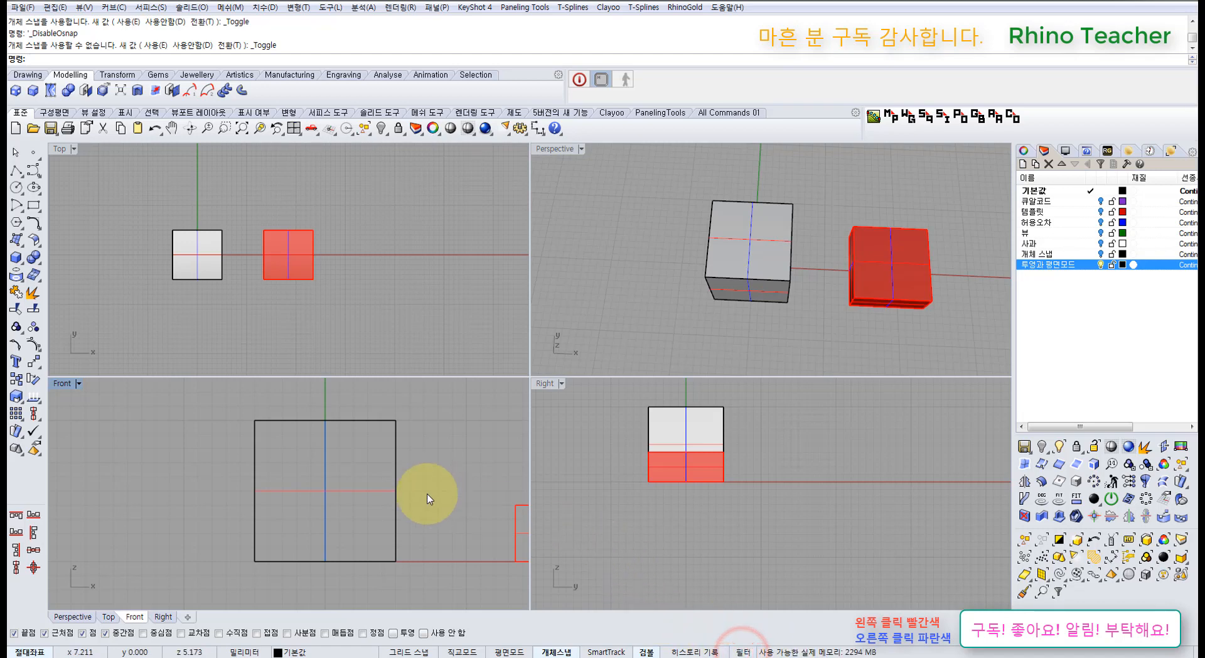
- Open the selection filter (선택 필터) to examine its object types, then close it
{"action": "left_click", "coordinate": [745, 652]}
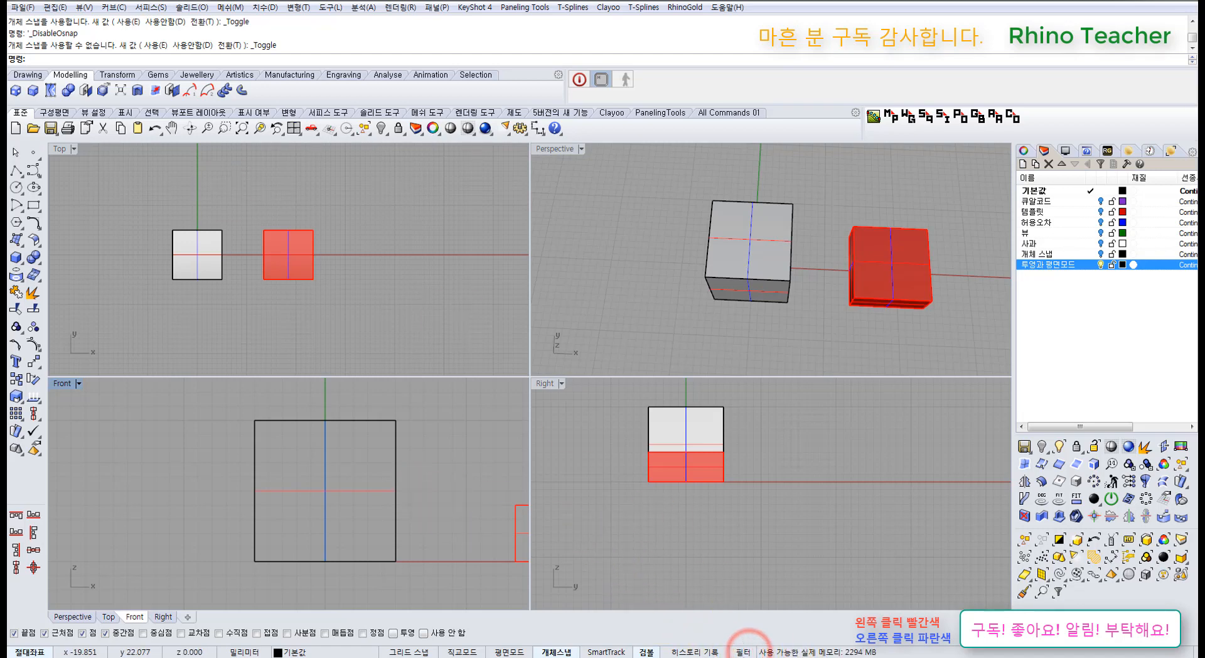
{"action": "left_click_drag", "start_coordinate": [407, 298], "coordinate": [574, 457]}
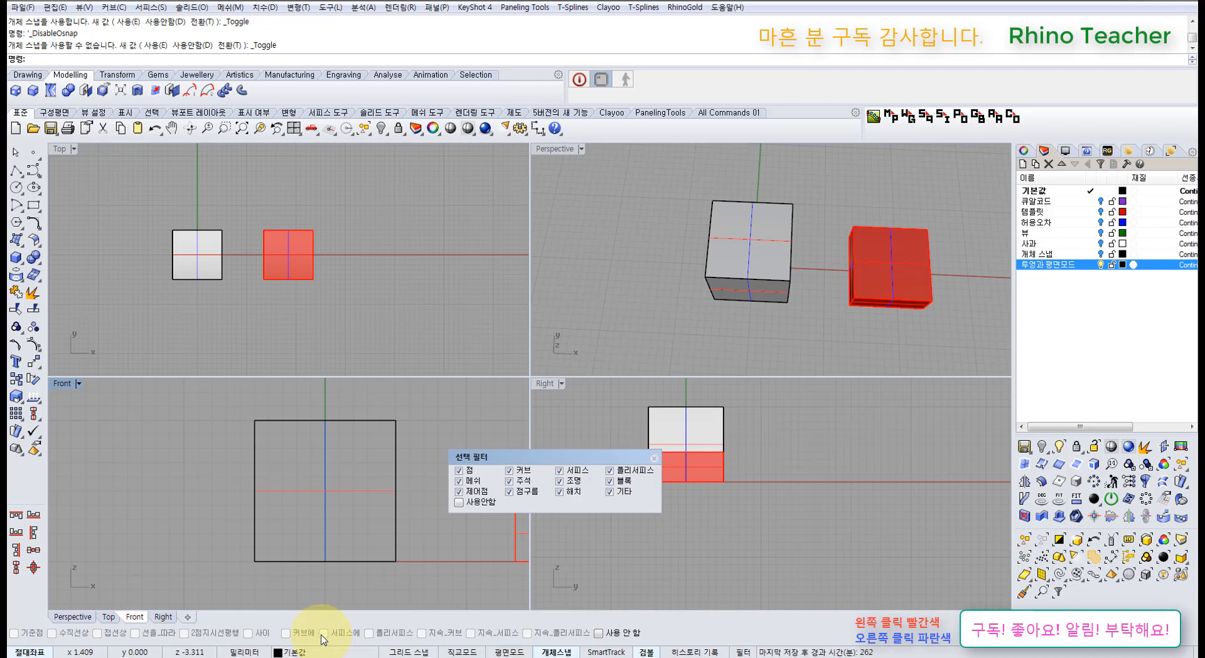
{"action": "left_click", "coordinate": [655, 458]}
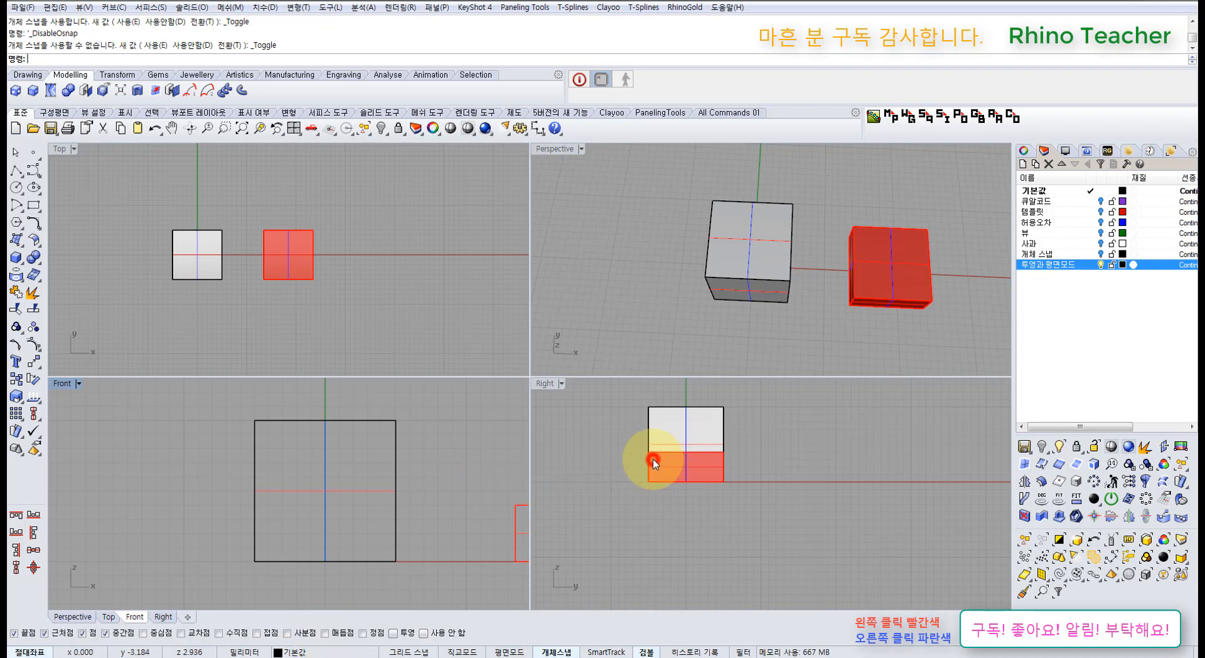
- Turn Disable (사용 안 함) on for the object snaps and back off again
{"action": "left_click", "coordinate": [450, 338]}
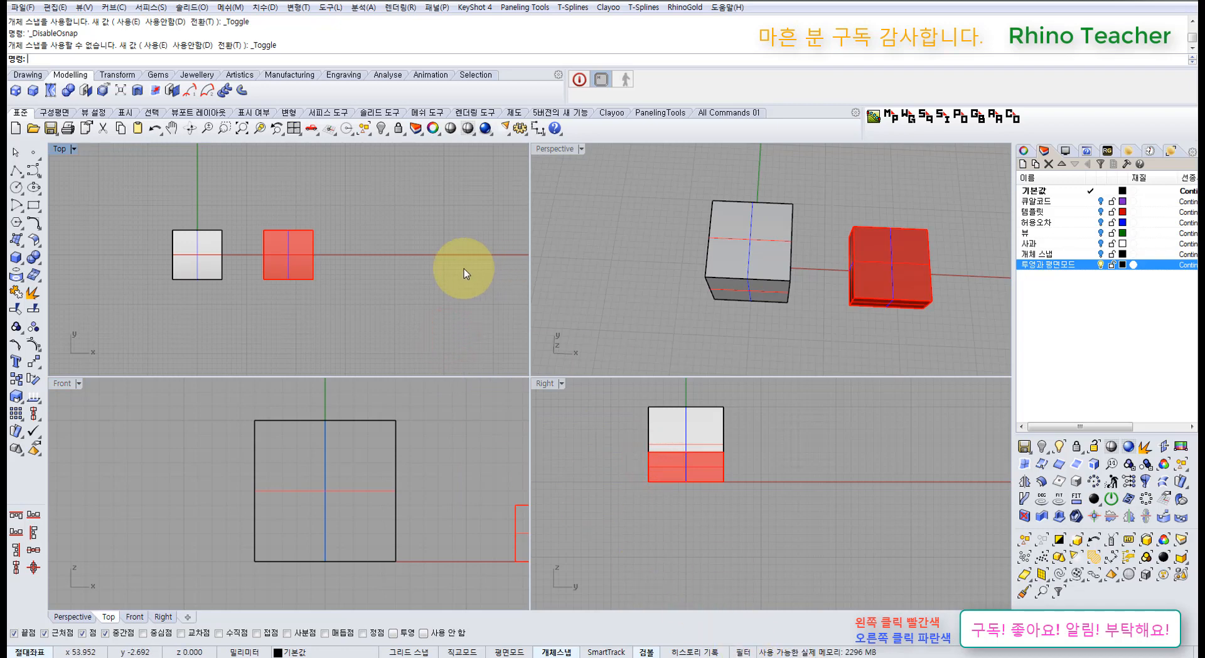
{"action": "left_click", "coordinate": [418, 301]}
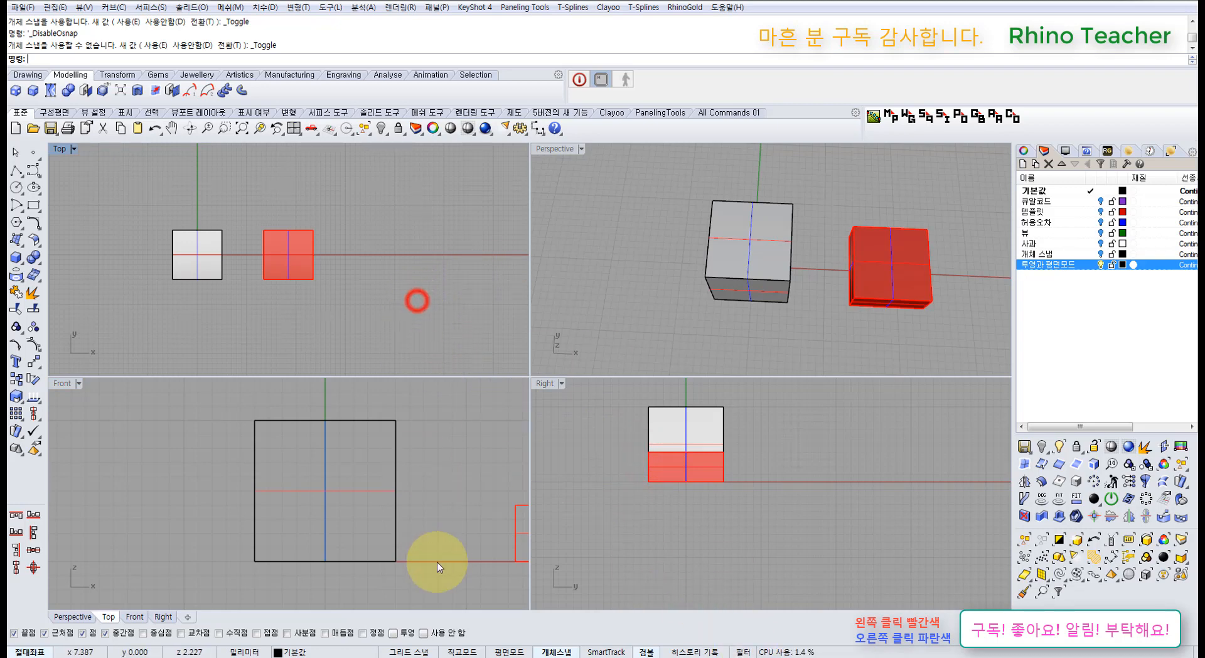
{"action": "left_click", "coordinate": [422, 635]}
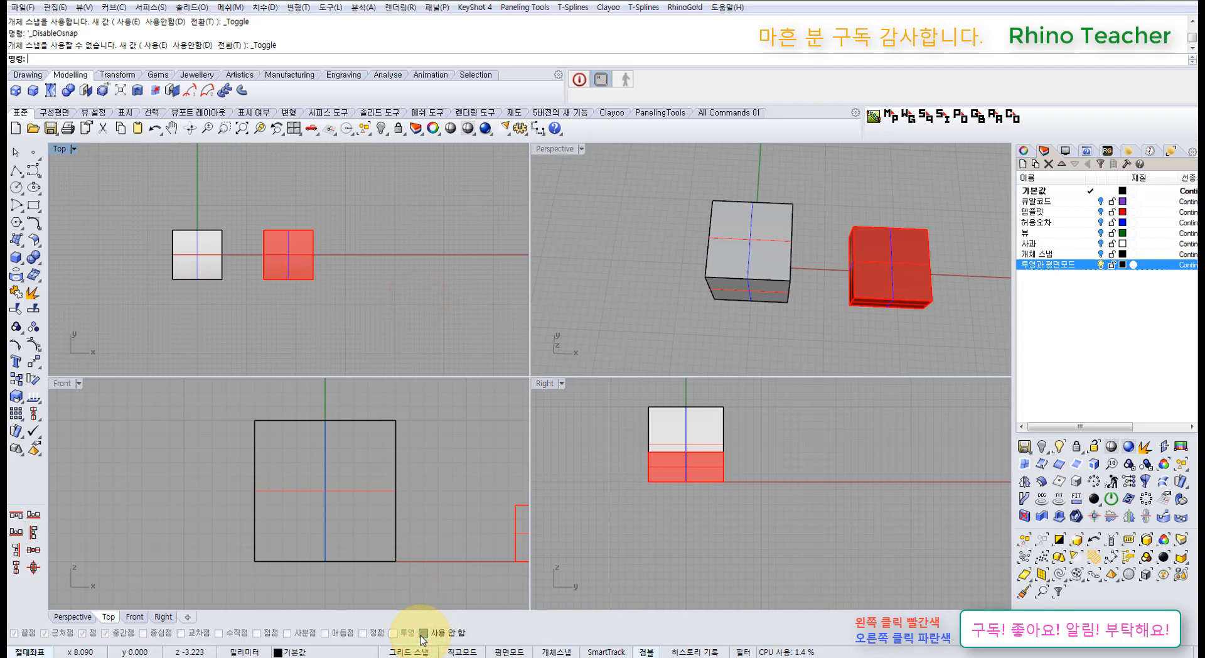
{"action": "left_click", "coordinate": [422, 634]}
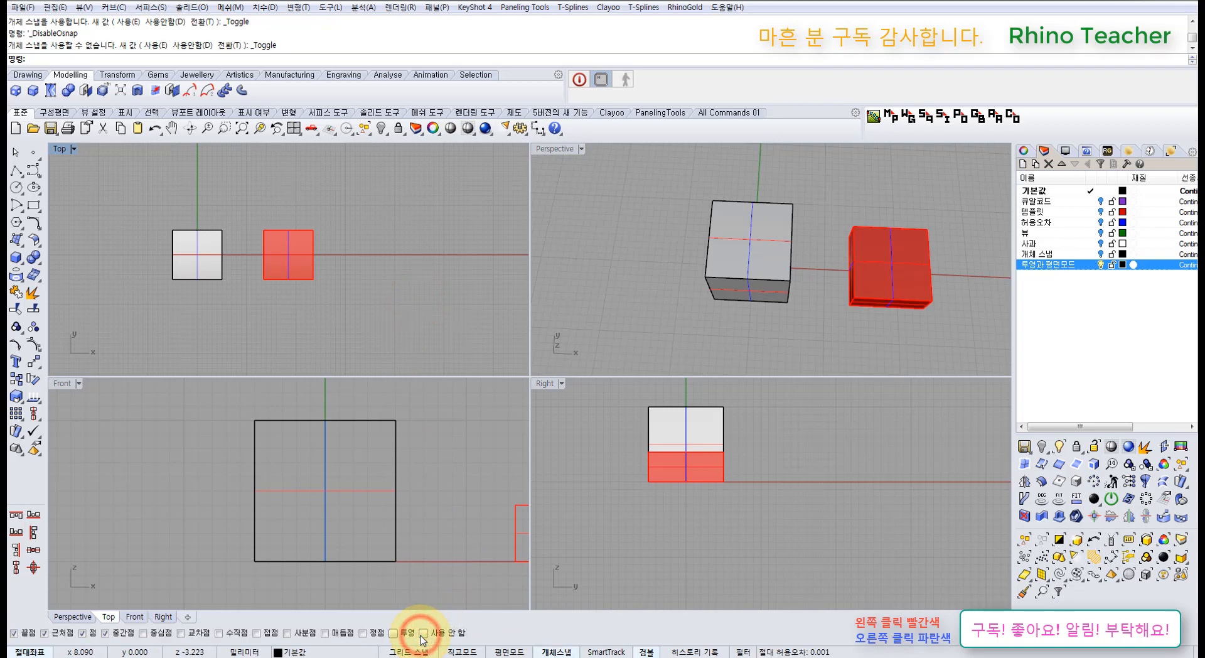
- Turn the Near (근처점), Point (점) and Mid (중간점) snaps off and back on one by one
{"action": "left_click", "coordinate": [416, 503]}
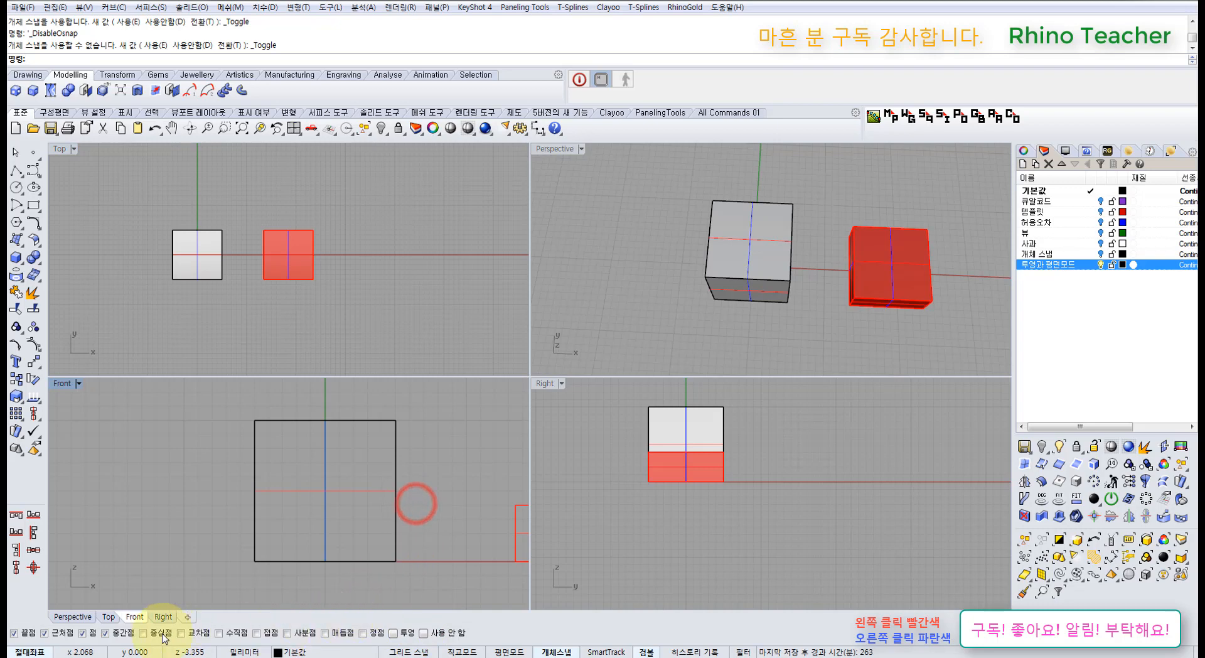
{"action": "left_click", "coordinate": [95, 634]}
{"action": "left_click", "coordinate": [67, 634]}
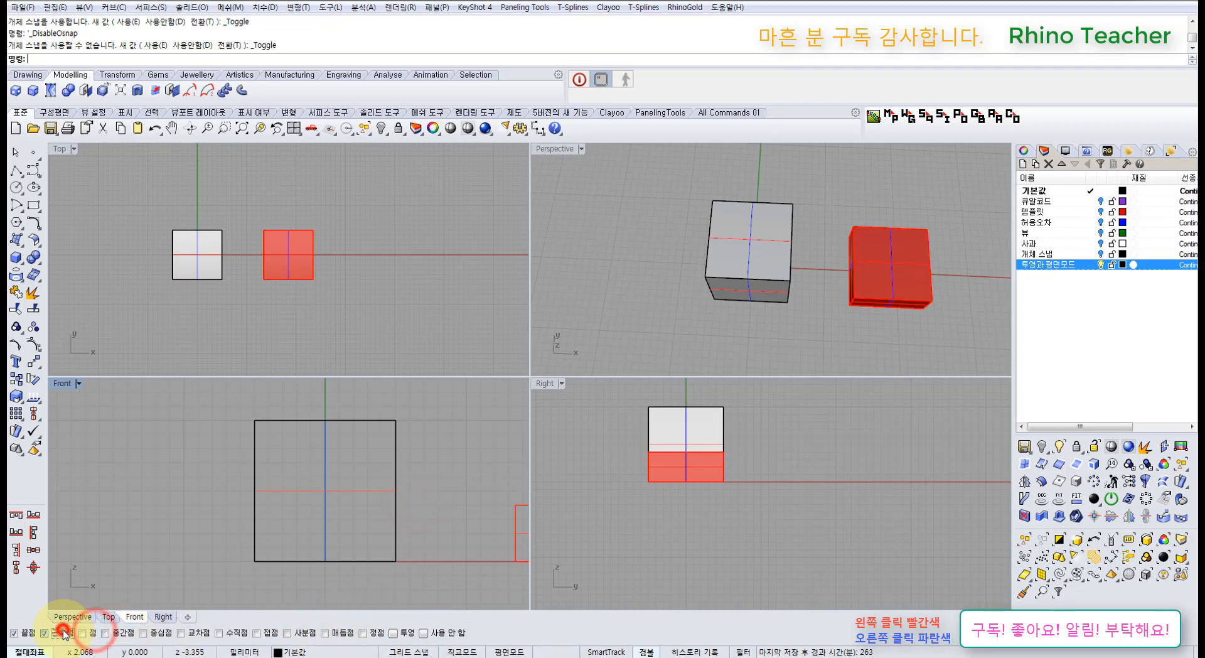
{"action": "left_click", "coordinate": [67, 633]}
{"action": "left_click", "coordinate": [89, 634]}
{"action": "left_click", "coordinate": [121, 634]}
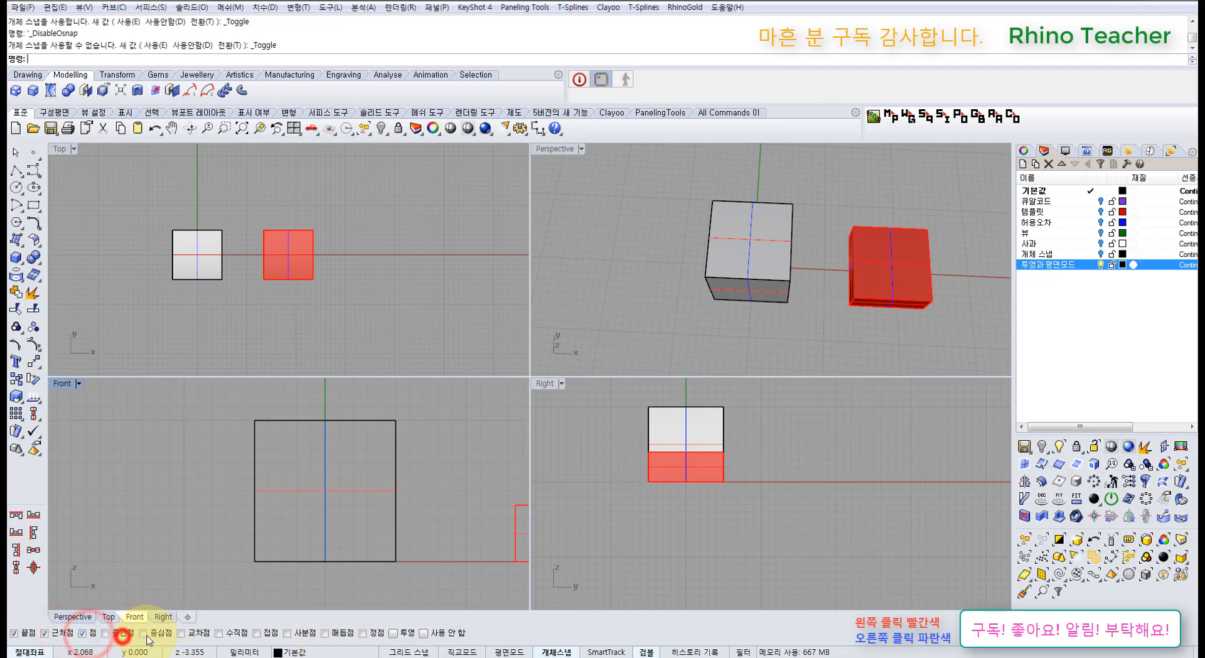
{"action": "left_click", "coordinate": [125, 633]}
- Turn on the Center (중심점), Intersection (교차점), Perpendicular (수직점), Tangent (접점), Quadrant (사분점), Knot (매듭점) and Vertex (정점) snaps
{"action": "left_click", "coordinate": [151, 633]}
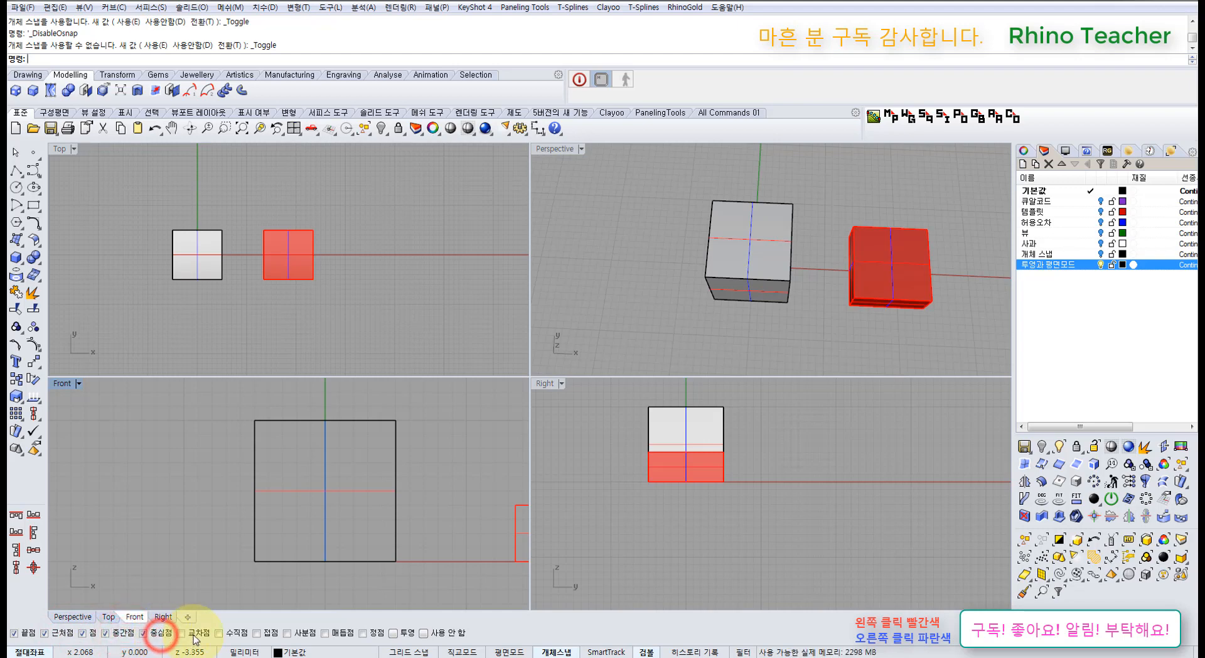
{"action": "left_click", "coordinate": [188, 633]}
{"action": "left_click", "coordinate": [234, 634]}
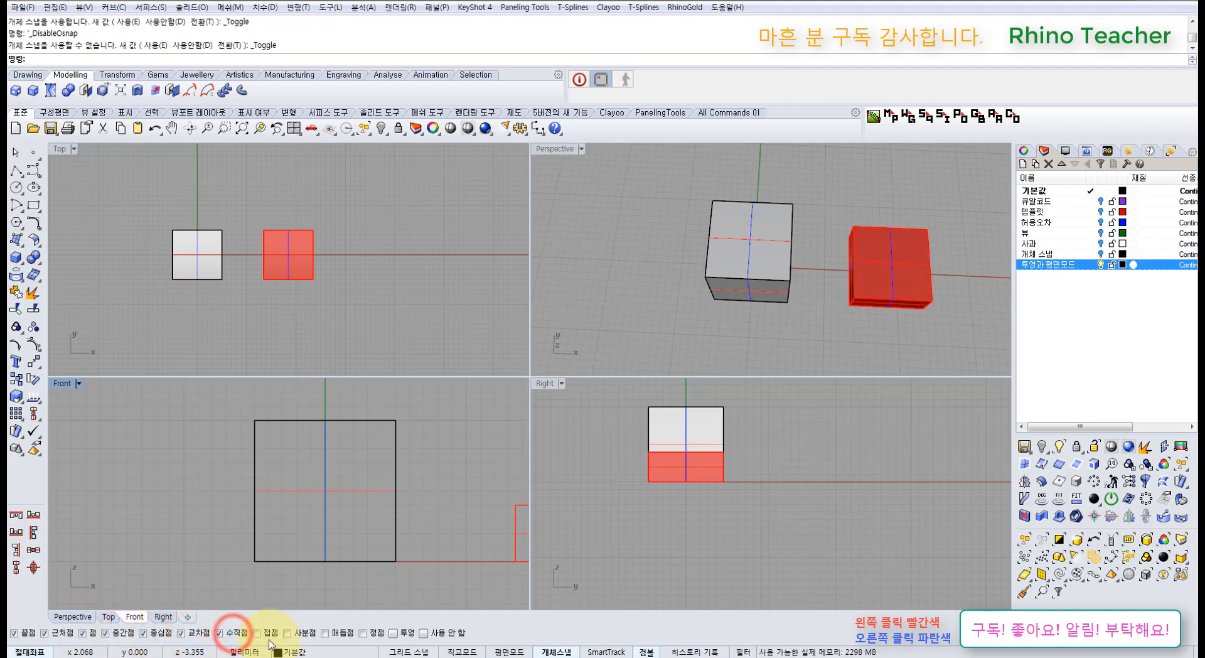
{"action": "left_click", "coordinate": [269, 634]}
{"action": "left_click", "coordinate": [305, 633]}
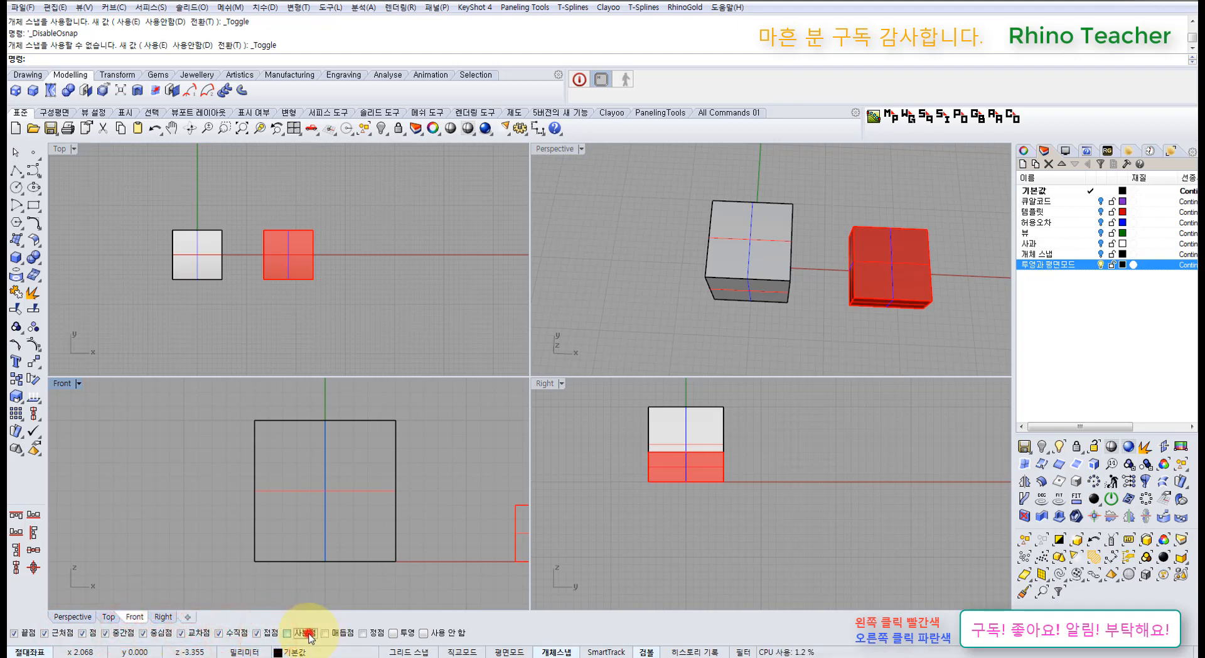
{"action": "left_click", "coordinate": [344, 635]}
{"action": "left_click", "coordinate": [377, 633]}
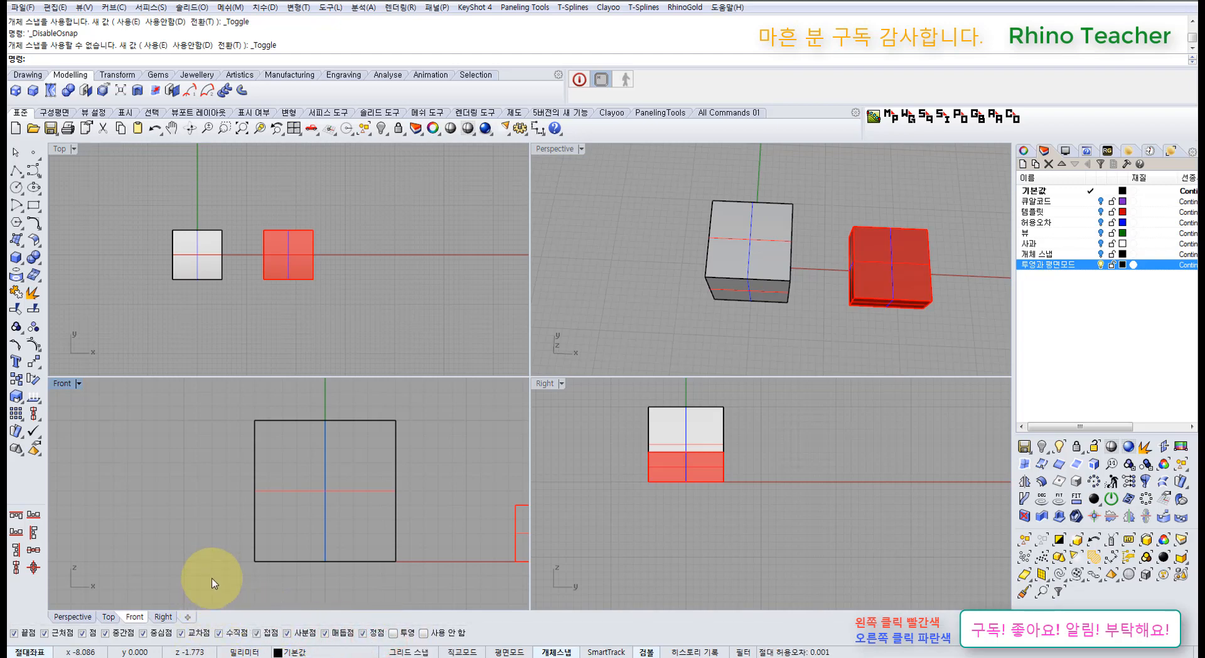
- Turn off the Intersection (교차점), Perpendicular (수직점), Tangent (접점), Quadrant (사분점), Knot (매듭점) and Vertex (정점) snaps
{"action": "left_click", "coordinate": [182, 633]}
{"action": "left_click", "coordinate": [176, 551]}
{"action": "scroll", "coordinate": [395, 517], "scroll_direction": "down", "scroll_amount": 3}
{"action": "right_click_drag", "start_coordinate": [395, 517], "coordinate": [394, 504]}
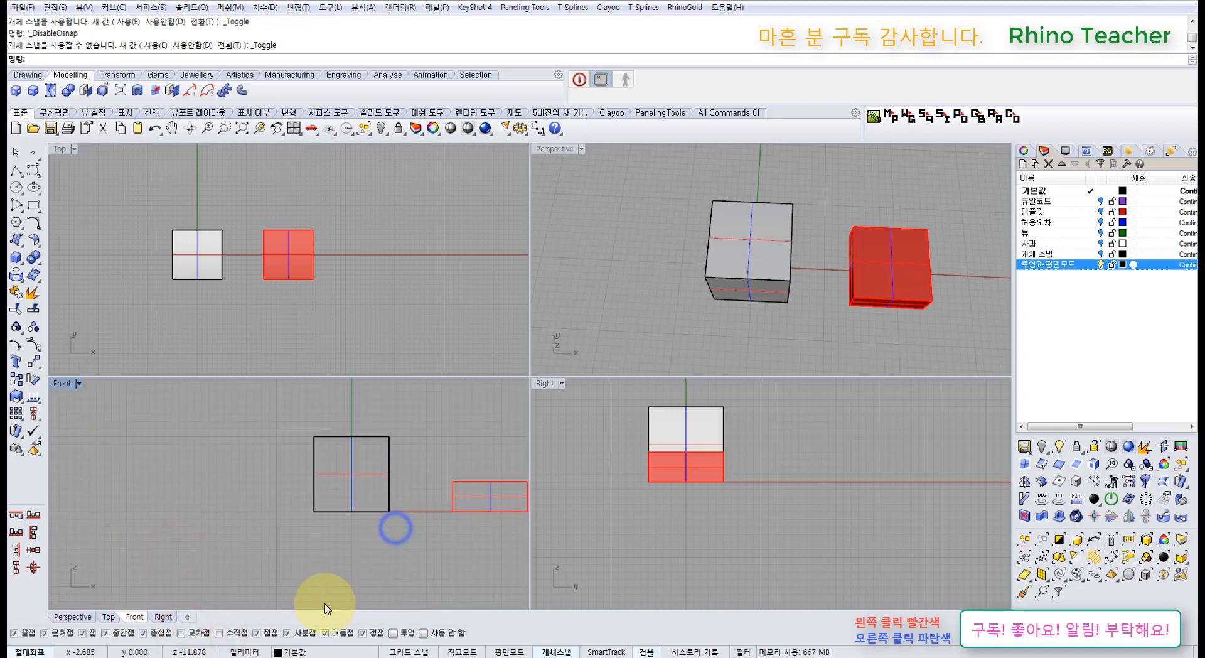
{"action": "left_click", "coordinate": [256, 633]}
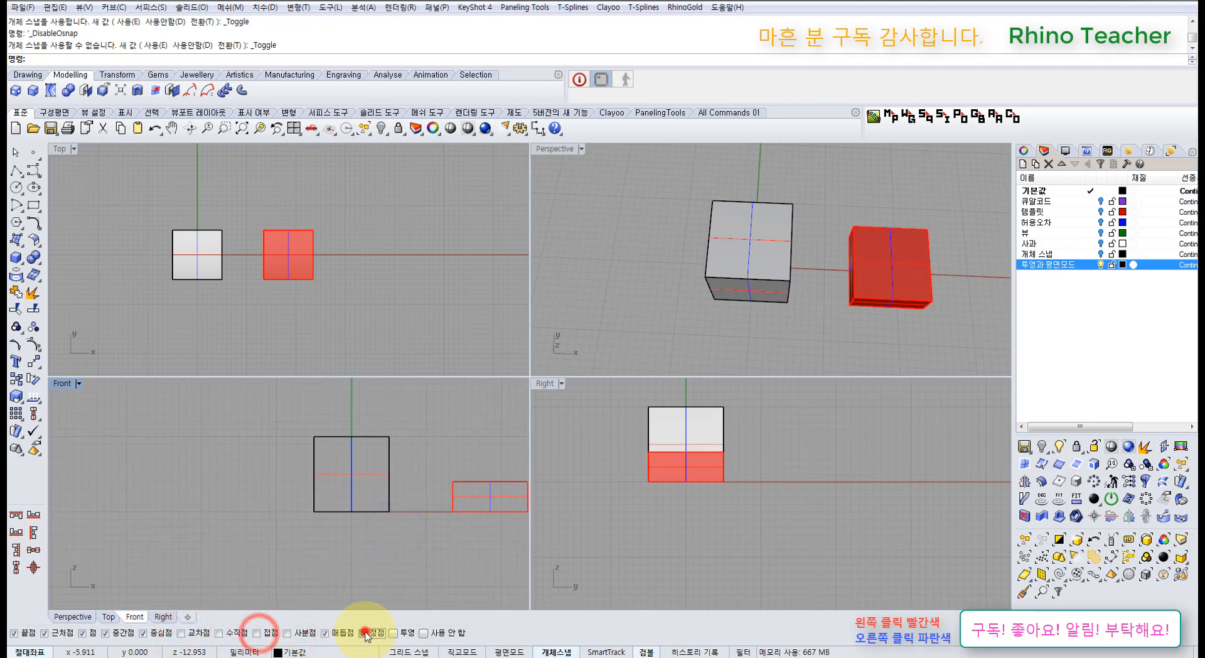
{"action": "left_click", "coordinate": [363, 632]}
{"action": "left_click", "coordinate": [324, 633]}
{"action": "right_click_drag", "start_coordinate": [359, 569], "coordinate": [334, 544]}
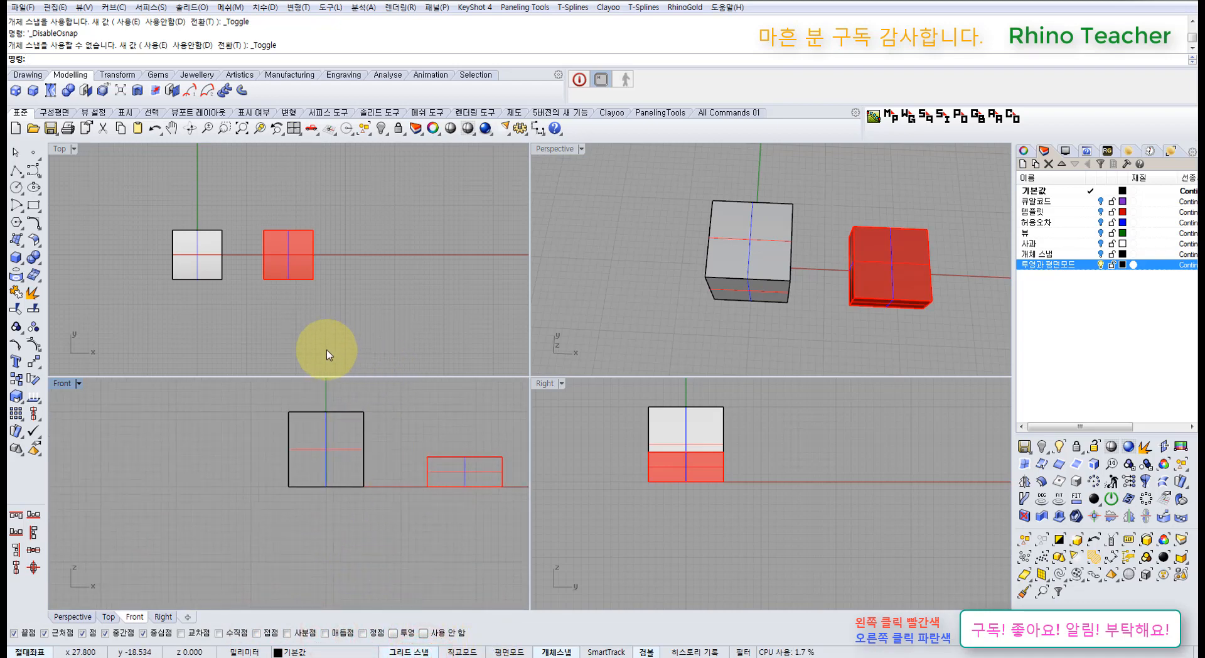
- Select both boxes in the maximized Top view, check them in Perspective, and hide their 투영과 평면모드 layer
{"action": "double_click", "coordinate": [54, 153]}
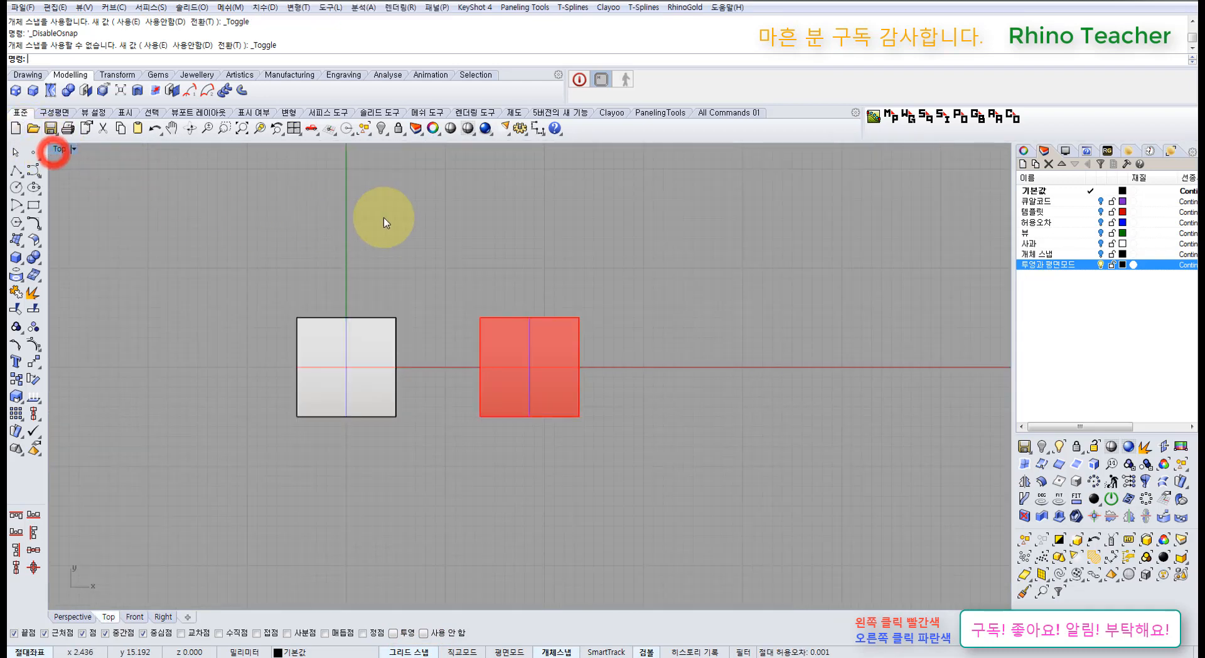
{"action": "right_click_drag", "start_coordinate": [384, 219], "coordinate": [385, 268]}
{"action": "right_click_drag", "start_coordinate": [557, 367], "coordinate": [581, 325]}
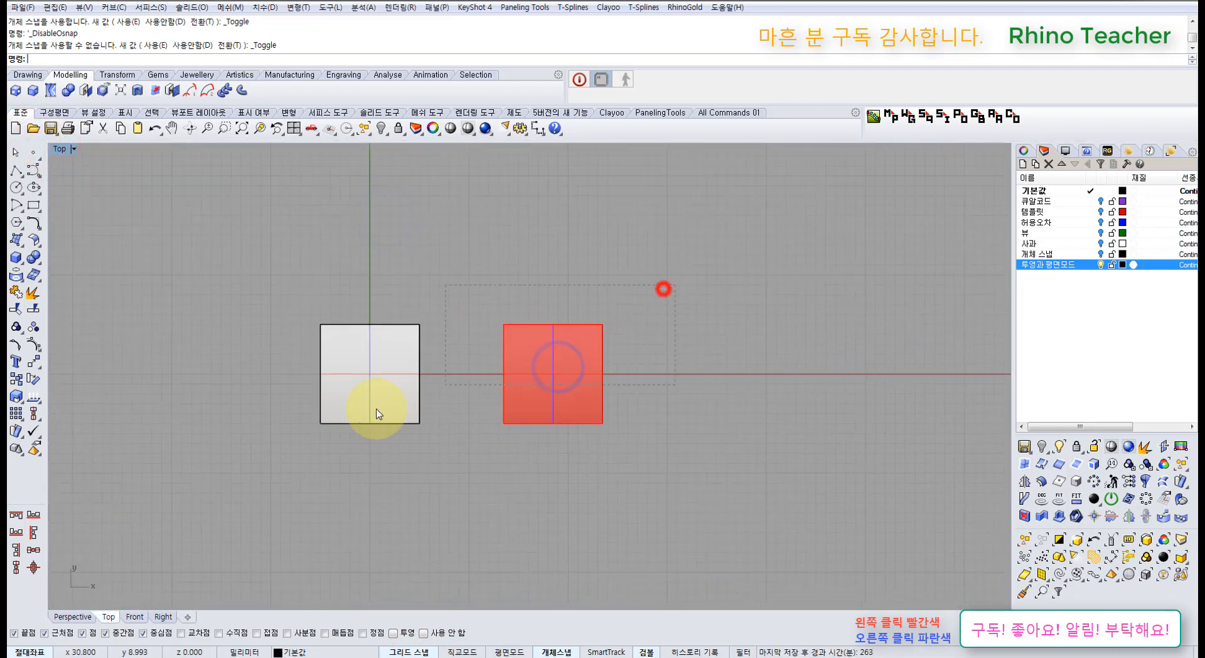
{"action": "left_click_drag", "start_coordinate": [377, 409], "coordinate": [376, 452]}
{"action": "key", "text": "ctrl+F4"}
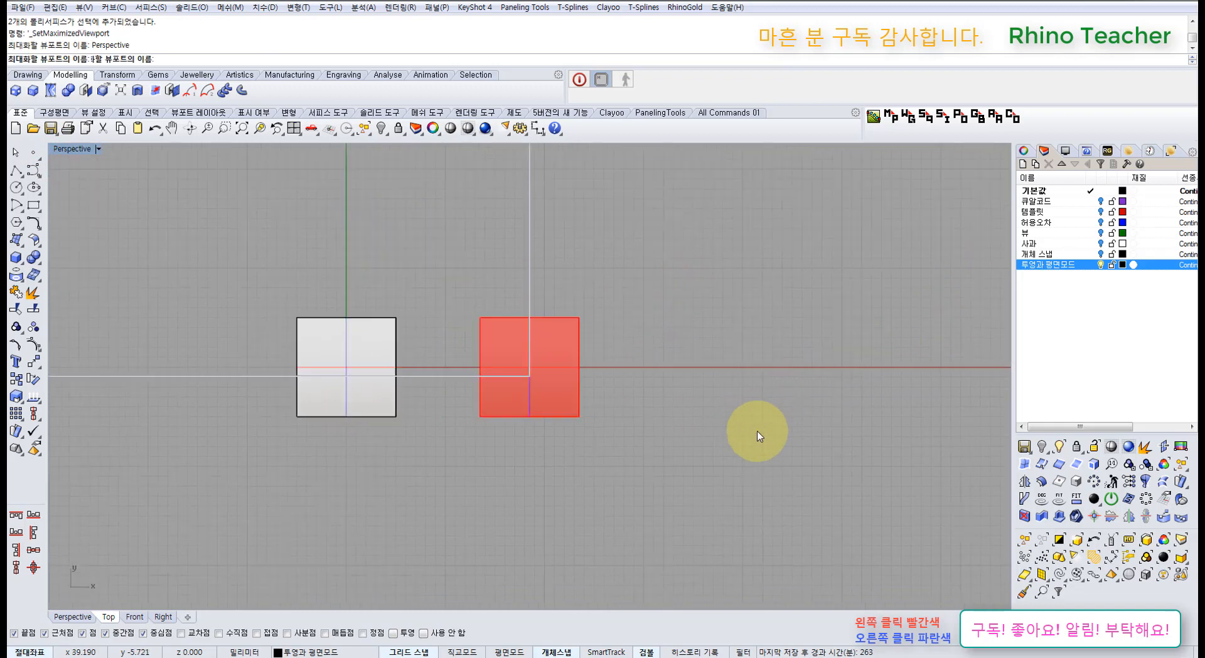
{"action": "right_click_drag", "start_coordinate": [644, 438], "coordinate": [612, 427]}
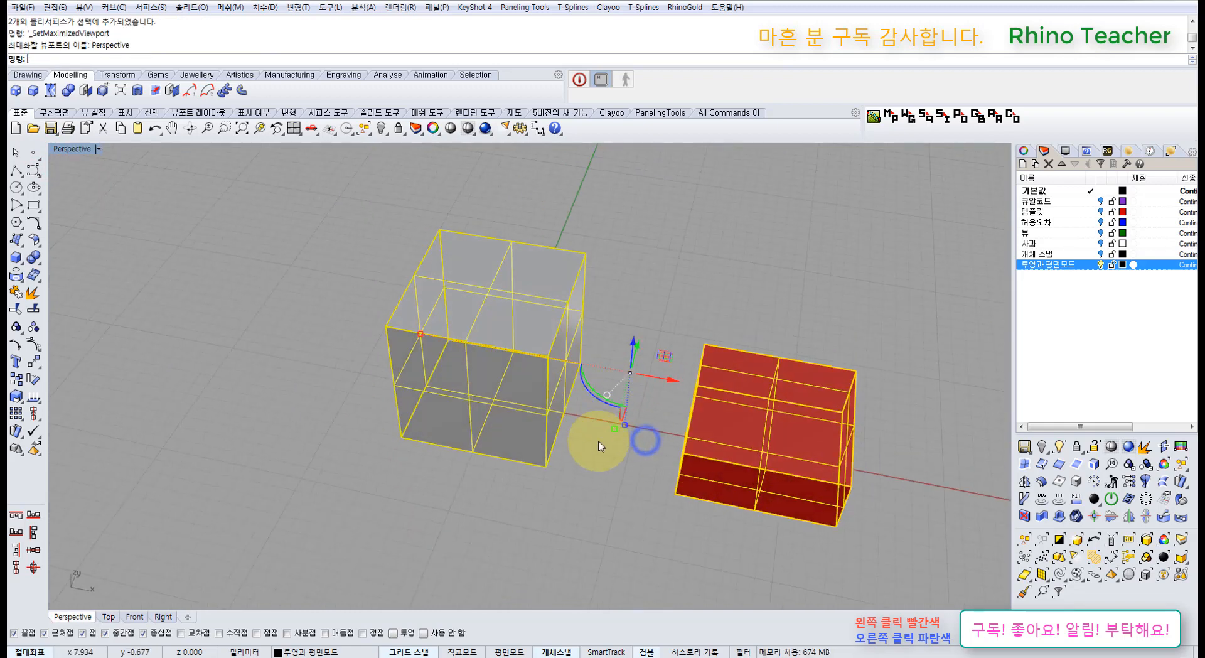
{"action": "left_click", "coordinate": [1102, 265]}
{"action": "right_click_drag", "start_coordinate": [697, 331], "coordinate": [544, 350]}
- In the empty Top view, examine the grid lines and the grid (그리드) spacing and snap settings in the Rhino options
{"action": "key", "text": "ctrl+F1"}
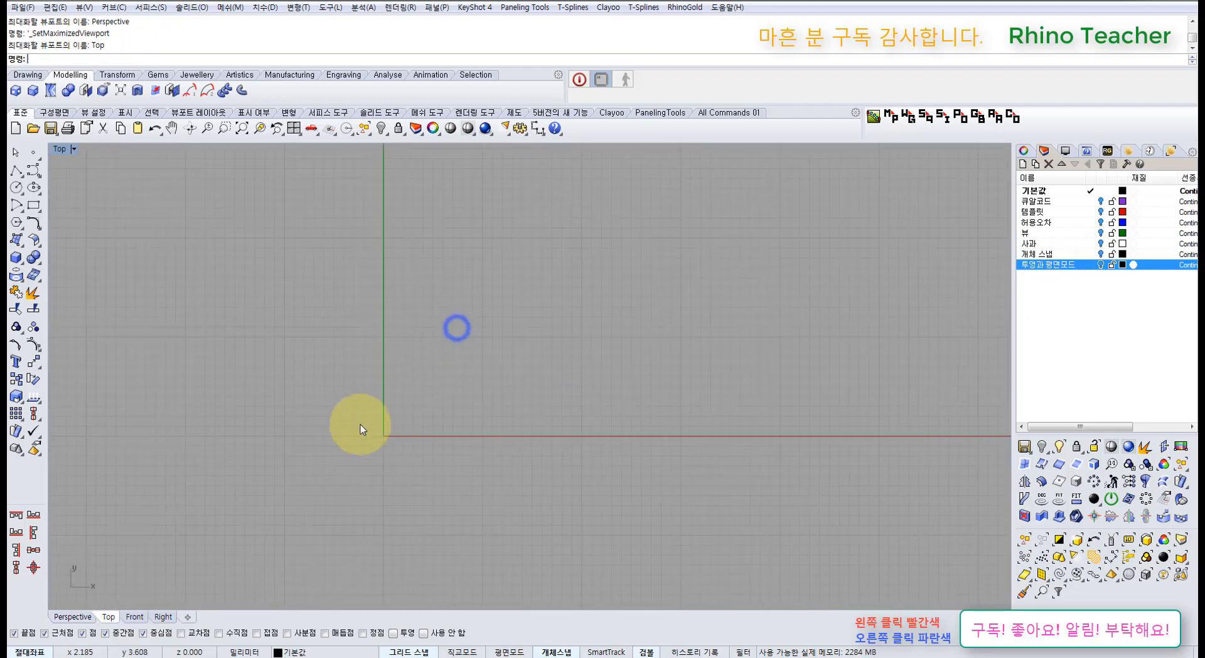
{"action": "scroll", "coordinate": [392, 420], "scroll_direction": "up", "scroll_amount": 6}
{"action": "right_click_drag", "start_coordinate": [484, 431], "coordinate": [449, 432]}
{"action": "scroll", "coordinate": [422, 434], "scroll_direction": "up", "scroll_amount": 4}
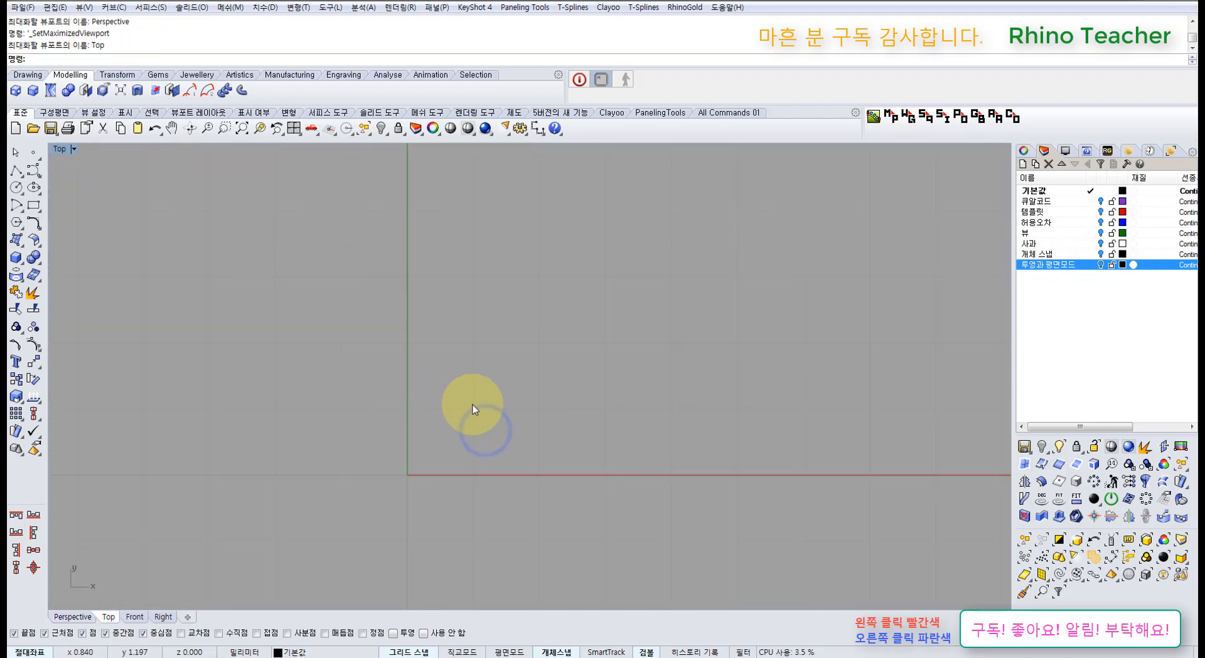
{"action": "scroll", "coordinate": [657, 385], "scroll_direction": "down", "scroll_amount": 6}
{"action": "right_click_drag", "start_coordinate": [669, 381], "coordinate": [569, 409]}
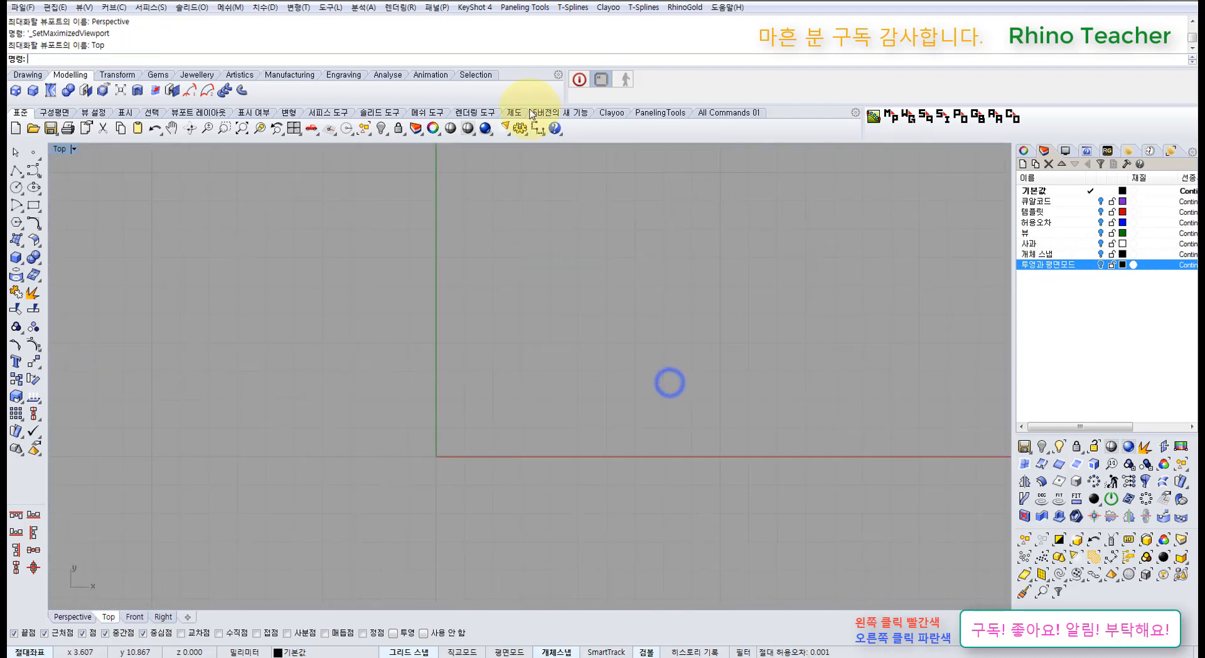
{"action": "left_click", "coordinate": [522, 131]}
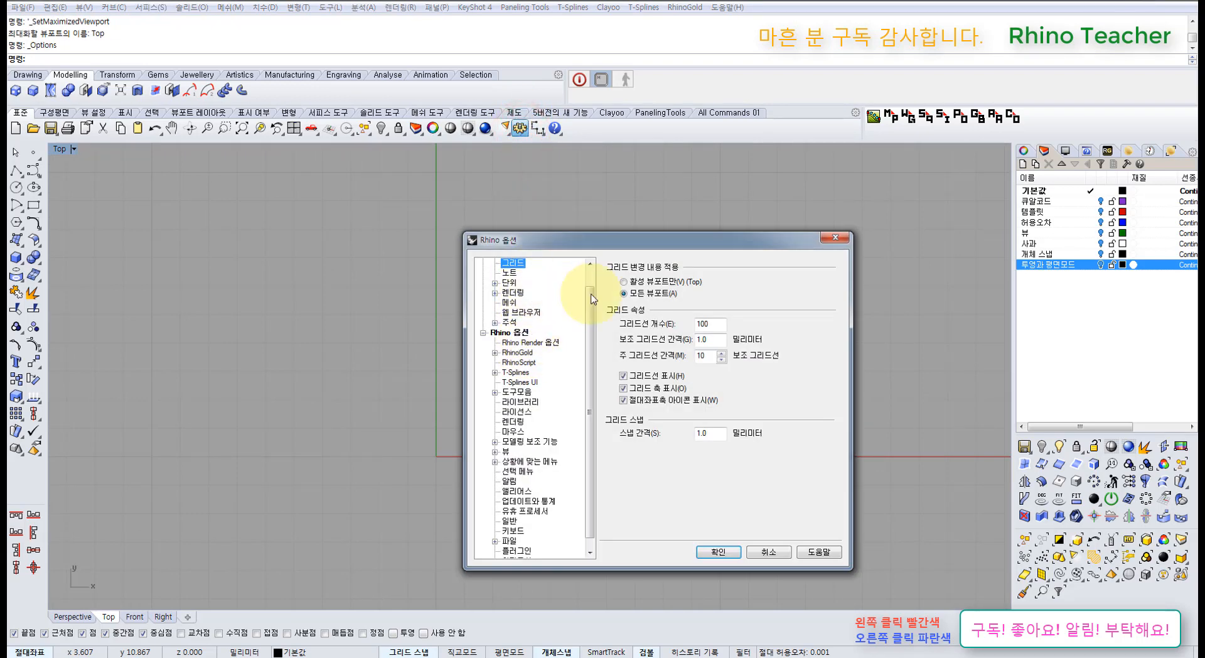
{"action": "left_click_drag", "start_coordinate": [587, 301], "coordinate": [587, 280]}
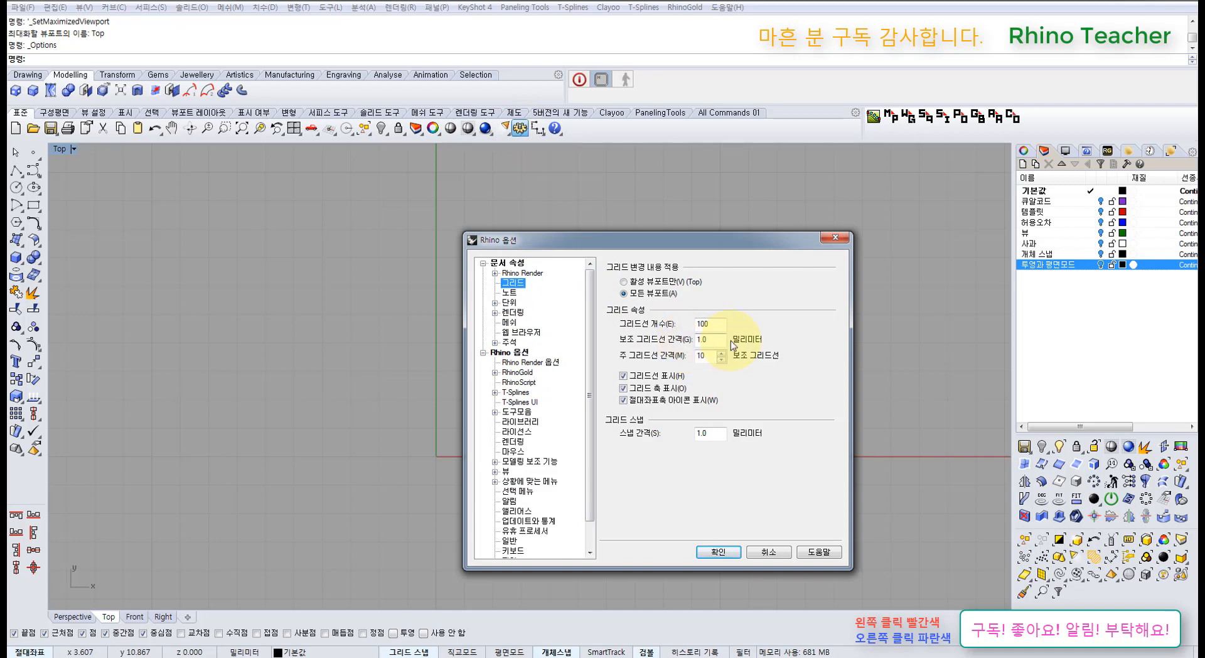
{"action": "left_click", "coordinate": [724, 553]}
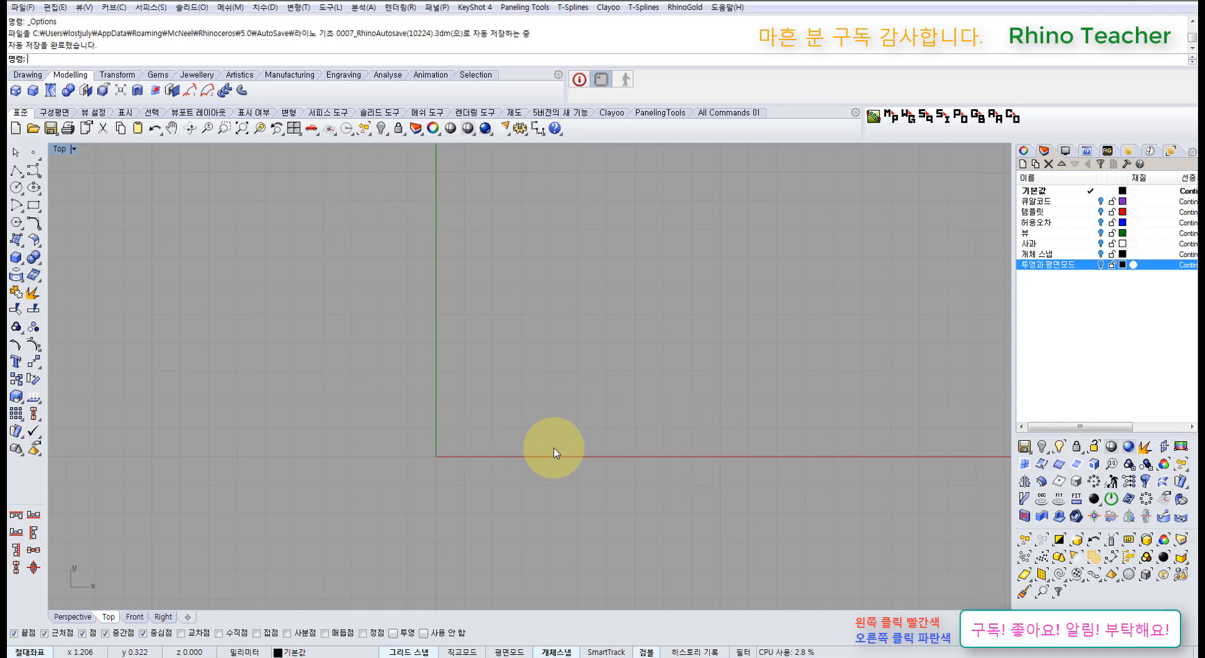
- Draw a stair-shaped polyline with grid snap from the origin to 4,4, alternating 1 mm vertical and horizontal segments
{"action": "left_click", "coordinate": [15, 171]}
{"action": "right_click_drag", "start_coordinate": [472, 438], "coordinate": [420, 477]}
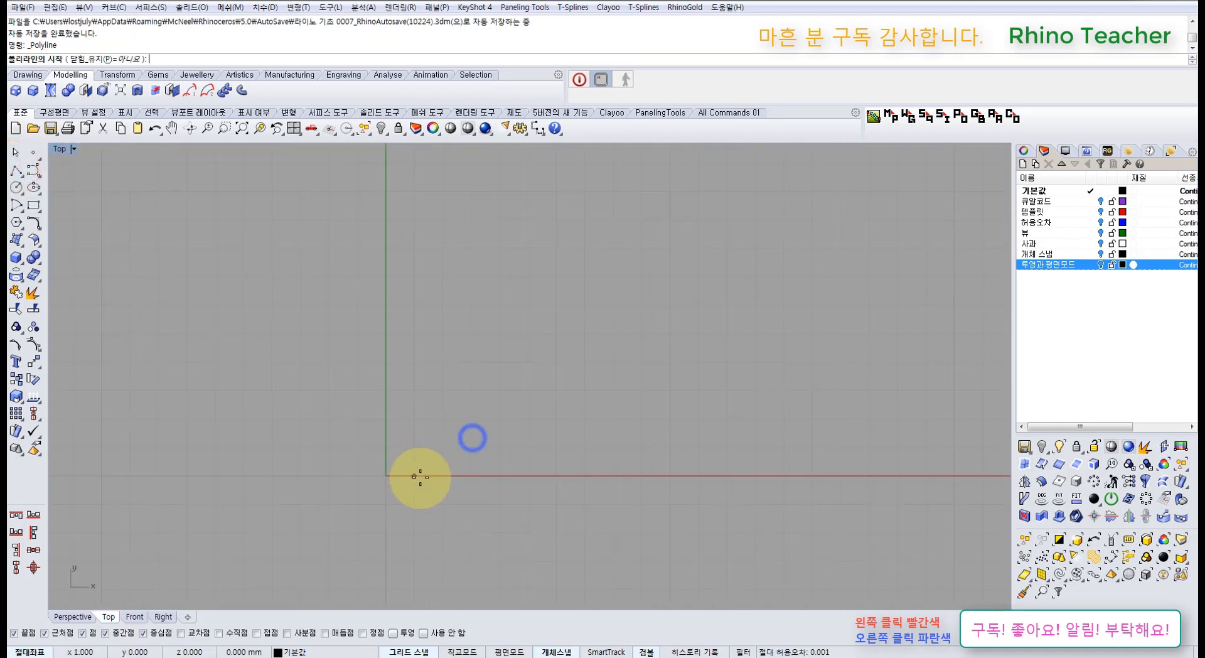
{"action": "left_click", "coordinate": [386, 475]}
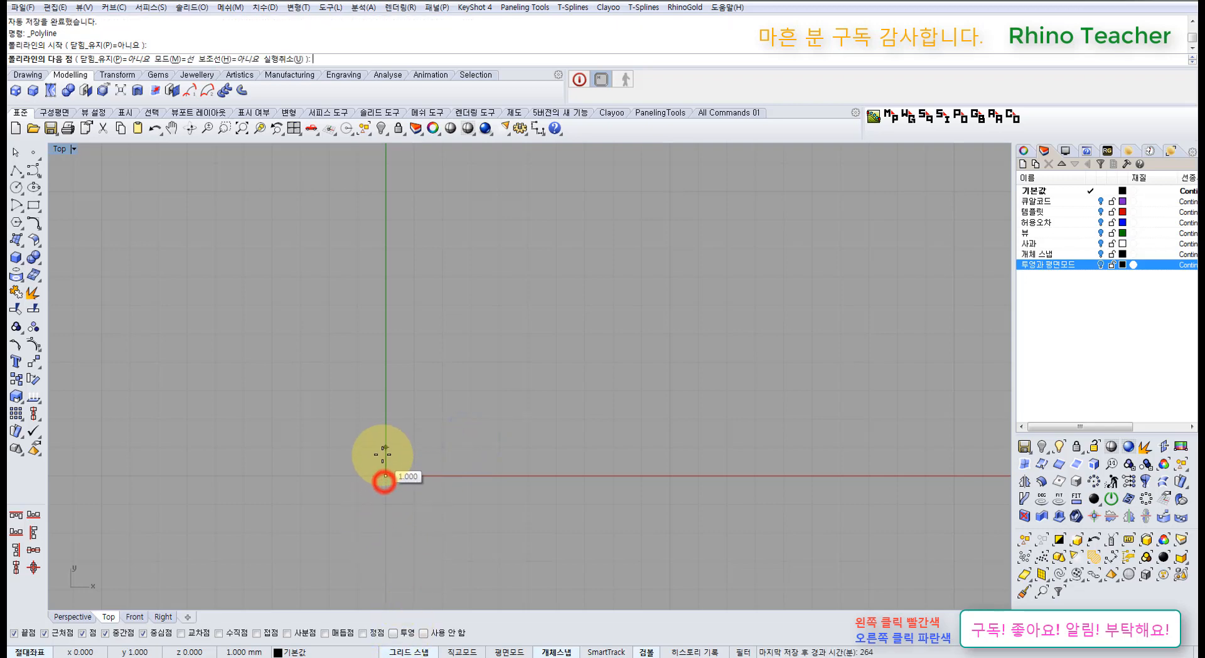
{"action": "left_click", "coordinate": [385, 447]}
{"action": "left_click", "coordinate": [414, 447]}
{"action": "left_click", "coordinate": [415, 419]}
{"action": "left_click", "coordinate": [442, 418]}
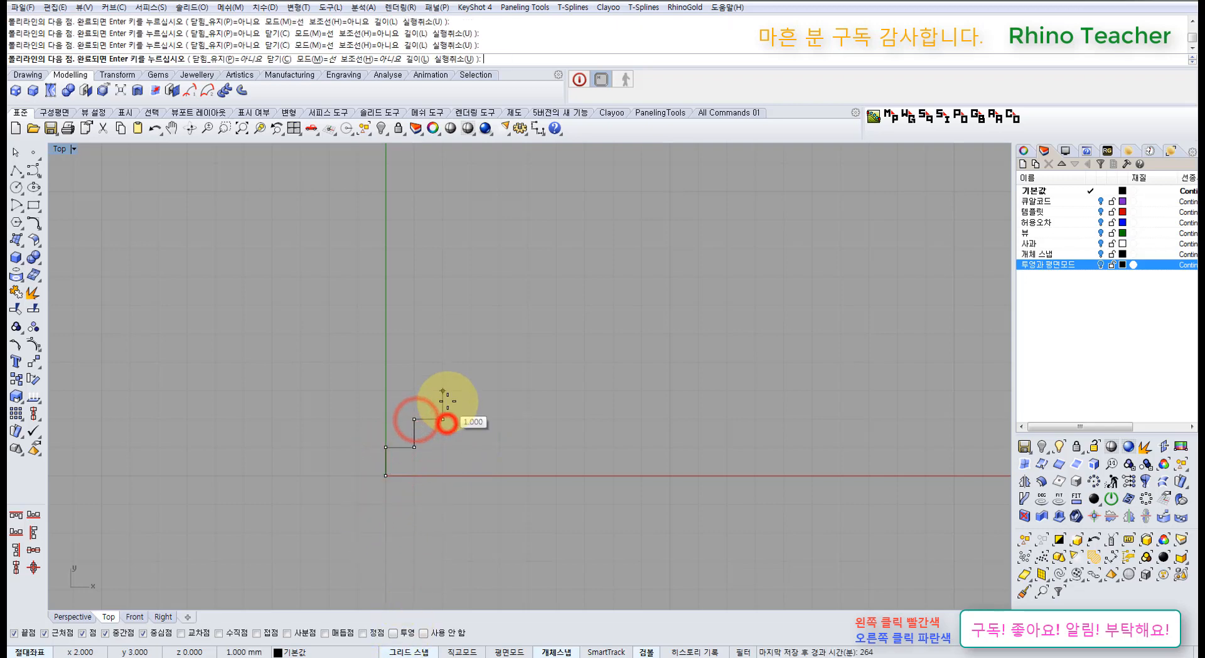
{"action": "left_click", "coordinate": [443, 392]}
{"action": "left_click", "coordinate": [470, 392]}
{"action": "left_click", "coordinate": [468, 364]}
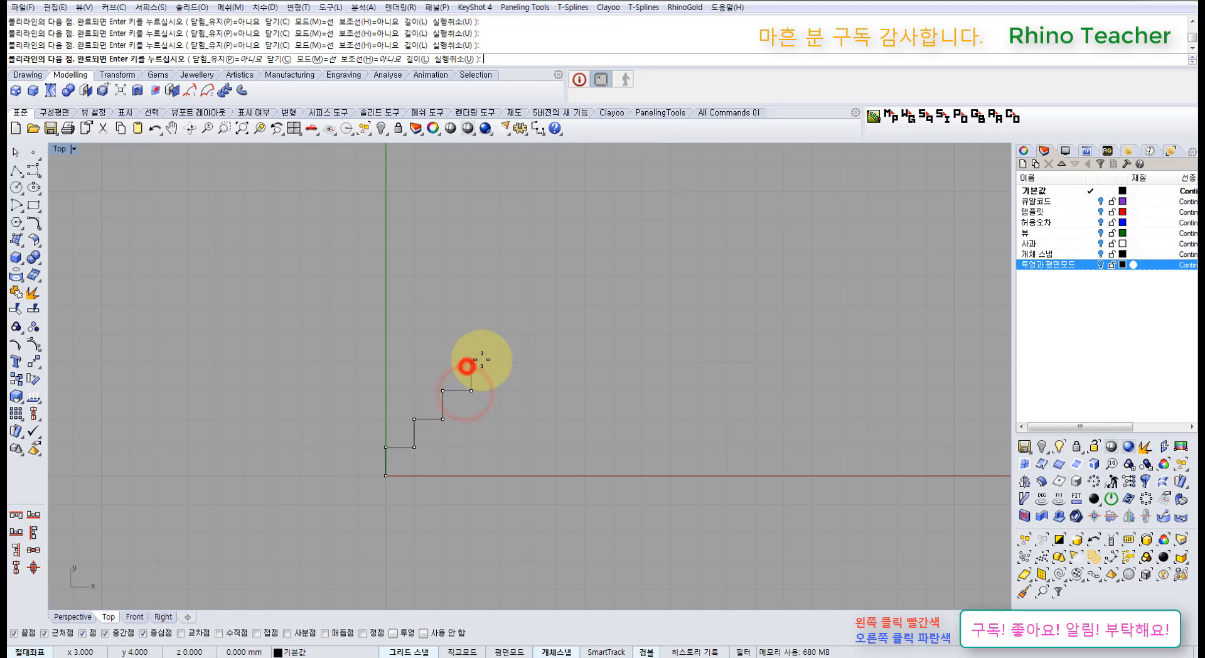
{"action": "left_click", "coordinate": [503, 363]}
{"action": "right_click", "coordinate": [503, 363]}
- Draw a vertical polyline about 19 mm long from origin 0 up along the Y axis
{"action": "scroll", "coordinate": [503, 361], "scroll_direction": "down", "scroll_amount": 4}
{"action": "right_click_drag", "start_coordinate": [504, 318], "coordinate": [443, 488]}
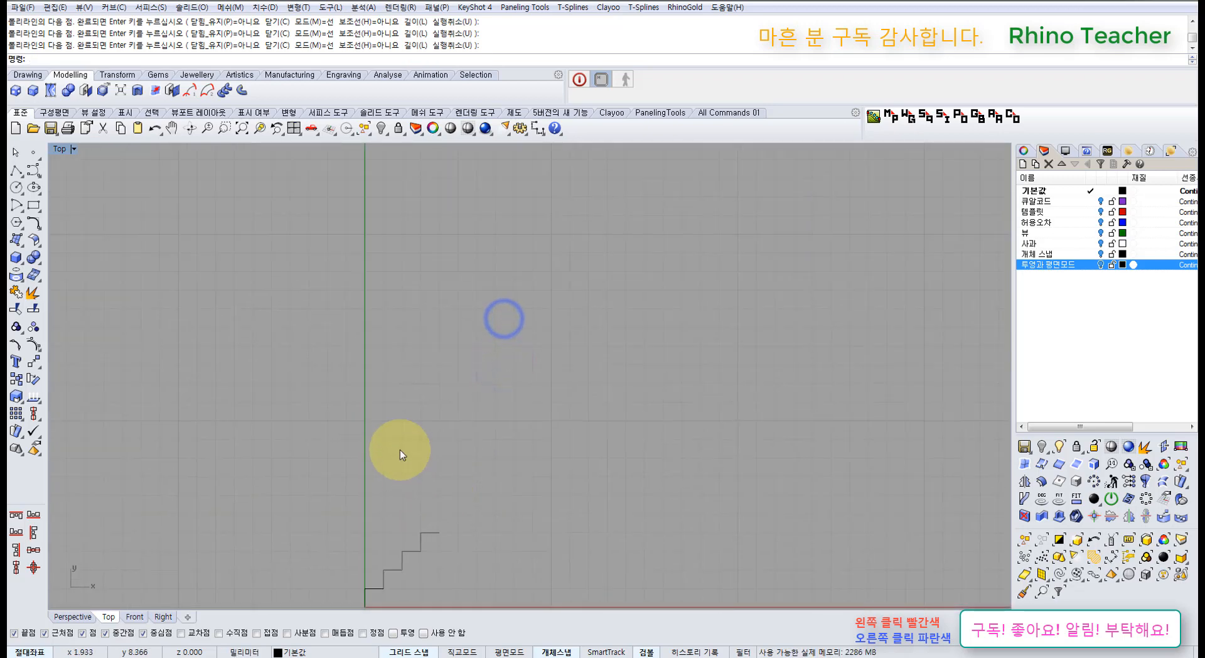
{"action": "left_click", "coordinate": [21, 170]}
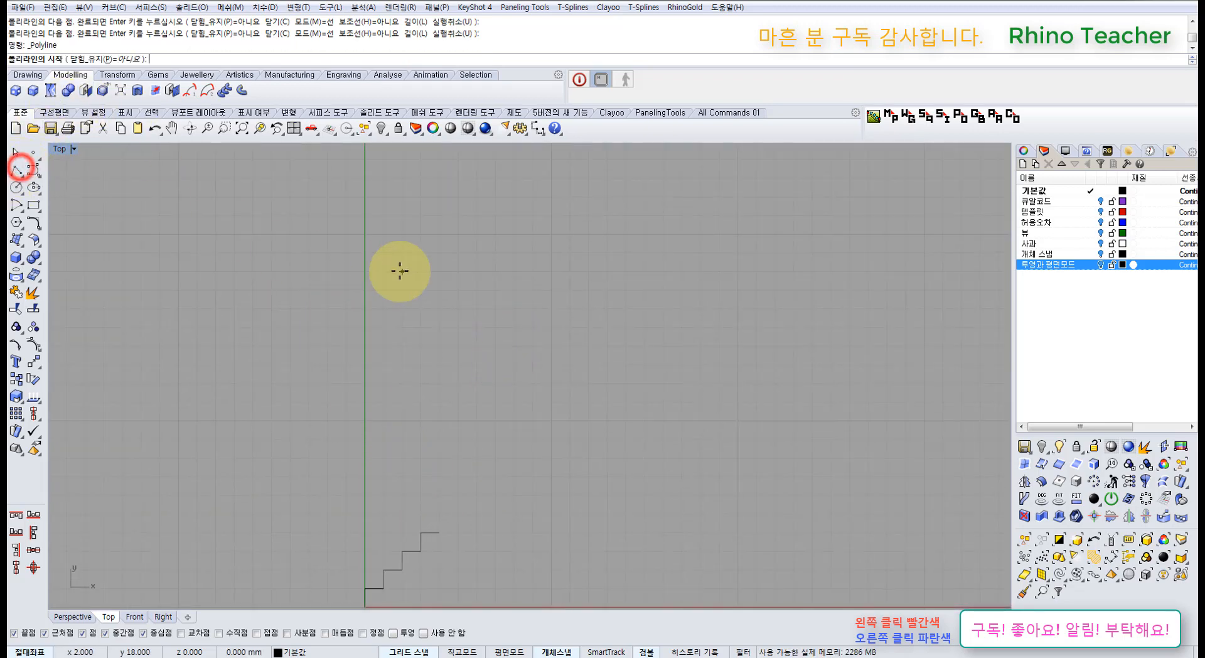
{"action": "type", "text": "0"}
{"action": "key", "text": "Return"}
{"action": "left_click", "coordinate": [400, 253]}
{"action": "right_click", "coordinate": [402, 251]}
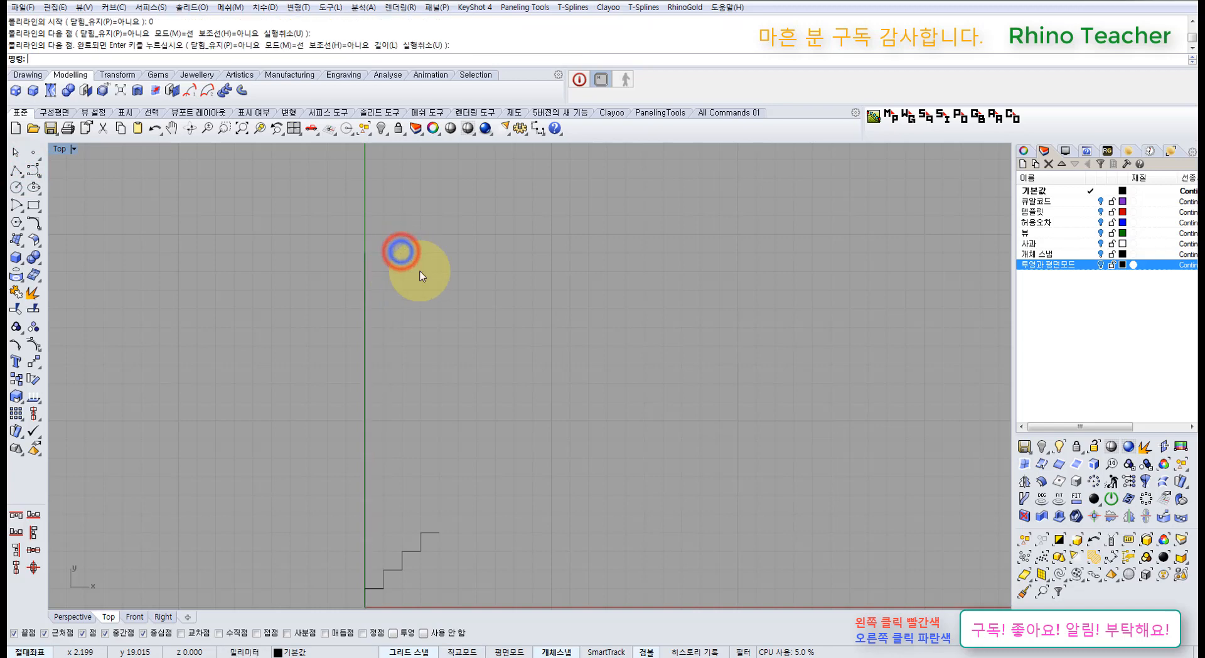
- With grid snap (그리드 스냅) off, draw a degree 3 curve from the vertical line, starting horizontally and bending down near the X axis
{"action": "left_click", "coordinate": [35, 170]}
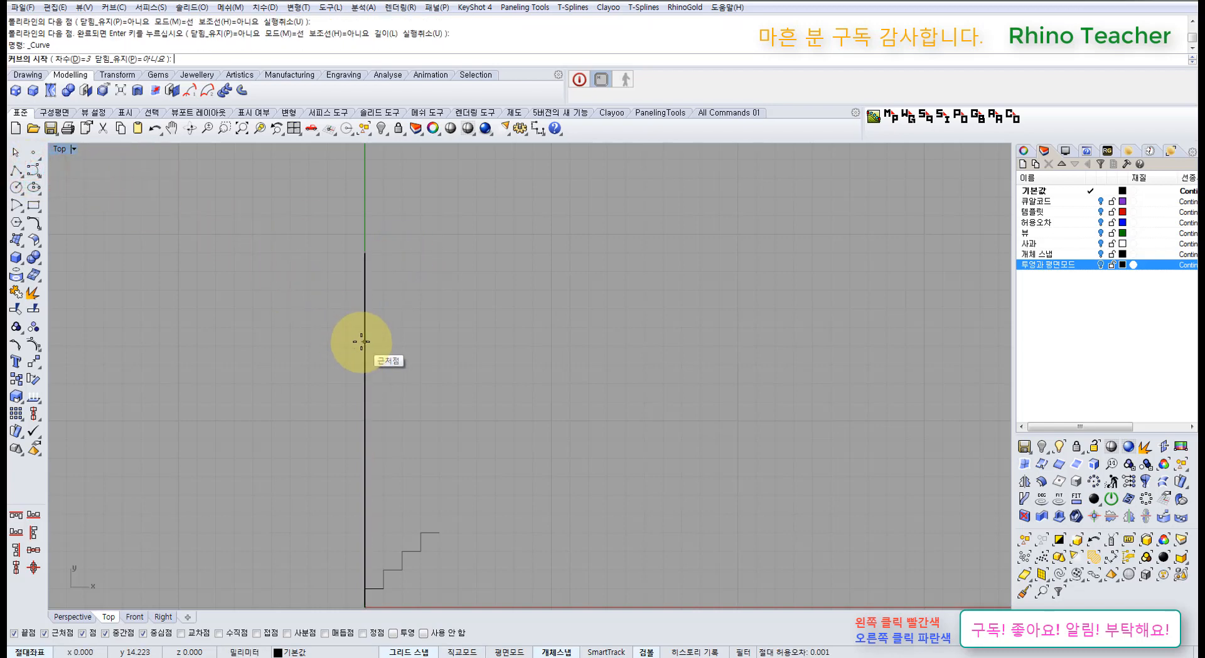
{"action": "scroll", "coordinate": [362, 341], "scroll_direction": "down", "scroll_amount": 4}
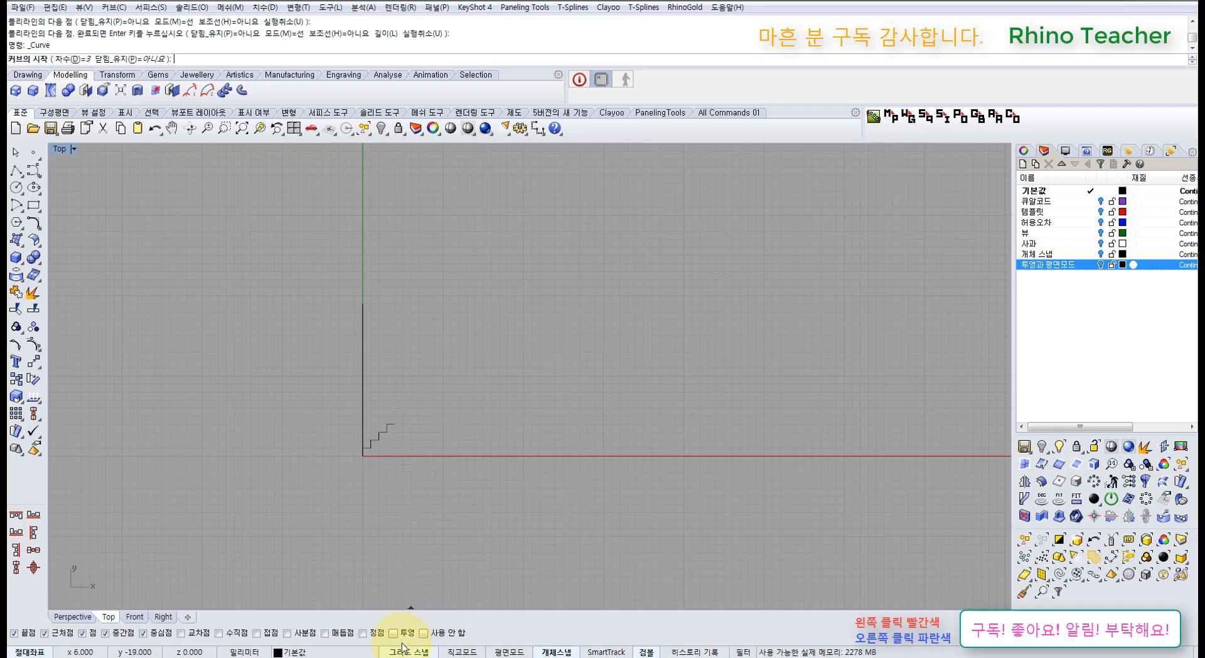
{"action": "scroll", "coordinate": [337, 350], "scroll_direction": "up", "scroll_amount": 10}
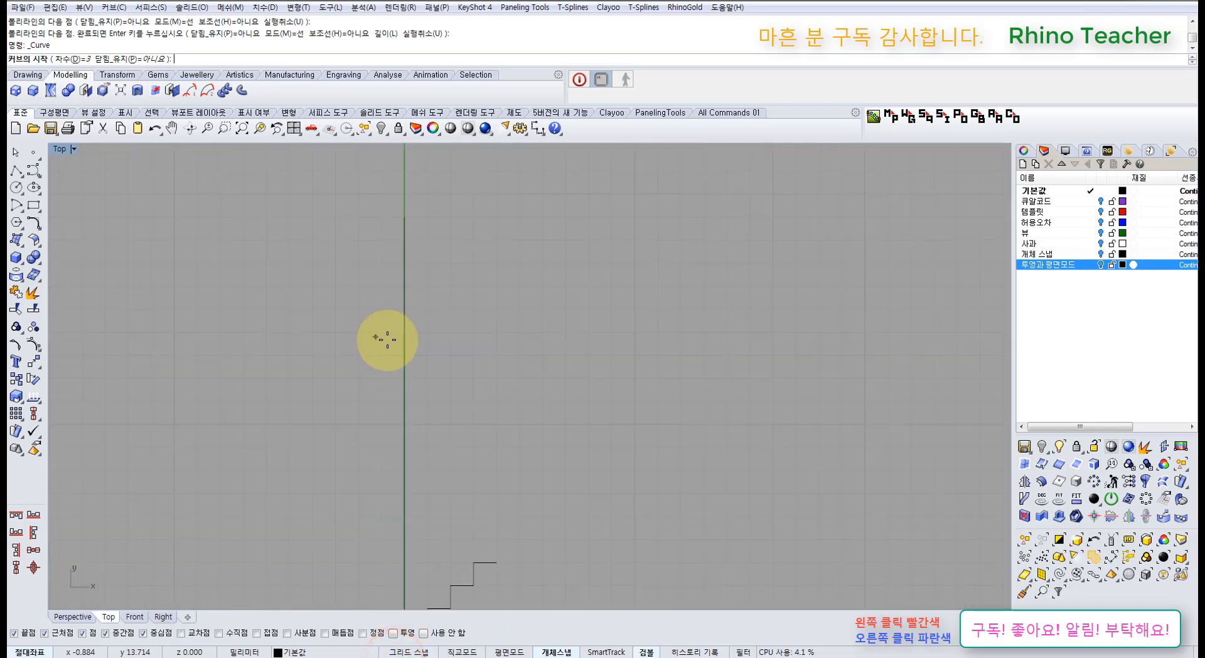
{"action": "scroll", "coordinate": [388, 344], "scroll_direction": "down", "scroll_amount": 6}
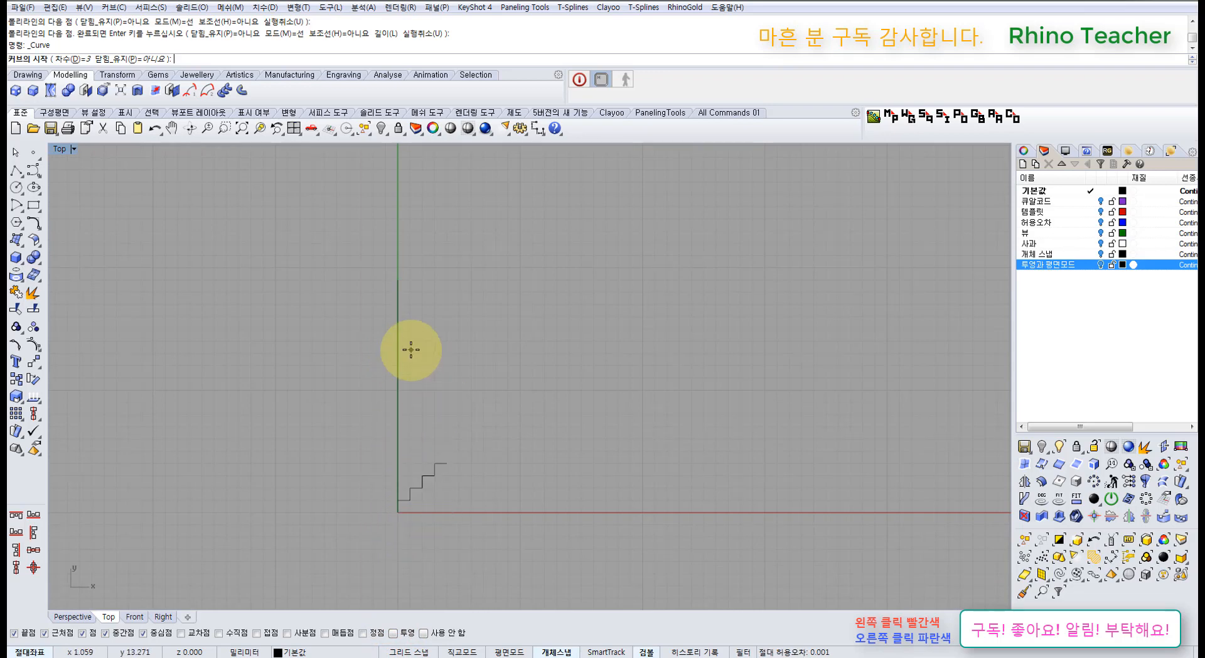
{"action": "scroll", "coordinate": [410, 349], "scroll_direction": "up", "scroll_amount": 8}
{"action": "left_click", "coordinate": [384, 349]}
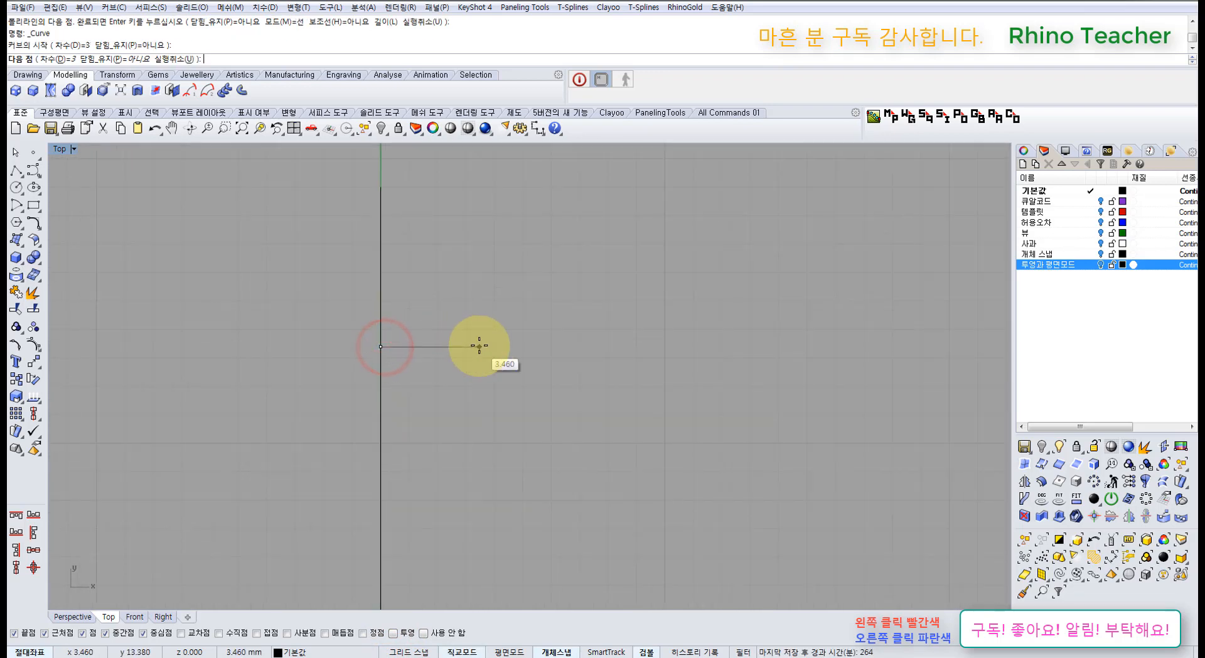
{"action": "left_click", "coordinate": [479, 346]}
{"action": "scroll", "coordinate": [502, 370], "scroll_direction": "down", "scroll_amount": 3}
{"action": "left_click", "coordinate": [579, 425]}
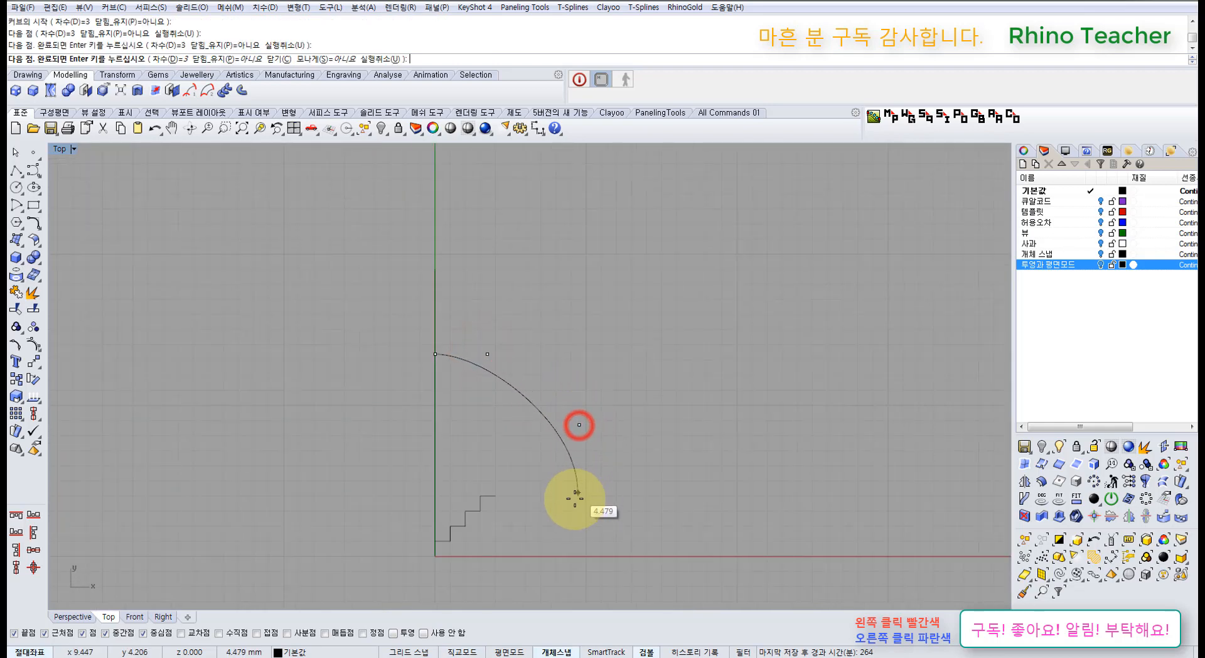
{"action": "left_click", "coordinate": [572, 497]}
{"action": "left_click", "coordinate": [571, 531]}
{"action": "right_click", "coordinate": [571, 534]}
- Delete the bent curve and the vertical line, keeping the stair-shaped polyline
{"action": "left_click_drag", "start_coordinate": [602, 517], "coordinate": [541, 444]}
{"action": "right_click_drag", "start_coordinate": [538, 433], "coordinate": [511, 445]}
{"action": "key", "text": "Delete"}
{"action": "left_click_drag", "start_coordinate": [528, 331], "coordinate": [295, 420]}
{"action": "key", "text": "Delete"}
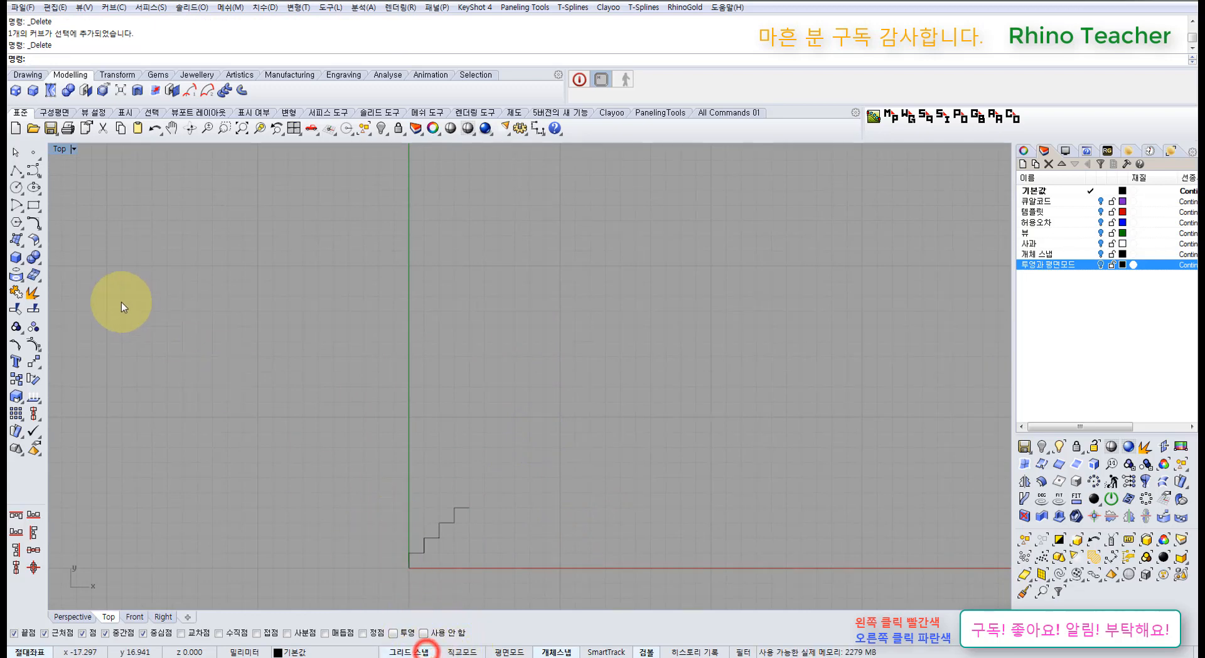
- Draw a small degree 3 curve with grid snap from 0,17, placing its control points 1 mm apart in alternating horizontal and vertical steps
{"action": "left_click", "coordinate": [33, 170]}
{"action": "scroll", "coordinate": [401, 314], "scroll_direction": "up", "scroll_amount": 5}
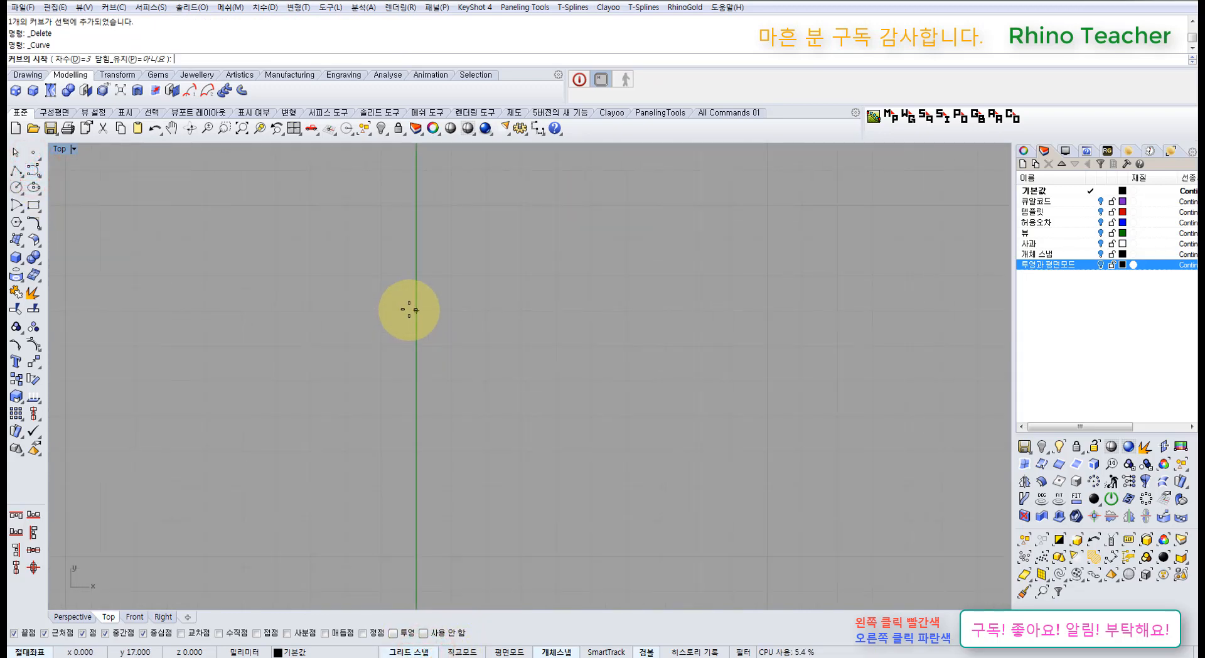
{"action": "left_click", "coordinate": [409, 309]}
{"action": "left_click", "coordinate": [447, 312]}
{"action": "left_click", "coordinate": [450, 352]}
{"action": "left_click", "coordinate": [490, 357]}
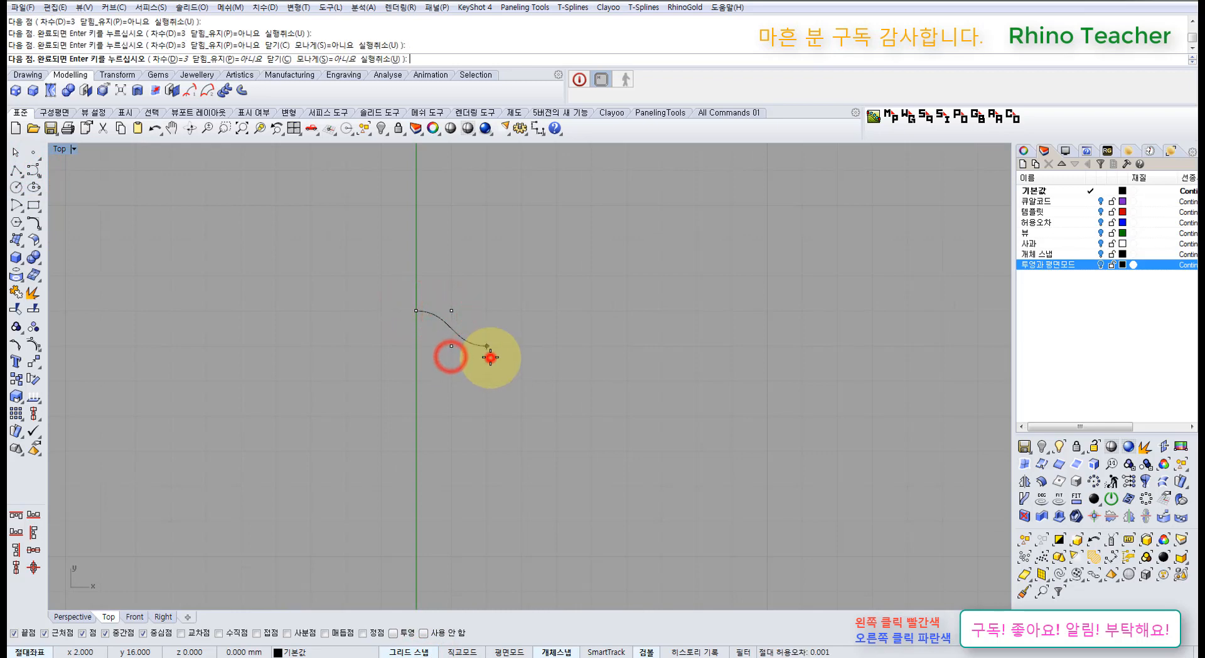
{"action": "left_click", "coordinate": [483, 381]}
{"action": "right_click", "coordinate": [482, 382]}
- Delete the small grid-snapped curve and the stair-shaped polyline at the origin
{"action": "left_click_drag", "start_coordinate": [507, 396], "coordinate": [444, 340]}
{"action": "scroll", "coordinate": [491, 371], "scroll_direction": "down", "scroll_amount": 4}
{"action": "right_click_drag", "start_coordinate": [490, 371], "coordinate": [439, 347]}
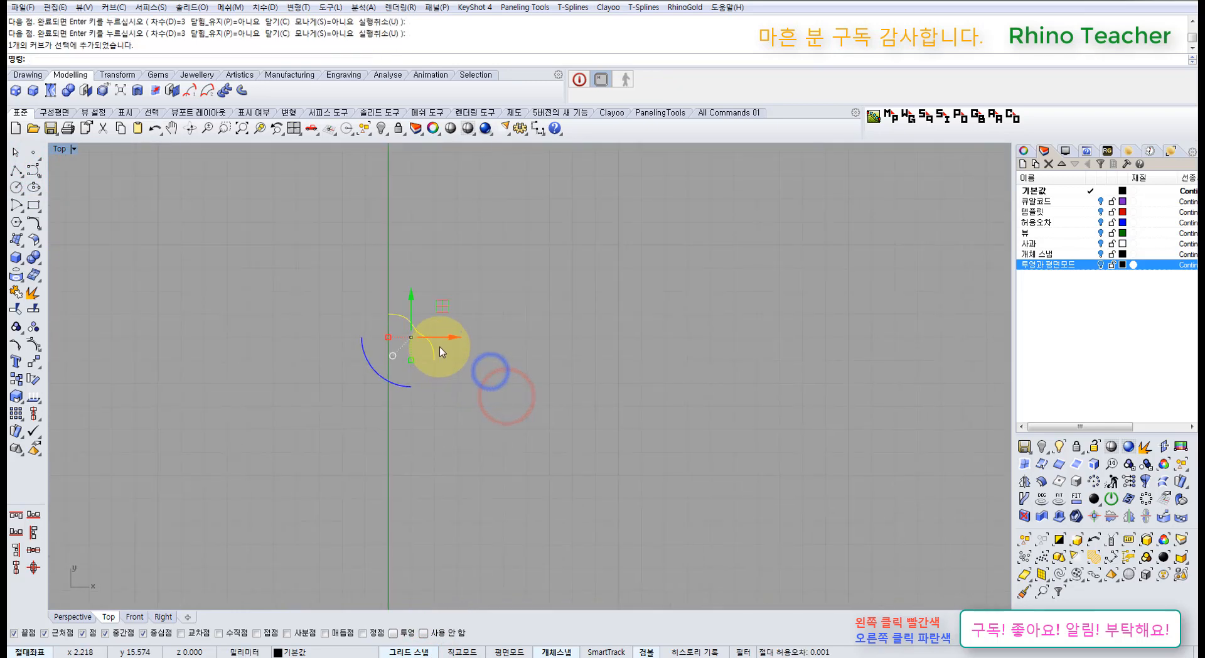
{"action": "key", "text": "Delete"}
{"action": "right_click_drag", "start_coordinate": [455, 423], "coordinate": [505, 262]}
{"action": "scroll", "coordinate": [493, 364], "scroll_direction": "down", "scroll_amount": 8}
{"action": "right_click_drag", "start_coordinate": [505, 404], "coordinate": [472, 404]}
{"action": "left_click_drag", "start_coordinate": [514, 461], "coordinate": [429, 373]}
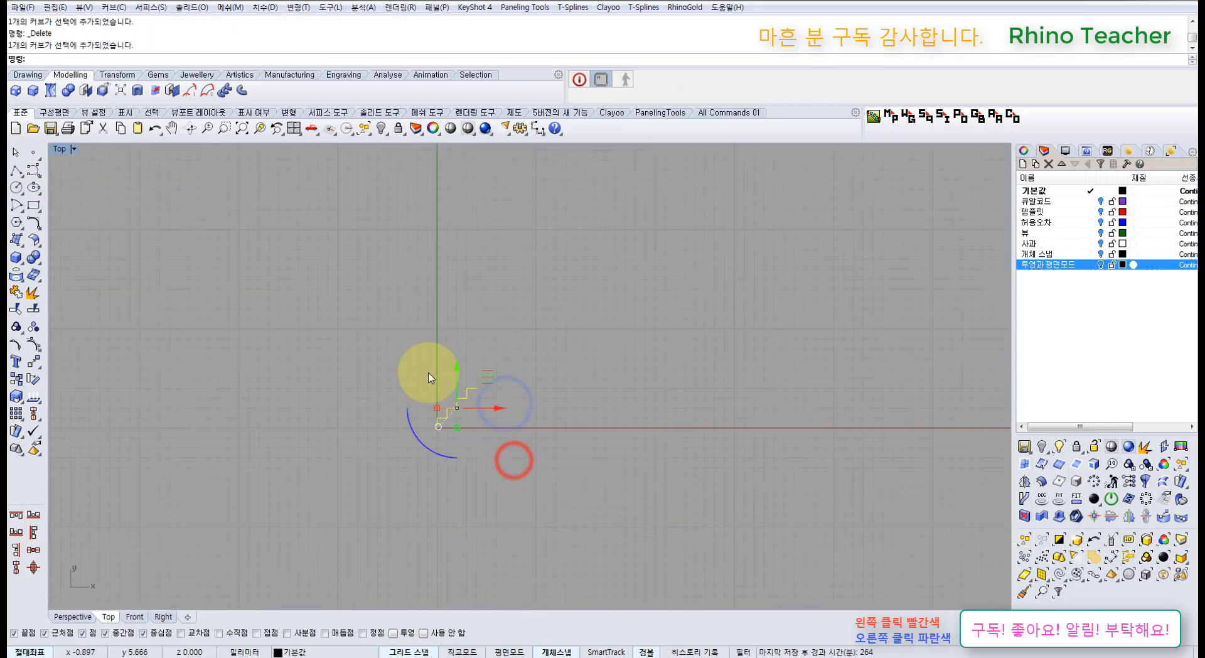
{"action": "key", "text": "Delete"}
- Turn grid snap (그리드 스냅) off and start a polyline at origin 0 to demonstrate ortho mode (직교모드)
{"action": "left_click", "coordinate": [397, 653]}
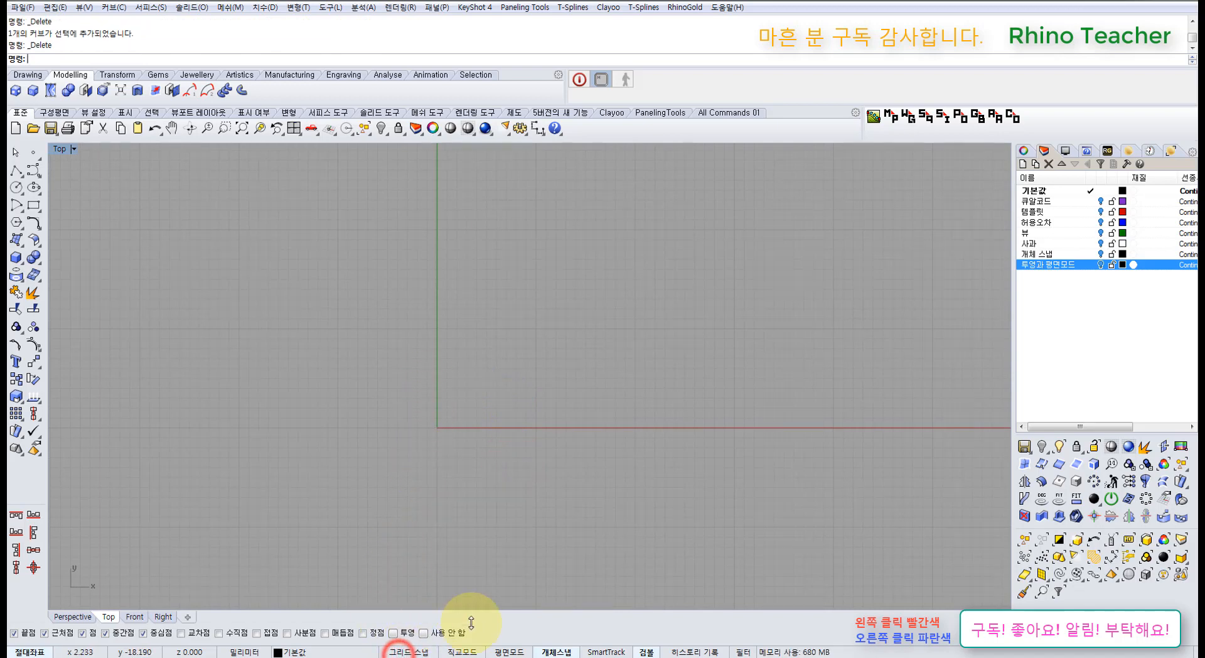
{"action": "left_click", "coordinate": [17, 168]}
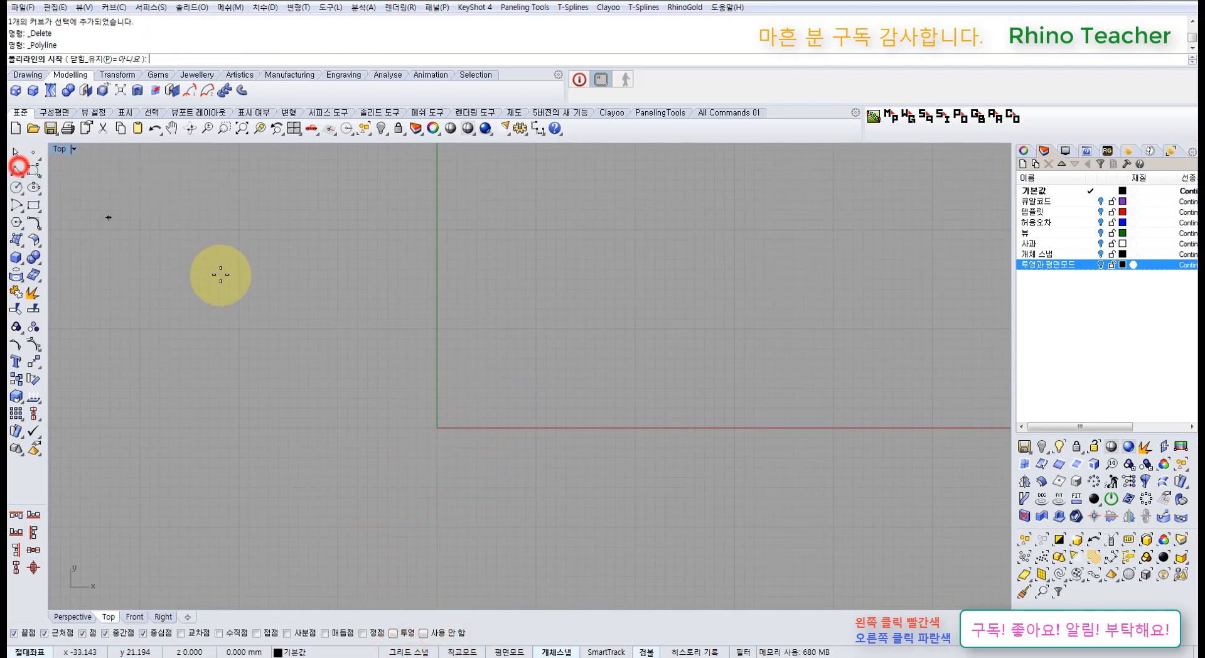
{"action": "type", "text": "0"}
{"action": "key", "text": "Return"}
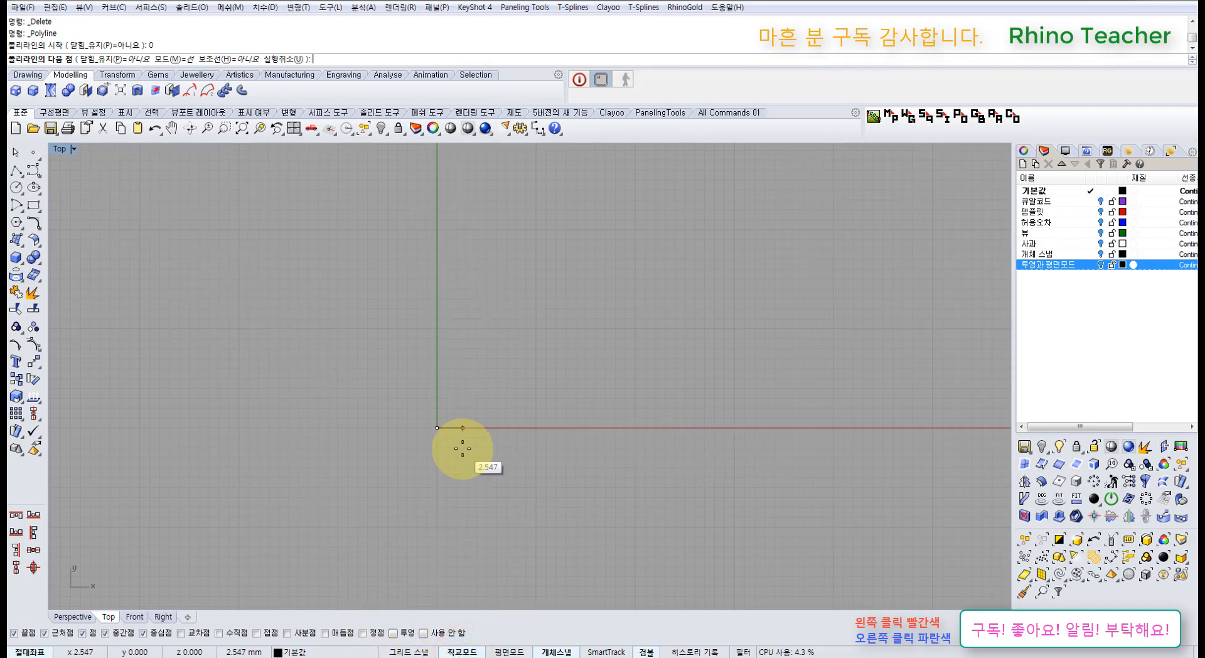
- Detach the object snap (개체 스냅) palette, toggle ortho mode from it during the polyline, and end the polyline
{"action": "left_click", "coordinate": [352, 131]}
{"action": "left_click_drag", "start_coordinate": [368, 139], "coordinate": [343, 193]}
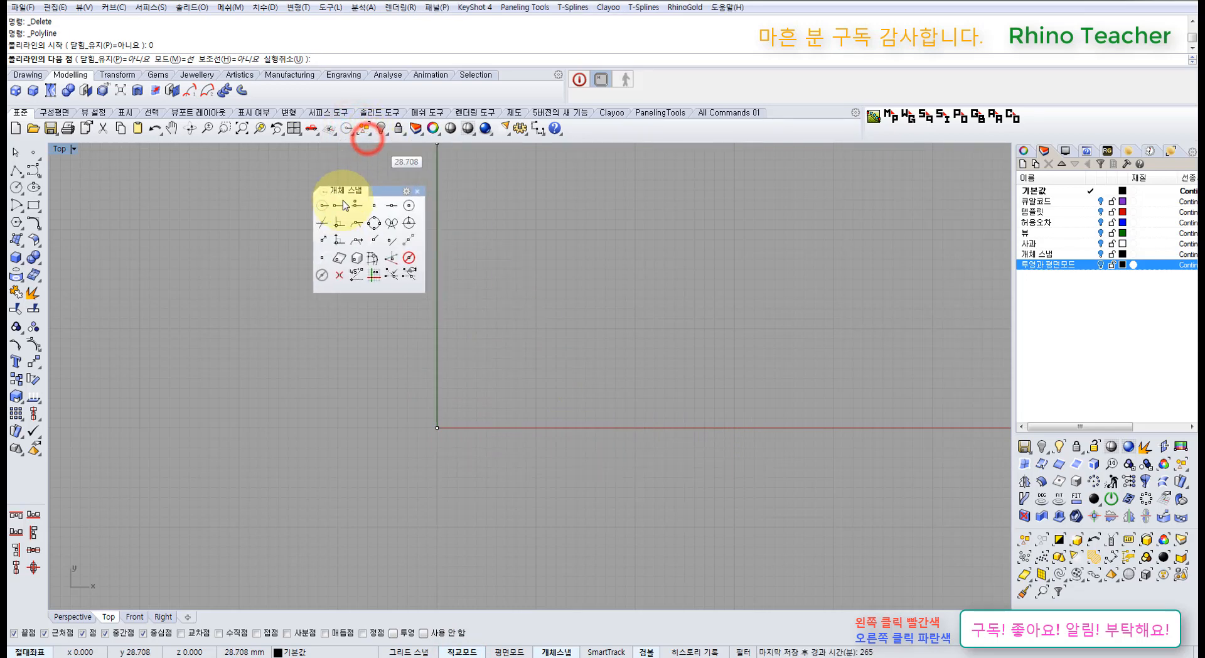
{"action": "left_click", "coordinate": [355, 276]}
{"action": "left_click", "coordinate": [356, 277]}
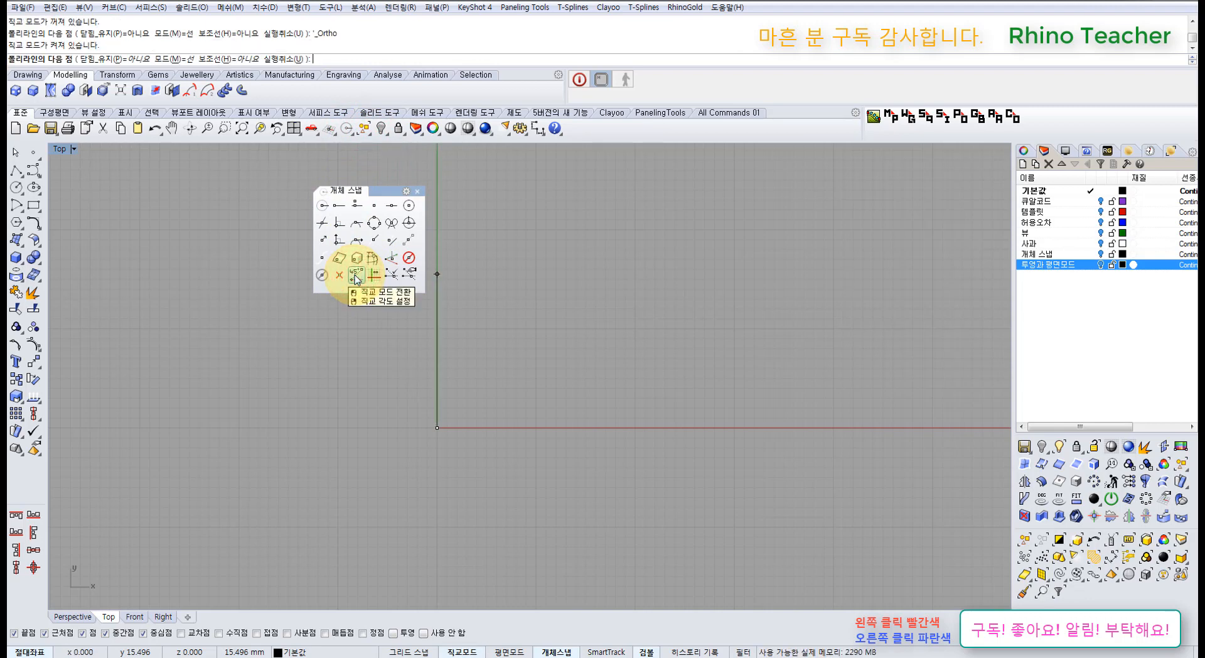
{"action": "left_click", "coordinate": [355, 276]}
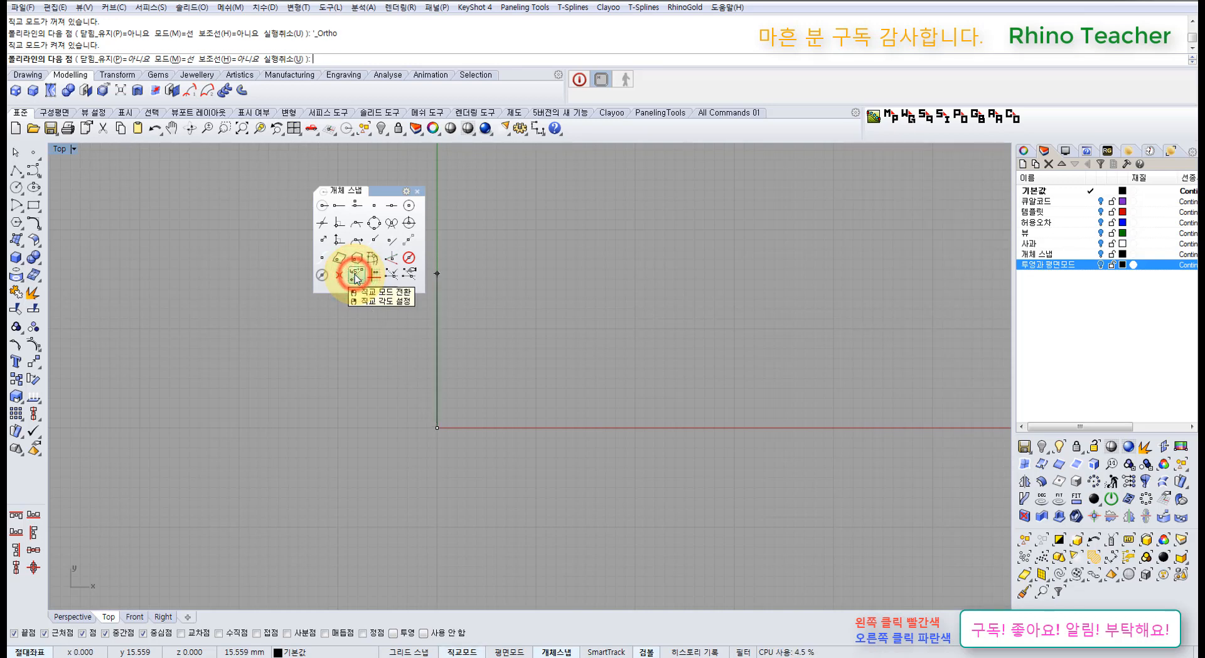
{"action": "right_click", "coordinate": [405, 362]}
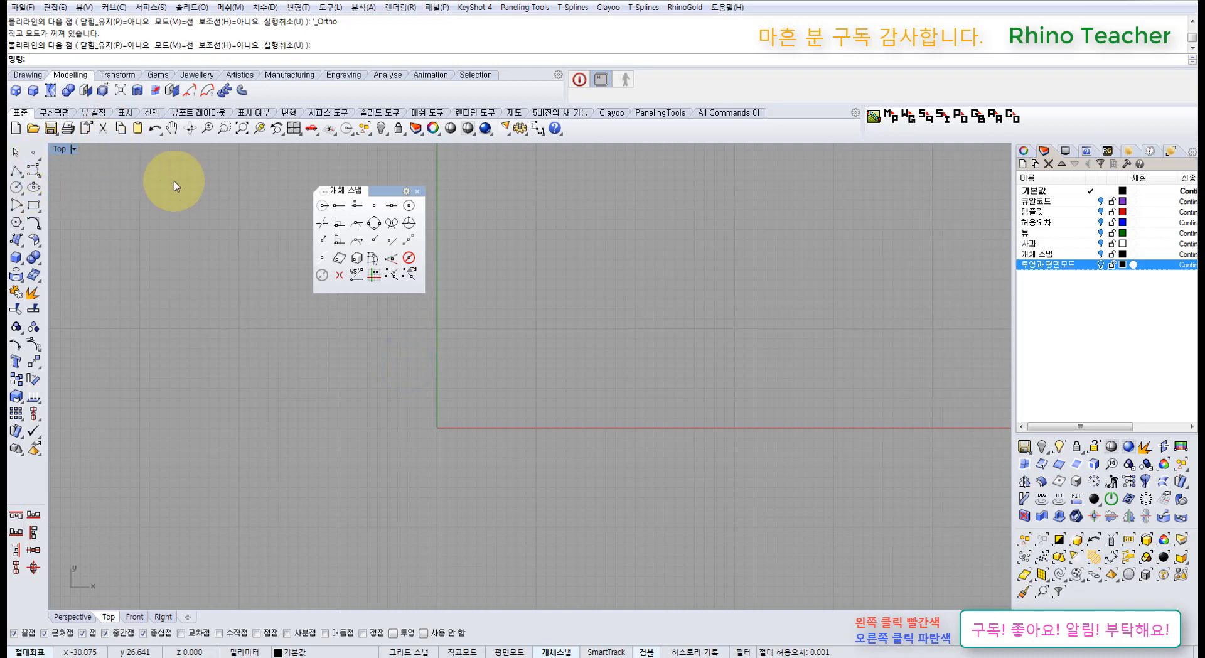
- Try a polyline from origin 0 with angle constraints <45 and <10, ending it without a segment, and close the 개체 스냅 palette
{"action": "left_click", "coordinate": [42, 173]}
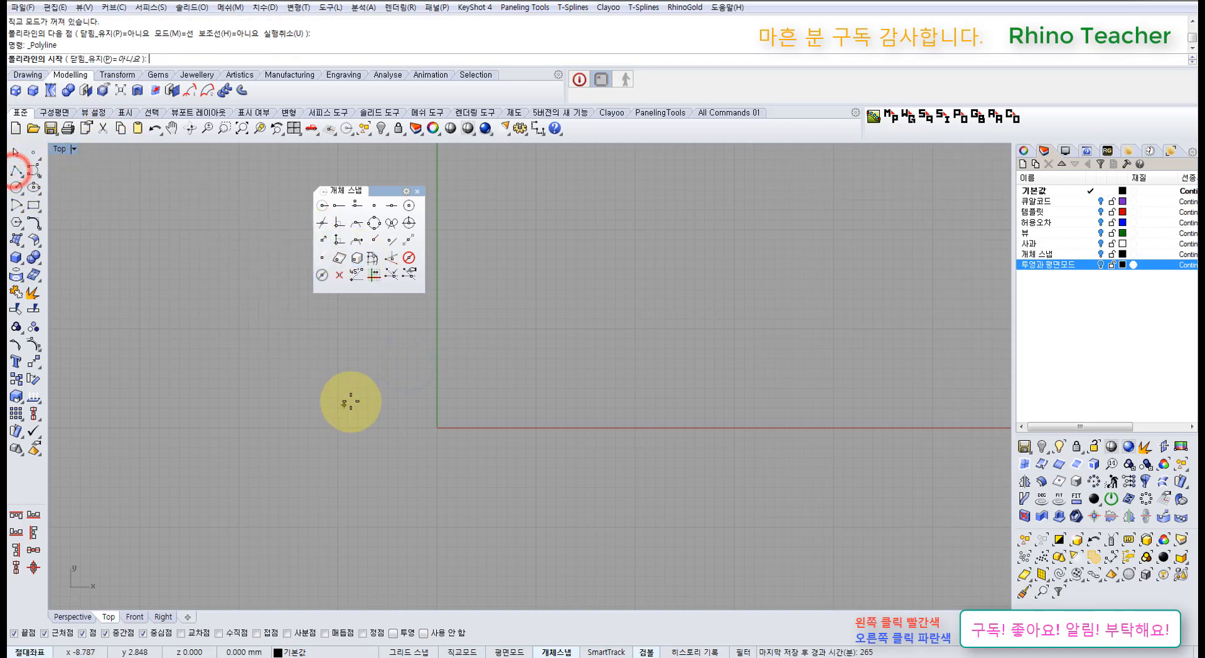
{"action": "right_click_drag", "start_coordinate": [380, 351], "coordinate": [418, 421]}
{"action": "type", "text": "0"}
{"action": "key", "text": "Return"}
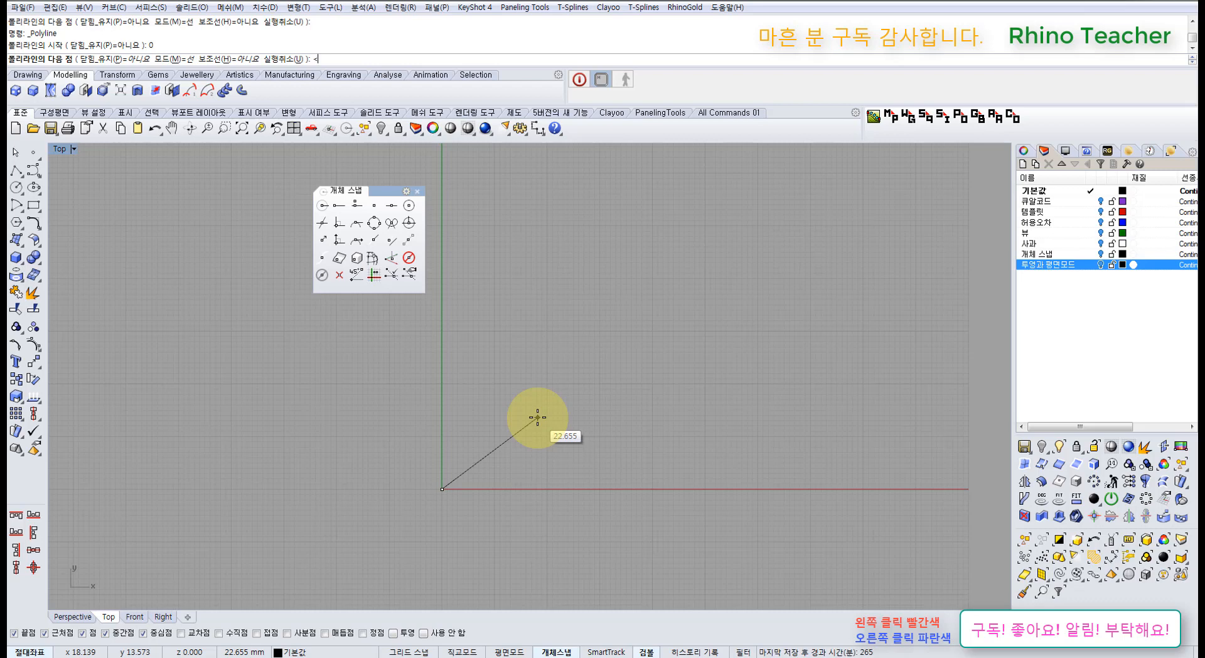
{"action": "key", "text": "Return"}
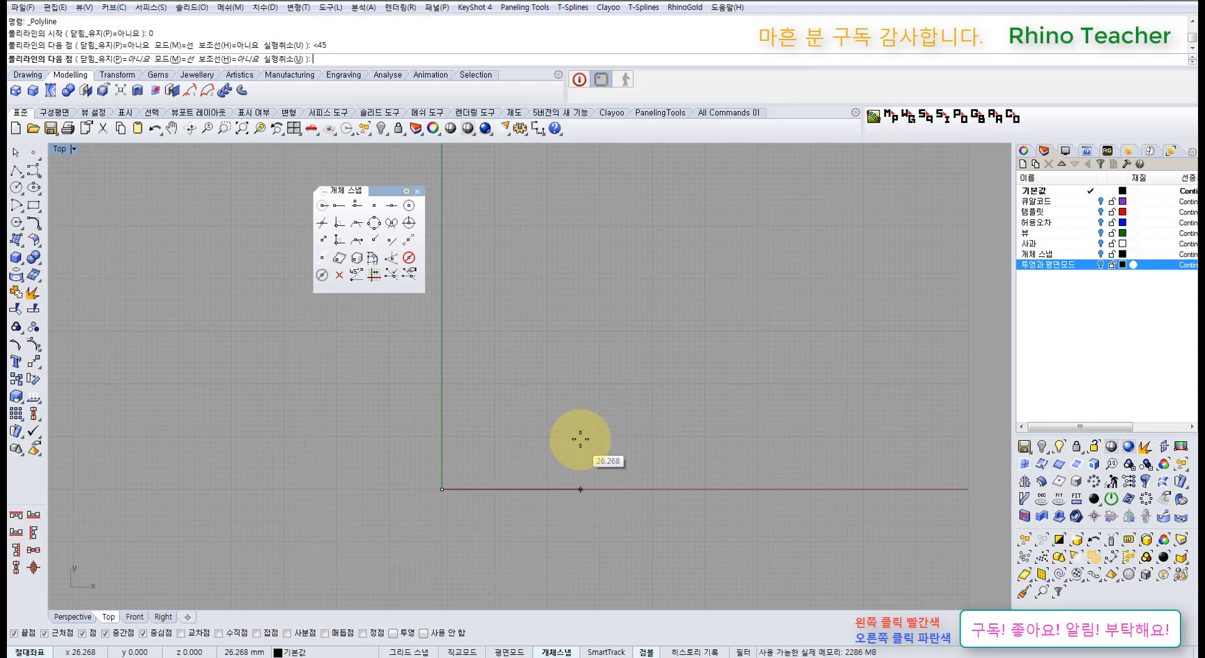
{"action": "type", "text": "0"}
{"action": "key", "text": "Return"}
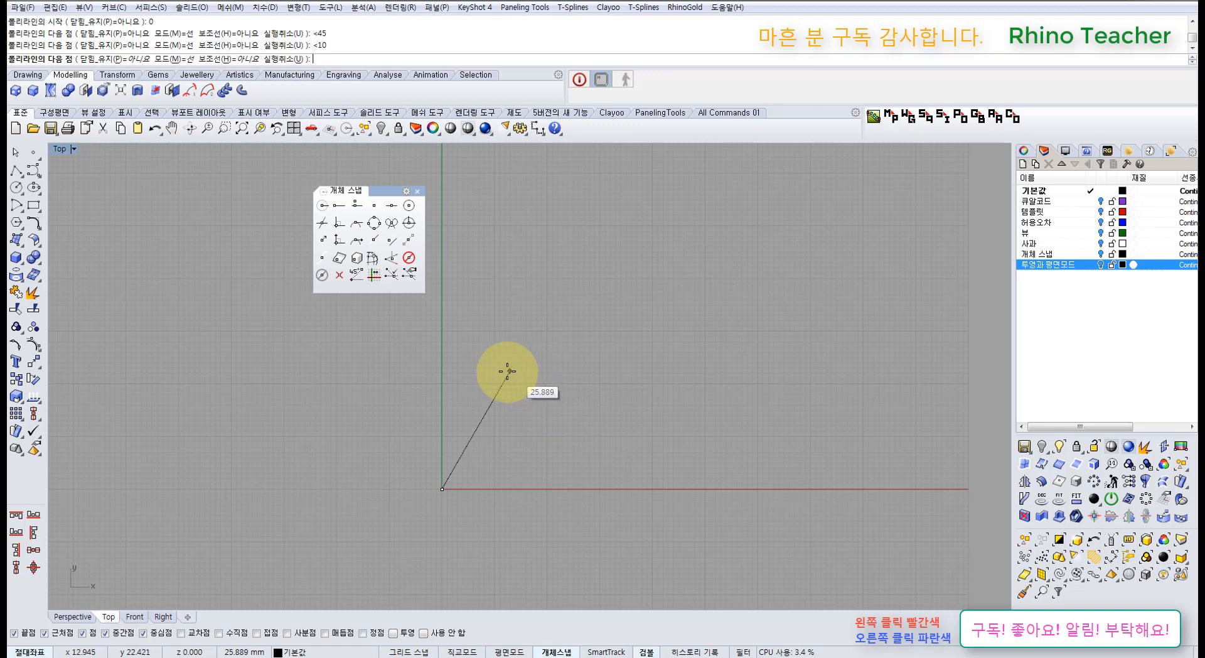
{"action": "right_click", "coordinate": [466, 364]}
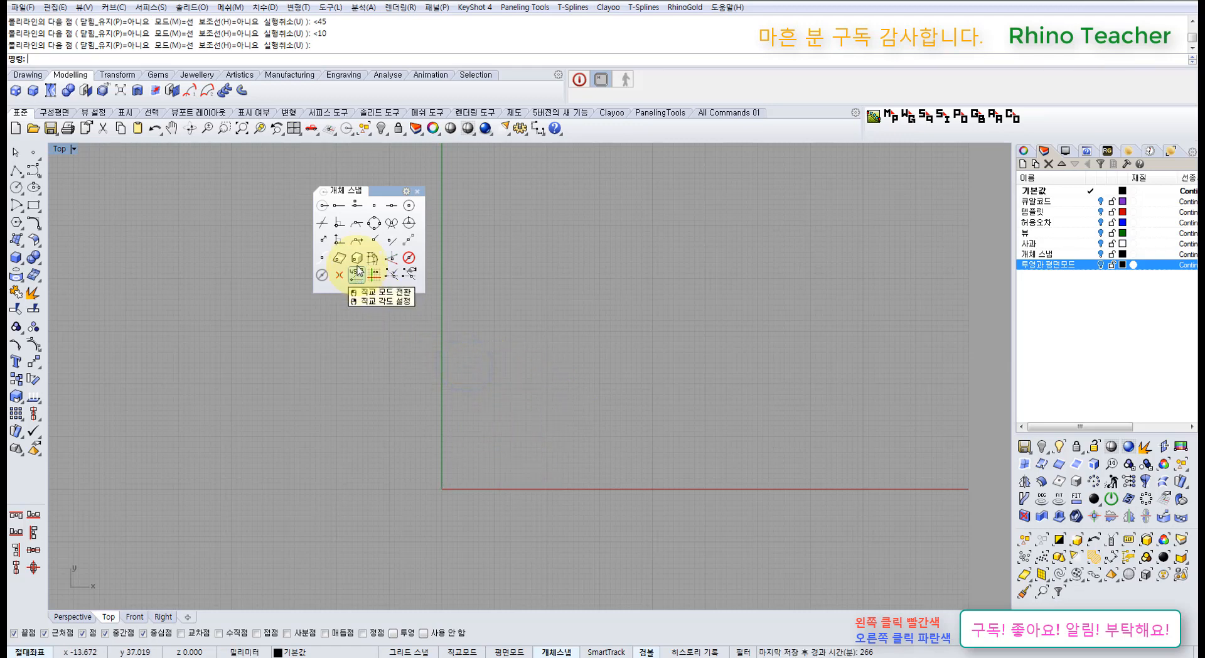
{"action": "left_click", "coordinate": [417, 191]}
- Turn planar mode (평면모드) on, show the 투영과 평면모드 layer, select its two boxes, and hide the layer again
{"action": "right_click_drag", "start_coordinate": [534, 464], "coordinate": [514, 430]}
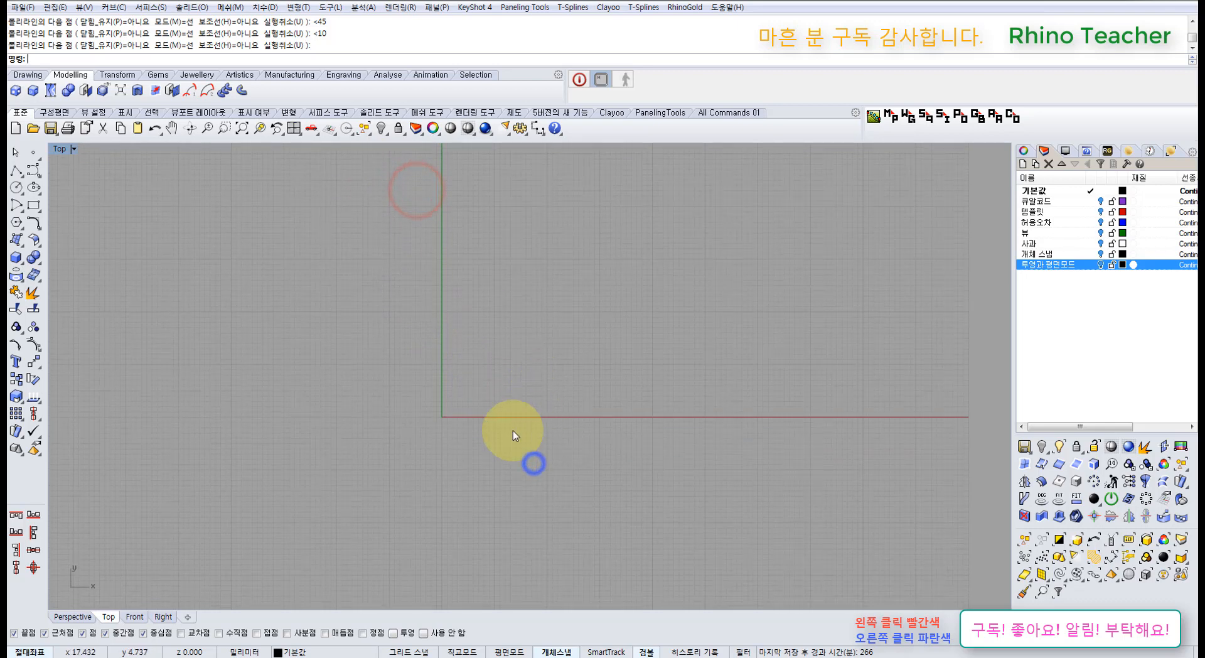
{"action": "left_click", "coordinate": [505, 653]}
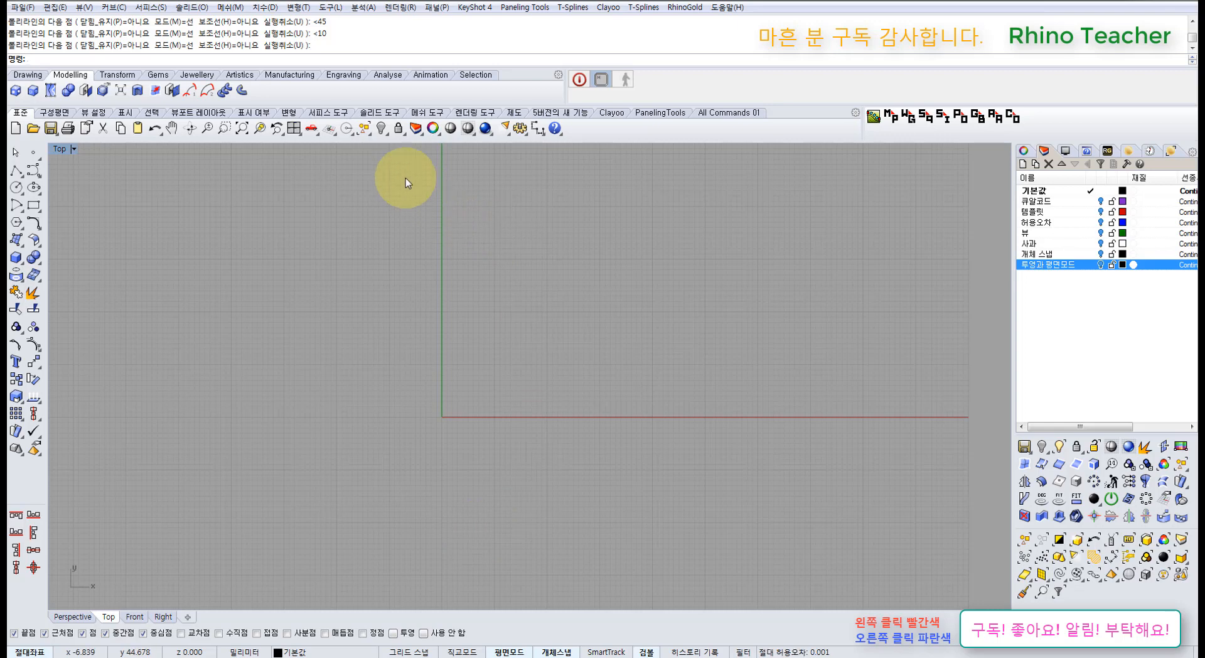
{"action": "left_click", "coordinate": [1102, 265]}
{"action": "right_click_drag", "start_coordinate": [592, 319], "coordinate": [527, 329]}
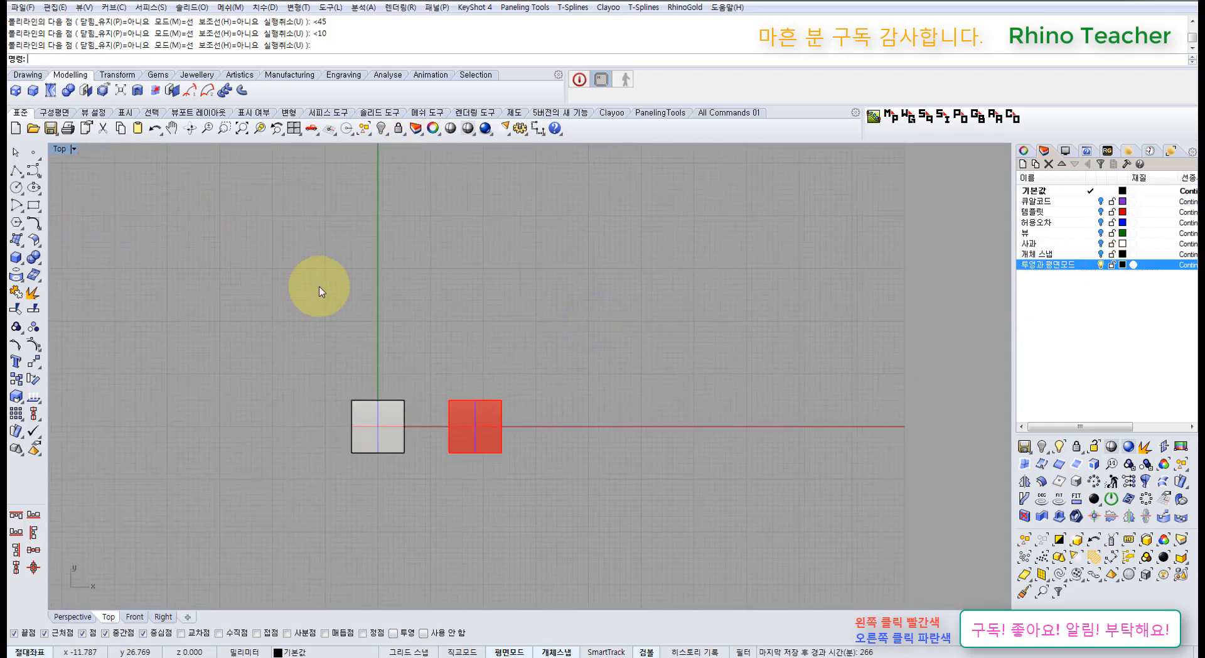
{"action": "left_click_drag", "start_coordinate": [568, 342], "coordinate": [335, 495]}
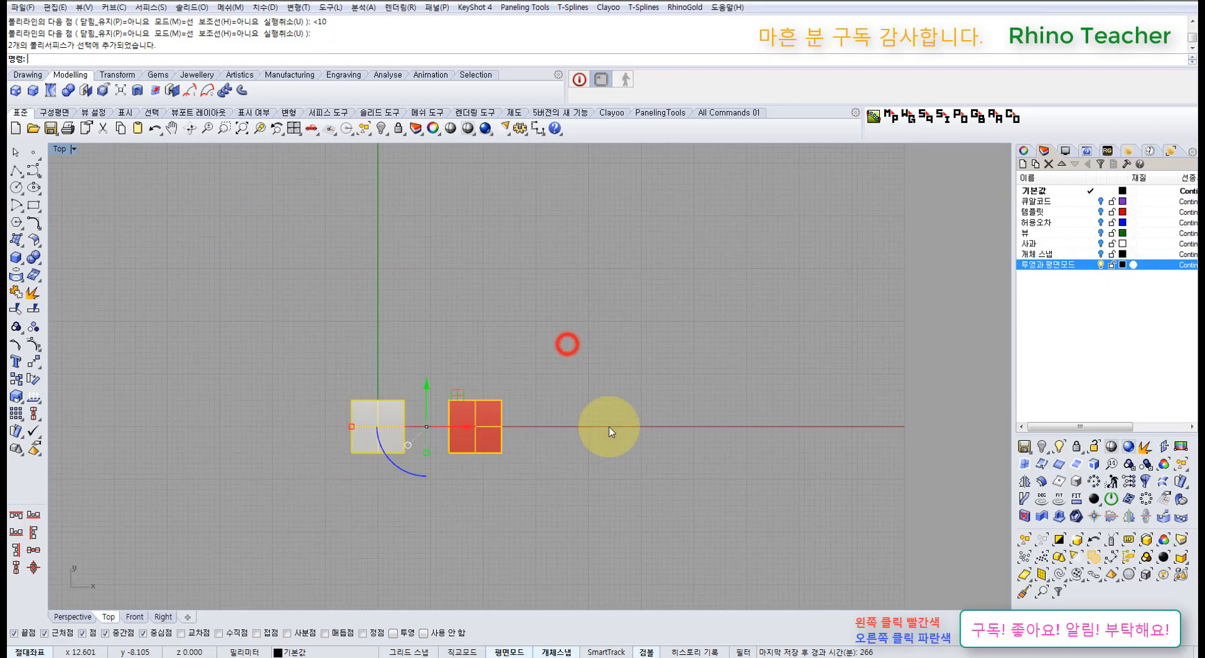
{"action": "left_click", "coordinate": [1102, 265]}
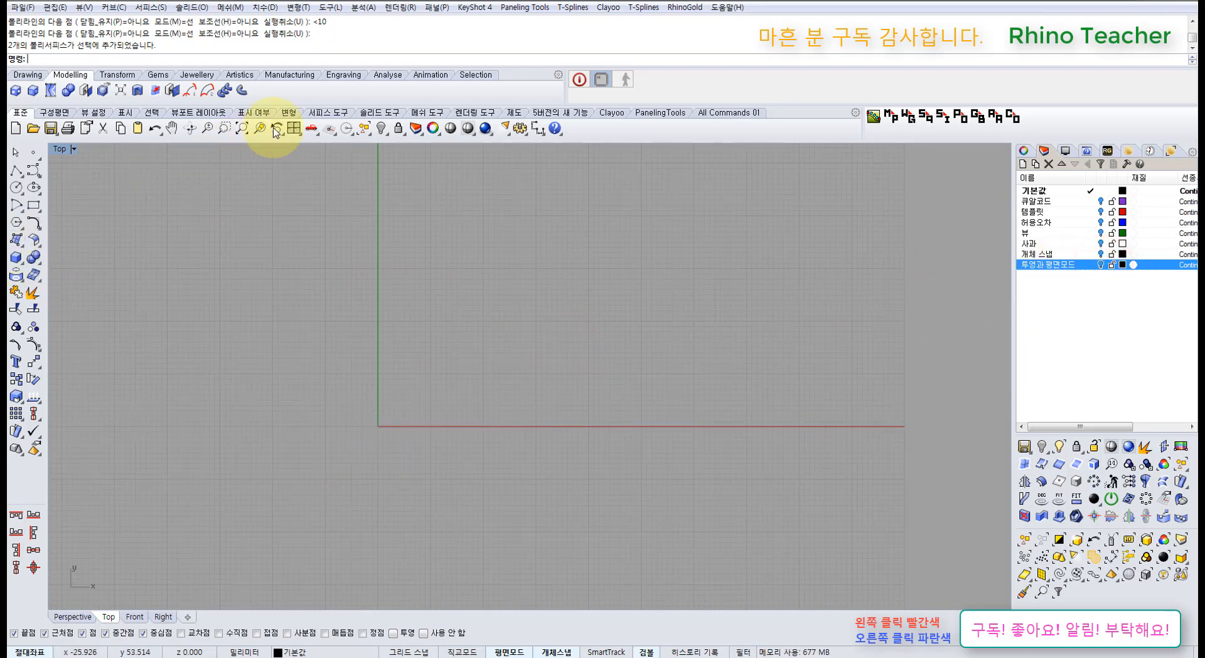
- Switch to the reset four-viewport layout and turn planar mode (평면모드) off
{"action": "left_click", "coordinate": [298, 125]}
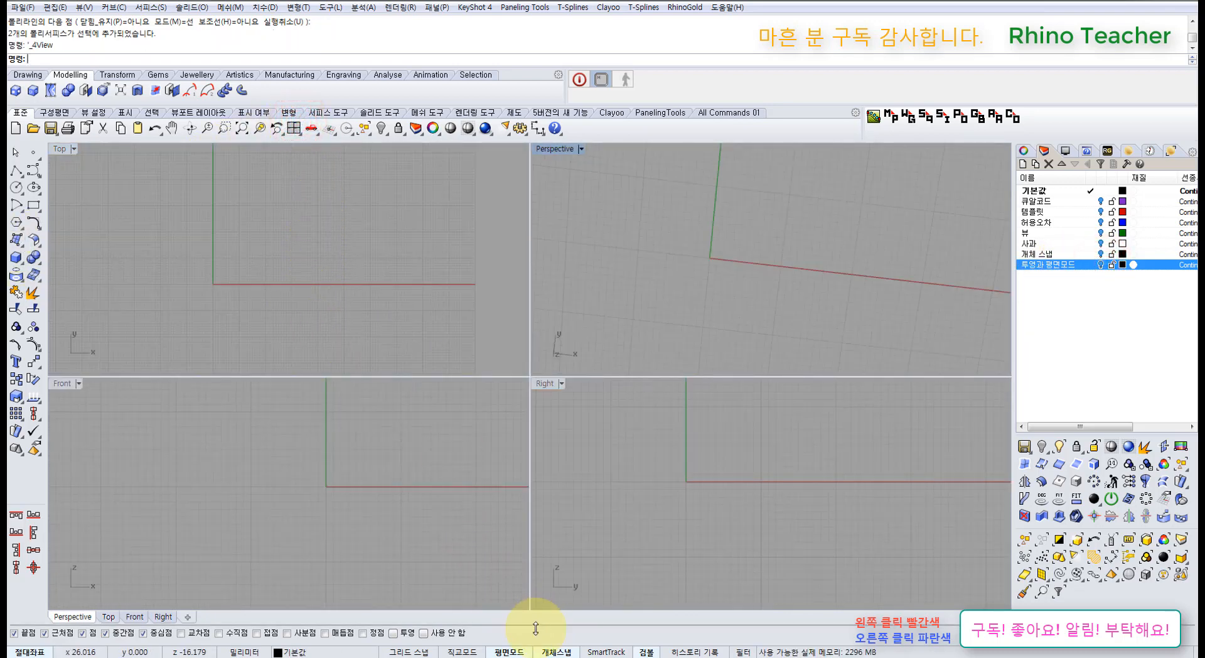
{"action": "left_click", "coordinate": [510, 653]}
{"action": "right_click_drag", "start_coordinate": [307, 253], "coordinate": [427, 260]}
{"action": "left_click", "coordinate": [292, 128]}
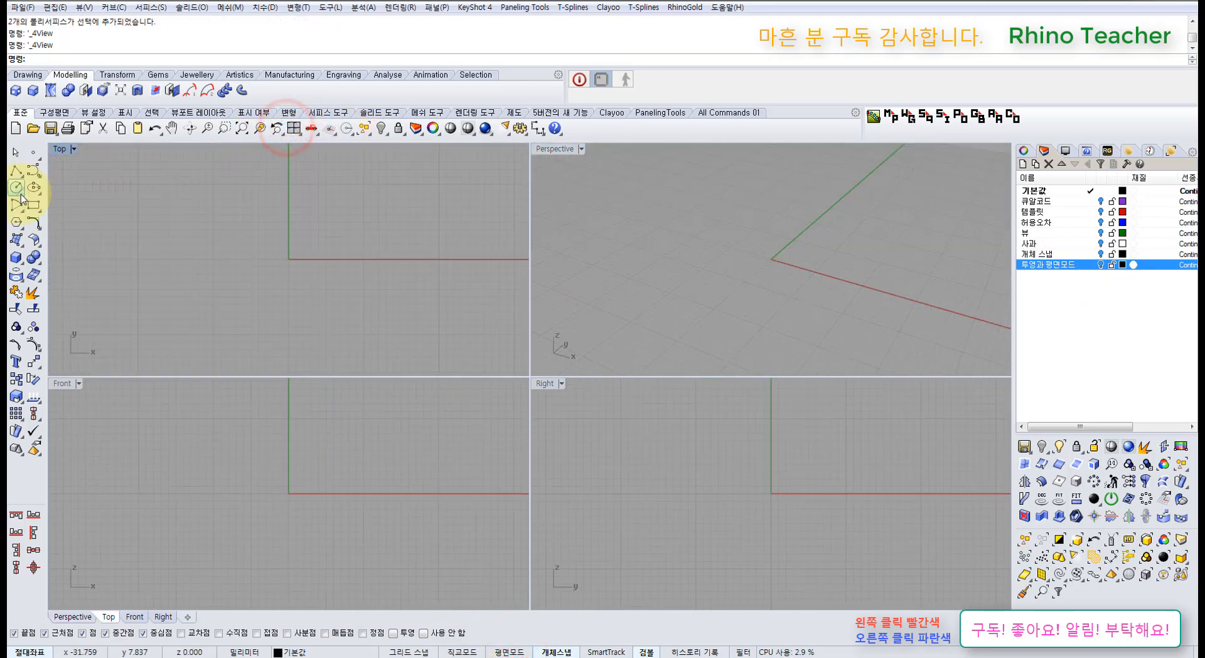
- Create a small sphere centred at origin 0 and leave only the 끝점 object snap enabled
{"action": "left_click", "coordinate": [20, 269]}
{"action": "left_click", "coordinate": [63, 263]}
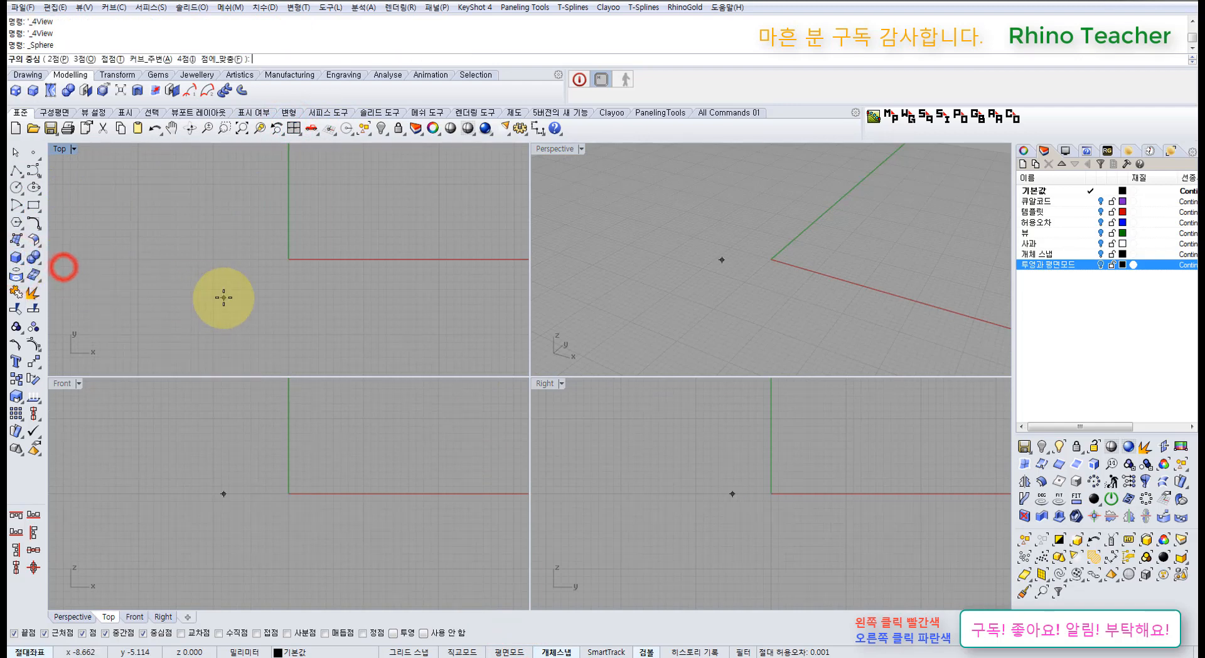
{"action": "type", "text": "0"}
{"action": "key", "text": "Return"}
{"action": "type", "text": "0"}
{"action": "key", "text": "BackSpace"}
{"action": "left_click", "coordinate": [318, 258]}
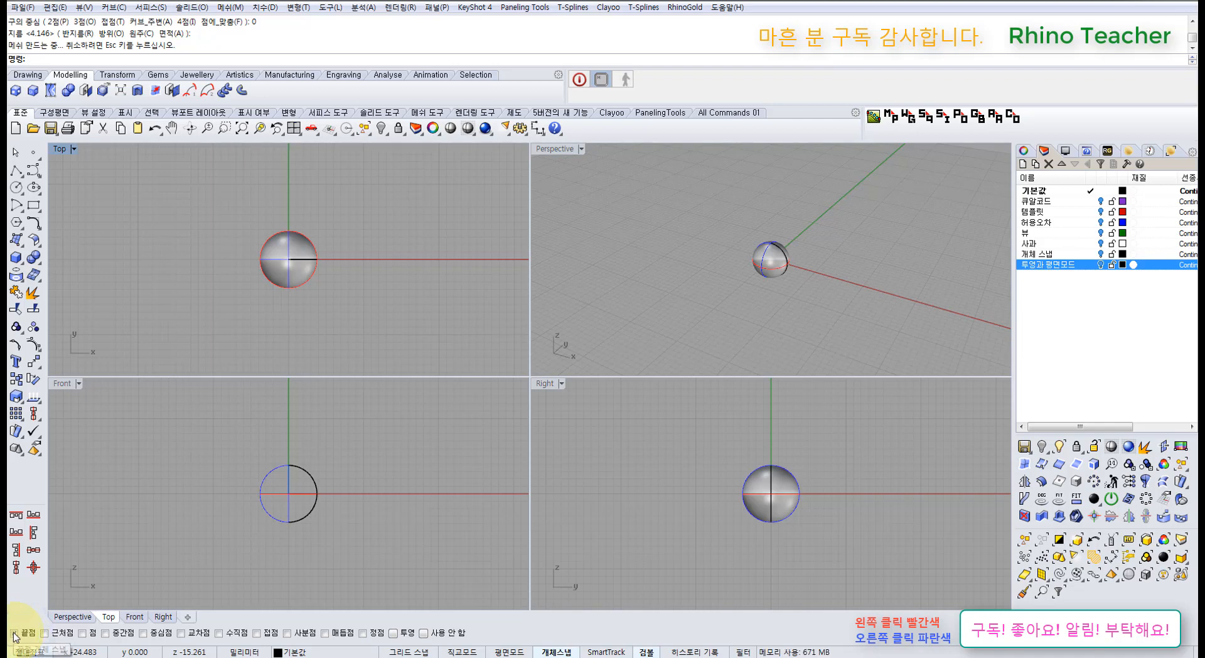
- Move the sphere straight up along the Z axis in the Front view, well above the construction plane, and deselect it
{"action": "right_click_drag", "start_coordinate": [355, 315], "coordinate": [369, 295]}
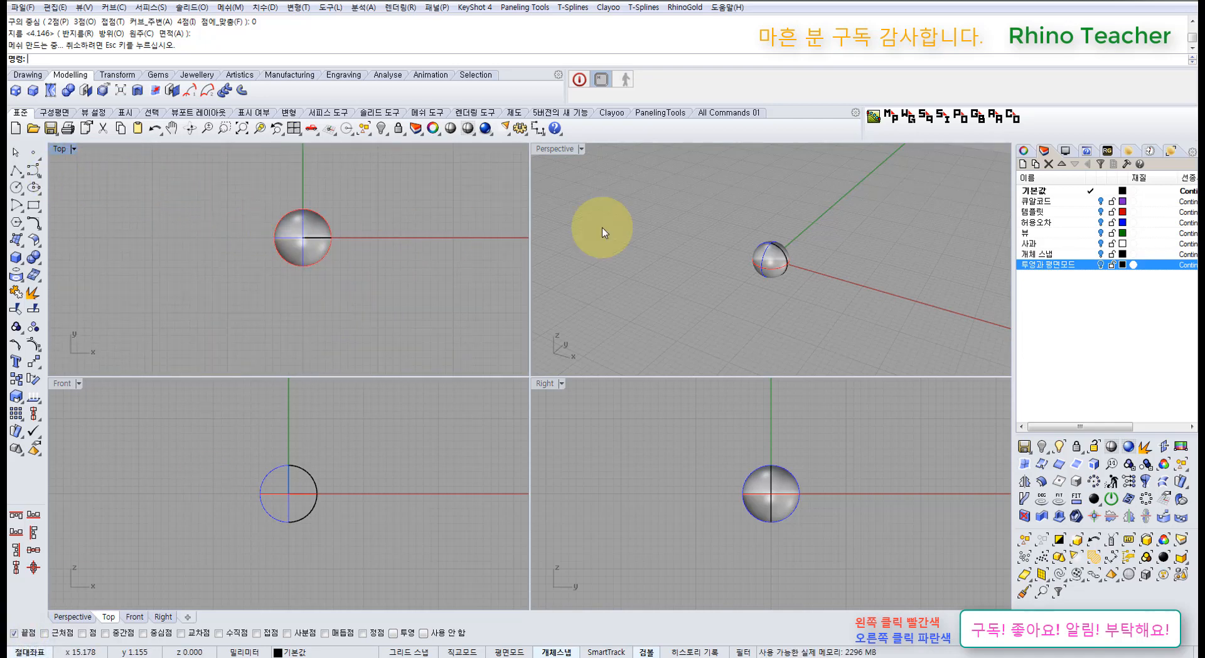
{"action": "left_click", "coordinate": [327, 452]}
{"action": "left_click_drag", "start_coordinate": [293, 480], "coordinate": [292, 481]}
{"action": "scroll", "coordinate": [295, 475], "scroll_direction": "down", "scroll_amount": 6}
{"action": "right_click_drag", "start_coordinate": [310, 460], "coordinate": [310, 511]}
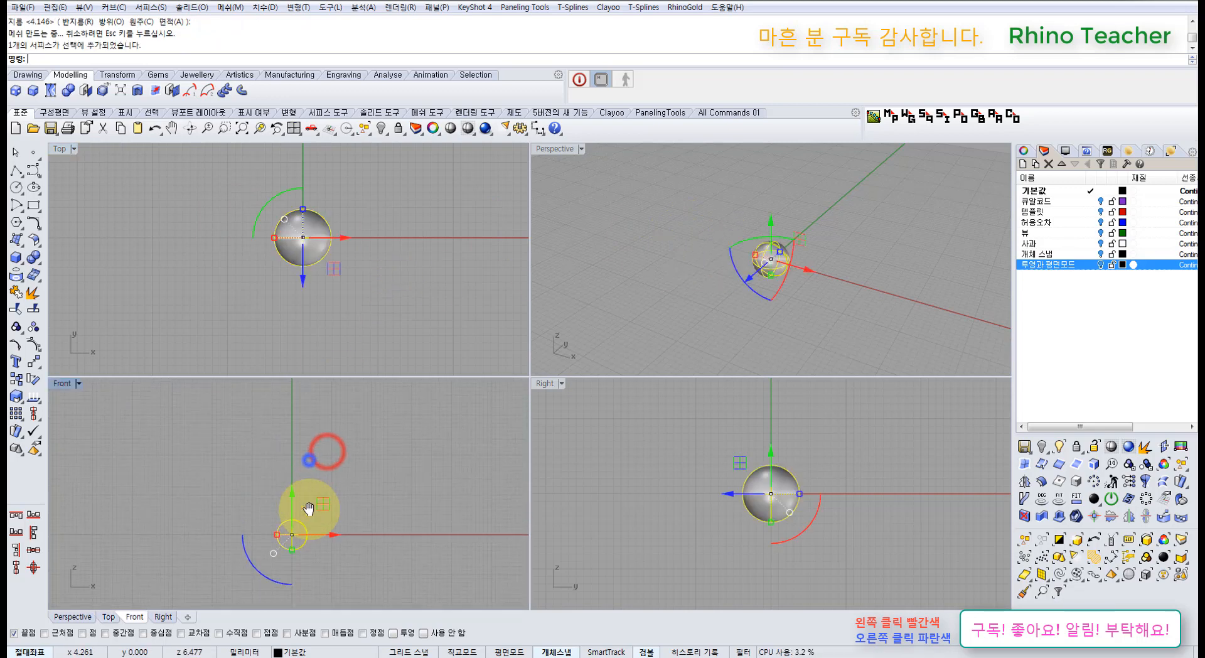
{"action": "left_click_drag", "start_coordinate": [295, 501], "coordinate": [299, 409]}
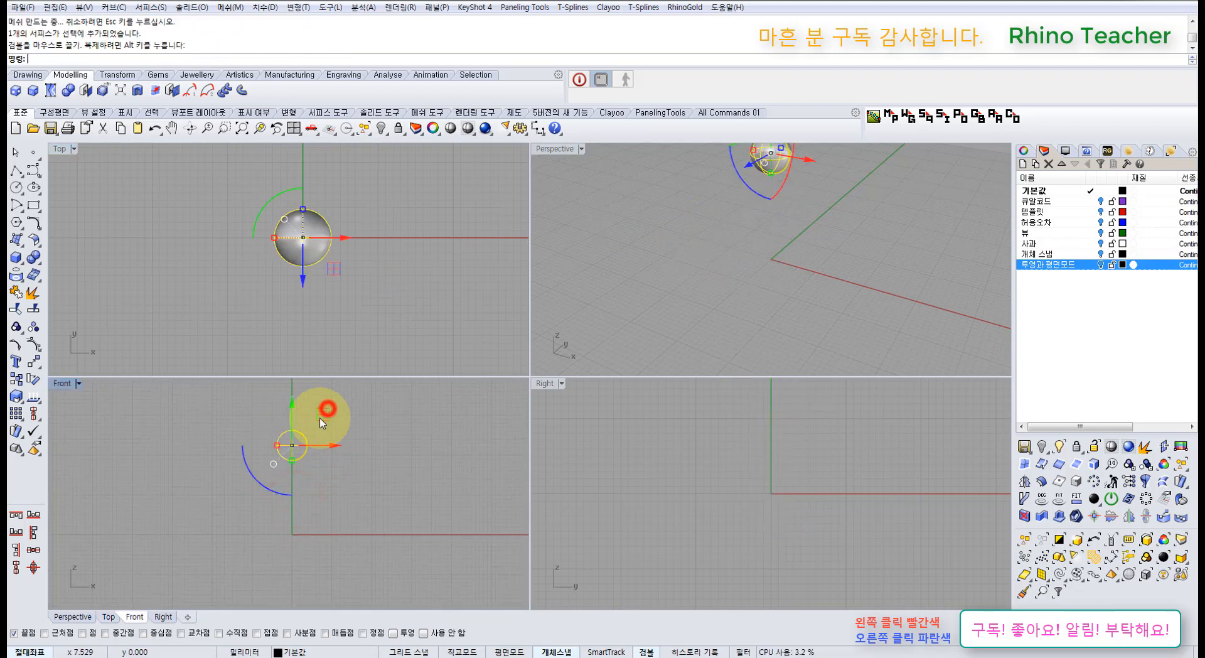
{"action": "left_click", "coordinate": [350, 442]}
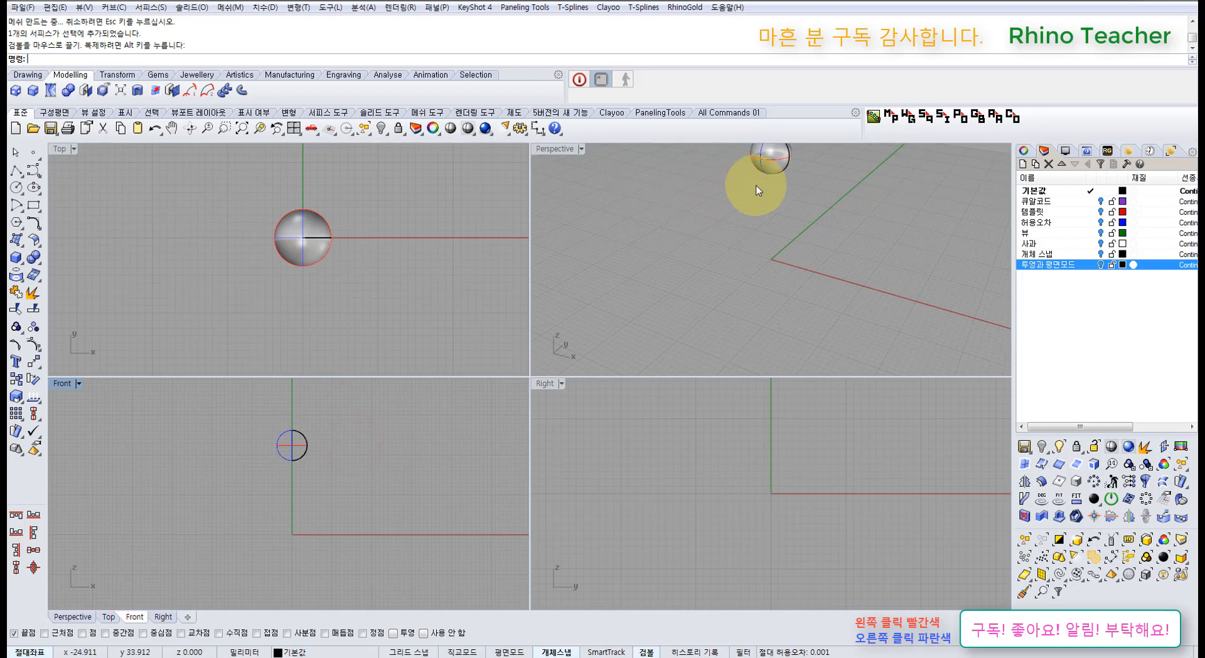
- Start a control-point curve in the Top view, snapping its first point to the top end point of the raised sphere
{"action": "right_click_drag", "start_coordinate": [757, 205], "coordinate": [727, 350]}
{"action": "right_click_drag", "start_coordinate": [752, 301], "coordinate": [725, 319]}
{"action": "scroll", "coordinate": [724, 306], "scroll_direction": "up", "scroll_amount": 8}
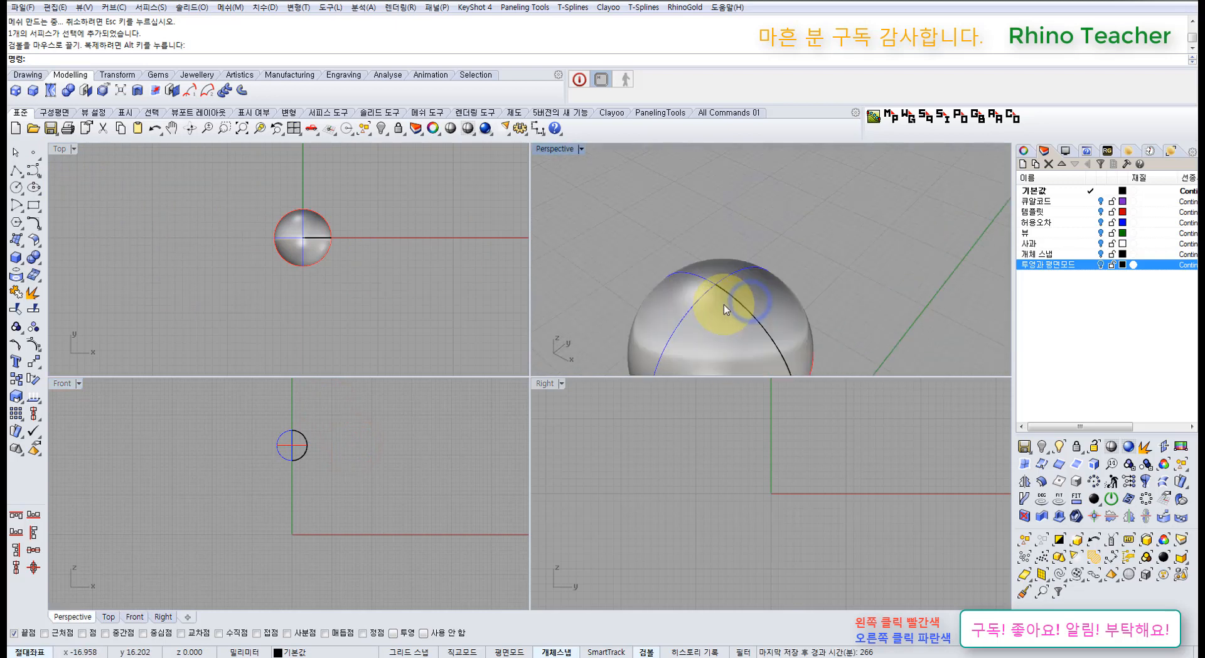
{"action": "left_click", "coordinate": [32, 172]}
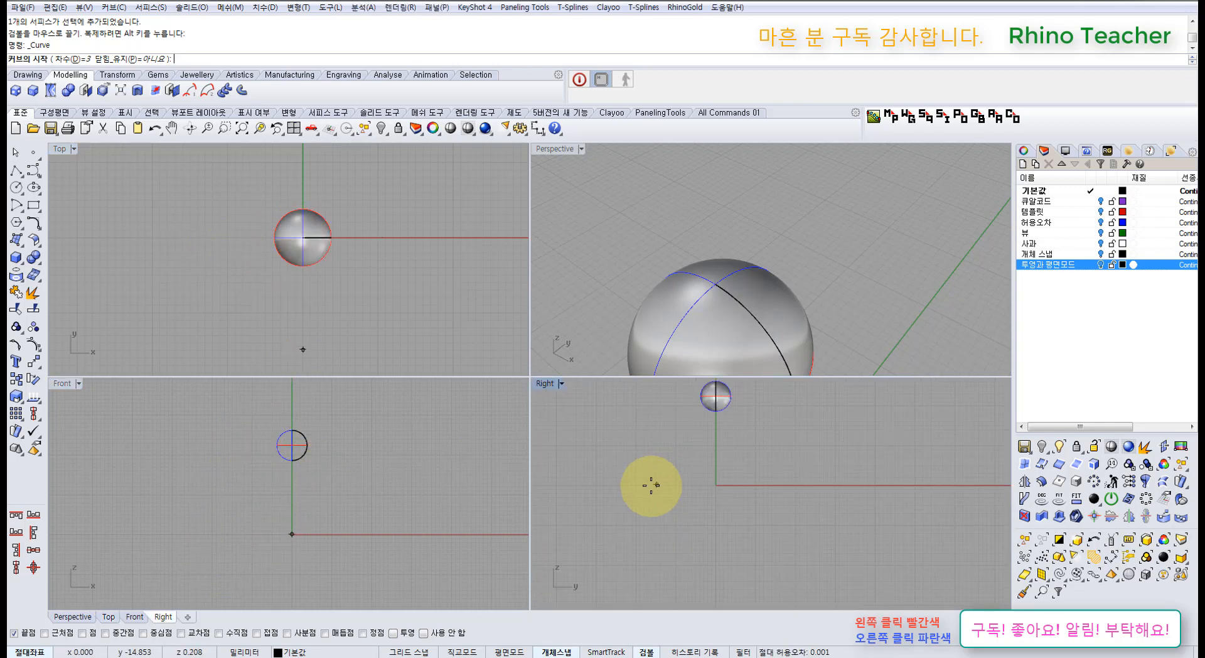
{"action": "right_click_drag", "start_coordinate": [333, 492], "coordinate": [291, 511]}
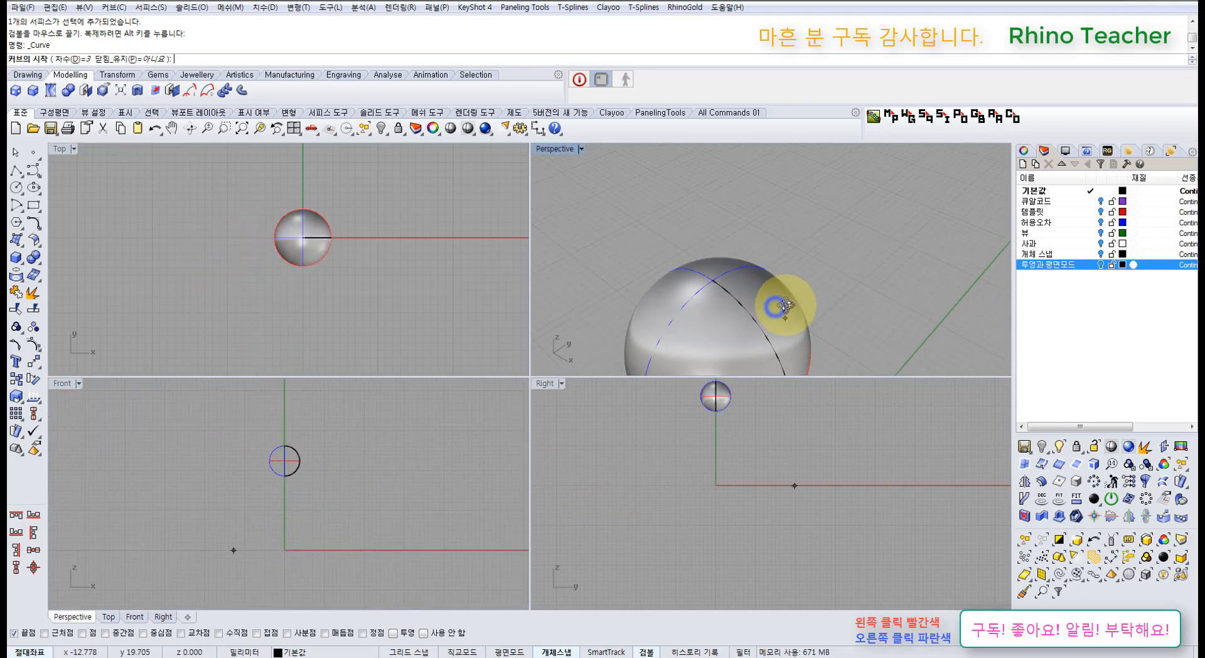
{"action": "right_click_drag", "start_coordinate": [780, 304], "coordinate": [677, 270]}
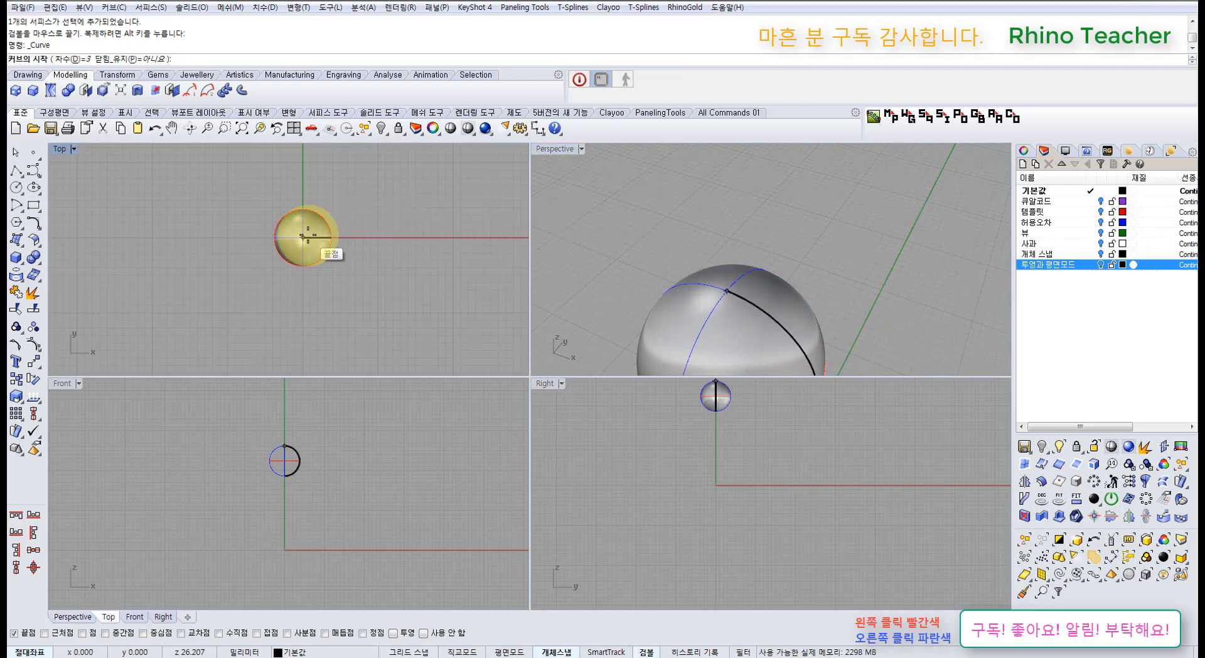
{"action": "right_click_drag", "start_coordinate": [738, 314], "coordinate": [723, 270]}
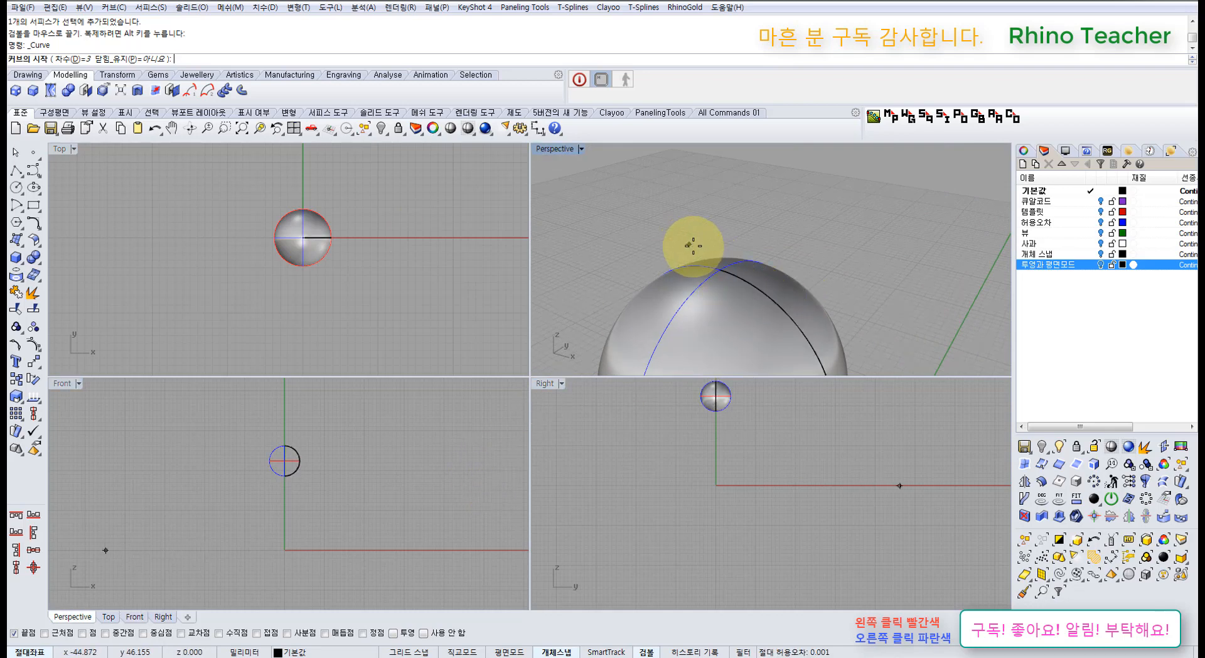
{"action": "scroll", "coordinate": [693, 245], "scroll_direction": "down", "scroll_amount": 3}
{"action": "right_click_drag", "start_coordinate": [445, 249], "coordinate": [339, 295]}
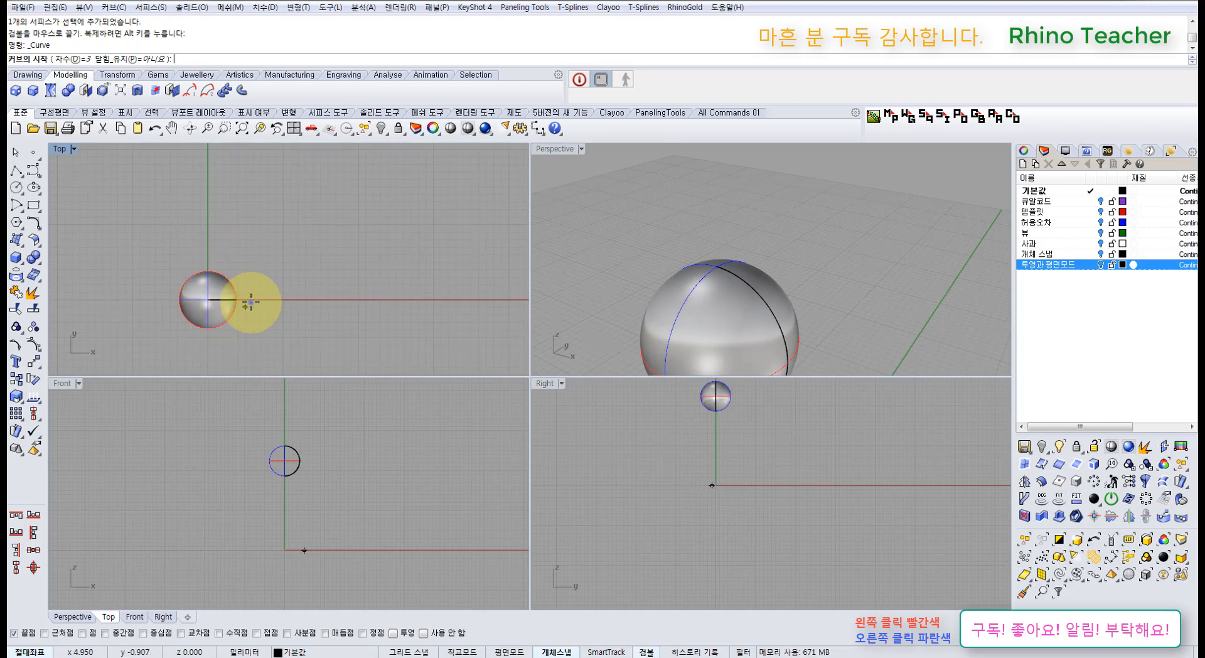
{"action": "right_click_drag", "start_coordinate": [250, 300], "coordinate": [312, 286]}
{"action": "left_click", "coordinate": [269, 279]}
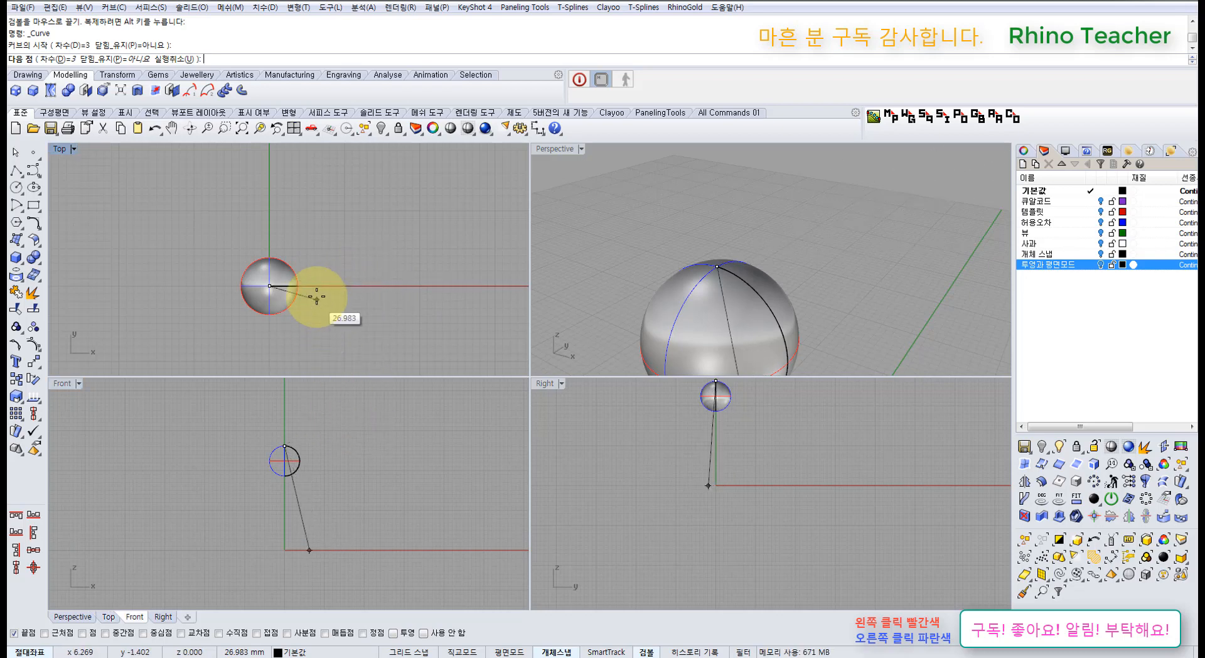
- Place three more curve points horizontally along +X in the Front view with ortho, extending about 25 mm, and finish the curve
{"action": "scroll", "coordinate": [317, 445], "scroll_direction": "up", "scroll_amount": 3}
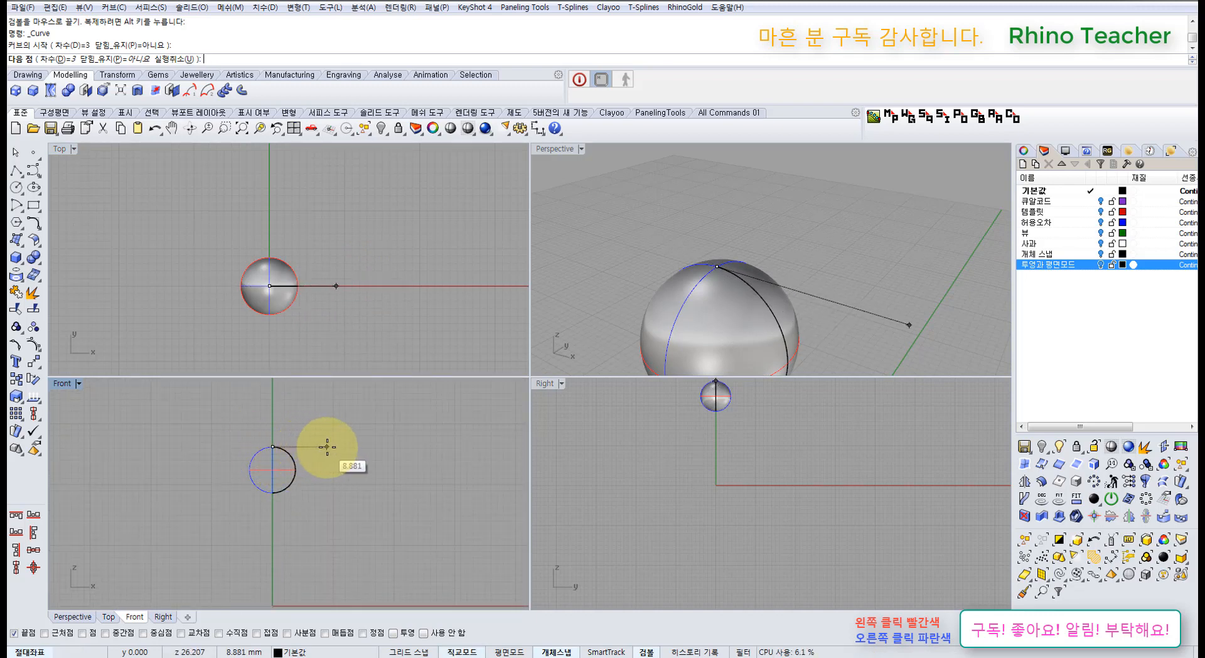
{"action": "left_click", "coordinate": [327, 447]}
{"action": "left_click", "coordinate": [379, 447]}
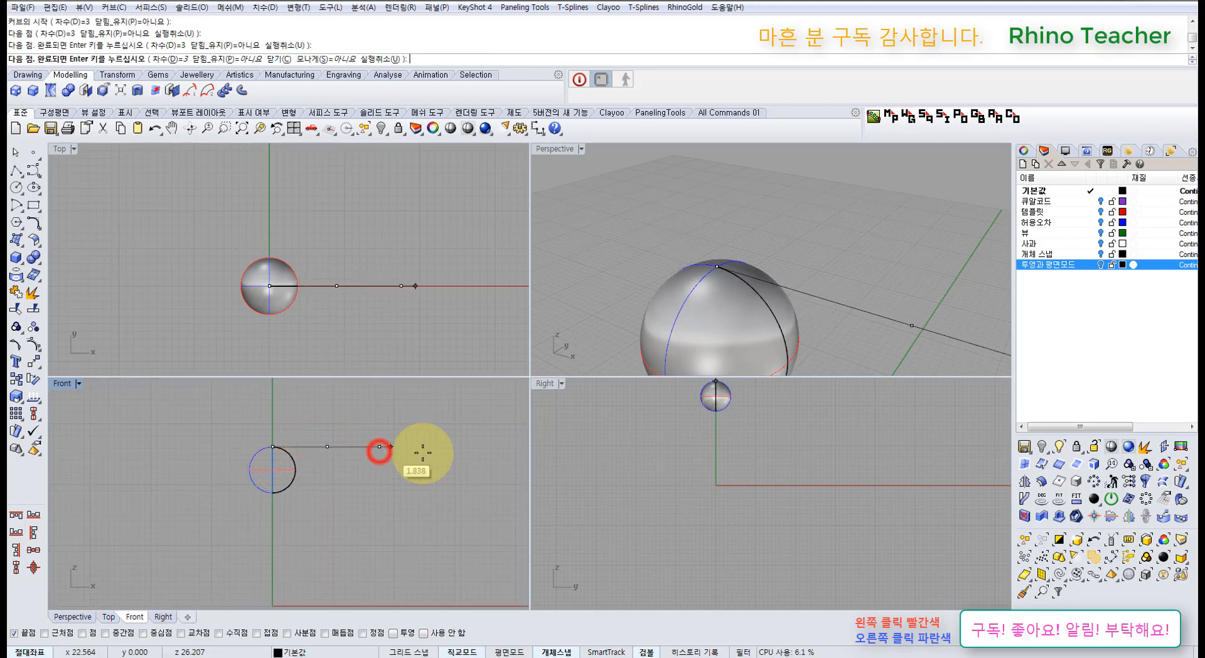
{"action": "left_click", "coordinate": [423, 452]}
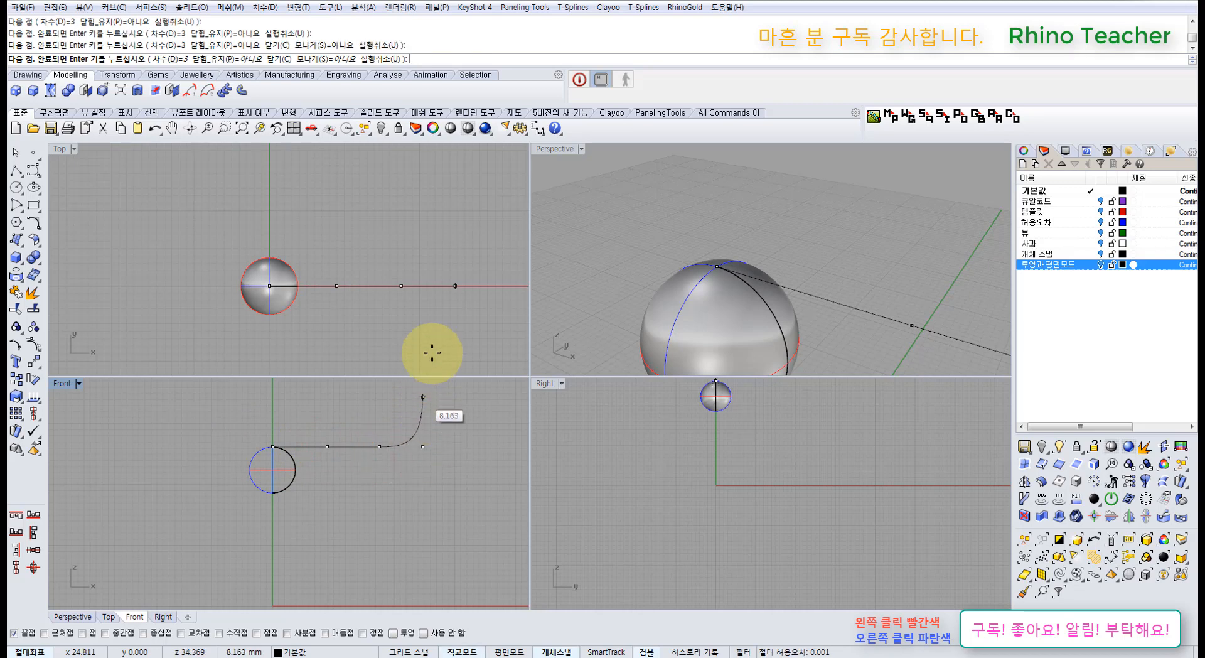
{"action": "scroll", "coordinate": [443, 311], "scroll_direction": "down", "scroll_amount": 5}
{"action": "right_click_drag", "start_coordinate": [444, 312], "coordinate": [364, 286]}
{"action": "scroll", "coordinate": [384, 299], "scroll_direction": "up", "scroll_amount": 2}
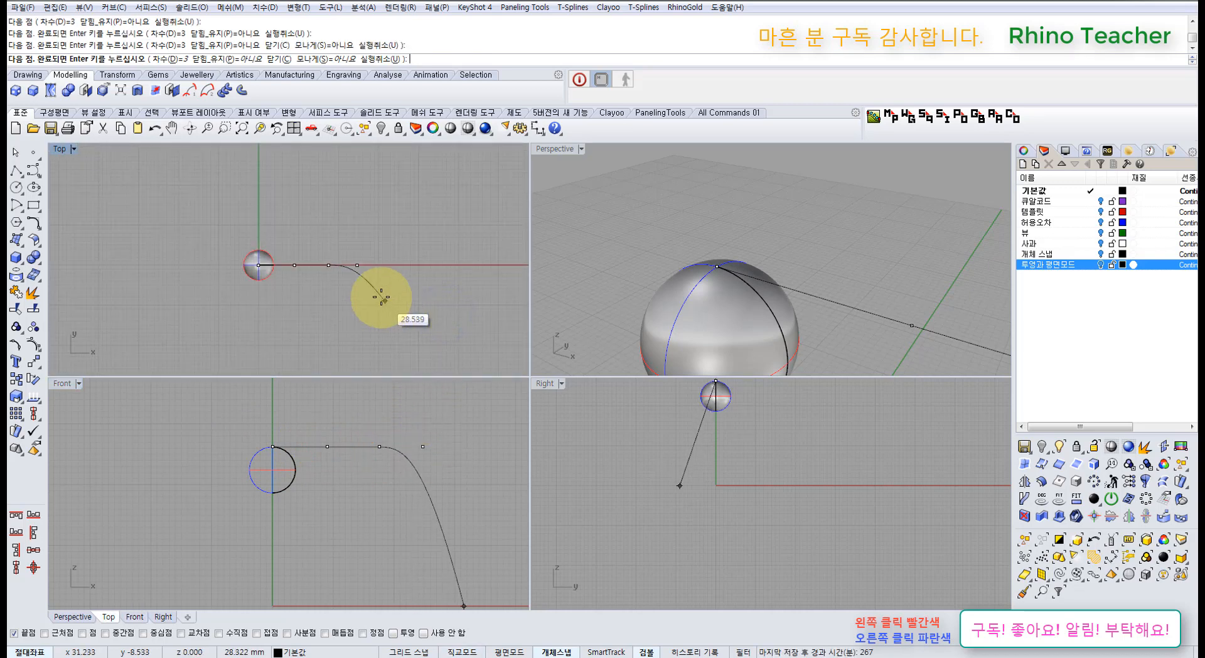
{"action": "right_click", "coordinate": [381, 297]}
- Show the curve's control points and, in the Top view, move the second point up in Y and the third point down
{"action": "left_click", "coordinate": [363, 283]}
{"action": "right_click_drag", "start_coordinate": [352, 244], "coordinate": [350, 289]}
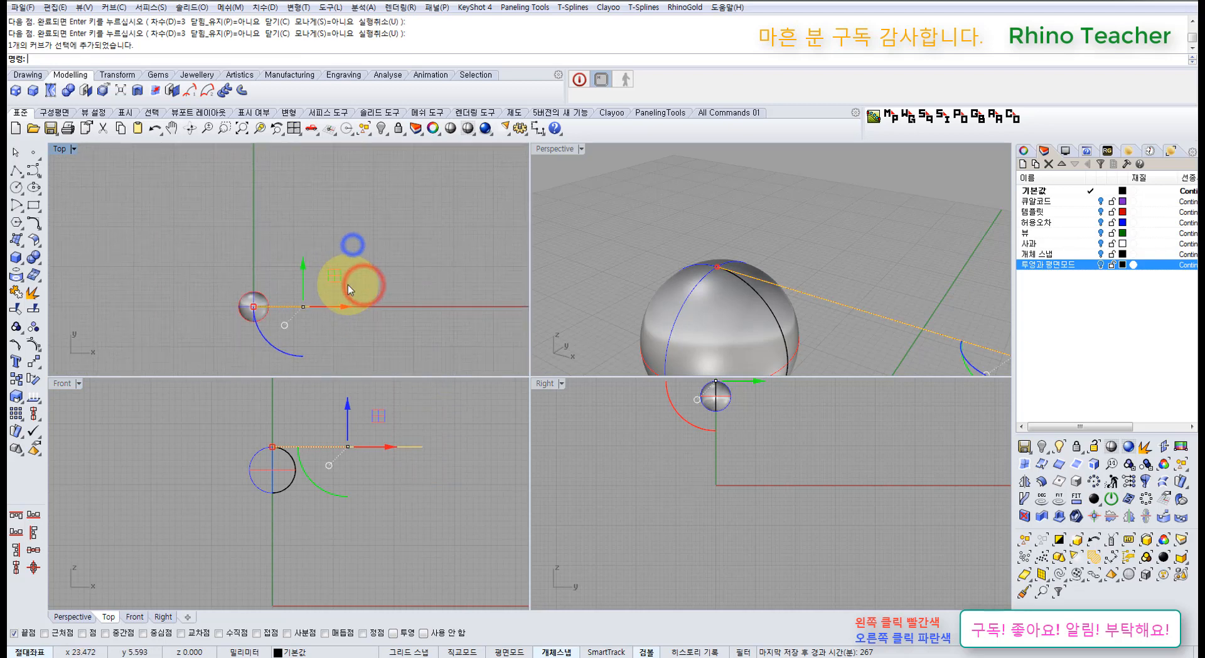
{"action": "right_click_drag", "start_coordinate": [274, 434], "coordinate": [253, 464]}
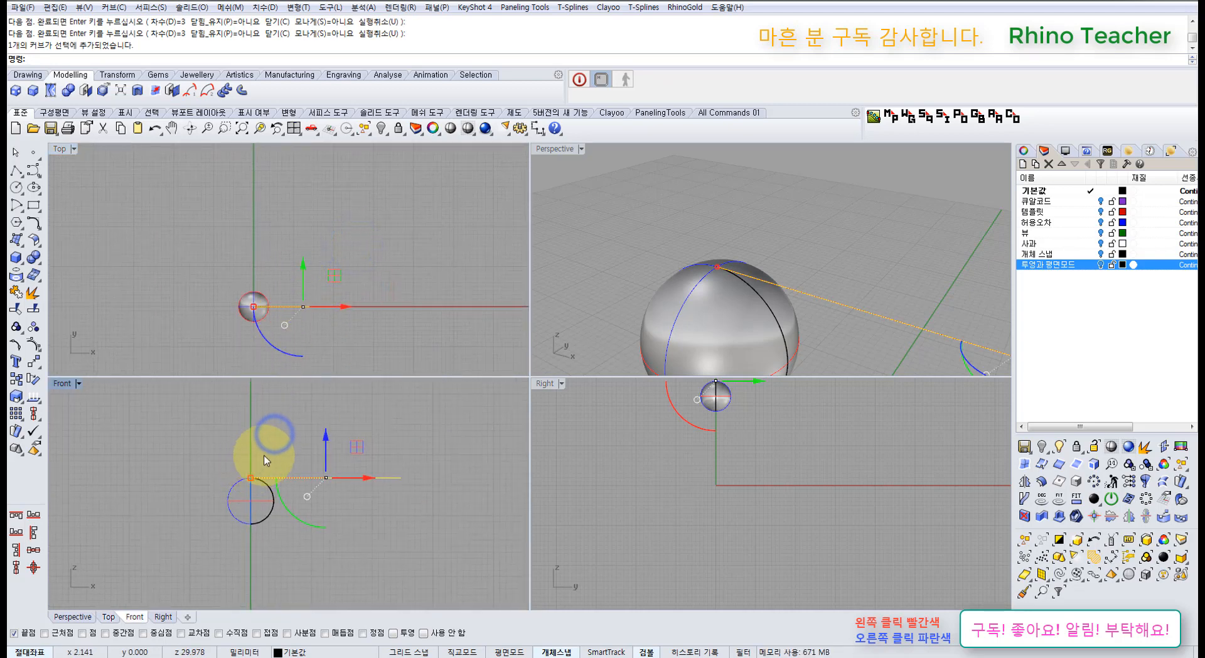
{"action": "key", "text": "F10"}
{"action": "scroll", "coordinate": [286, 296], "scroll_direction": "up", "scroll_amount": 2}
{"action": "left_click_drag", "start_coordinate": [289, 263], "coordinate": [317, 328]}
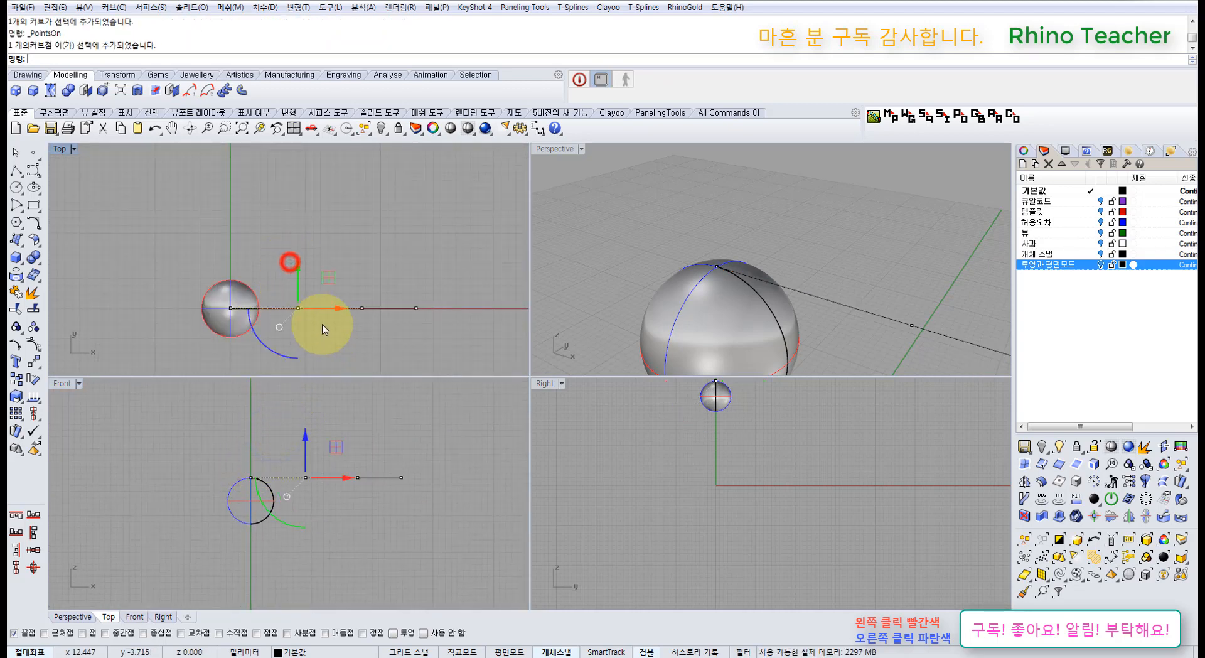
{"action": "left_click_drag", "start_coordinate": [327, 280], "coordinate": [379, 355]}
{"action": "left_click", "coordinate": [381, 234]}
{"action": "left_click_drag", "start_coordinate": [393, 276], "coordinate": [369, 343]}
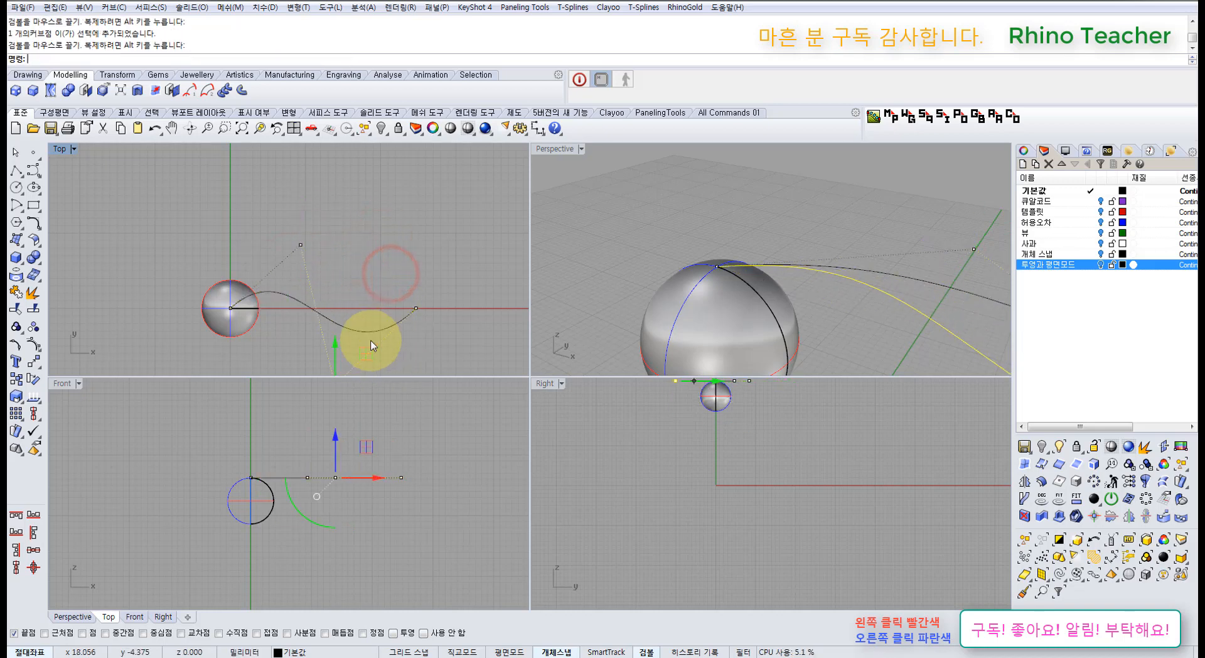
- Hide the control points, select the wavy curve and delete it
{"action": "left_click", "coordinate": [430, 335]}
{"action": "key", "text": "Escape"}
{"action": "right_click_drag", "start_coordinate": [424, 334], "coordinate": [444, 317]}
{"action": "left_click_drag", "start_coordinate": [446, 329], "coordinate": [394, 293]}
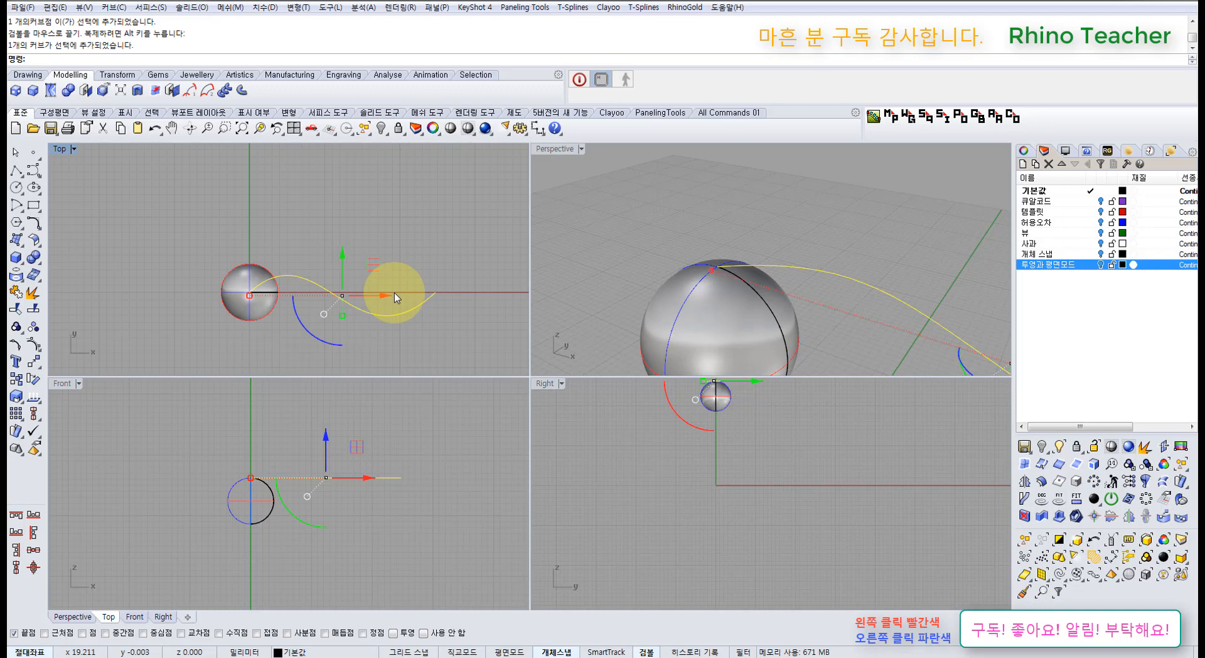
{"action": "key", "text": "Delete"}
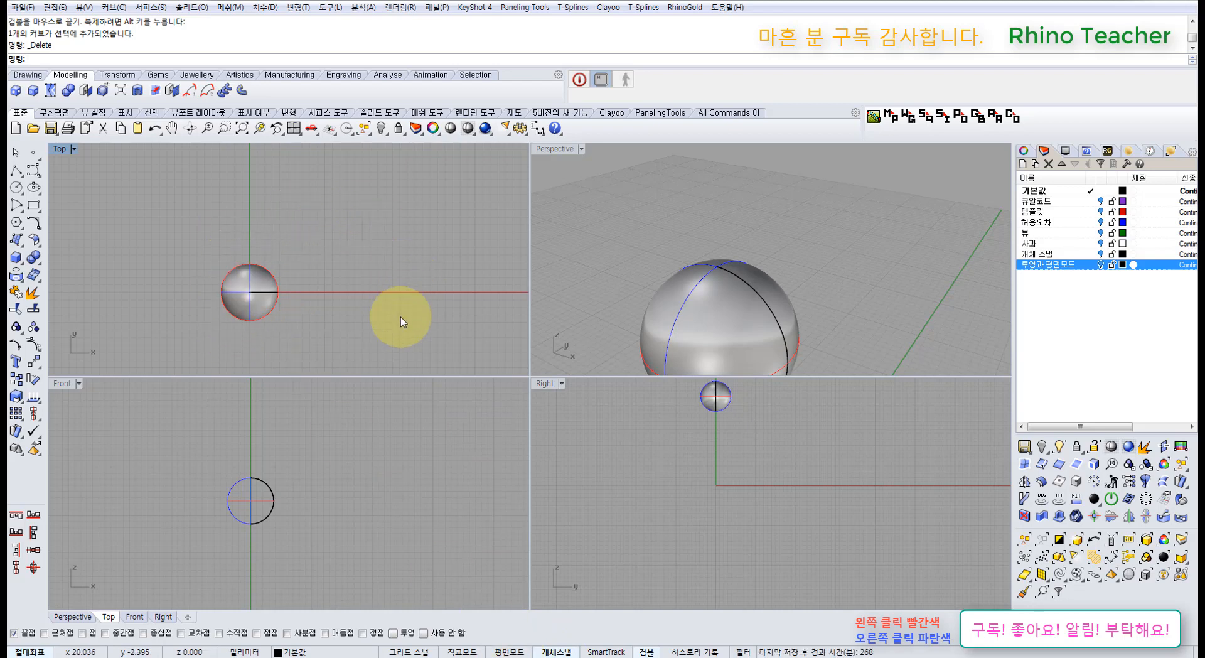
- With planar mode (평면모드) on, start a new control-point curve at the top end point of the sphere in the Top view
{"action": "right_click_drag", "start_coordinate": [347, 319], "coordinate": [296, 287]}
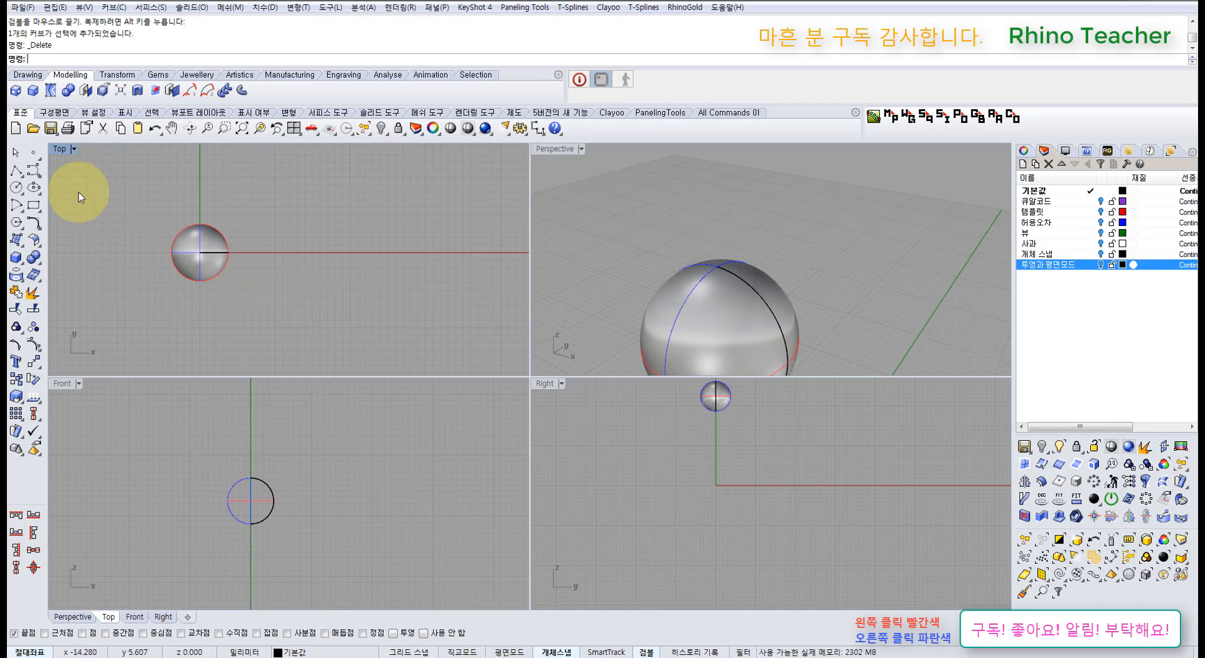
{"action": "left_click", "coordinate": [34, 170]}
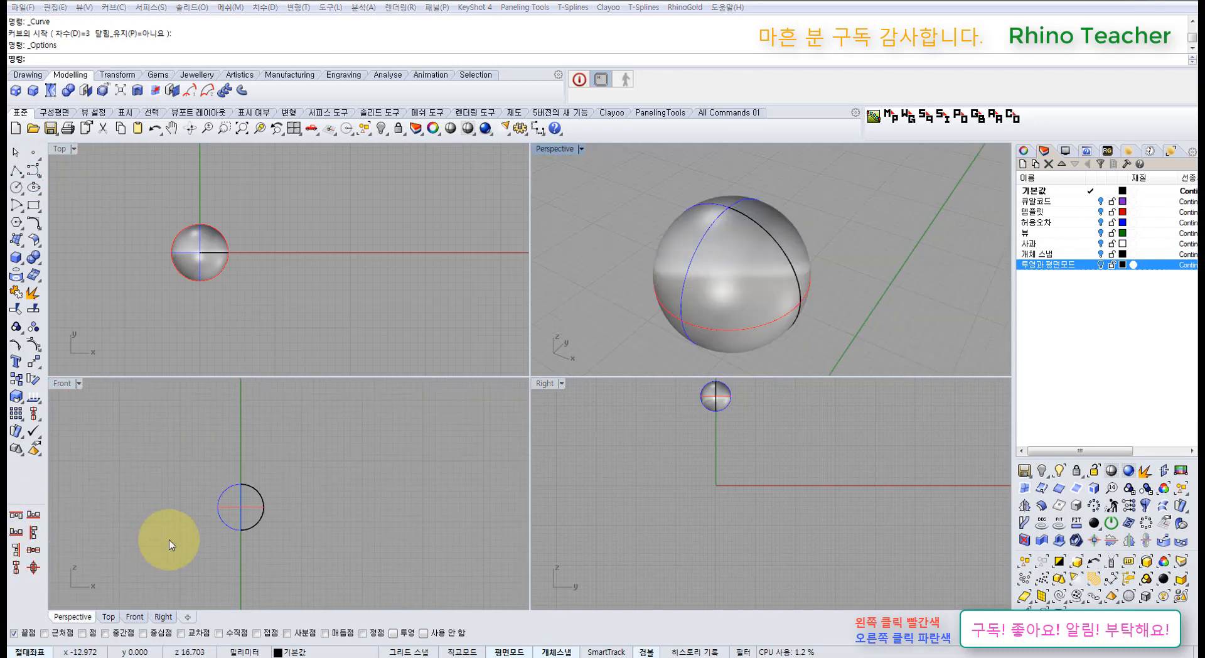
{"action": "left_click", "coordinate": [363, 307]}
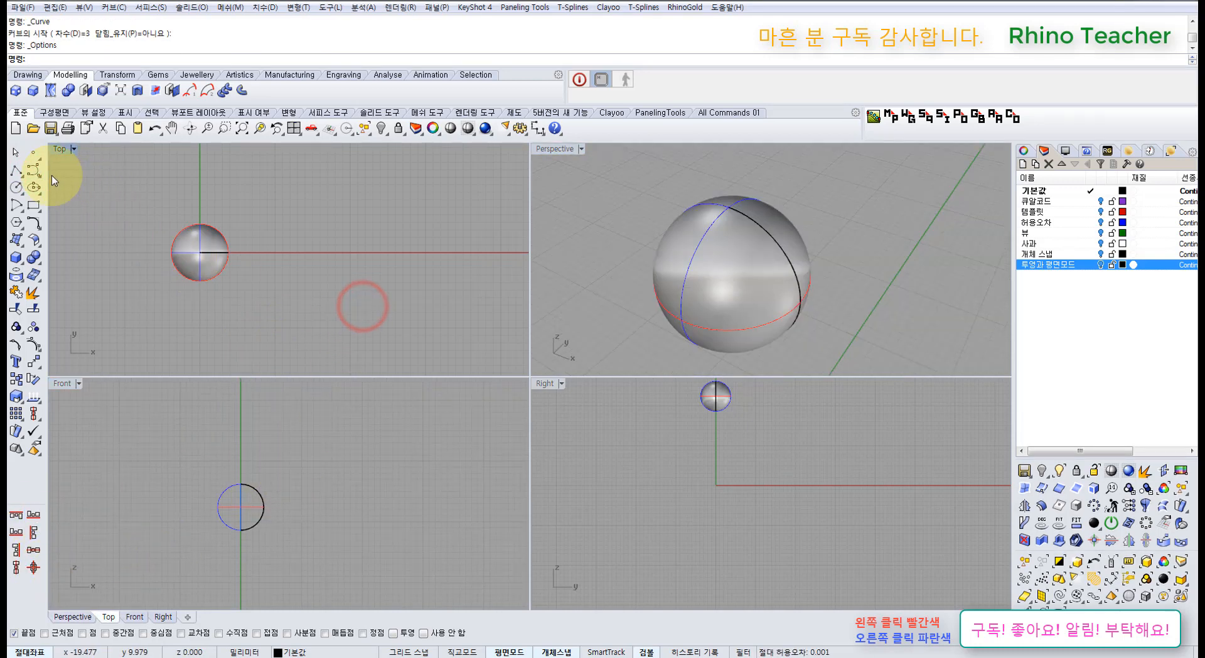
{"action": "left_click", "coordinate": [38, 167]}
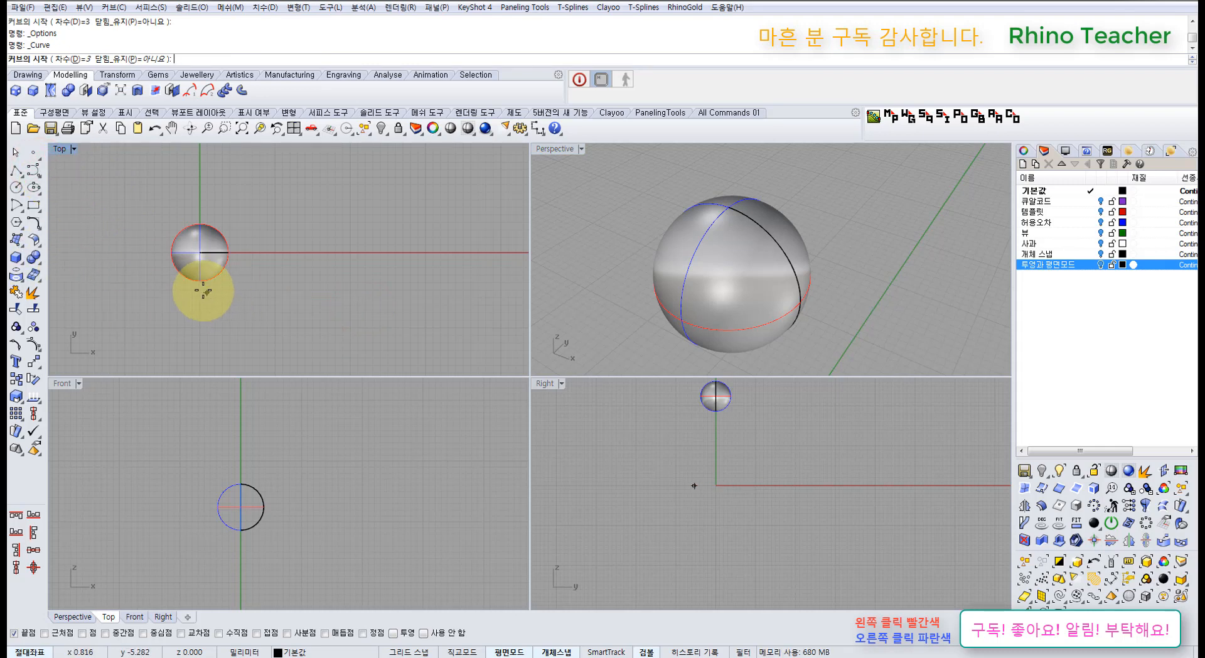
{"action": "left_click", "coordinate": [201, 253]}
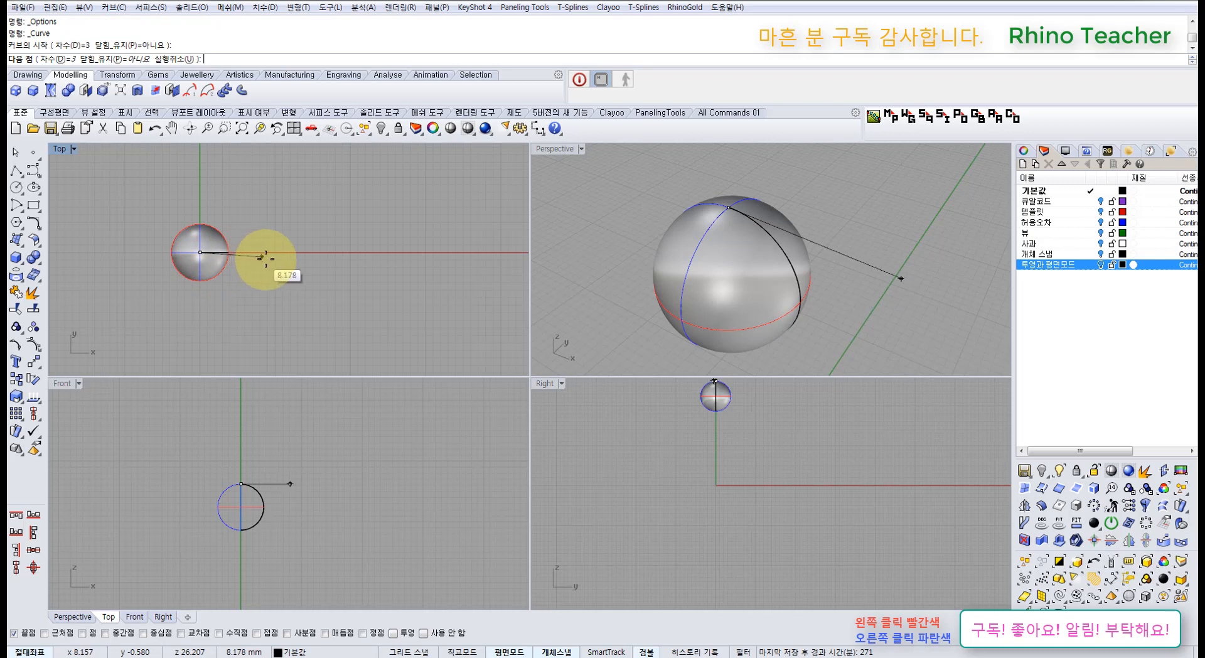
{"action": "scroll", "coordinate": [266, 259], "scroll_direction": "down", "scroll_amount": 3}
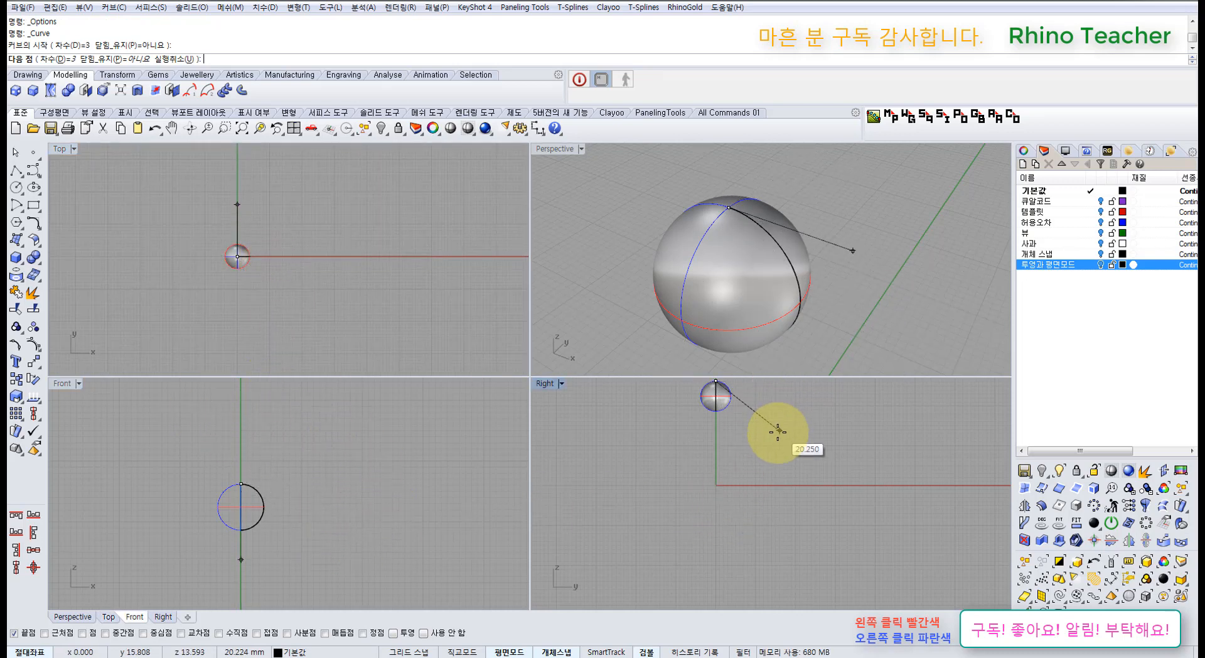
{"action": "right_click_drag", "start_coordinate": [737, 453], "coordinate": [738, 521]}
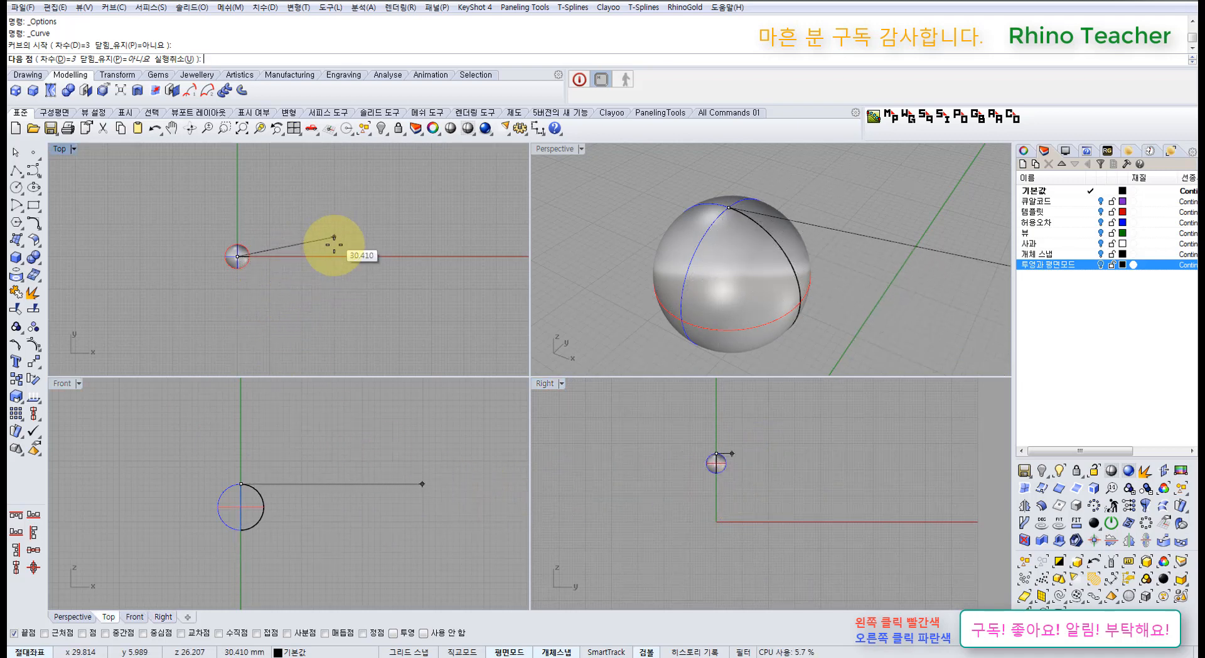
- Turn planar mode (평면모드) off to compare where the curve's second point would land in the Top and Front views, and turn it back on
{"action": "left_click", "coordinate": [509, 652]}
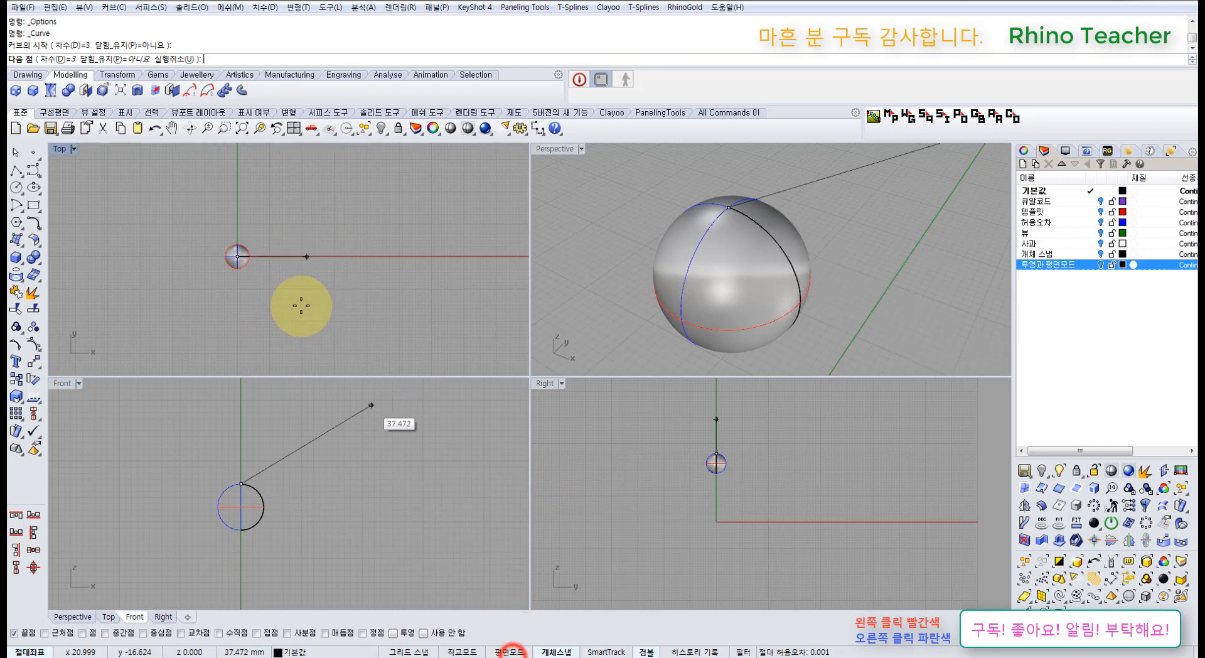
{"action": "scroll", "coordinate": [295, 327], "scroll_direction": "down", "scroll_amount": 2}
{"action": "scroll", "coordinate": [295, 327], "scroll_direction": "down", "scroll_amount": 4}
{"action": "scroll", "coordinate": [312, 484], "scroll_direction": "down", "scroll_amount": 6}
{"action": "right_click_drag", "start_coordinate": [302, 321], "coordinate": [299, 236]}
{"action": "scroll", "coordinate": [281, 228], "scroll_direction": "up", "scroll_amount": 4}
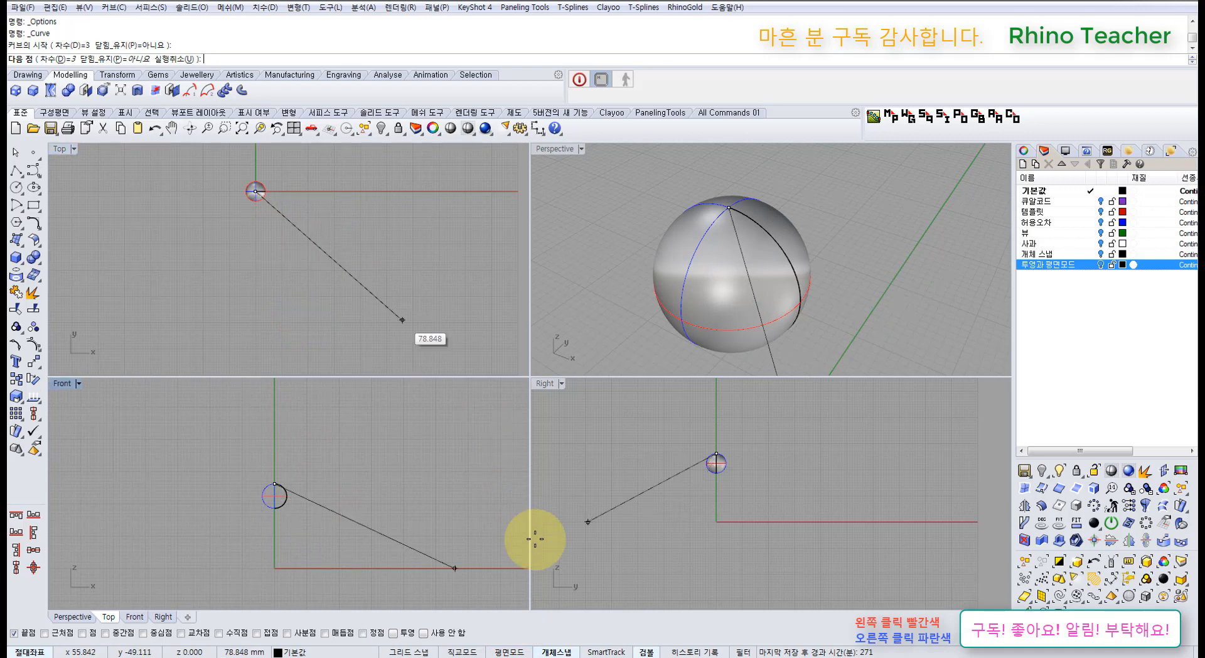
{"action": "left_click", "coordinate": [512, 652]}
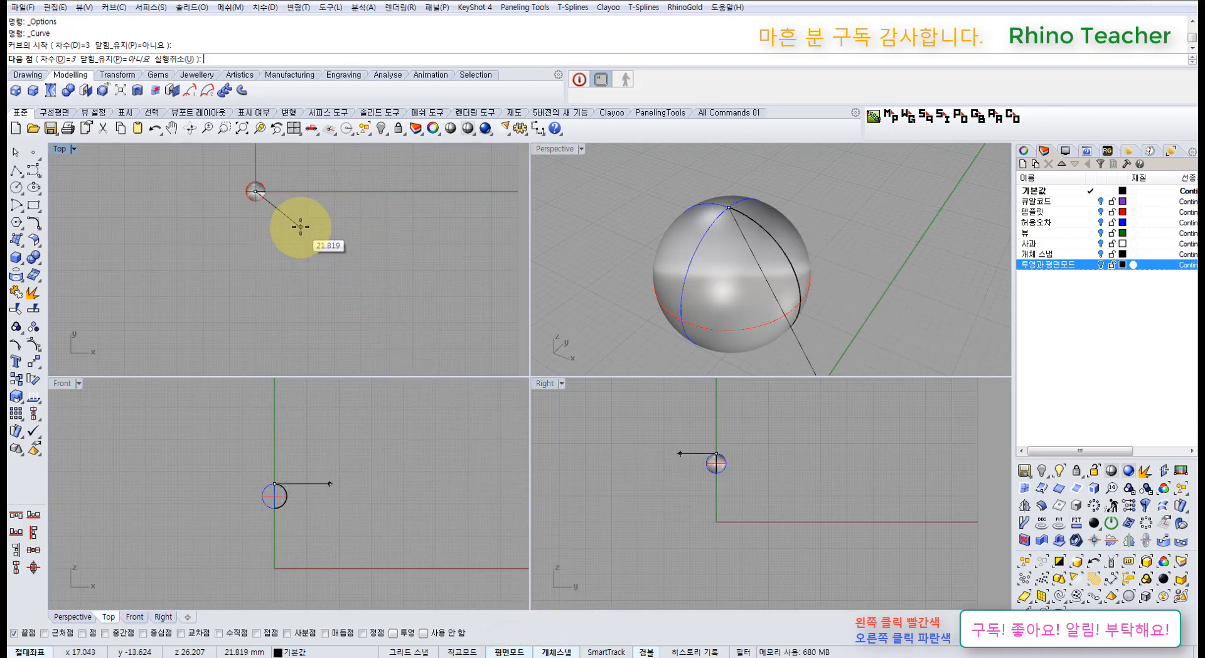
- Add two curve points in the Front view, one up and away along +X and one farther out and lower, and finish the curve
{"action": "right_click_drag", "start_coordinate": [323, 423], "coordinate": [295, 473], "text": "ctrl"}
{"action": "left_click", "coordinate": [299, 468]}
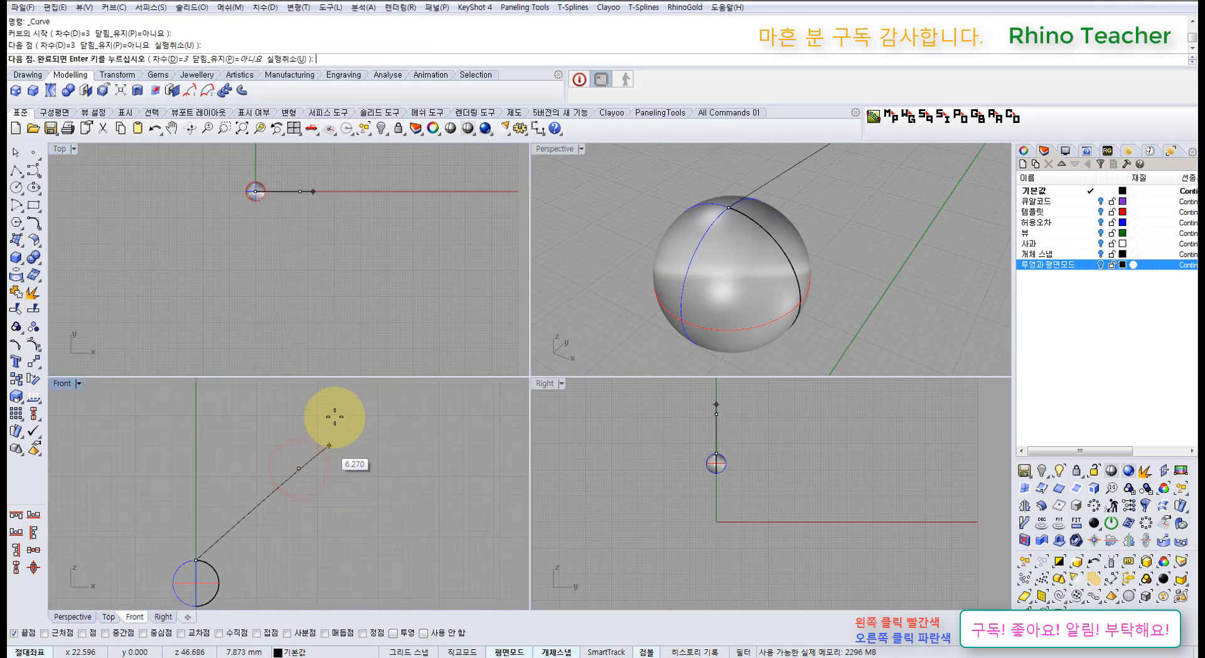
{"action": "scroll", "coordinate": [340, 293], "scroll_direction": "down", "scroll_amount": 5}
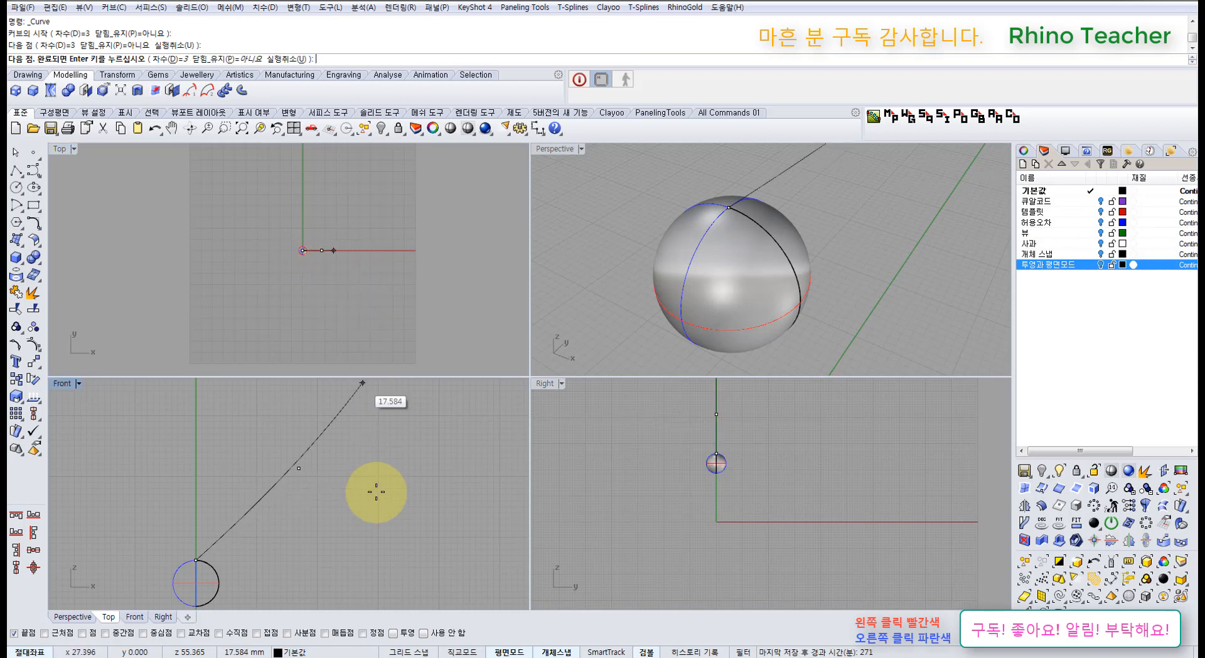
{"action": "left_click", "coordinate": [355, 581]}
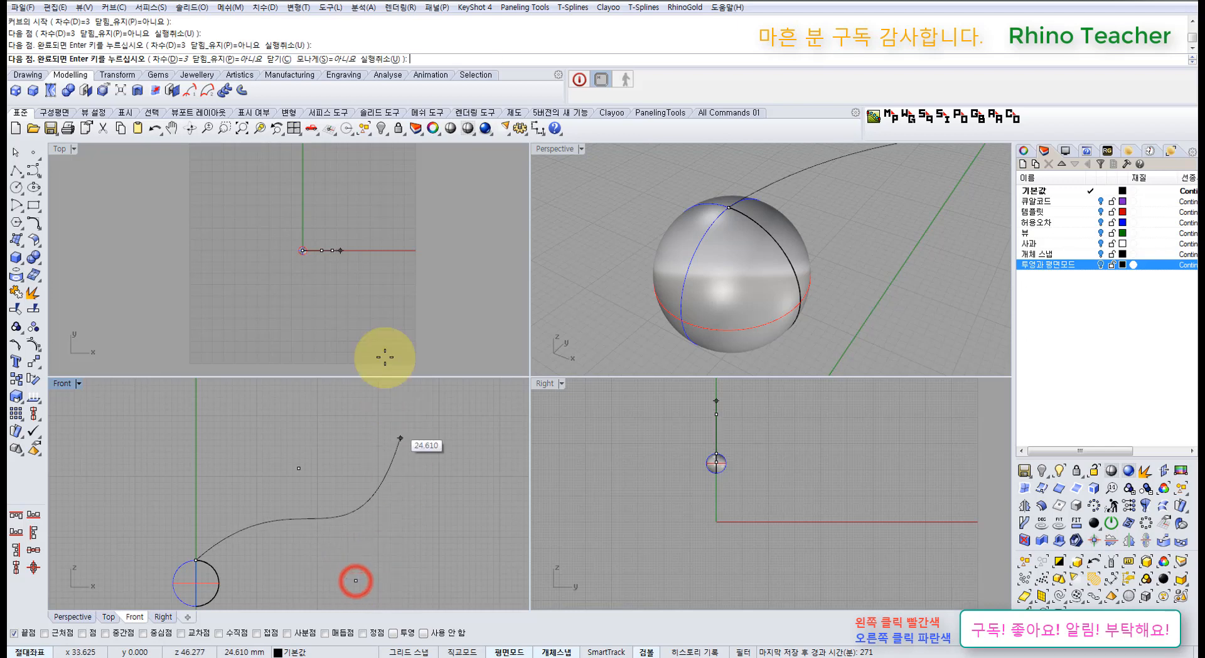
{"action": "right_click_drag", "start_coordinate": [369, 295], "coordinate": [315, 282]}
{"action": "scroll", "coordinate": [315, 282], "scroll_direction": "down", "scroll_amount": 4}
{"action": "scroll", "coordinate": [380, 552], "scroll_direction": "down", "scroll_amount": 4}
{"action": "right_click_drag", "start_coordinate": [364, 551], "coordinate": [347, 480]}
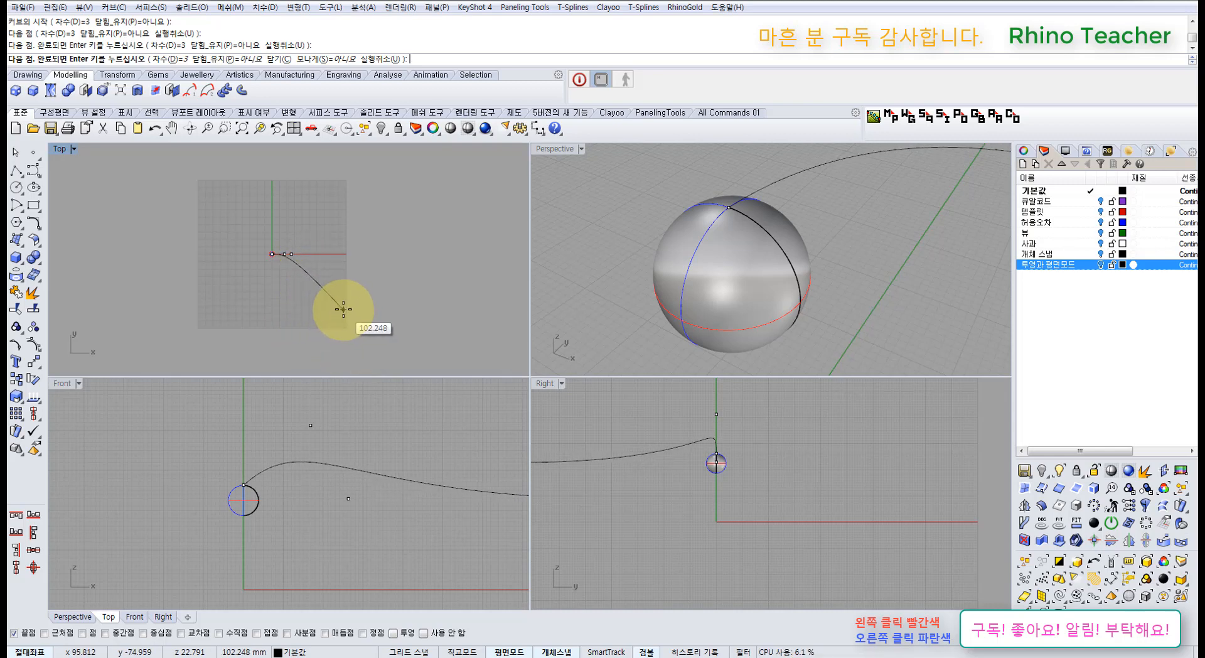
{"action": "right_click", "coordinate": [388, 312]}
- Start another curve at the sphere's top end point in the Front view, turn planar mode (평면모드) off, and end it in the Top view
{"action": "right_click_drag", "start_coordinate": [624, 439], "coordinate": [586, 452]}
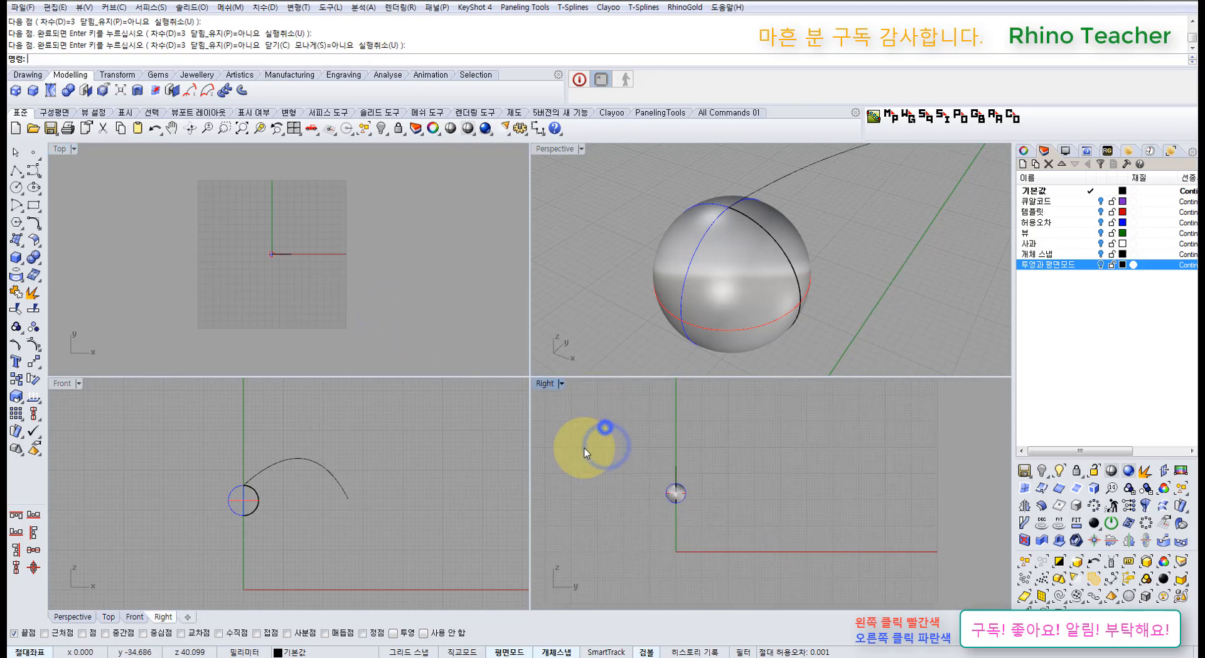
{"action": "right_click_drag", "start_coordinate": [659, 476], "coordinate": [675, 501]}
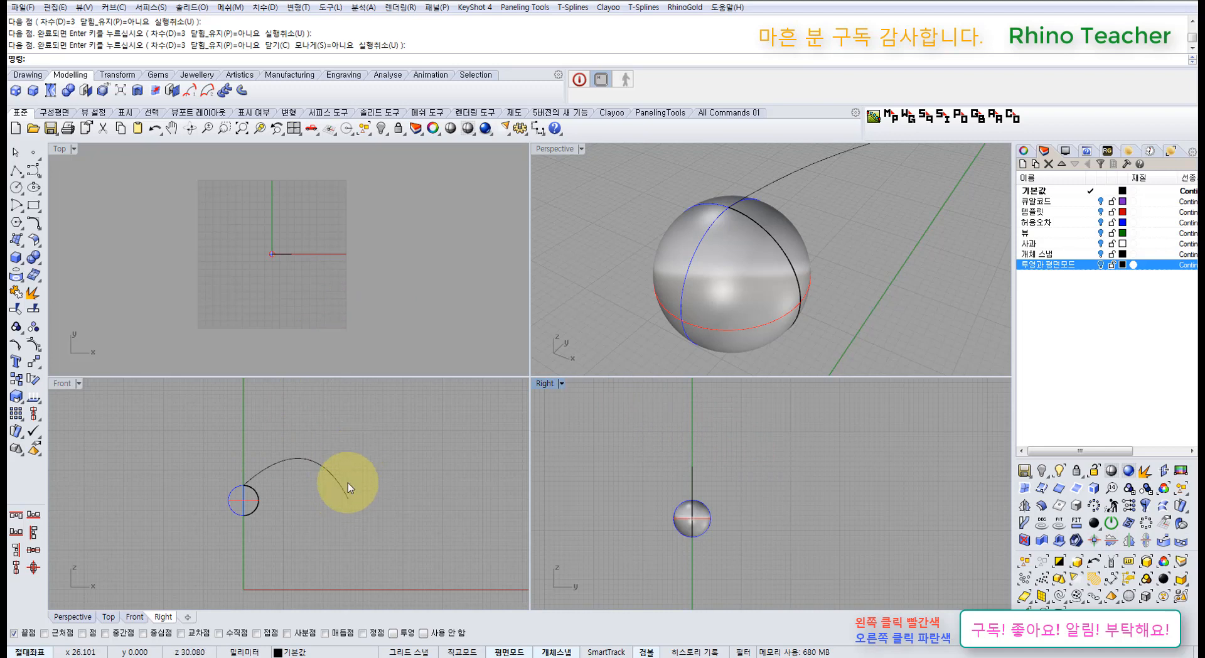
{"action": "right_click_drag", "start_coordinate": [348, 484], "coordinate": [330, 466]}
{"action": "right_click", "coordinate": [283, 290]}
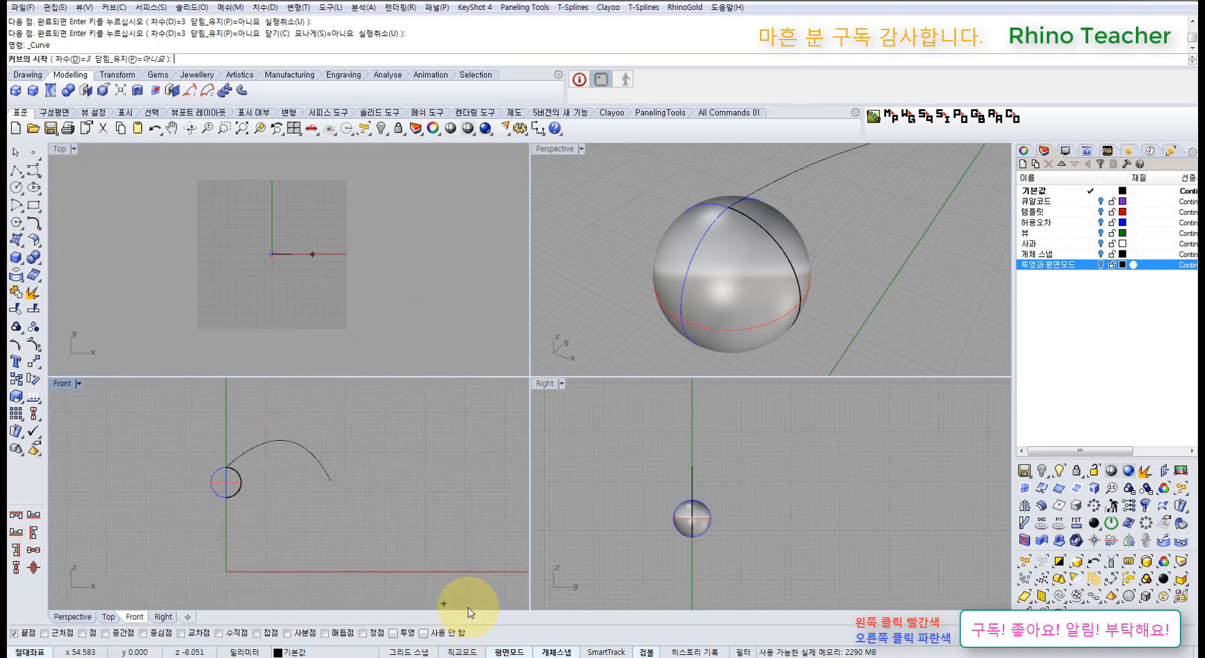
{"action": "left_click", "coordinate": [226, 467]}
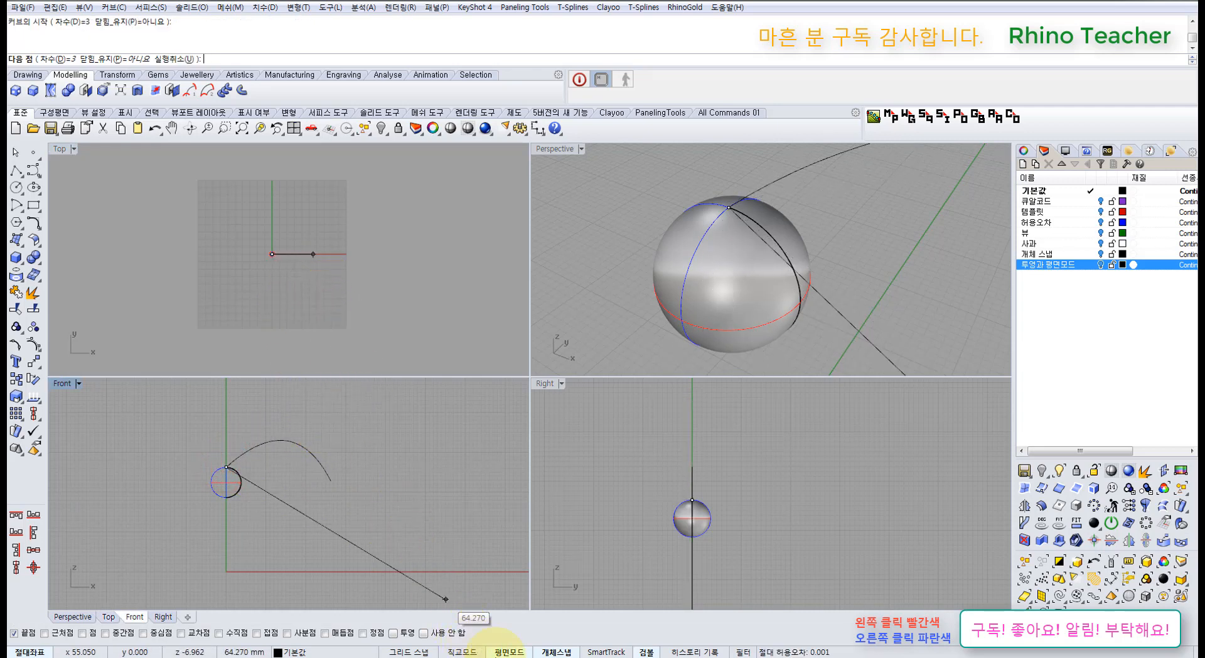
{"action": "left_click", "coordinate": [508, 652]}
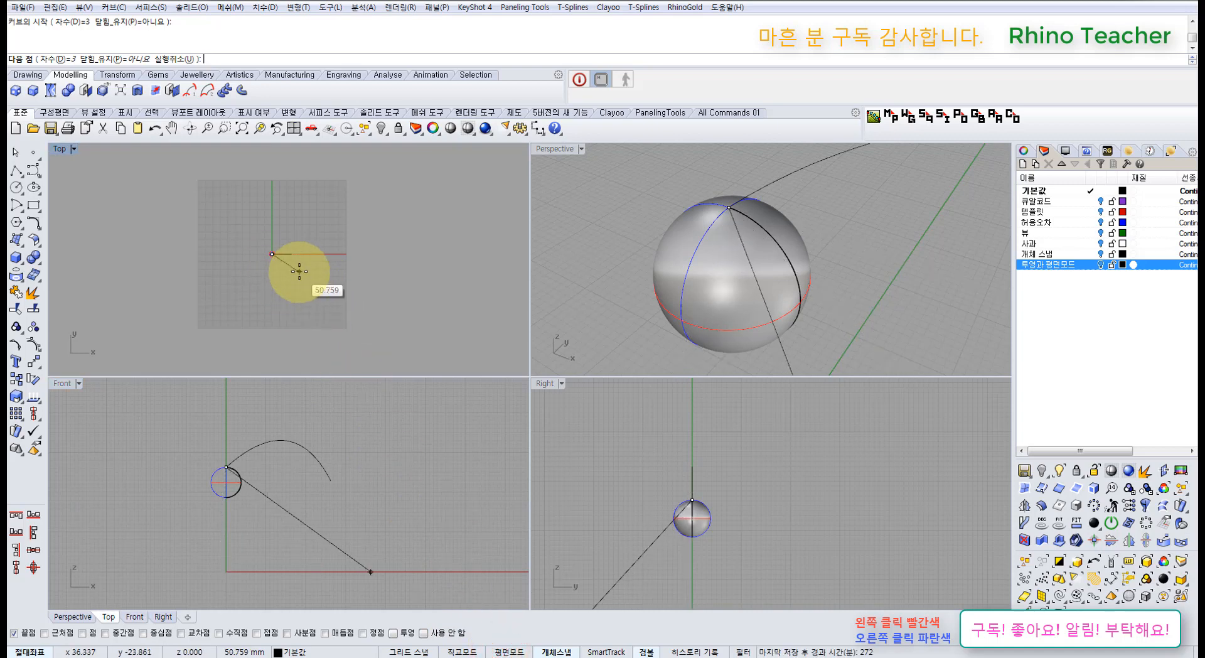
{"action": "left_click", "coordinate": [283, 272]}
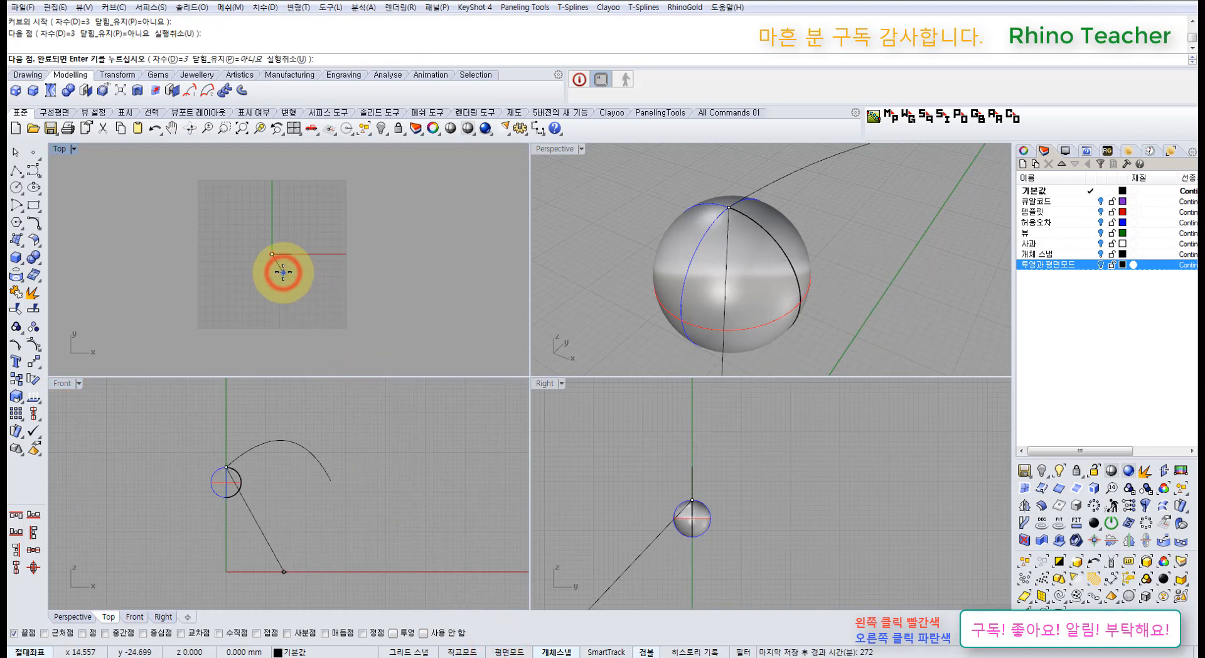
{"action": "right_click", "coordinate": [283, 272]}
- Turn planar mode (평면모드) back on and delete the arched curve that starts at the sphere's top
{"action": "left_click_drag", "start_coordinate": [283, 247], "coordinate": [284, 245]}
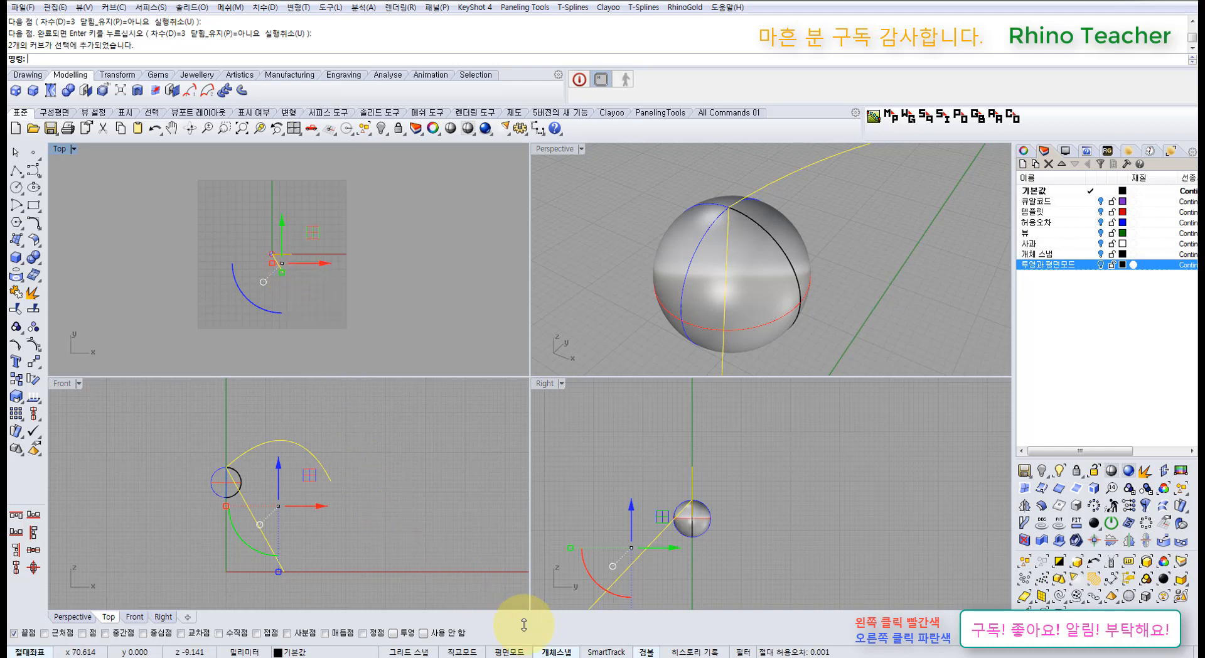
{"action": "left_click", "coordinate": [511, 652]}
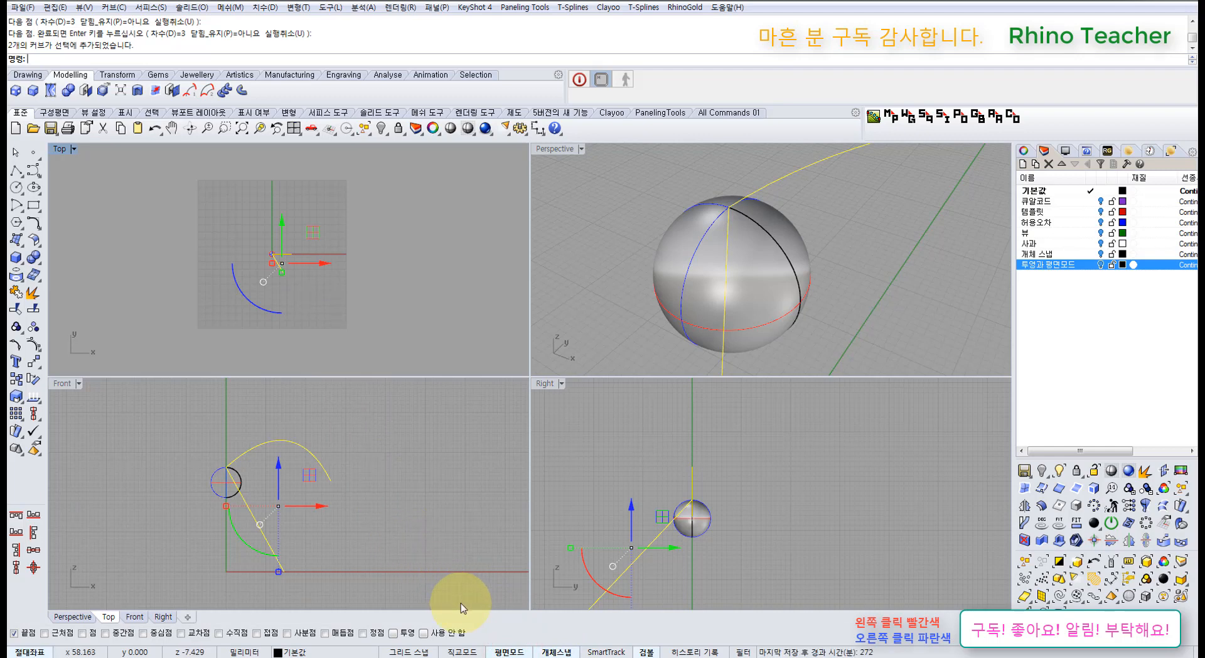
{"action": "left_click", "coordinate": [386, 537]}
{"action": "left_click_drag", "start_coordinate": [339, 520], "coordinate": [272, 441]}
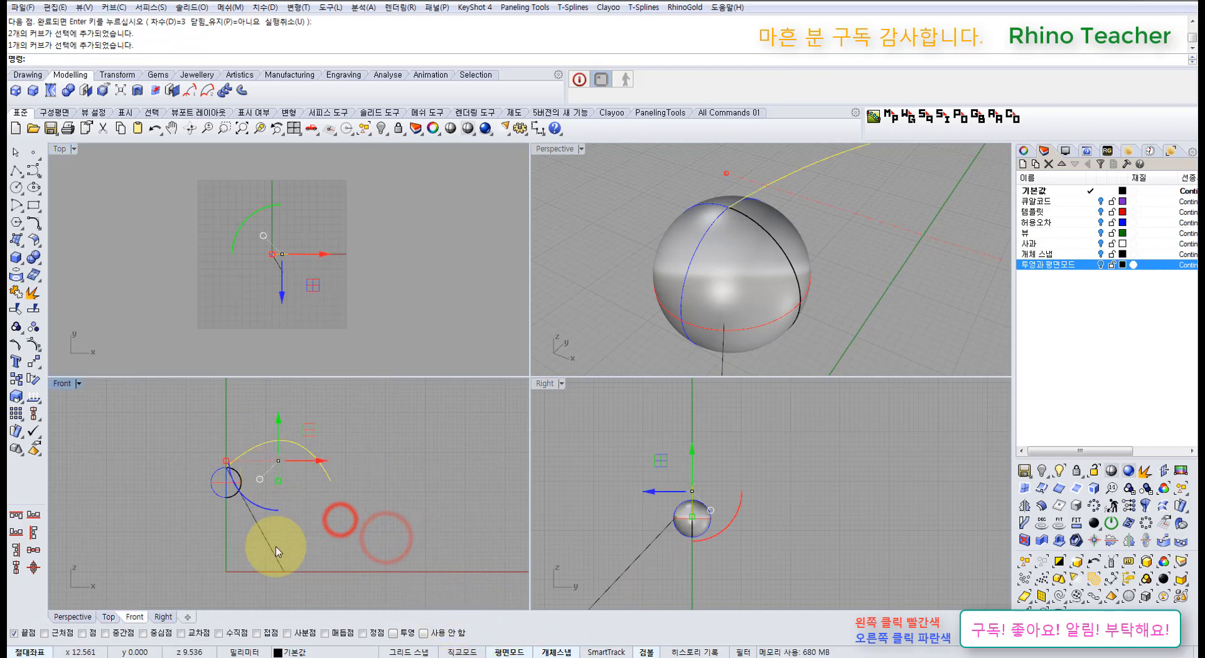
{"action": "key", "text": "Delete"}
- Select the remaining slanted curve running from the sphere's top down to the construction plane and delete it
{"action": "left_click_drag", "start_coordinate": [243, 560], "coordinate": [243, 560]}
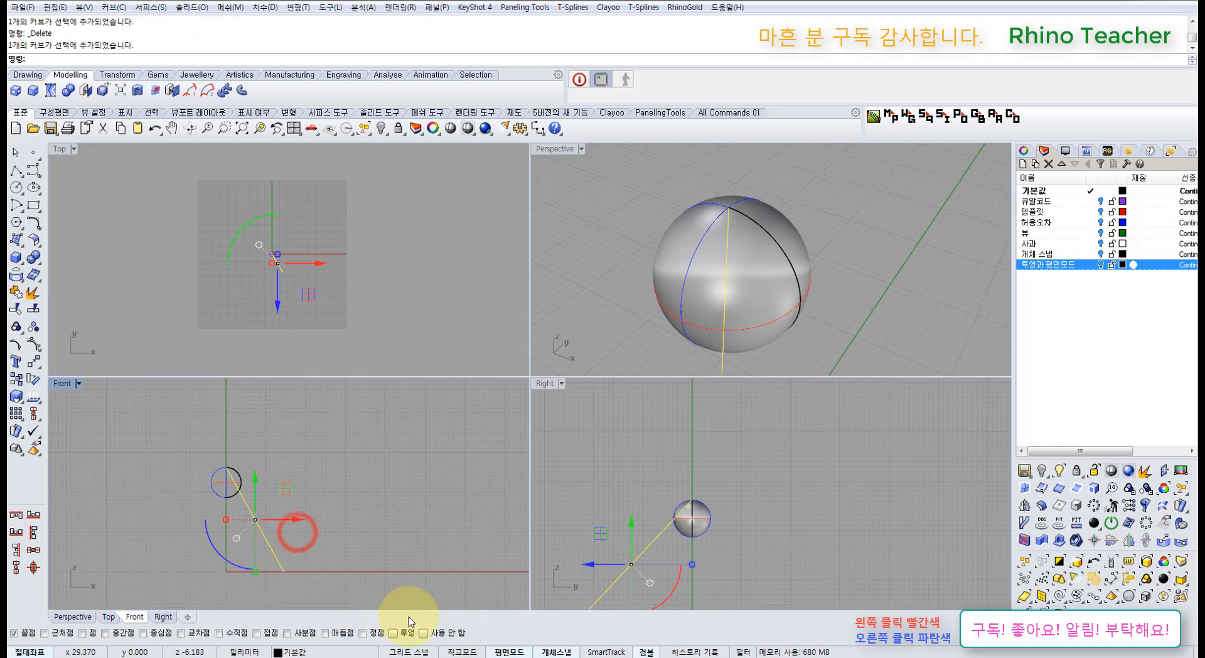
{"action": "left_click", "coordinate": [503, 653]}
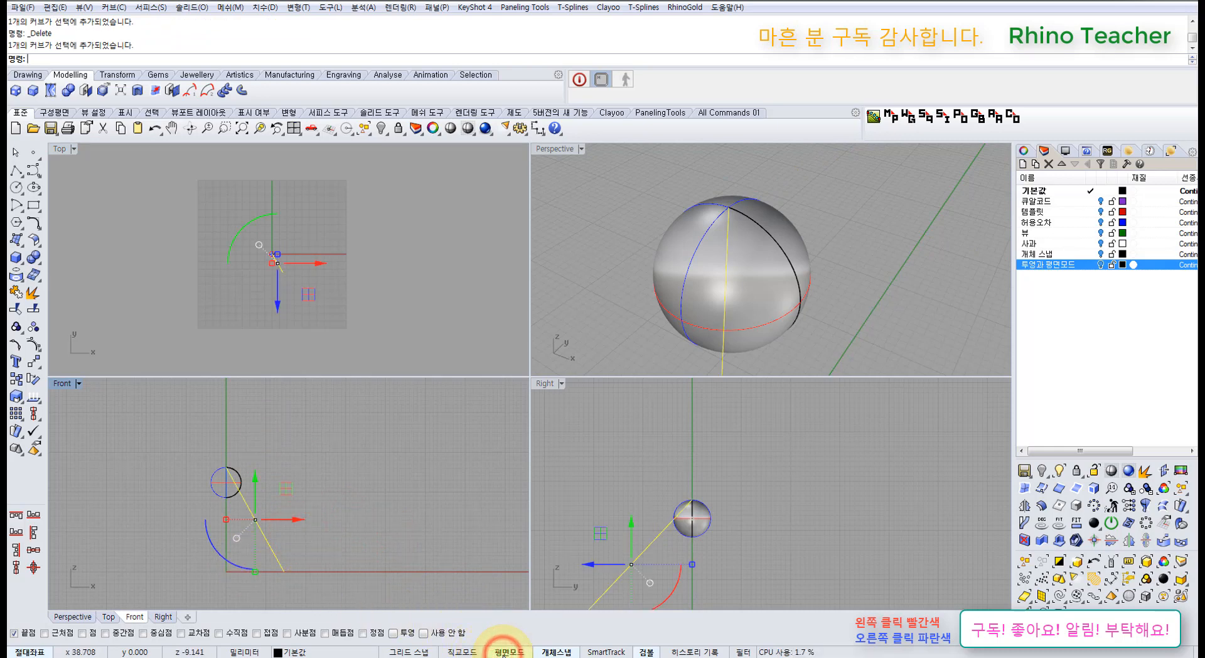
{"action": "left_click", "coordinate": [359, 510]}
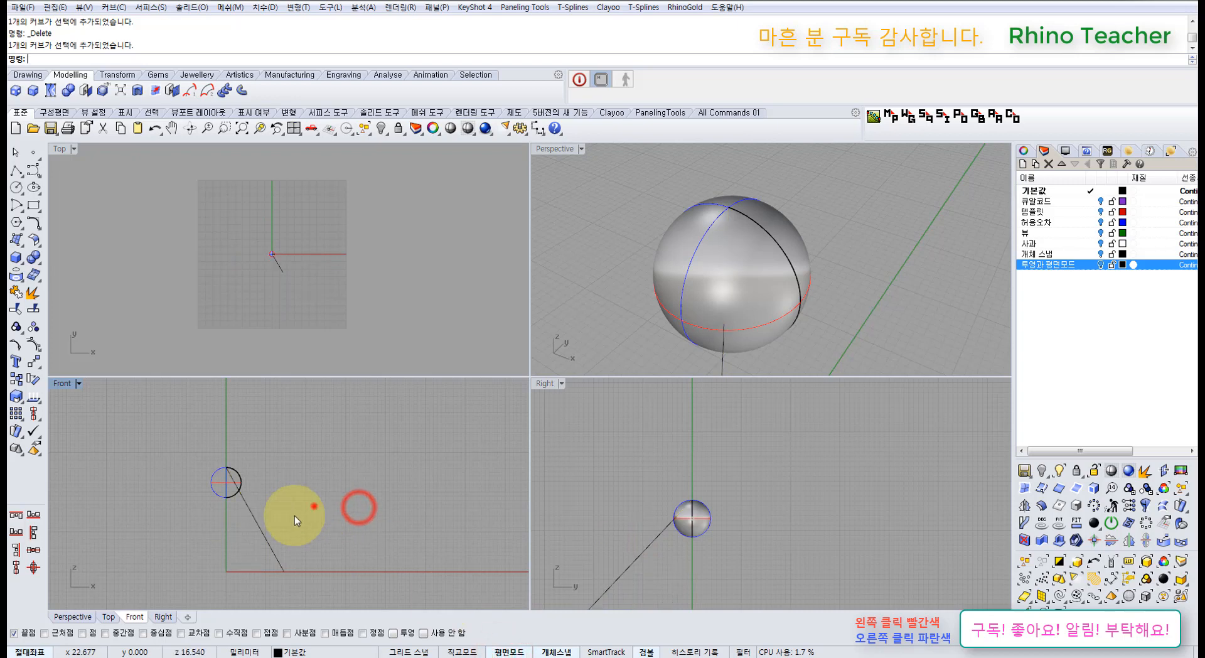
{"action": "left_click_drag", "start_coordinate": [314, 506], "coordinate": [256, 550]}
{"action": "key", "text": "Delete"}
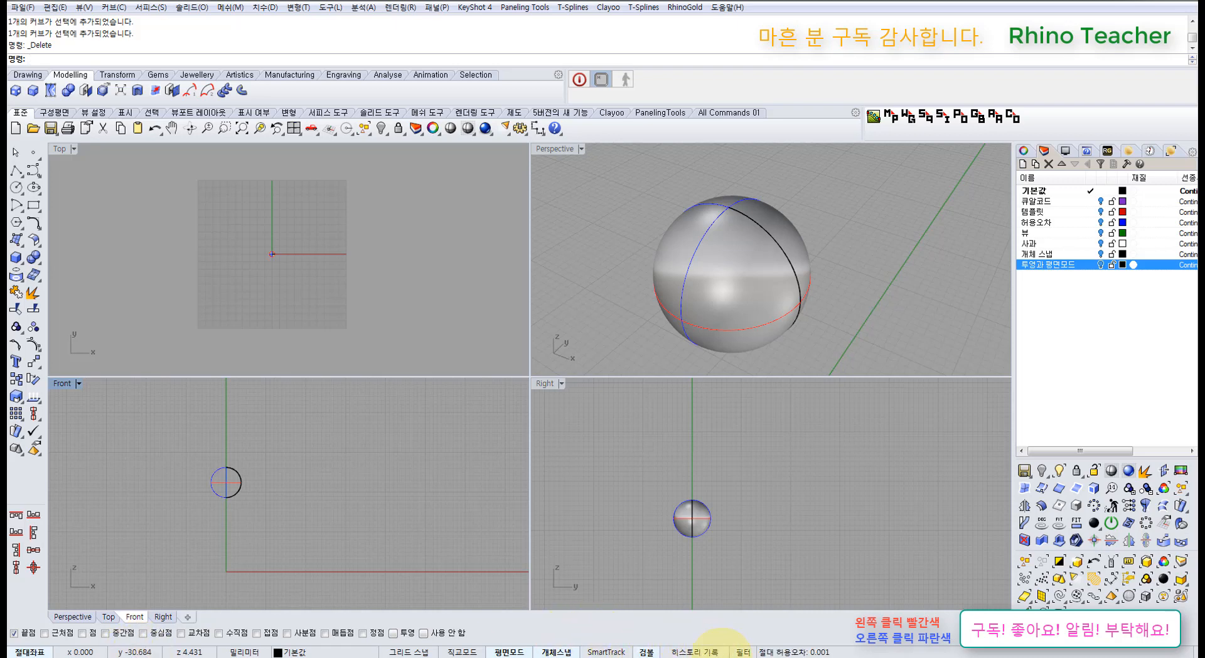
- View the selection filter (선택 필터) options and close them, and turn object snap (개체스냅) off
{"action": "left_click", "coordinate": [745, 652]}
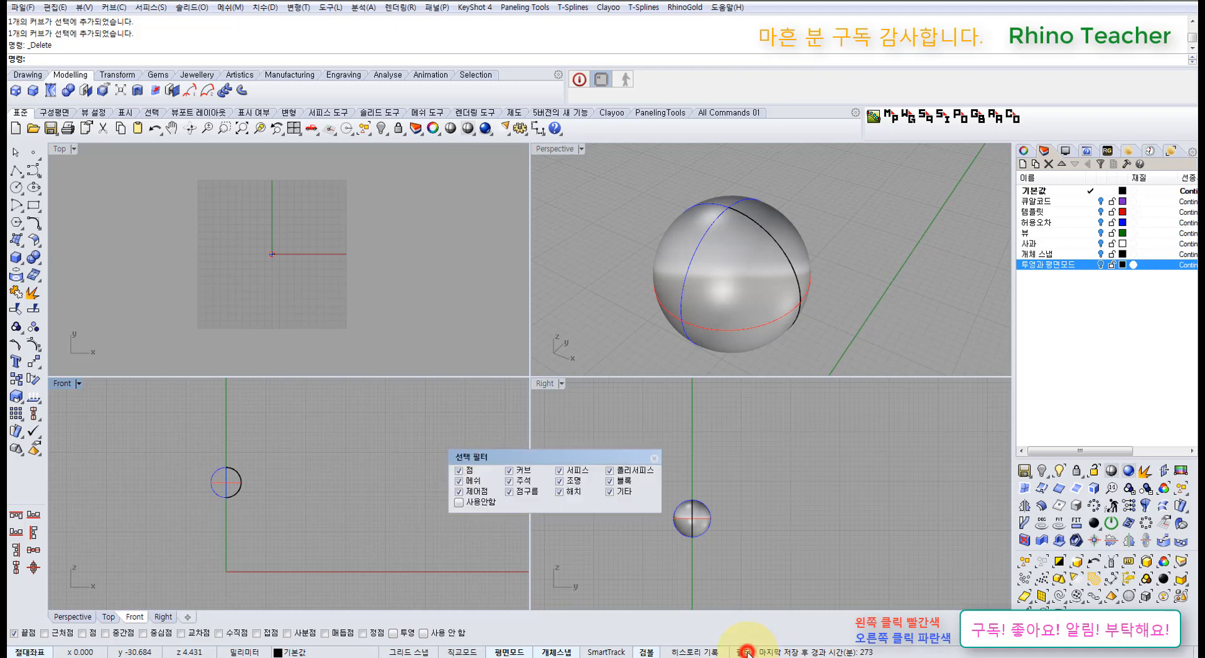
{"action": "left_click", "coordinate": [655, 460]}
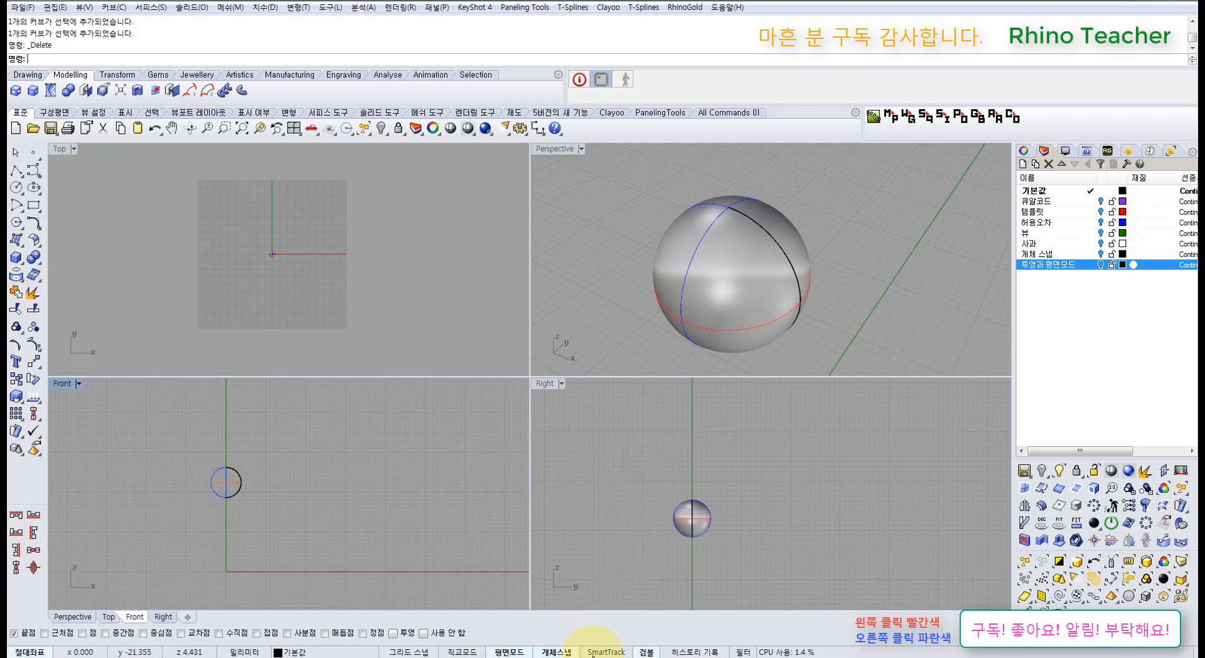
{"action": "left_click", "coordinate": [551, 653]}
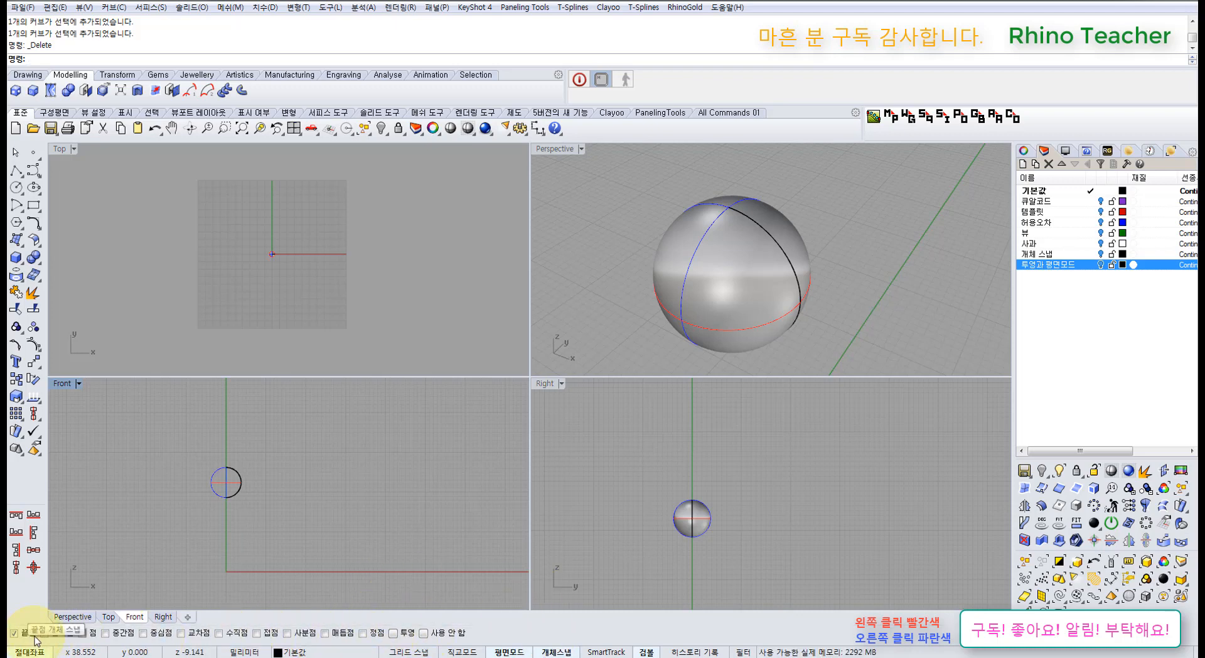
{"action": "left_click", "coordinate": [558, 651]}
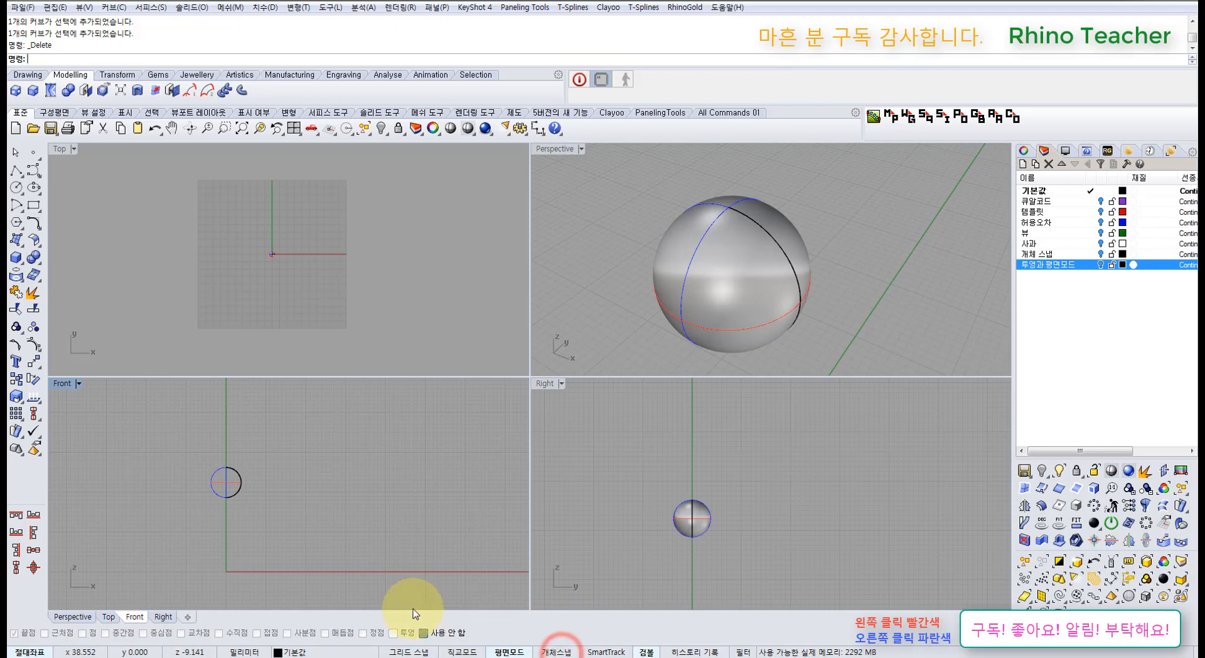
{"action": "left_click", "coordinate": [545, 652]}
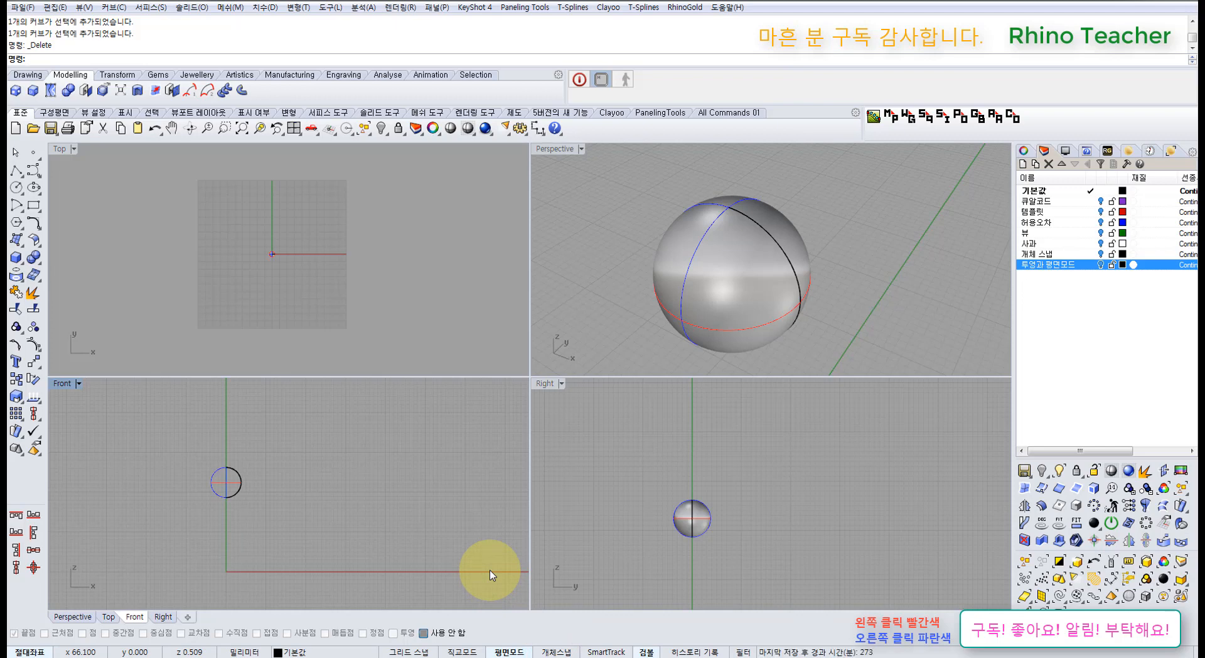
- Delete the sphere and make the 투영과 평면모드 layer visible
{"action": "right_click_drag", "start_coordinate": [273, 512], "coordinate": [334, 499]}
{"action": "left_click_drag", "start_coordinate": [341, 510], "coordinate": [246, 461]}
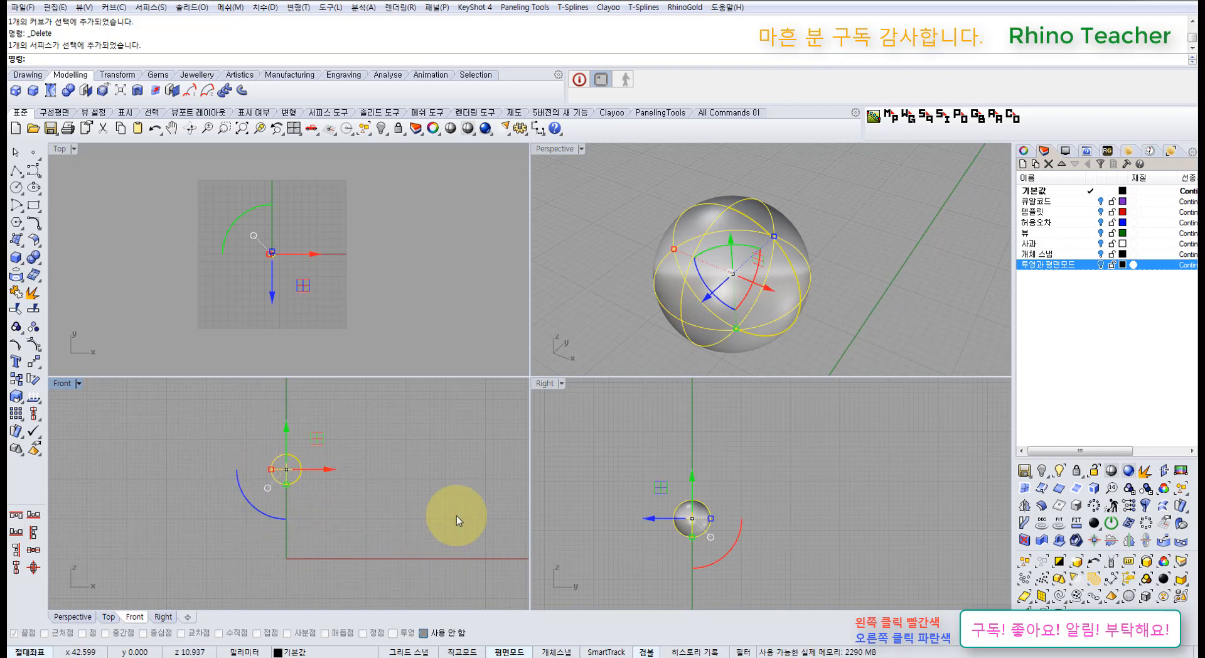
{"action": "key", "text": "Delete"}
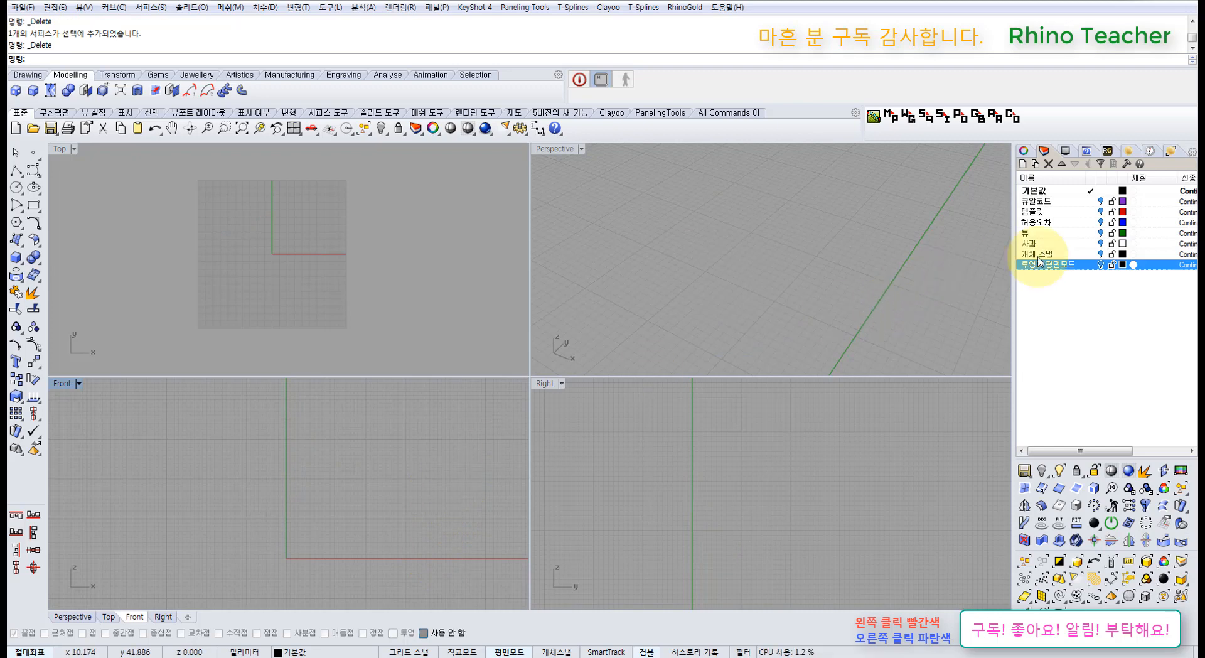
{"action": "left_click", "coordinate": [1101, 265]}
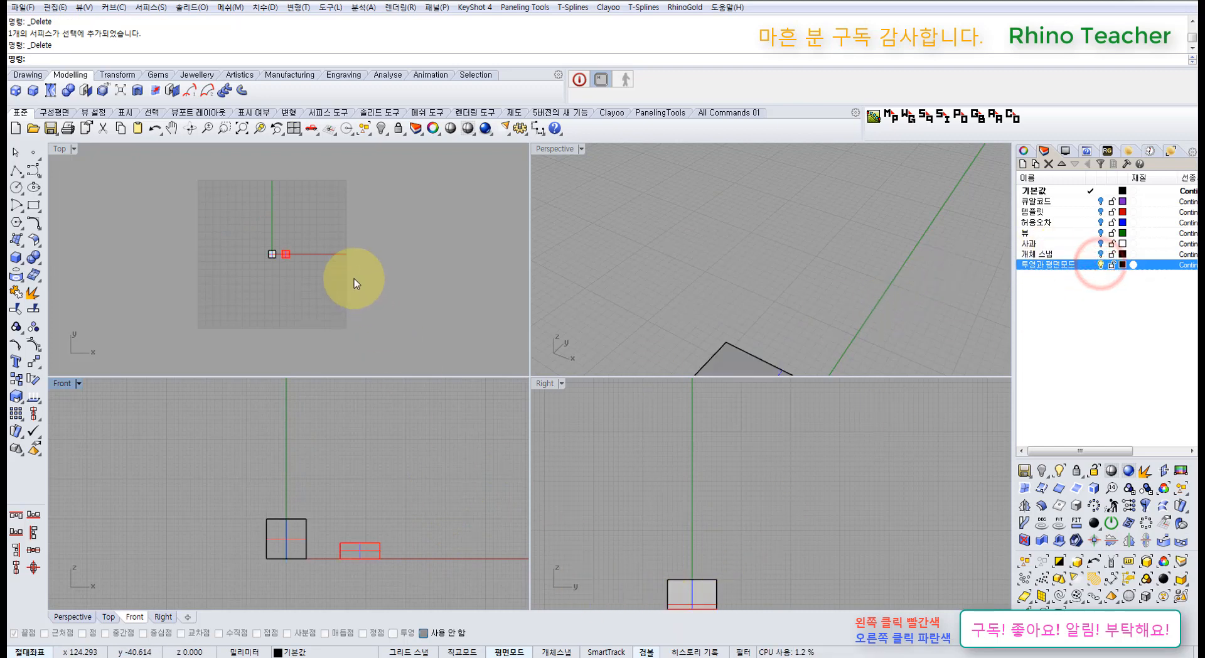
- Examine the white and red boxes in the enlarged Top view and from above in the enlarged Perspective view
{"action": "left_click", "coordinate": [61, 149]}
{"action": "double_click", "coordinate": [62, 150]}
{"action": "right_click_drag", "start_coordinate": [448, 339], "coordinate": [370, 312]}
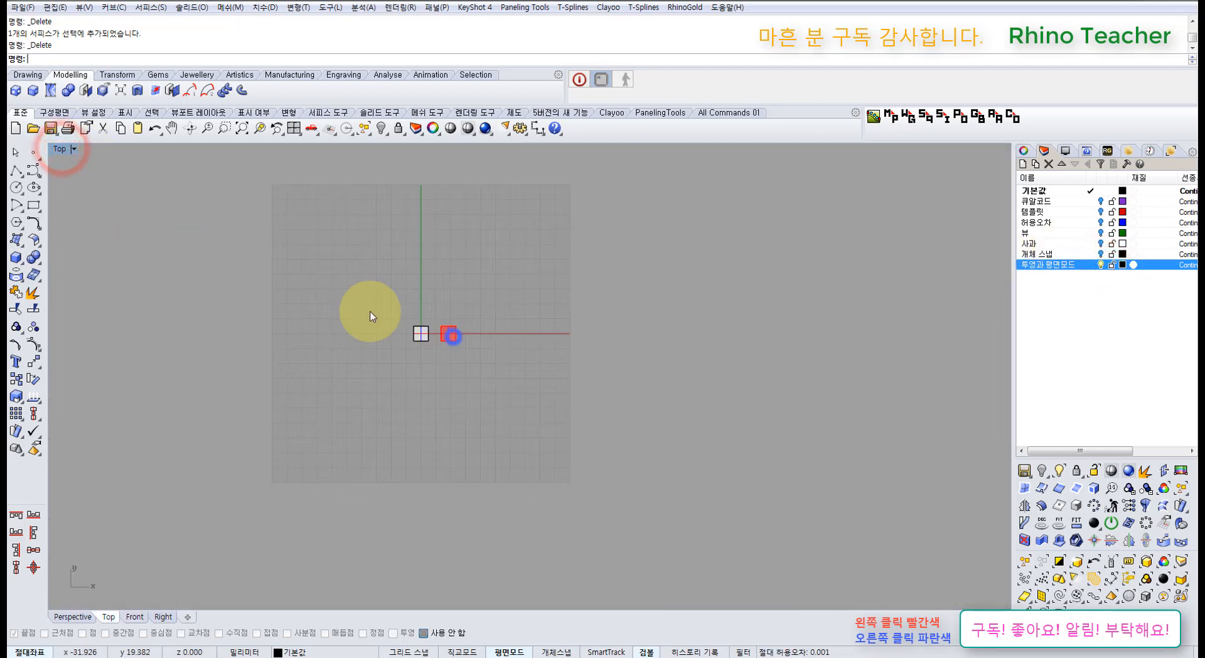
{"action": "scroll", "coordinate": [433, 335], "scroll_direction": "up", "scroll_amount": 12}
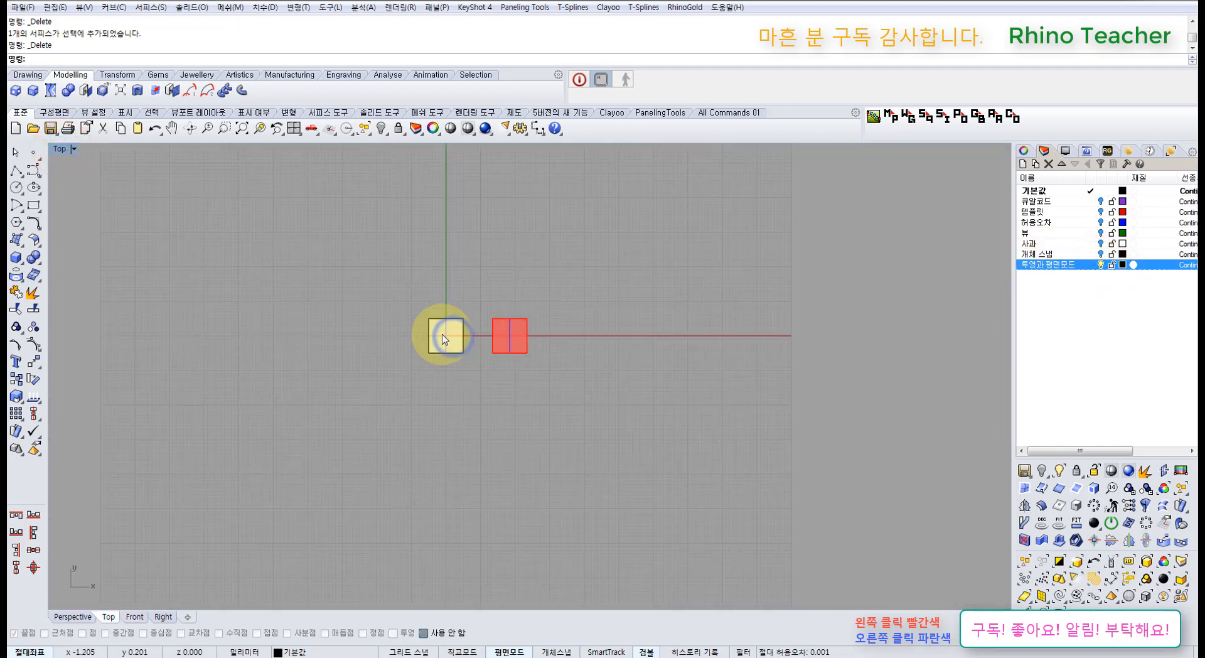
{"action": "left_click", "coordinate": [298, 129]}
{"action": "double_click", "coordinate": [560, 149]}
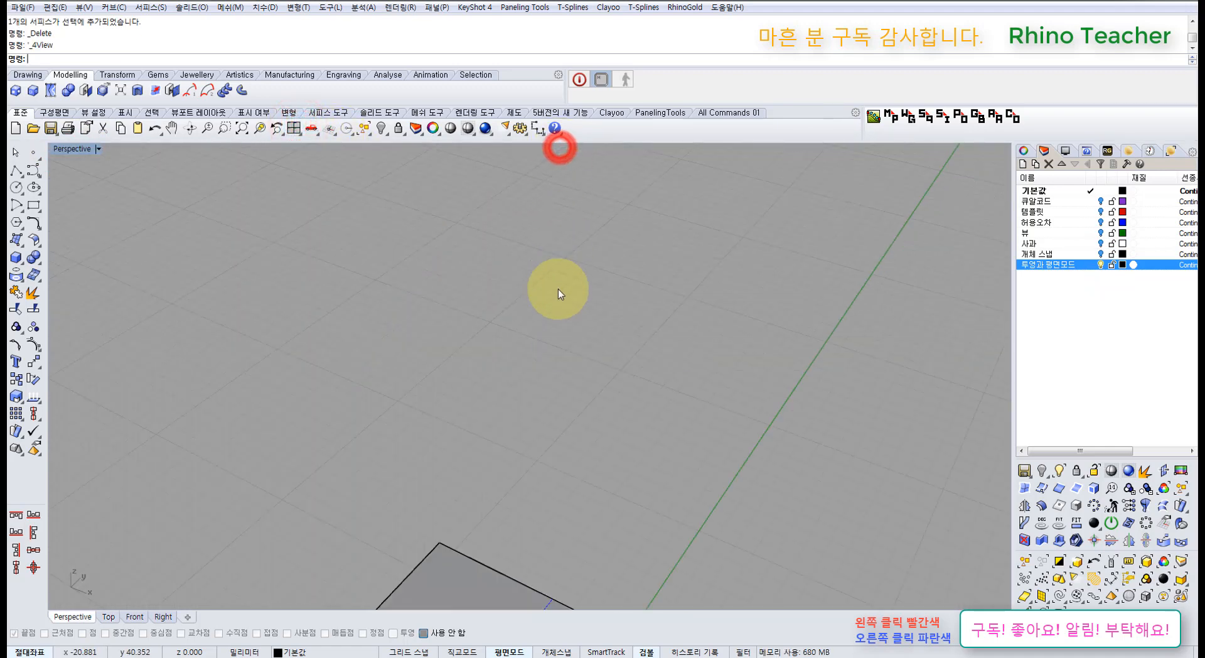
{"action": "scroll", "coordinate": [561, 295], "scroll_direction": "down", "scroll_amount": 7}
{"action": "right_click_drag", "start_coordinate": [580, 448], "coordinate": [457, 332], "text": "shift"}
{"action": "right_click_drag", "start_coordinate": [436, 393], "coordinate": [486, 428]}
{"action": "right_click_drag", "start_coordinate": [484, 428], "coordinate": [527, 439], "text": "shift"}
{"action": "scroll", "coordinate": [527, 437], "scroll_direction": "up", "scroll_amount": 3}
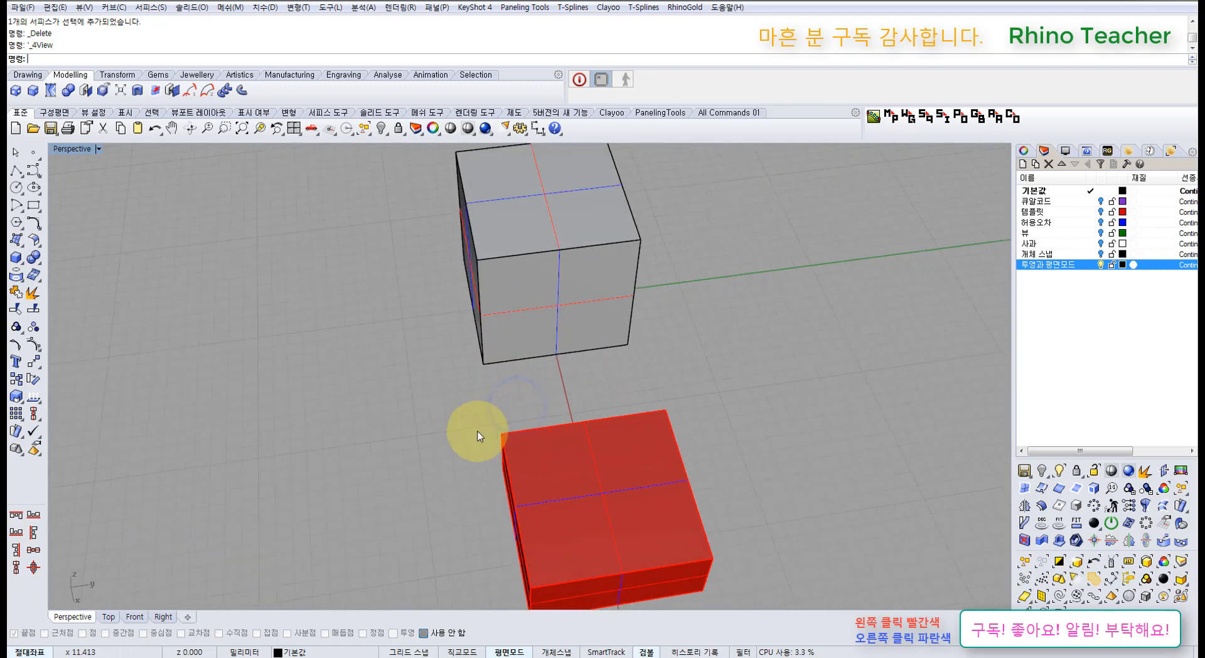
- Duplicate the red box's upper edge facing the white box as a separate curve using DupEdge
{"action": "left_click", "coordinate": [22, 241]}
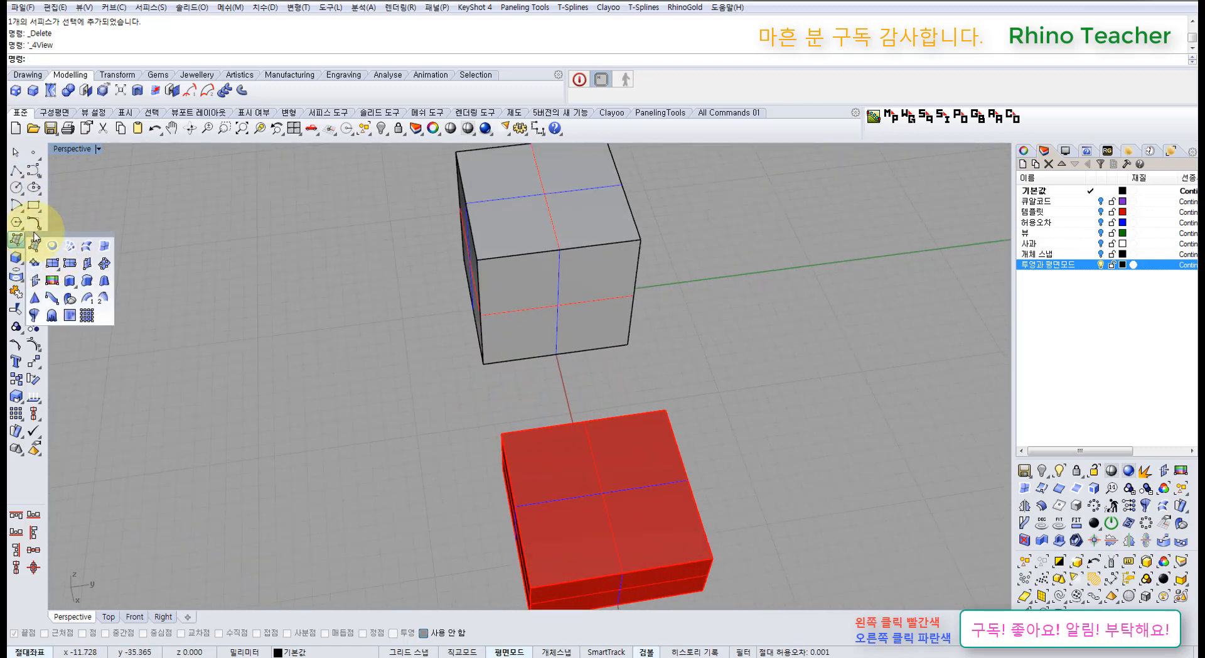
{"action": "left_click", "coordinate": [80, 223]}
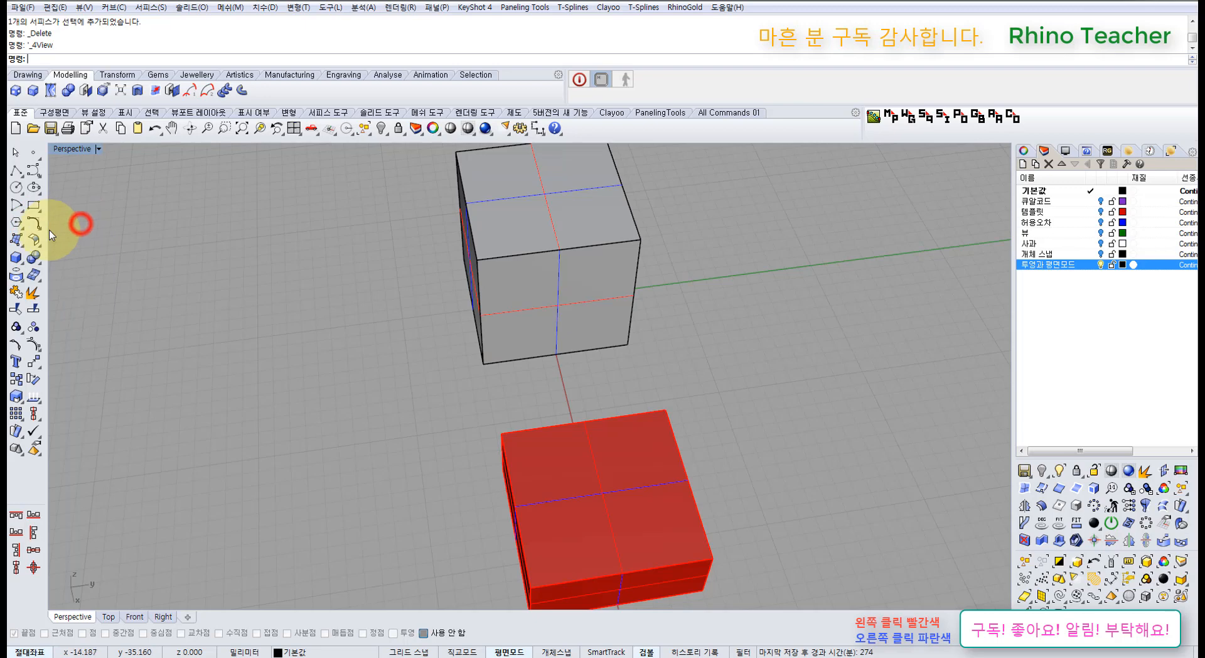
{"action": "left_click", "coordinate": [18, 276]}
{"action": "left_click_drag", "start_coordinate": [53, 268], "coordinate": [126, 271]}
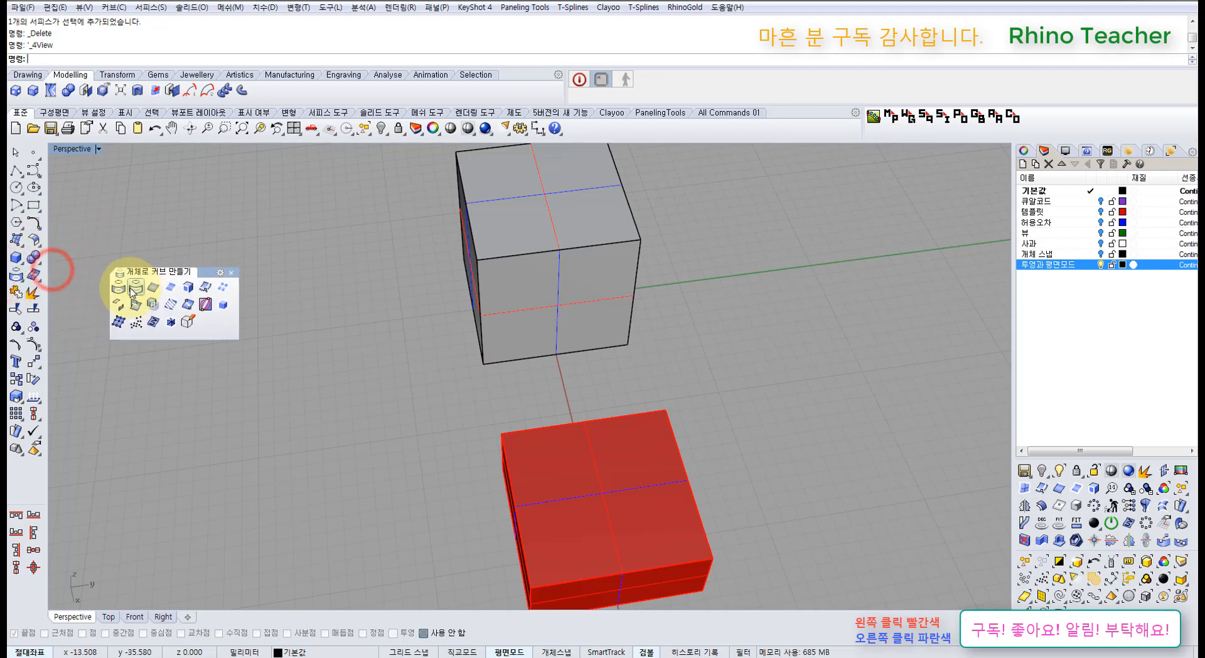
{"action": "left_click", "coordinate": [152, 288]}
{"action": "right_click_drag", "start_coordinate": [519, 492], "coordinate": [552, 424]}
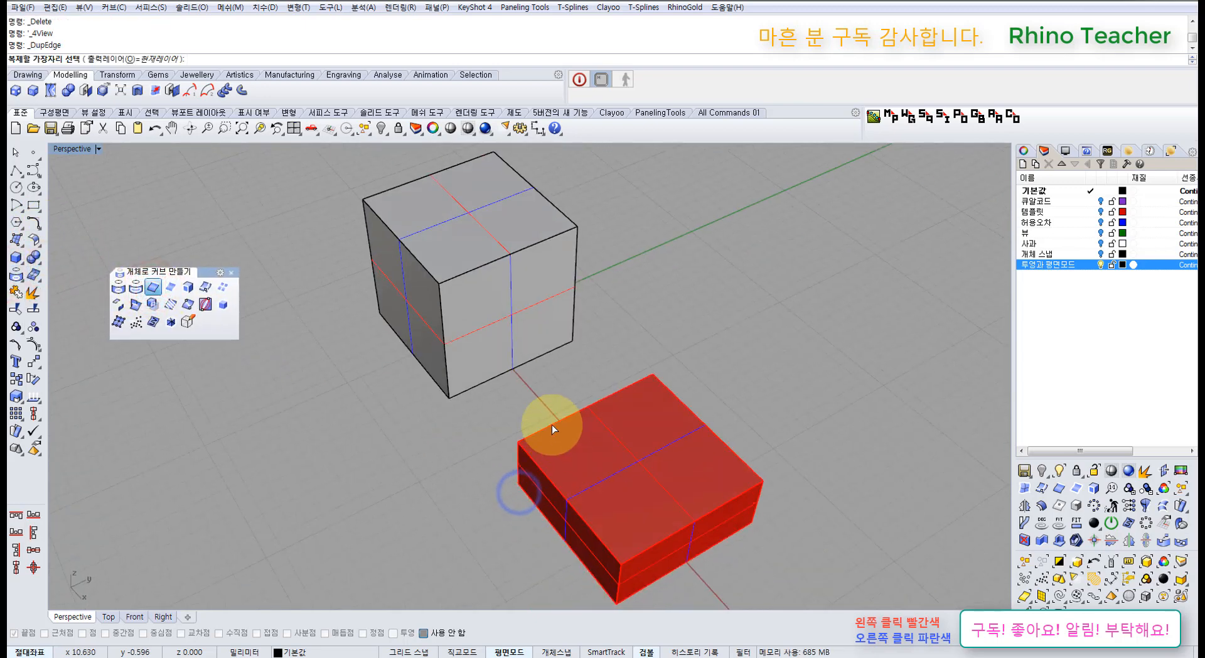
{"action": "left_click", "coordinate": [552, 424]}
{"action": "key", "text": "Return"}
- Stretch the duplicated edge curve along its own direction so it extends well past both ends of the red box
{"action": "right_click_drag", "start_coordinate": [611, 383], "coordinate": [521, 421]}
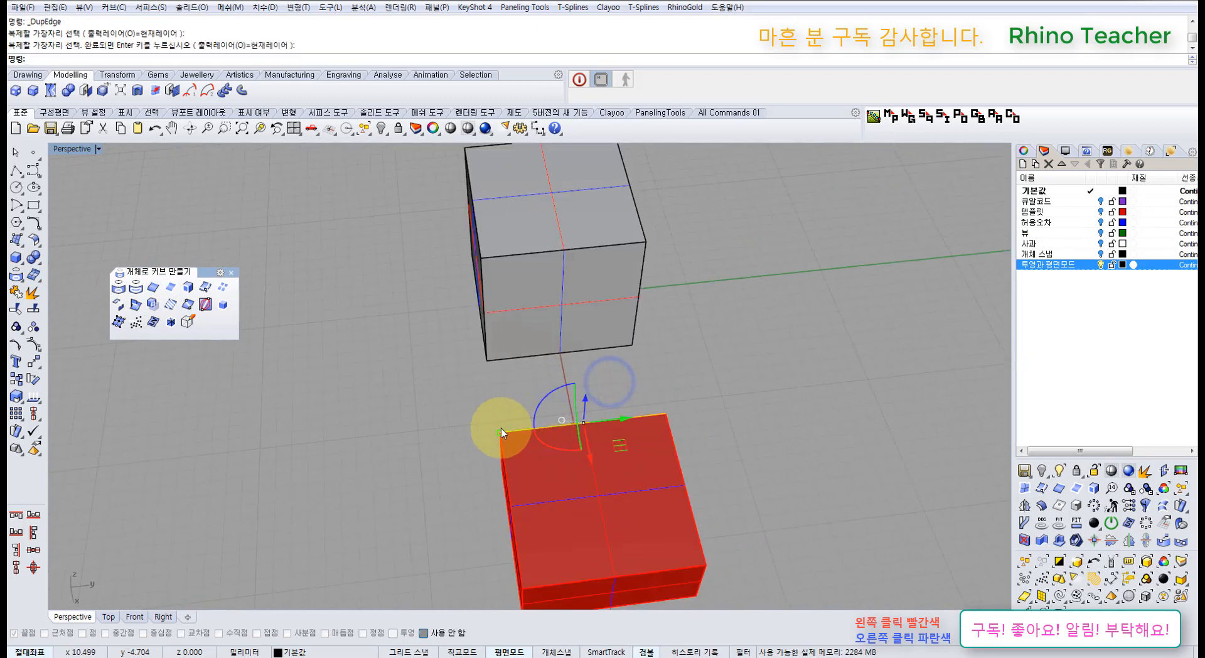
{"action": "left_click_drag", "start_coordinate": [503, 432], "coordinate": [369, 438]}
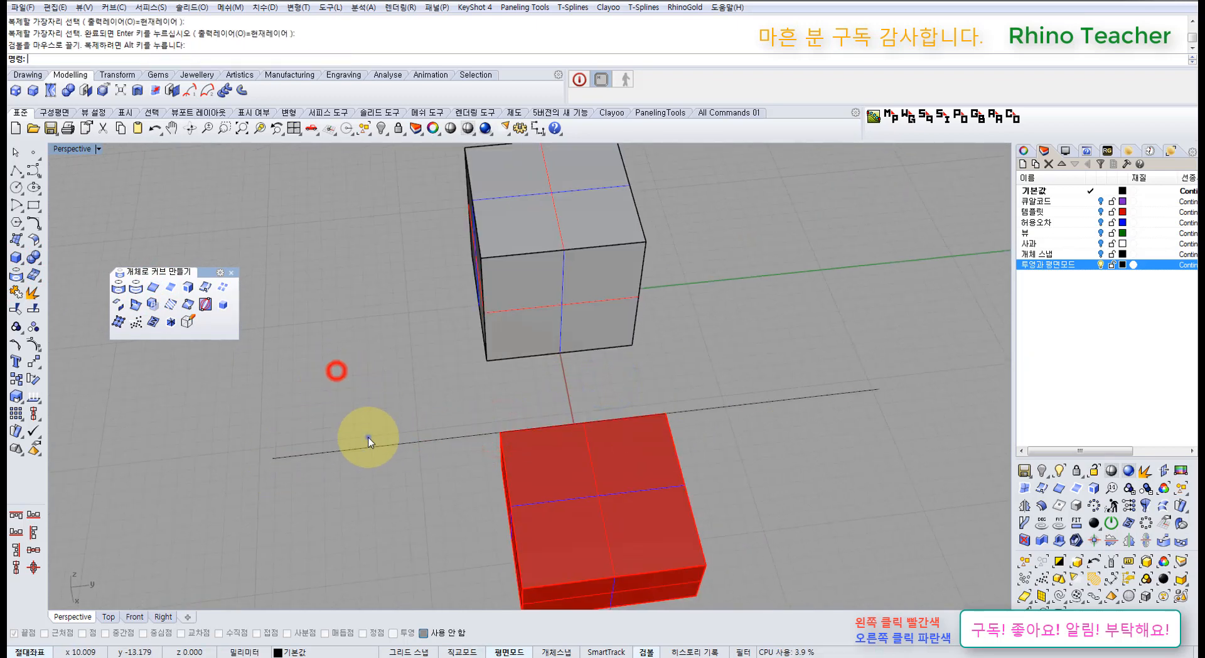
{"action": "mouse_move", "coordinate": [369, 437]}
{"action": "right_mouse_down"}
{"action": "mouse_move", "coordinate": [444, 369]}
{"action": "mouse_move", "coordinate": [430, 404]}
{"action": "mouse_move", "coordinate": [689, 376]}
{"action": "mouse_move", "coordinate": [672, 369]}
{"action": "right_mouse_up"}
{"action": "left_click_drag", "start_coordinate": [827, 462], "coordinate": [729, 402]}
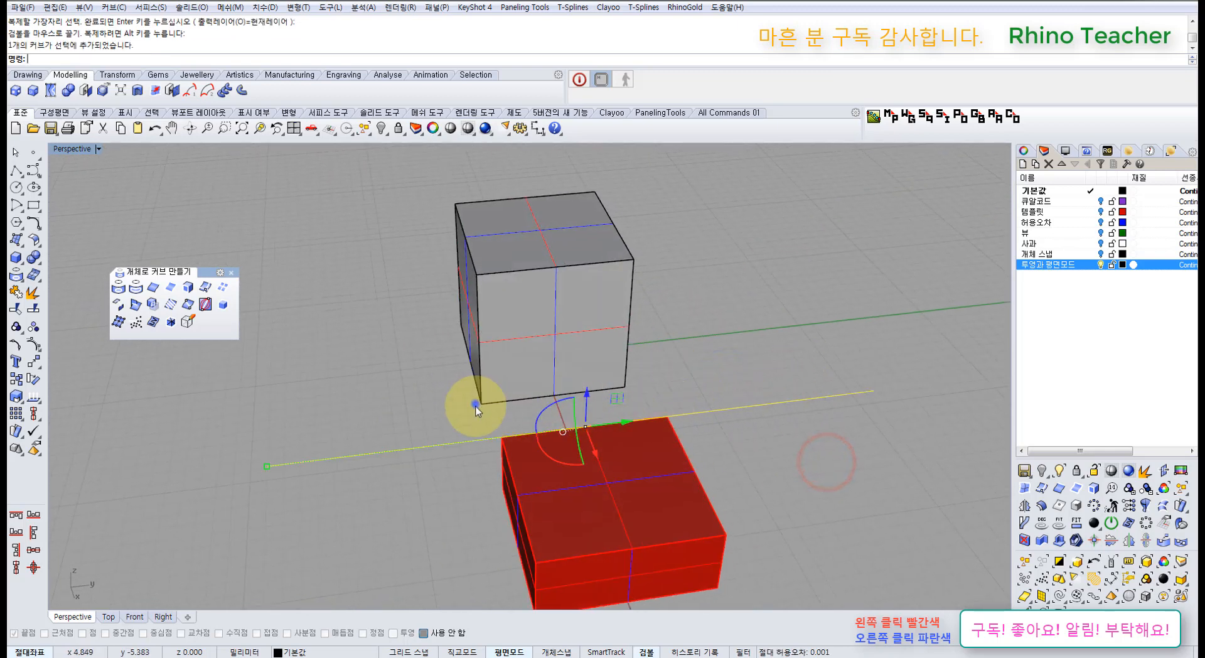
- Draw a polyline from the white box's upper corner to the extended edge curve, enabling Near snap for the second point
{"action": "right_click_drag", "start_coordinate": [477, 410], "coordinate": [479, 409]}
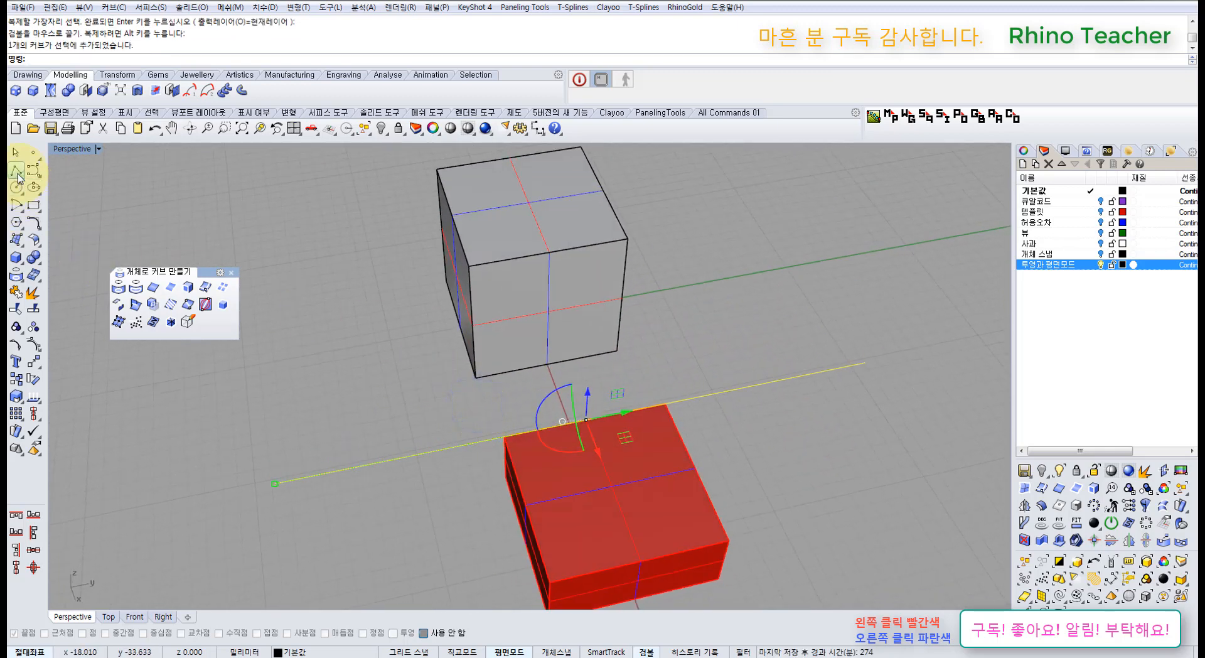
{"action": "left_click", "coordinate": [17, 172]}
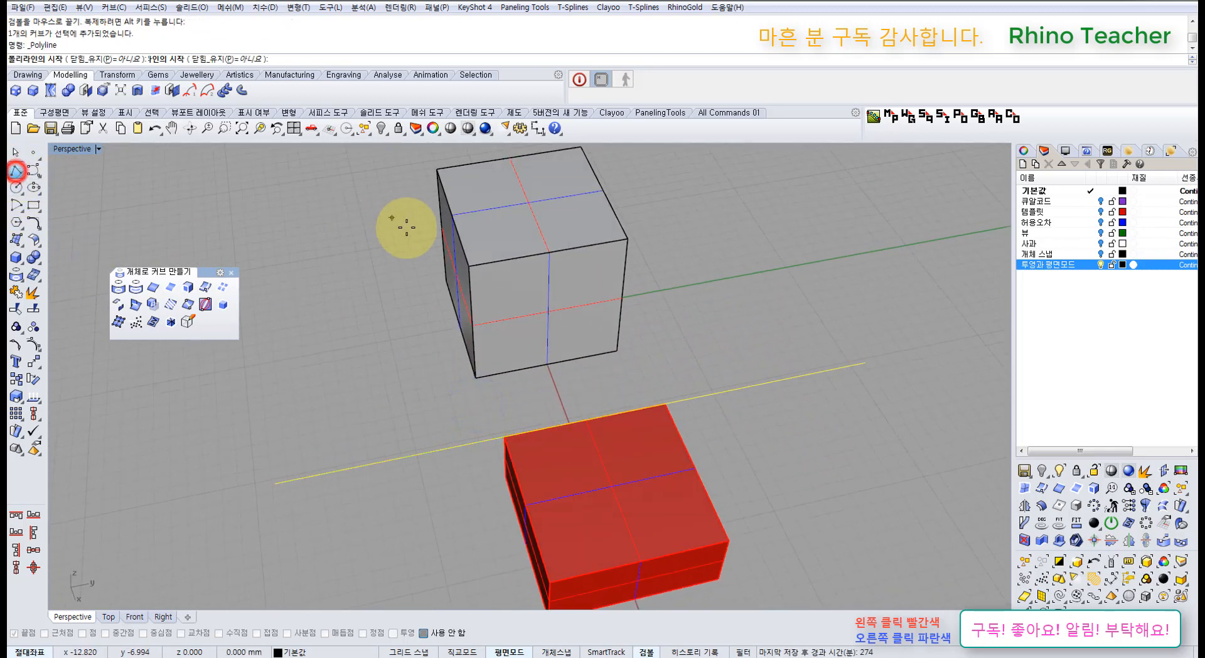
{"action": "left_click", "coordinate": [467, 268]}
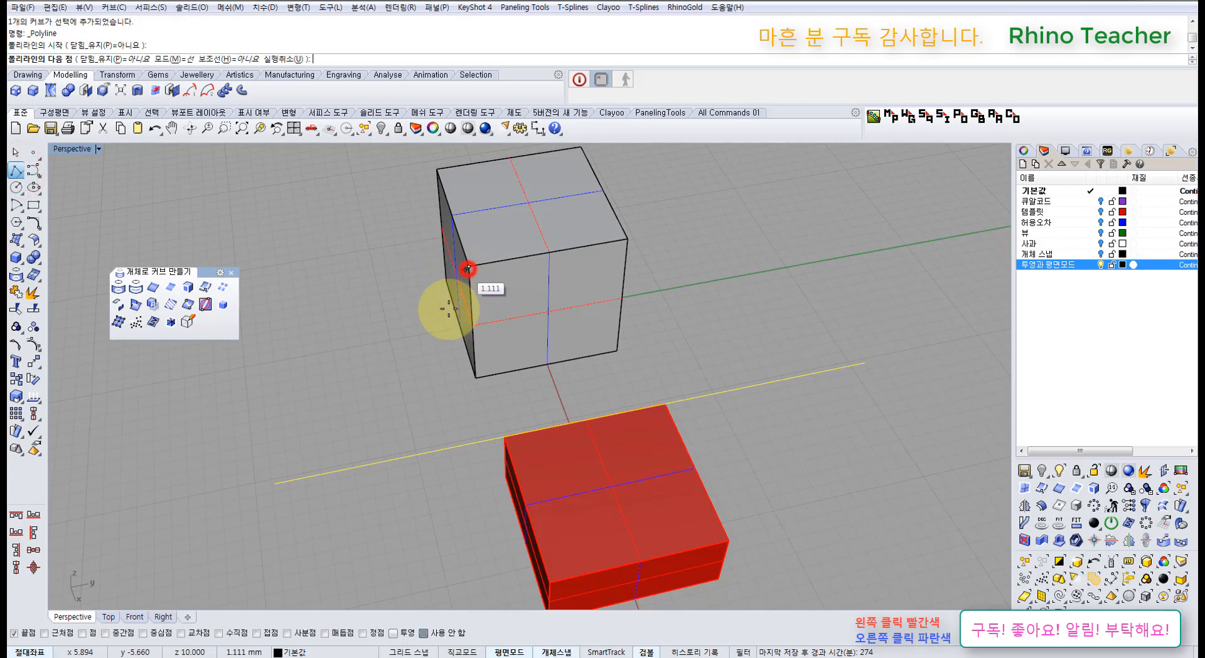
{"action": "left_click", "coordinate": [44, 633]}
{"action": "left_click", "coordinate": [360, 468]}
{"action": "right_click", "coordinate": [359, 471]}
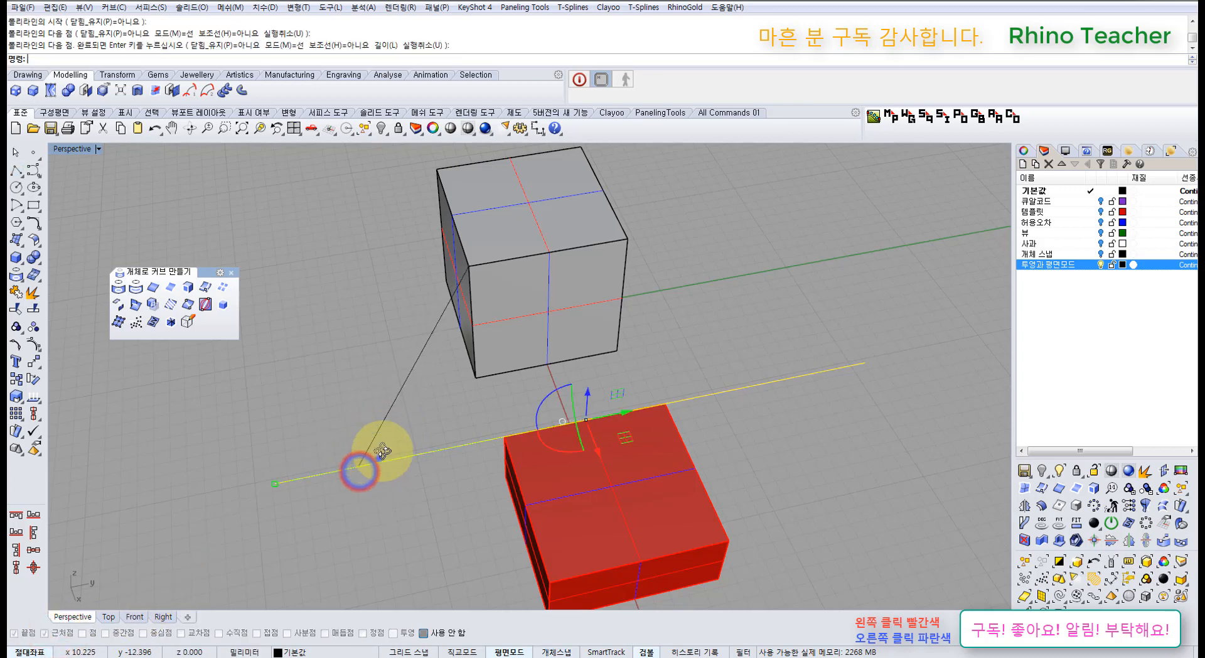
{"action": "right_click_drag", "start_coordinate": [377, 459], "coordinate": [567, 493]}
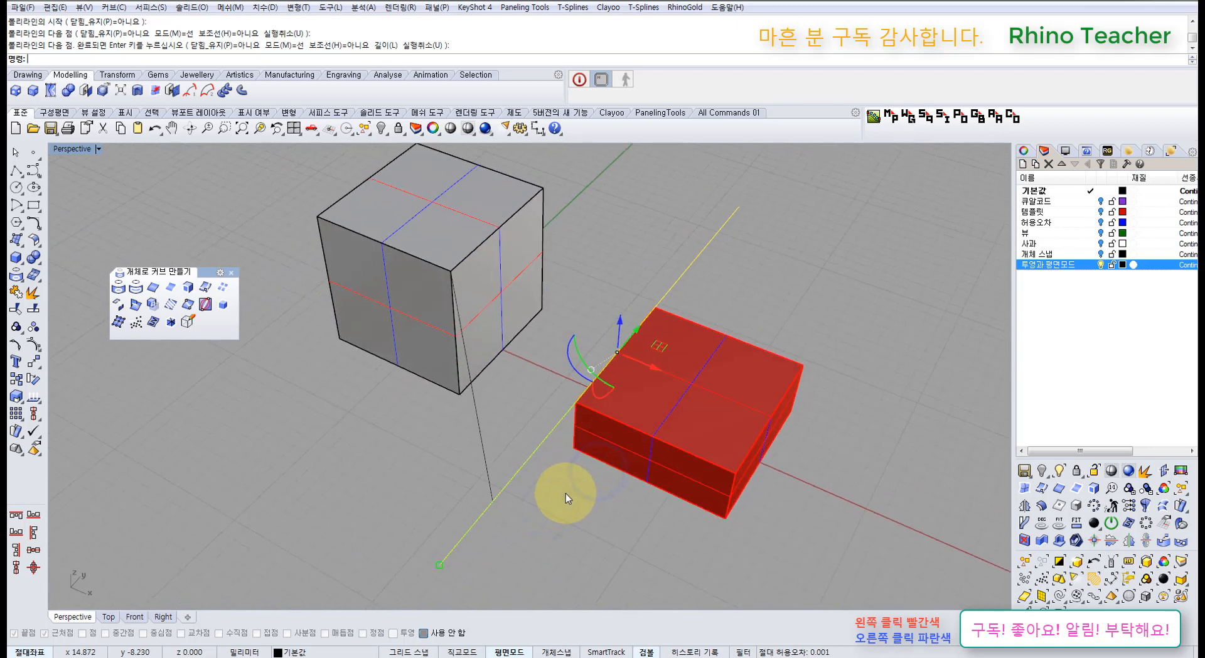
- Delete the extended edge curve and the polyline, and turn on SmartTrack
{"action": "left_click_drag", "start_coordinate": [560, 492], "coordinate": [532, 459]}
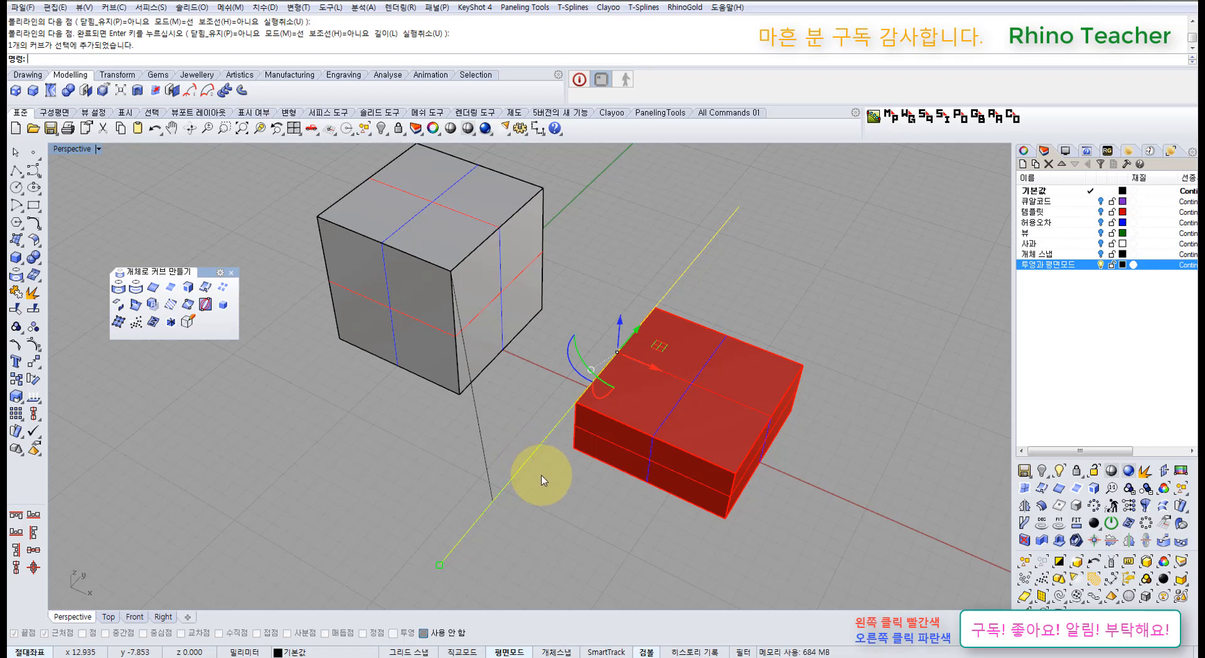
{"action": "key", "text": "Delete"}
{"action": "left_click", "coordinate": [485, 489]}
{"action": "key", "text": "Delete"}
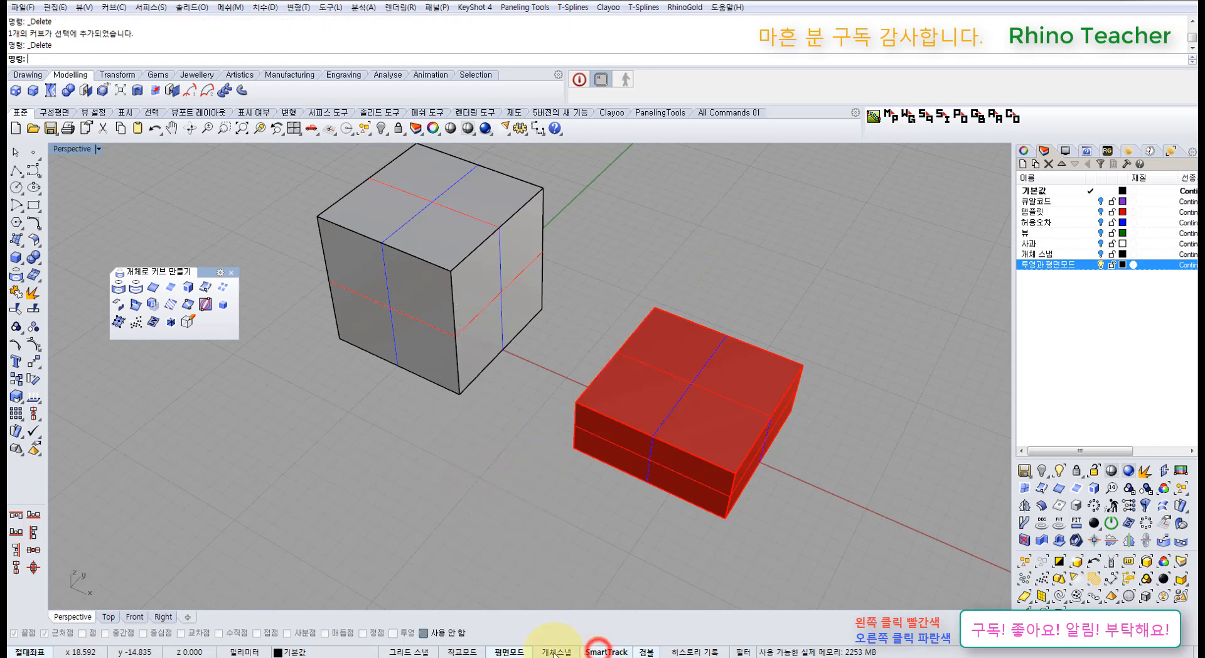
- Turn object snaps back on and try starting a polyline at the white box's upper corner
{"action": "mouse_move", "coordinate": [395, 493]}
{"action": "right_mouse_down"}
{"action": "mouse_move", "coordinate": [431, 489]}
{"action": "mouse_move", "coordinate": [402, 487]}
{"action": "right_mouse_up"}
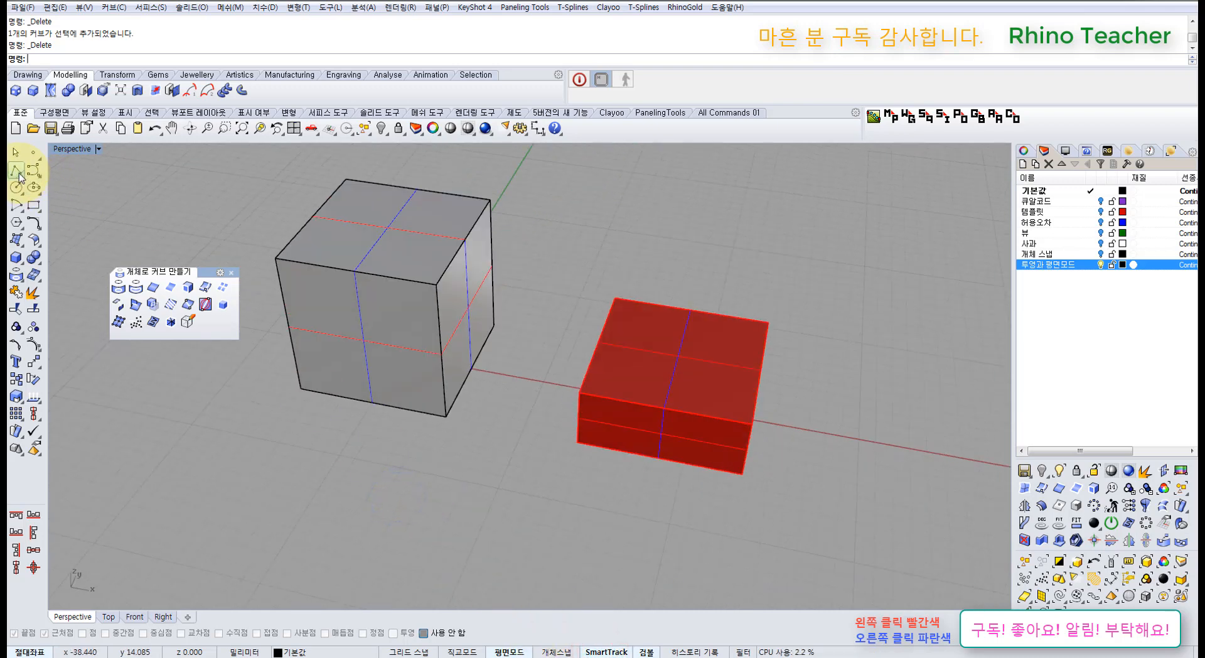
{"action": "left_click", "coordinate": [18, 172]}
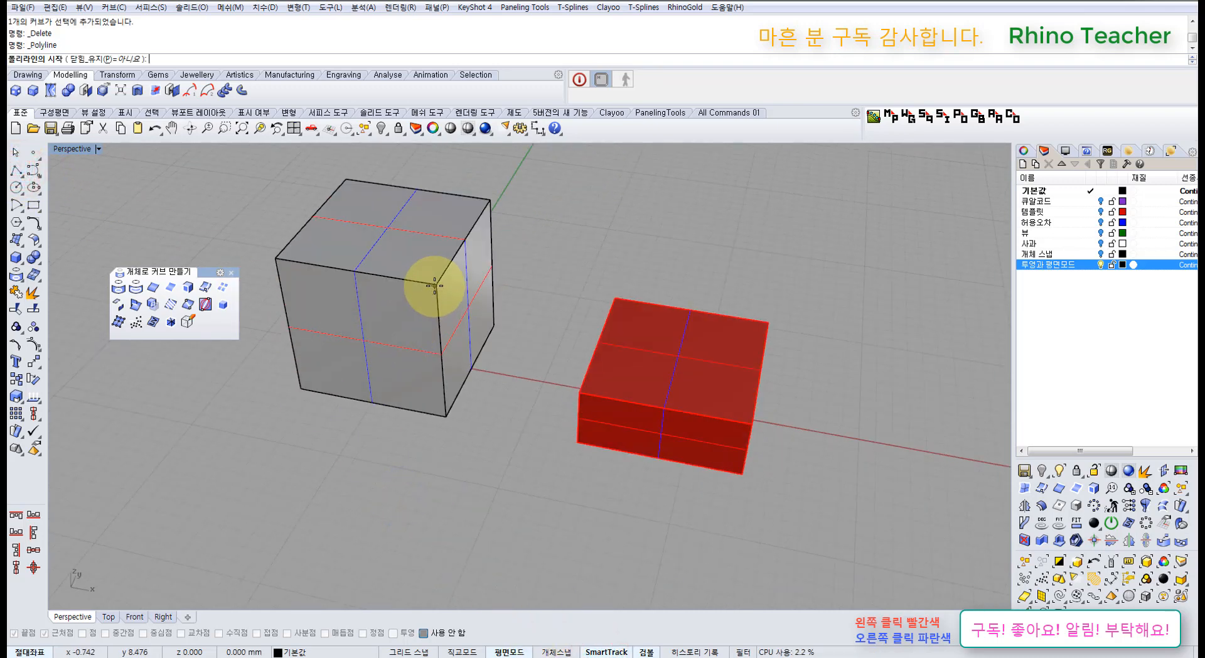
{"action": "left_click", "coordinate": [425, 633]}
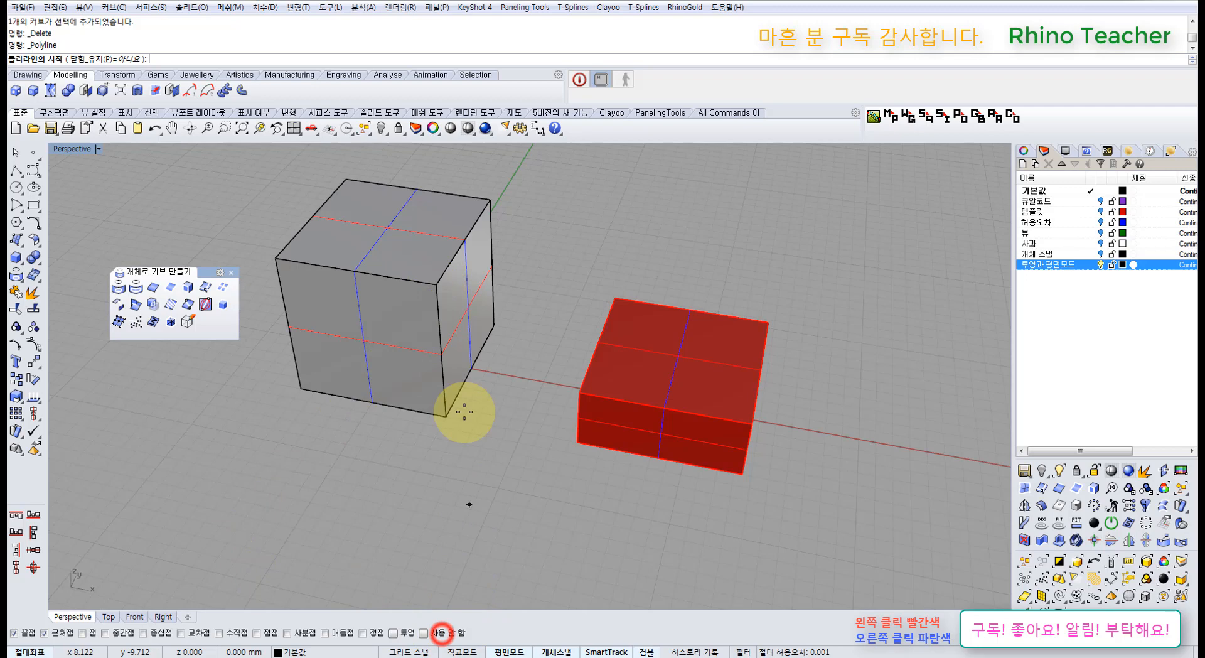
{"action": "left_click", "coordinate": [437, 284]}
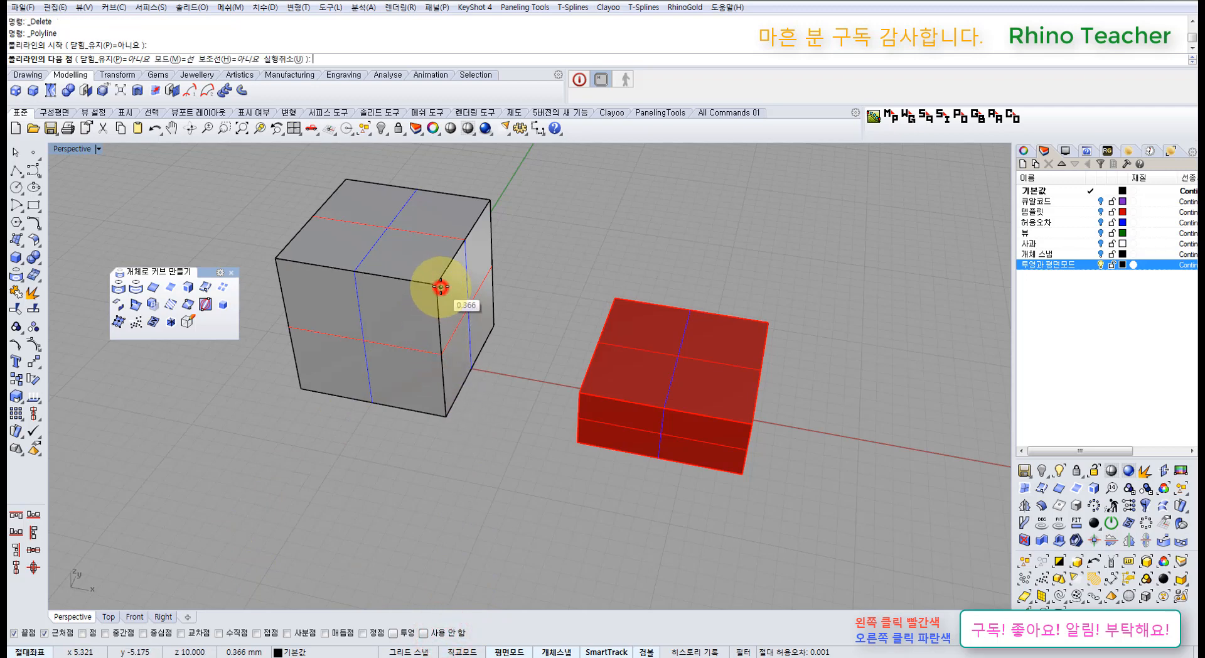
{"action": "mouse_move", "coordinate": [542, 428]}
{"action": "right_mouse_down"}
{"action": "mouse_move", "coordinate": [509, 454]}
{"action": "mouse_move", "coordinate": [529, 436]}
{"action": "right_mouse_up"}
{"action": "right_click", "coordinate": [532, 430]}
- Start a polyline at the white box's upper corner, enable Mid snap, and place a point on the tracked extension of the red box's upper edge
{"action": "right_click", "coordinate": [500, 380]}
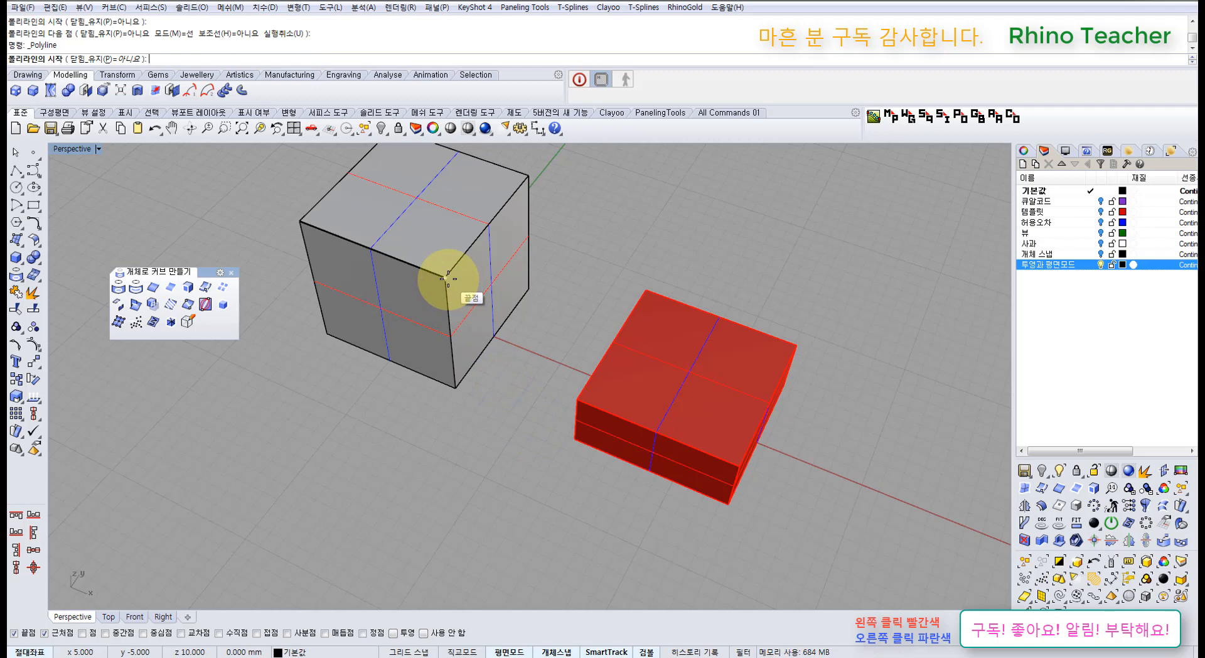
{"action": "left_click", "coordinate": [448, 278]}
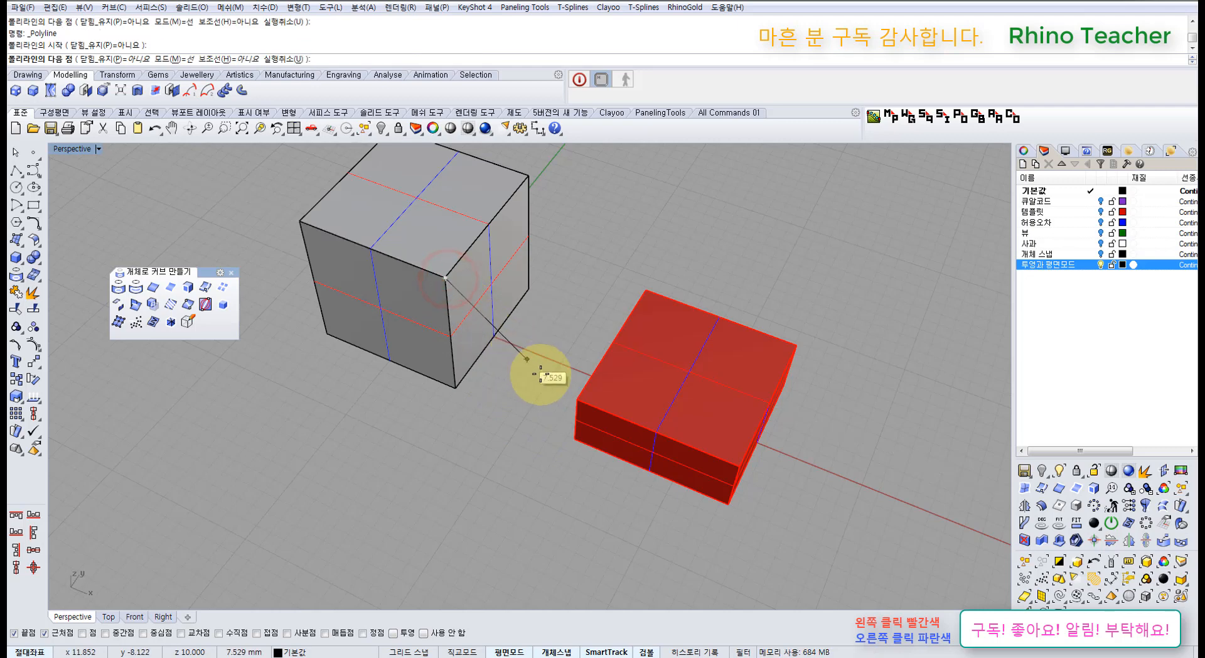
{"action": "scroll", "coordinate": [565, 383], "scroll_direction": "up", "scroll_amount": 5}
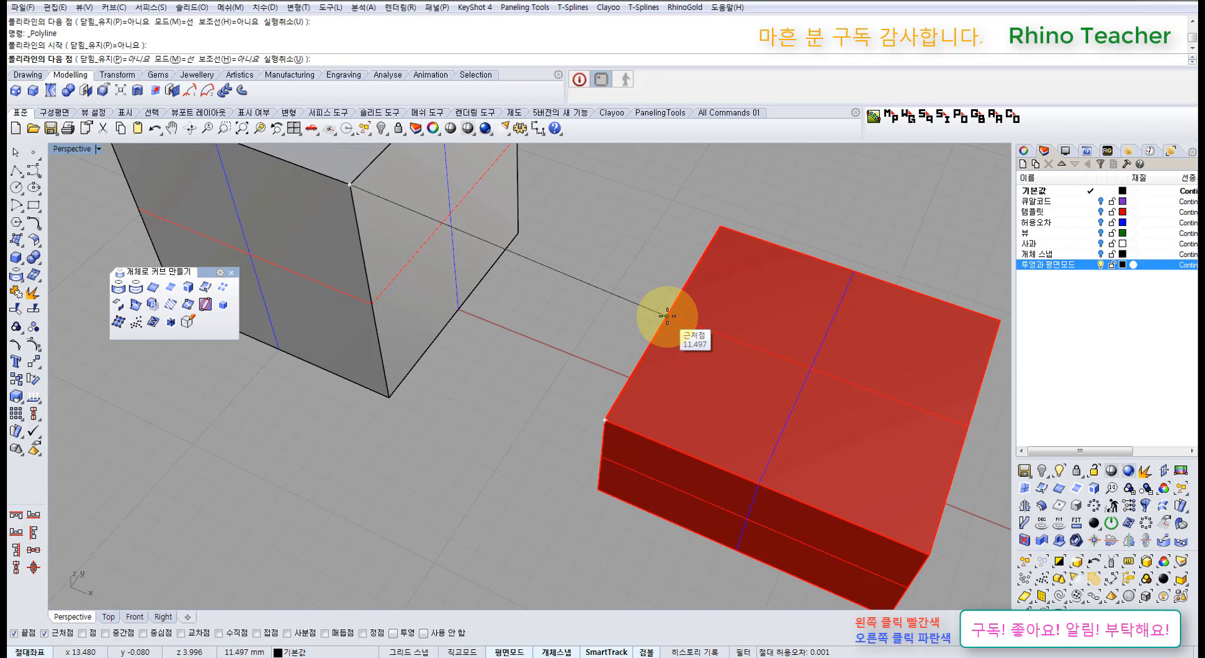
{"action": "scroll", "coordinate": [667, 315], "scroll_direction": "down", "scroll_amount": 4}
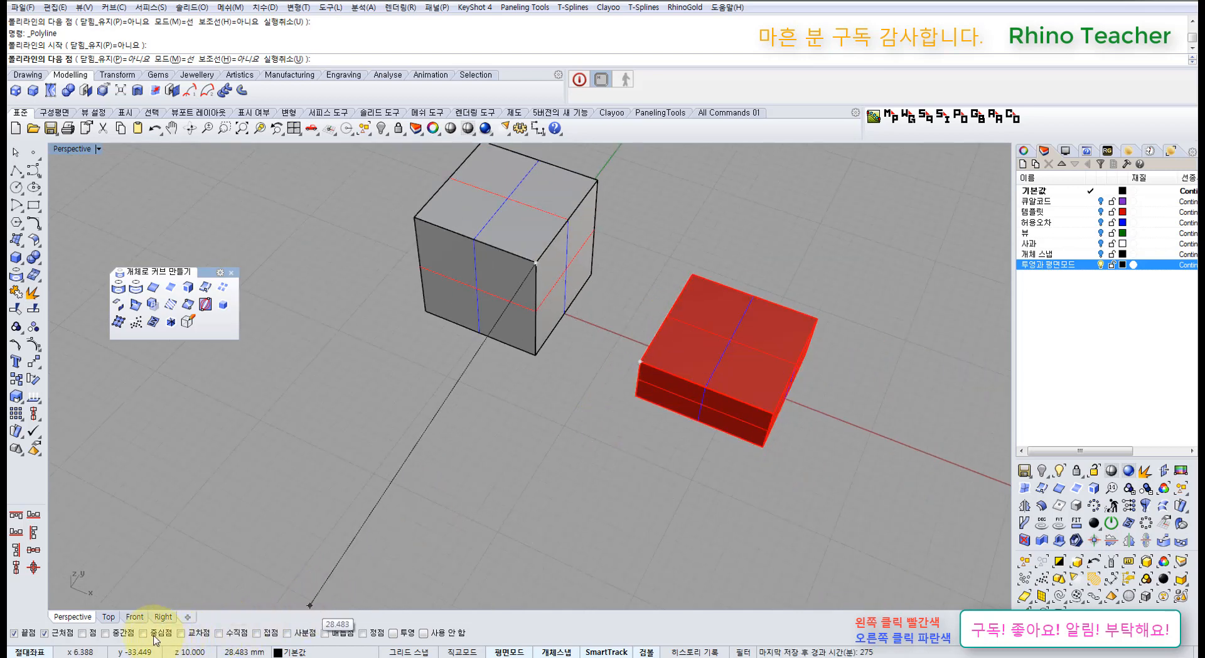
{"action": "left_click", "coordinate": [131, 636]}
{"action": "scroll", "coordinate": [686, 296], "scroll_direction": "up", "scroll_amount": 3}
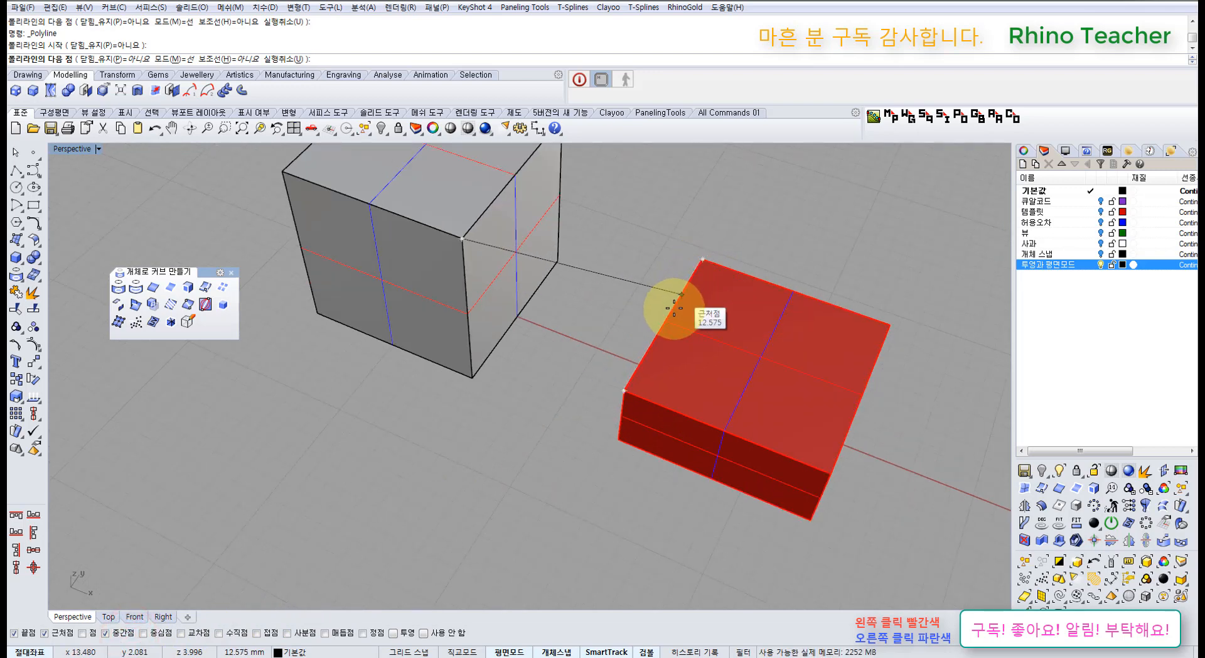
{"action": "left_click", "coordinate": [557, 497]}
{"action": "mouse_move", "coordinate": [582, 475]}
{"action": "right_mouse_down"}
{"action": "mouse_move", "coordinate": [565, 445]}
{"action": "mouse_move", "coordinate": [560, 482]}
{"action": "right_mouse_up"}
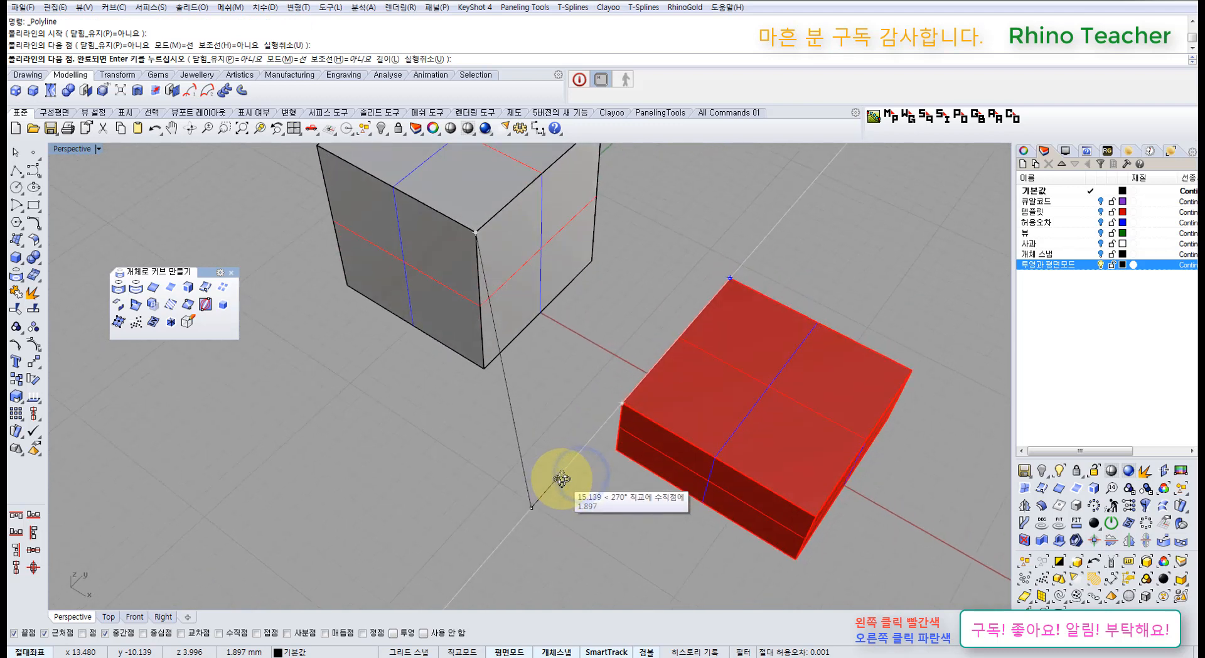
- Continue the polyline through the red box's near upper corner and its adjoining edge's tracked extension, ending at a tracked point vertically above that corner
{"action": "left_click", "coordinate": [620, 402]}
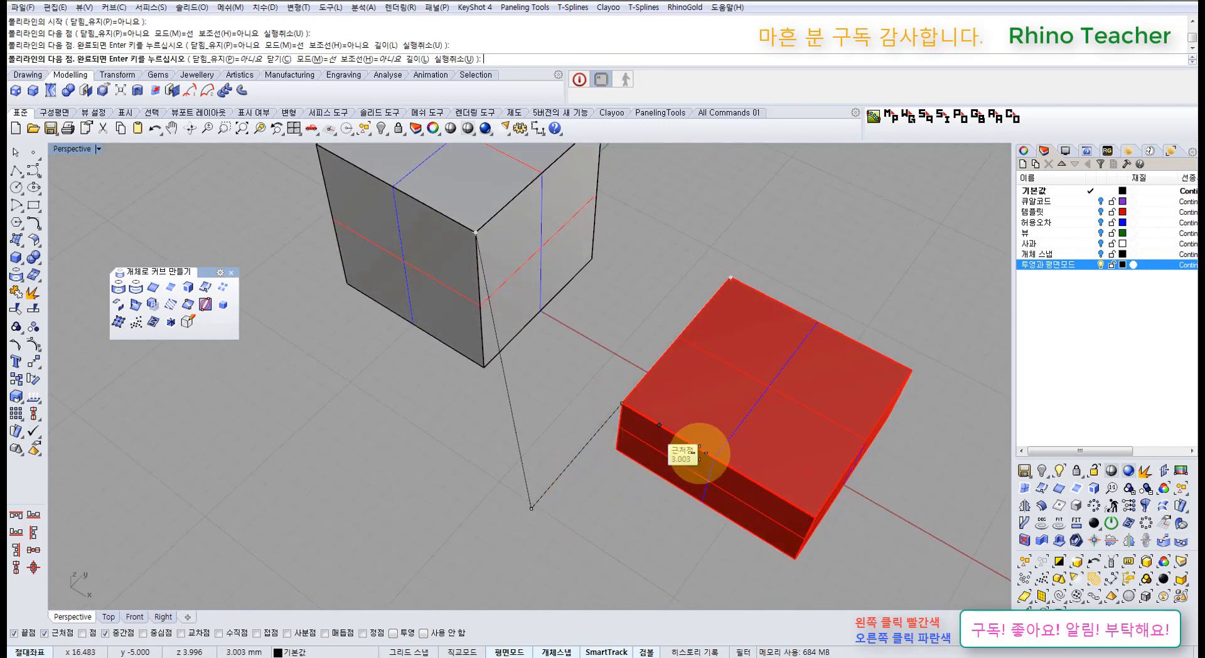
{"action": "left_click", "coordinate": [817, 519]}
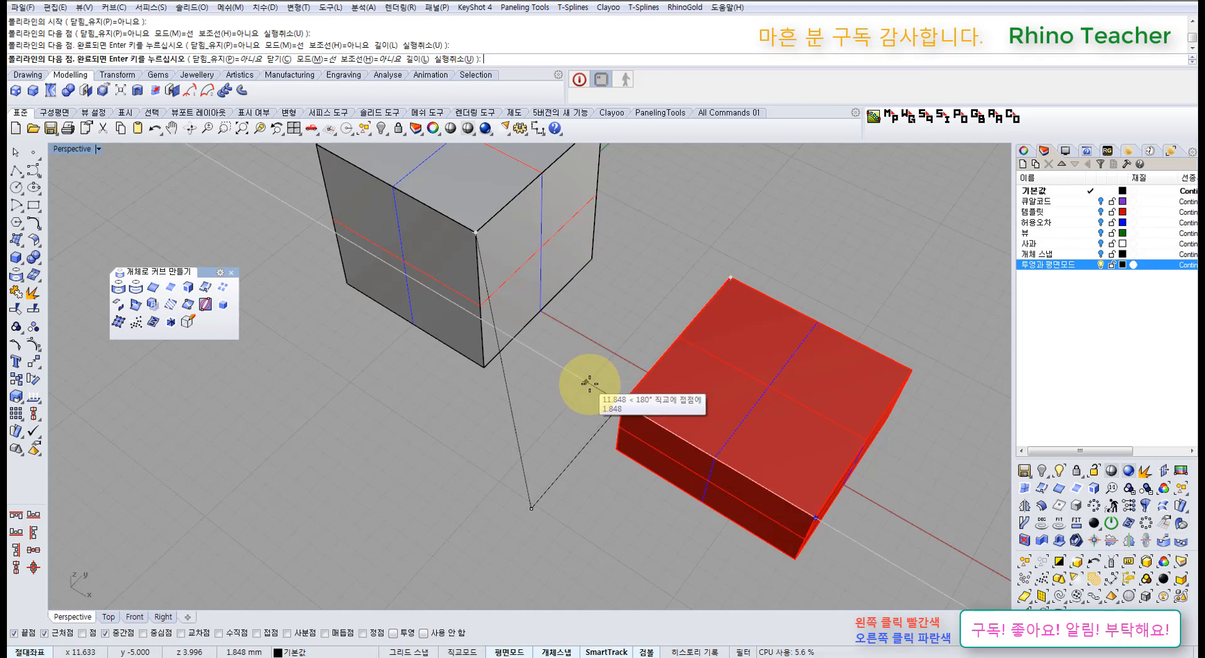
{"action": "left_click", "coordinate": [548, 359]}
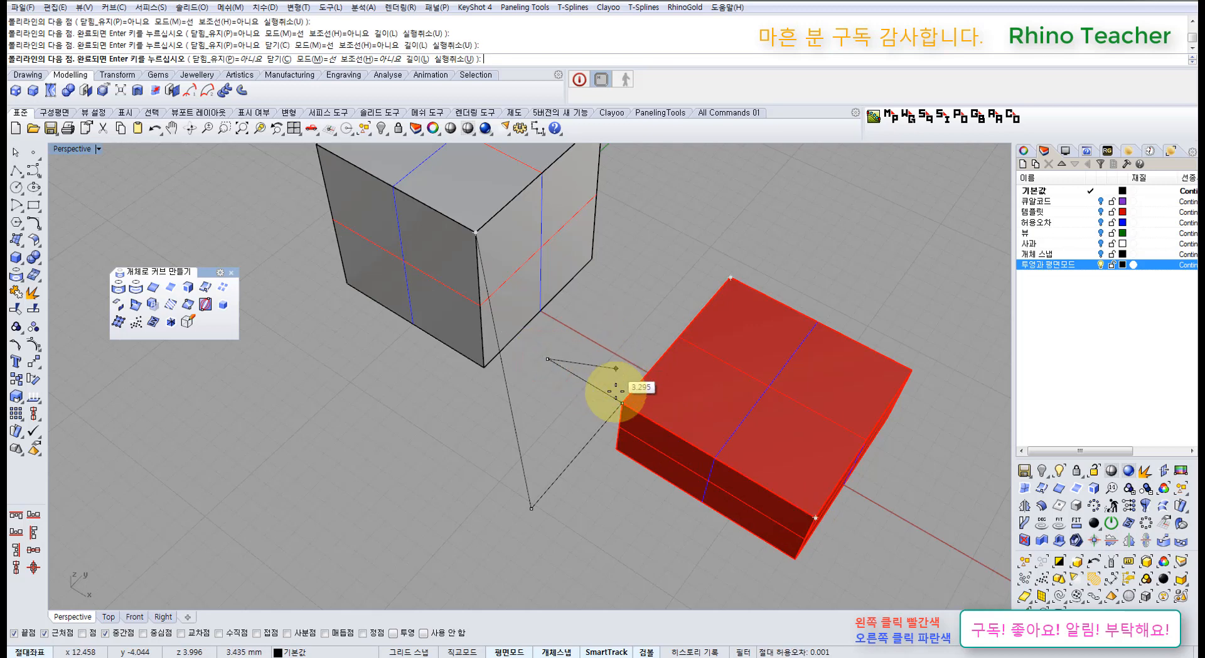
{"action": "right_click_drag", "start_coordinate": [624, 447], "coordinate": [613, 422]}
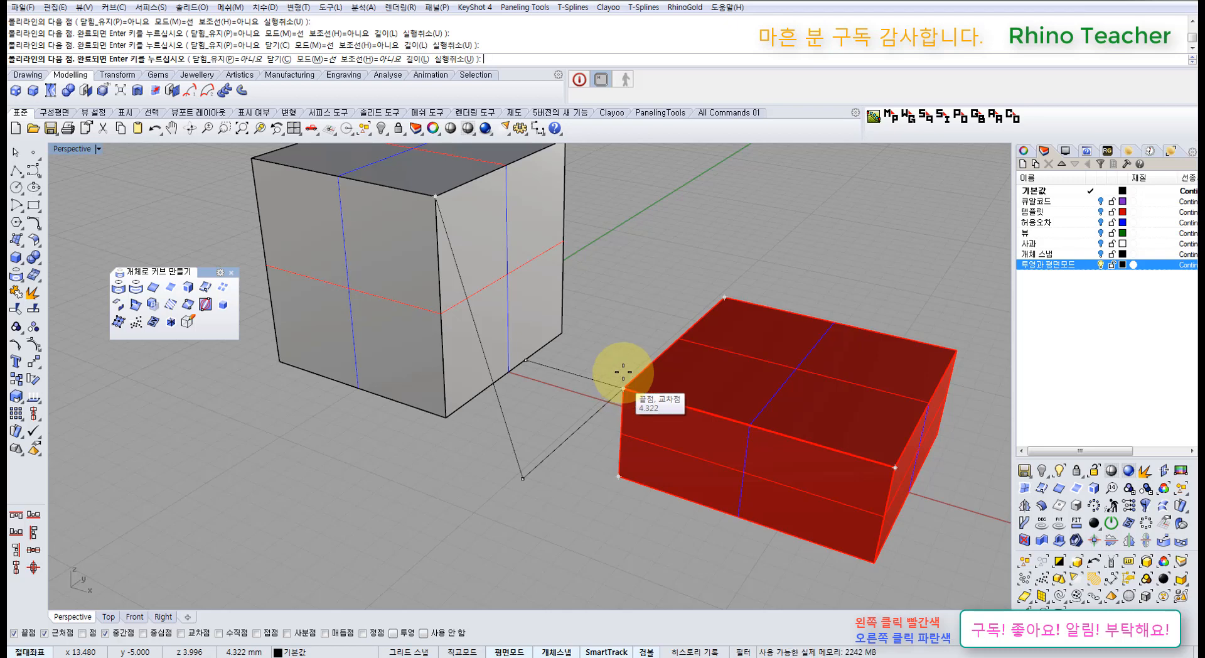
{"action": "mouse_move", "coordinate": [631, 352]}
{"action": "right_mouse_down"}
{"action": "mouse_move", "coordinate": [584, 358]}
{"action": "mouse_move", "coordinate": [606, 404]}
{"action": "right_mouse_up"}
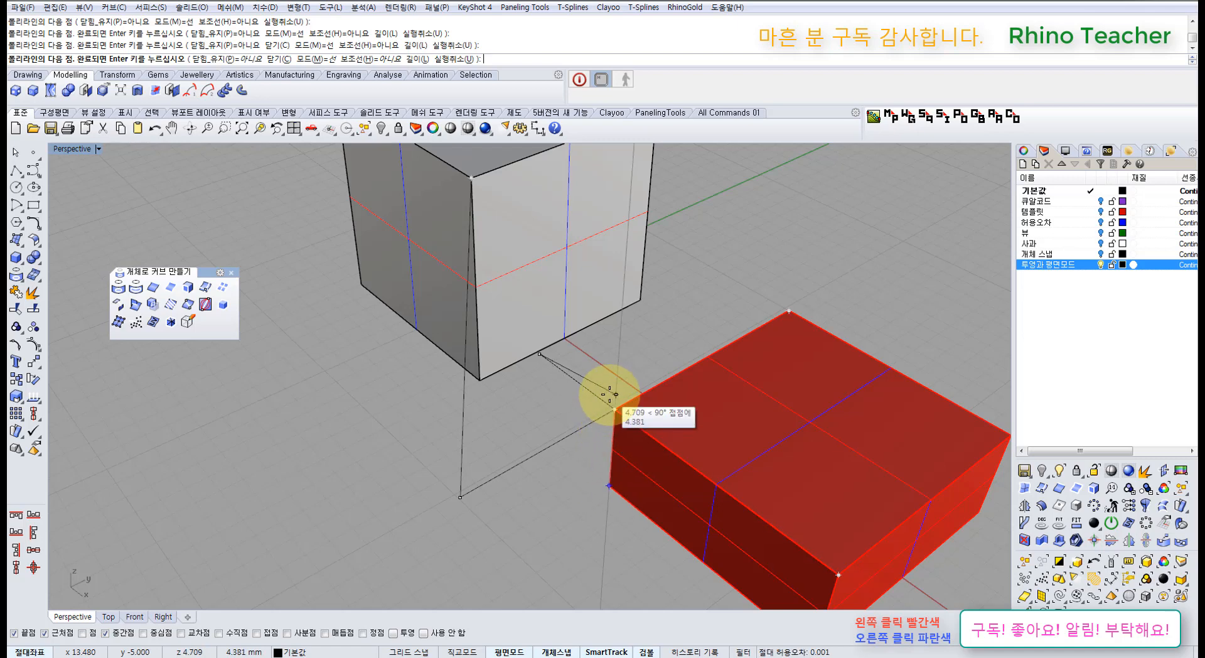
{"action": "right_click_drag", "start_coordinate": [616, 375], "coordinate": [633, 357]}
{"action": "scroll", "coordinate": [612, 380], "scroll_direction": "down", "scroll_amount": 5}
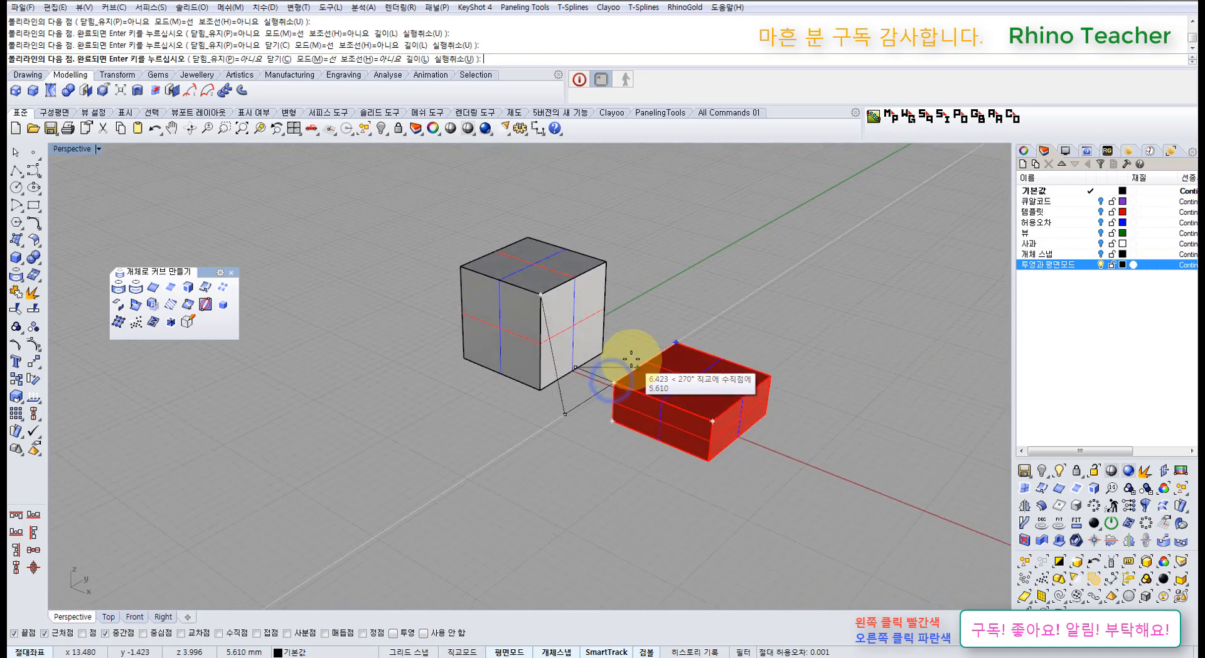
{"action": "scroll", "coordinate": [610, 360], "scroll_direction": "up", "scroll_amount": 3}
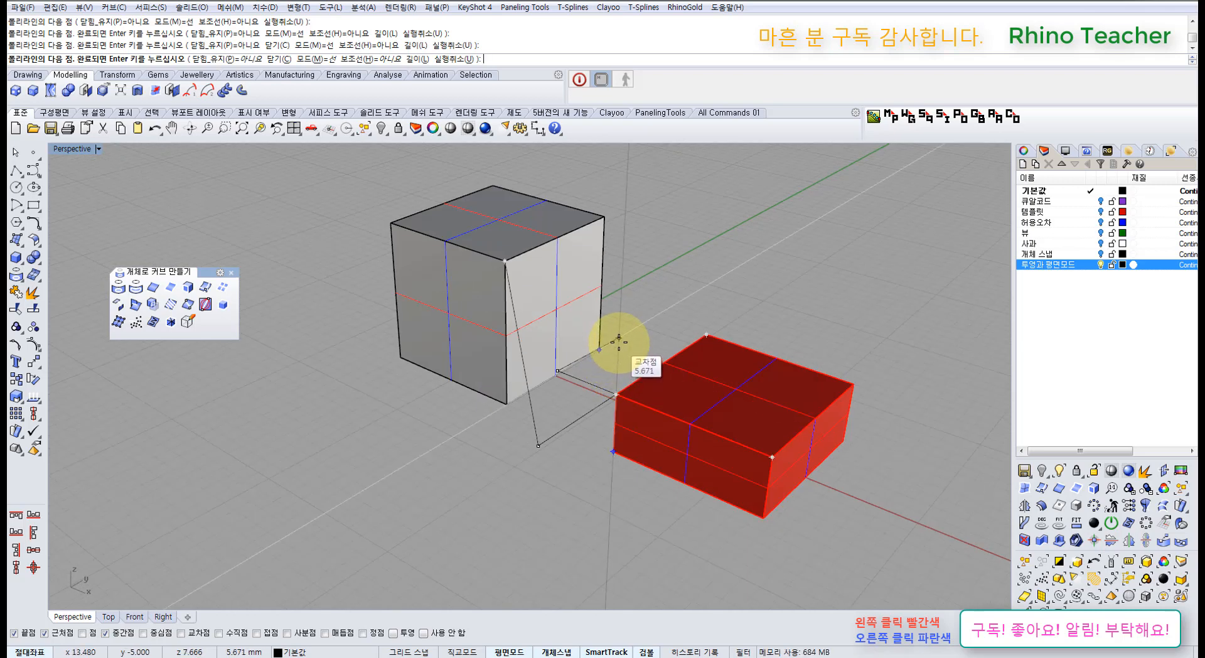
{"action": "left_click", "coordinate": [624, 278]}
{"action": "right_click", "coordinate": [624, 280]}
{"action": "right_click_drag", "start_coordinate": [616, 326], "coordinate": [619, 362]}
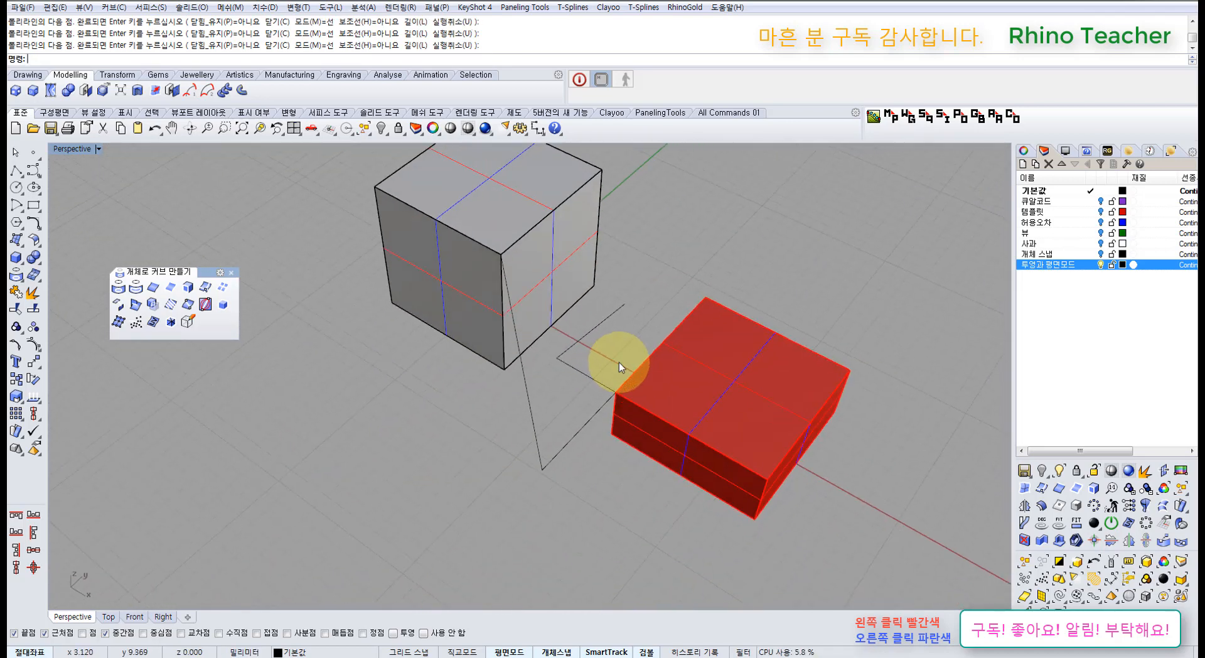
- Delete the tracked polyline between the white and red boxes
{"action": "scroll", "coordinate": [620, 363], "scroll_direction": "up", "scroll_amount": 5}
{"action": "left_click_drag", "start_coordinate": [576, 350], "coordinate": [519, 516]}
{"action": "right_click_drag", "start_coordinate": [516, 521], "coordinate": [535, 533]}
{"action": "key", "text": "Delete"}
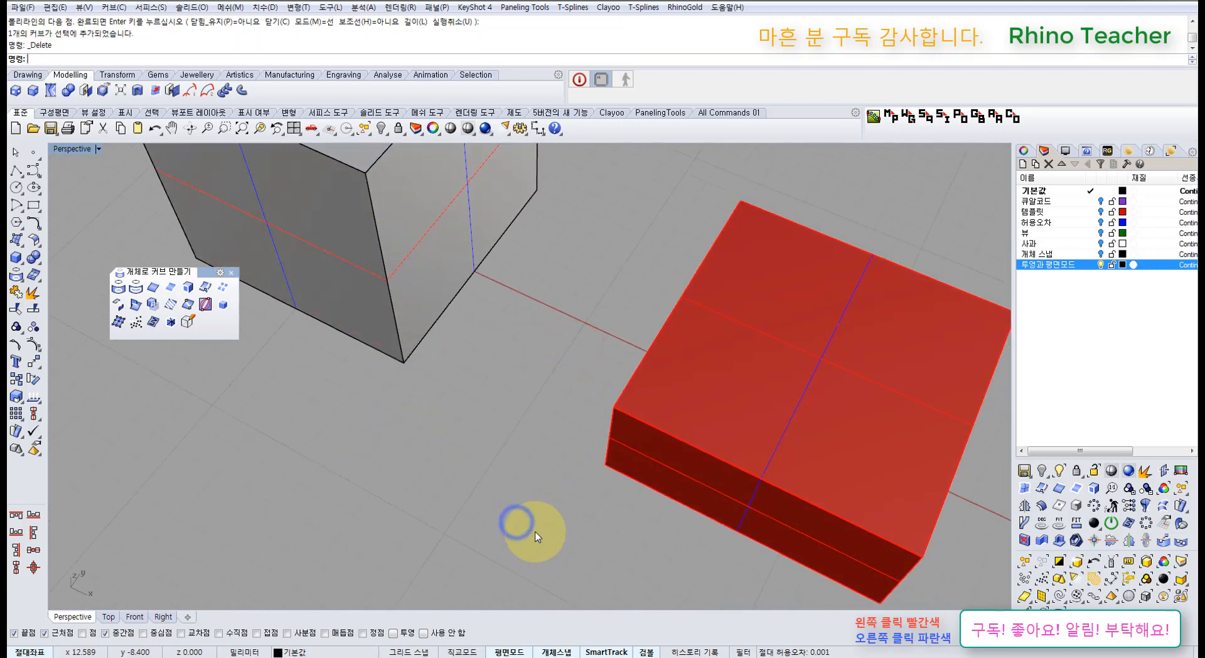
- Preview SmartTrack guides from the red box's corner and edge midpoint with a trial polyline starting at the white box's upper corner
{"action": "left_click", "coordinate": [21, 179]}
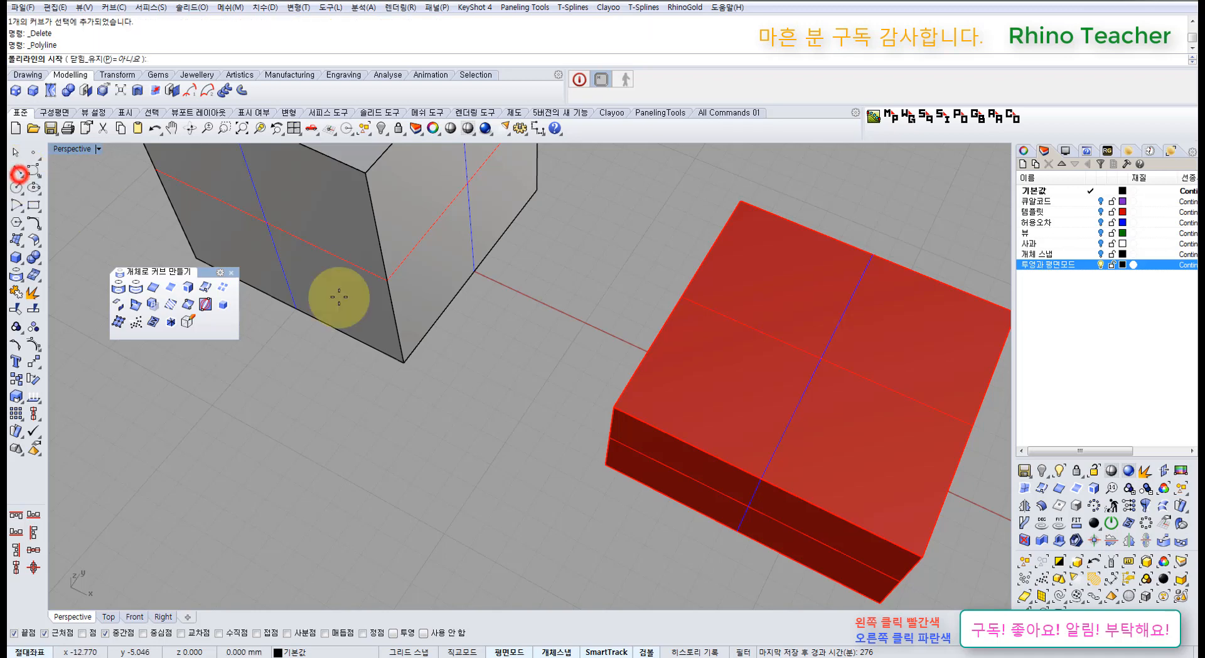
{"action": "scroll", "coordinate": [552, 409], "scroll_direction": "down", "scroll_amount": 2}
{"action": "right_click_drag", "start_coordinate": [553, 410], "coordinate": [490, 410]}
{"action": "left_click", "coordinate": [461, 358]}
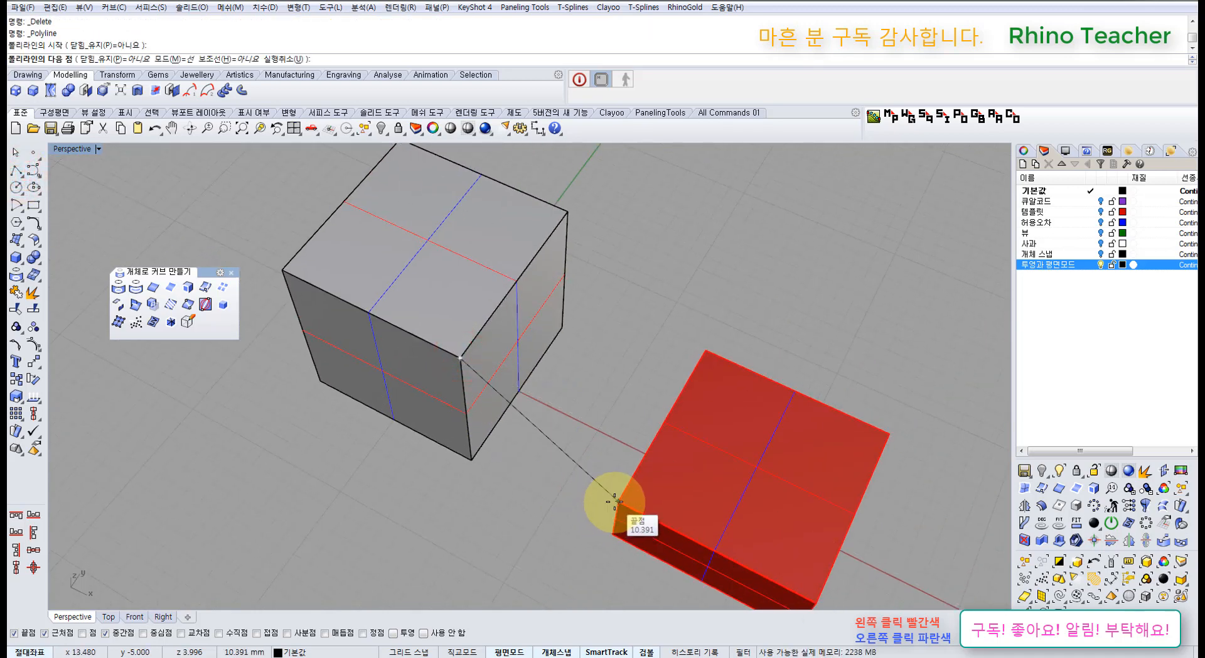
{"action": "right_click_drag", "start_coordinate": [615, 503], "coordinate": [587, 443], "text": "shift"}
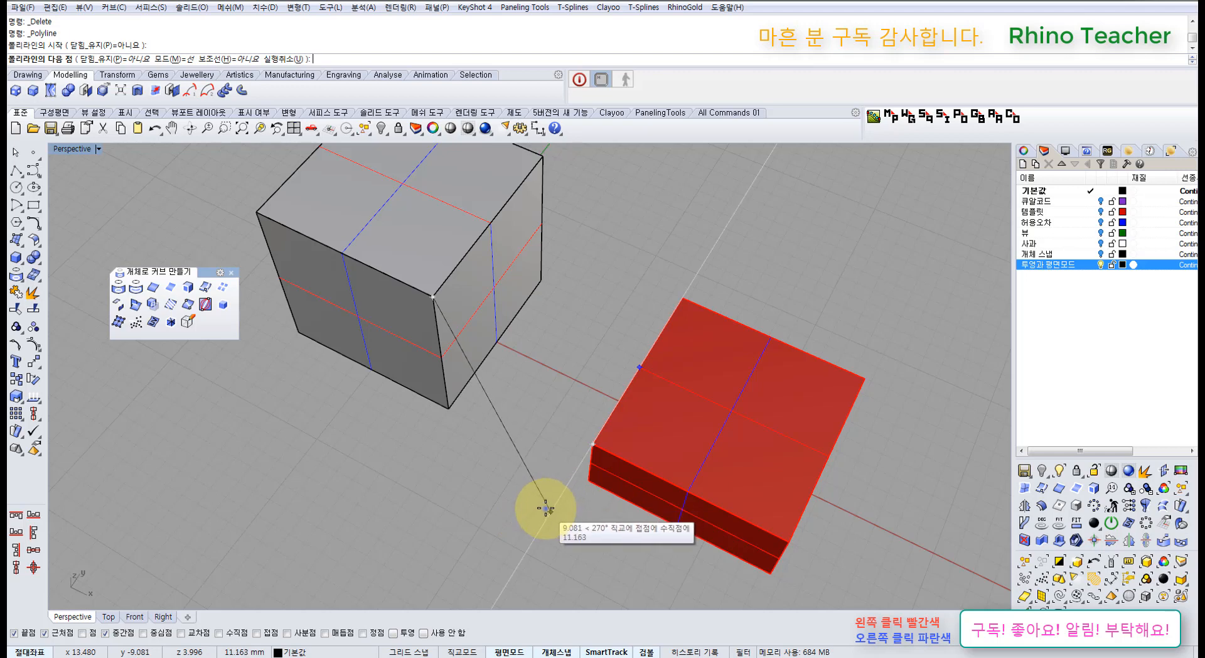
{"action": "mouse_move", "coordinate": [547, 506]}
{"action": "right_mouse_down"}
{"action": "mouse_move", "coordinate": [543, 462]}
{"action": "mouse_move", "coordinate": [576, 457]}
{"action": "mouse_move", "coordinate": [595, 496]}
{"action": "right_mouse_up"}
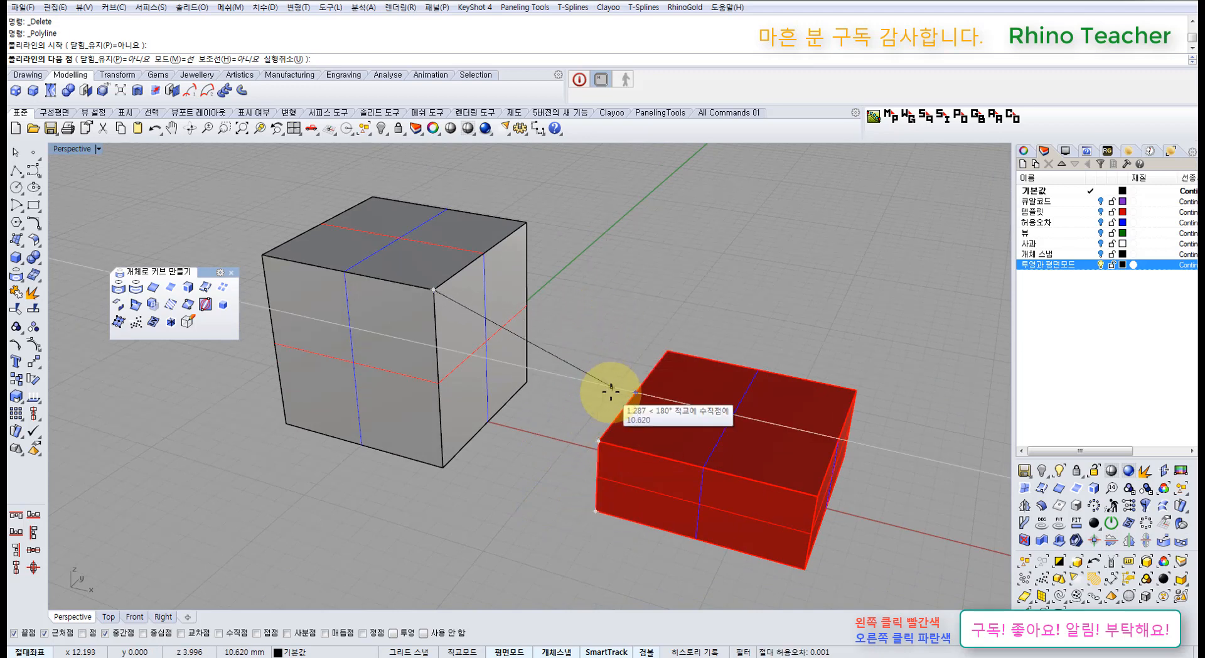
{"action": "right_click_drag", "start_coordinate": [611, 389], "coordinate": [398, 519]}
{"action": "right_click", "coordinate": [490, 490]}
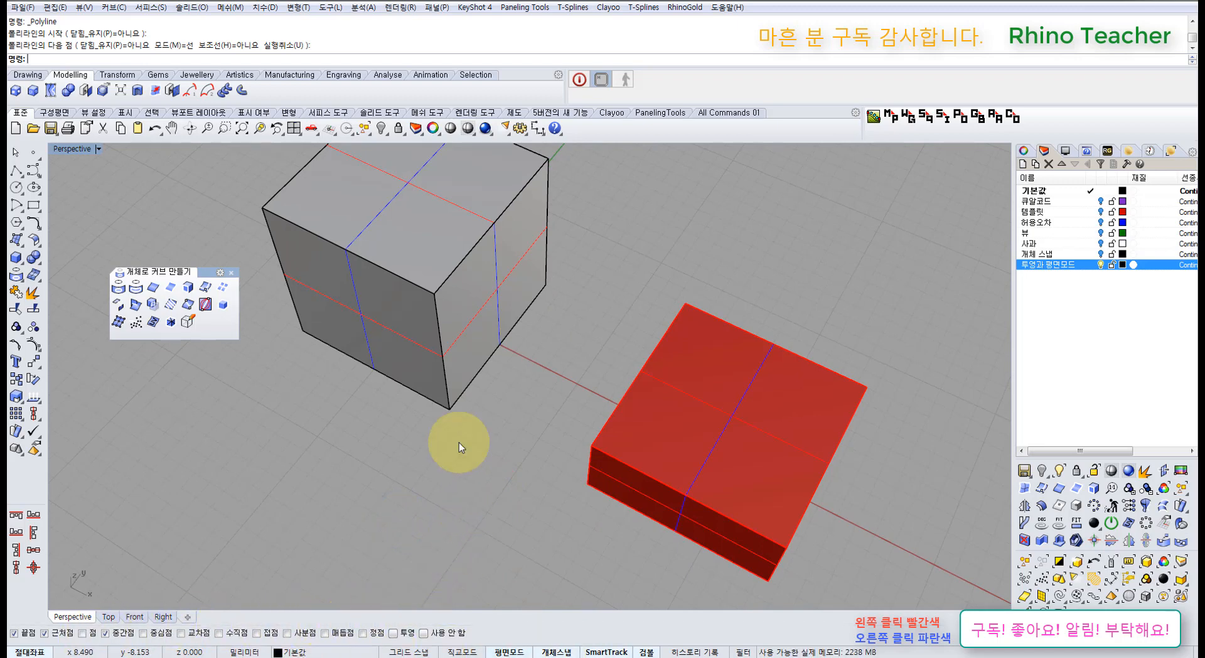
- Open the 개체 스냅 tool set and float it over the viewport near the white box's lower edge
{"action": "left_click", "coordinate": [347, 128]}
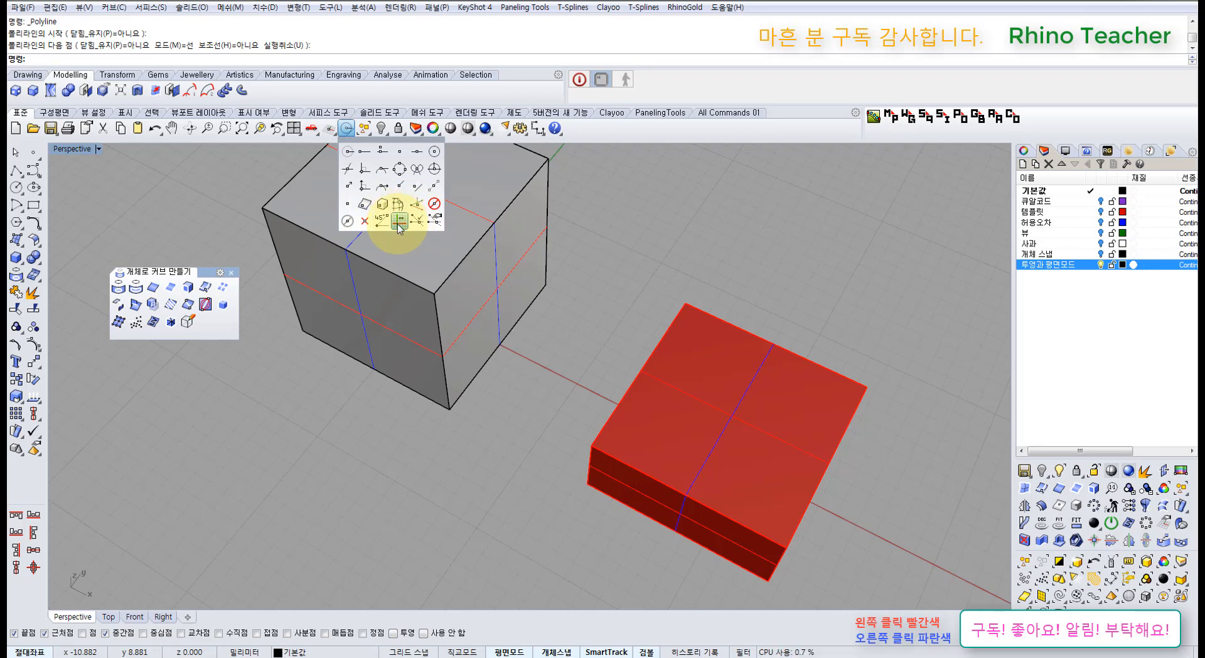
{"action": "right_click_drag", "start_coordinate": [411, 316], "coordinate": [442, 290]}
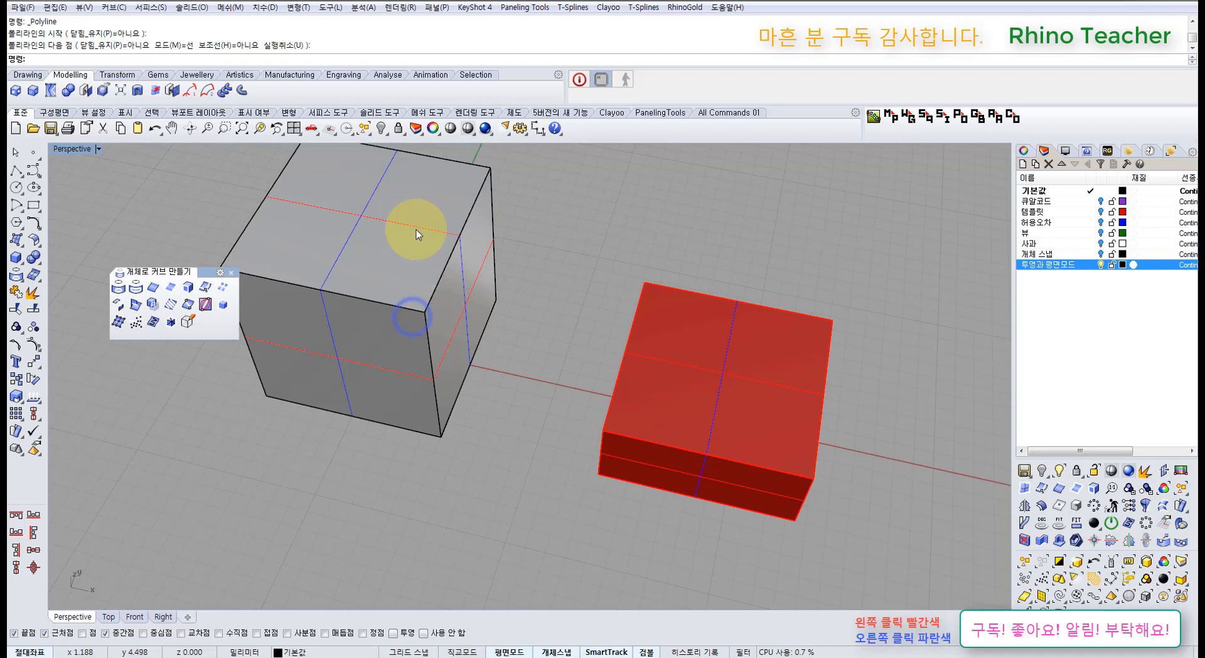
{"action": "left_click", "coordinate": [332, 131]}
{"action": "left_click", "coordinate": [352, 130]}
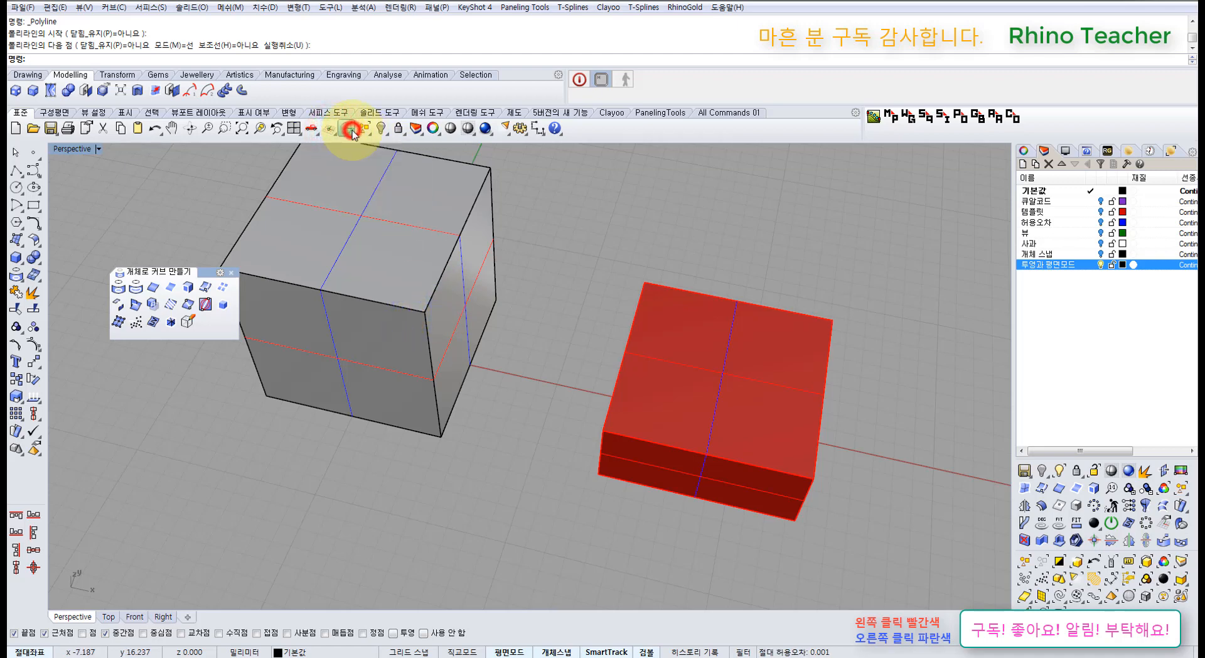
{"action": "left_click_drag", "start_coordinate": [369, 144], "coordinate": [380, 429]}
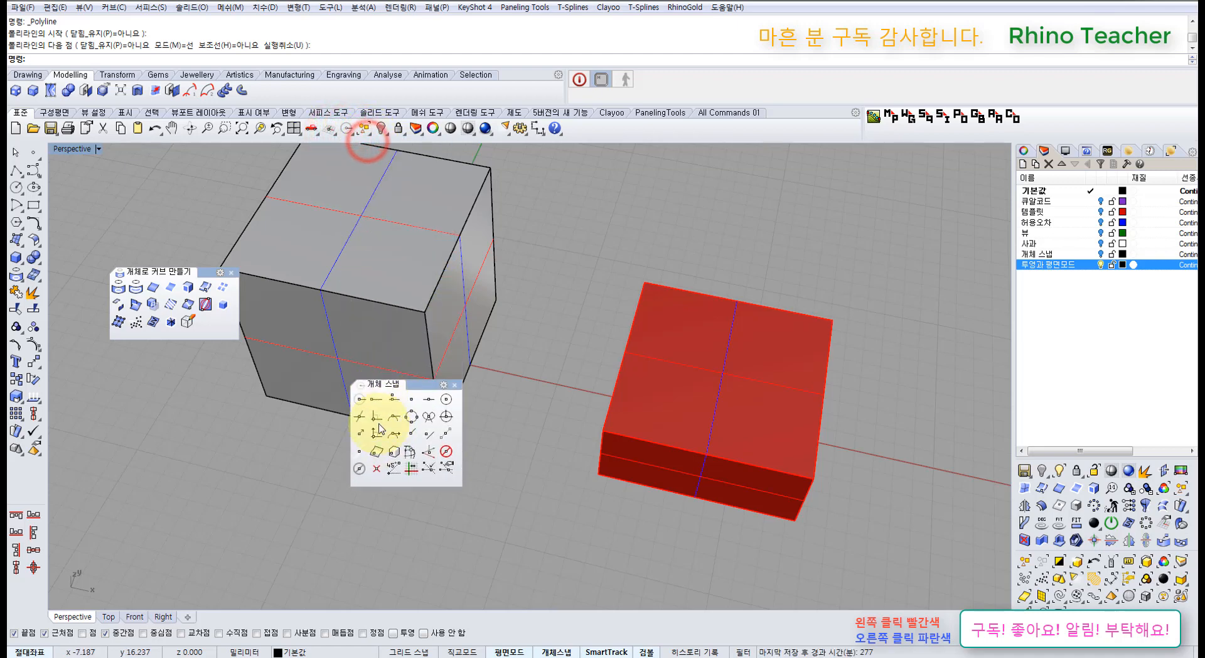
- Call up the grid size (그리드 크기) prompt and the snap size (스냅 크기) prompt from the 개체 스냅 tool set
{"action": "right_click_drag", "start_coordinate": [510, 466], "coordinate": [626, 462], "text": "shift"}
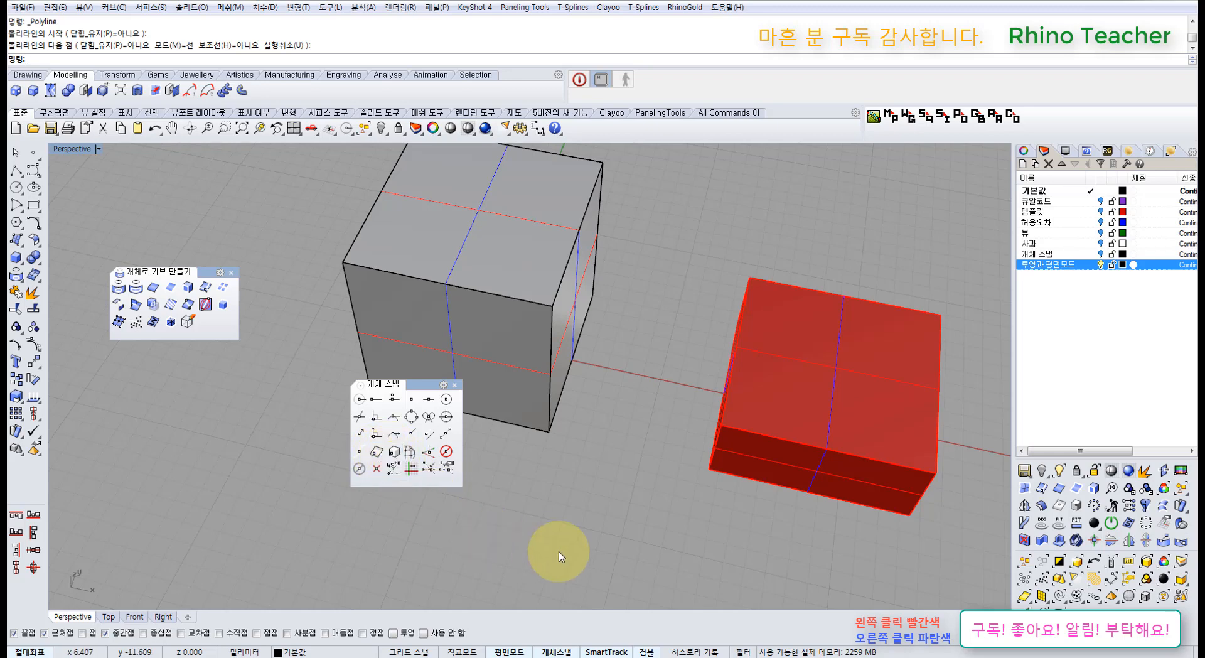
{"action": "right_click_drag", "start_coordinate": [579, 557], "coordinate": [552, 509]}
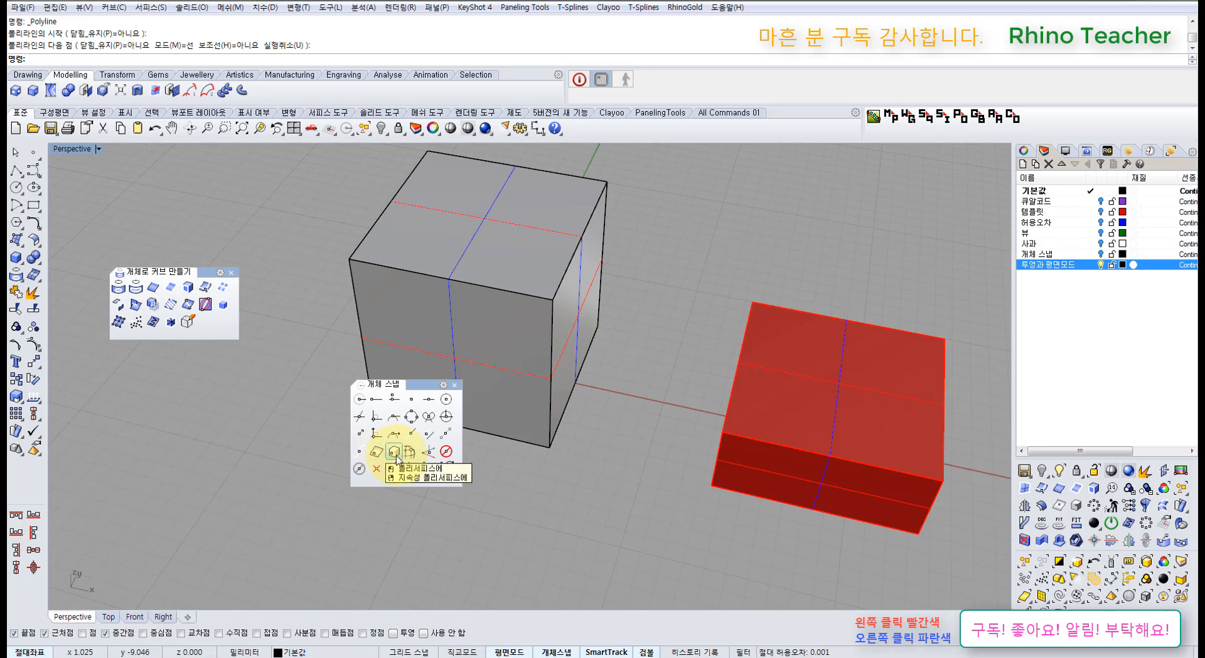
{"action": "right_click_drag", "start_coordinate": [535, 506], "coordinate": [484, 491]}
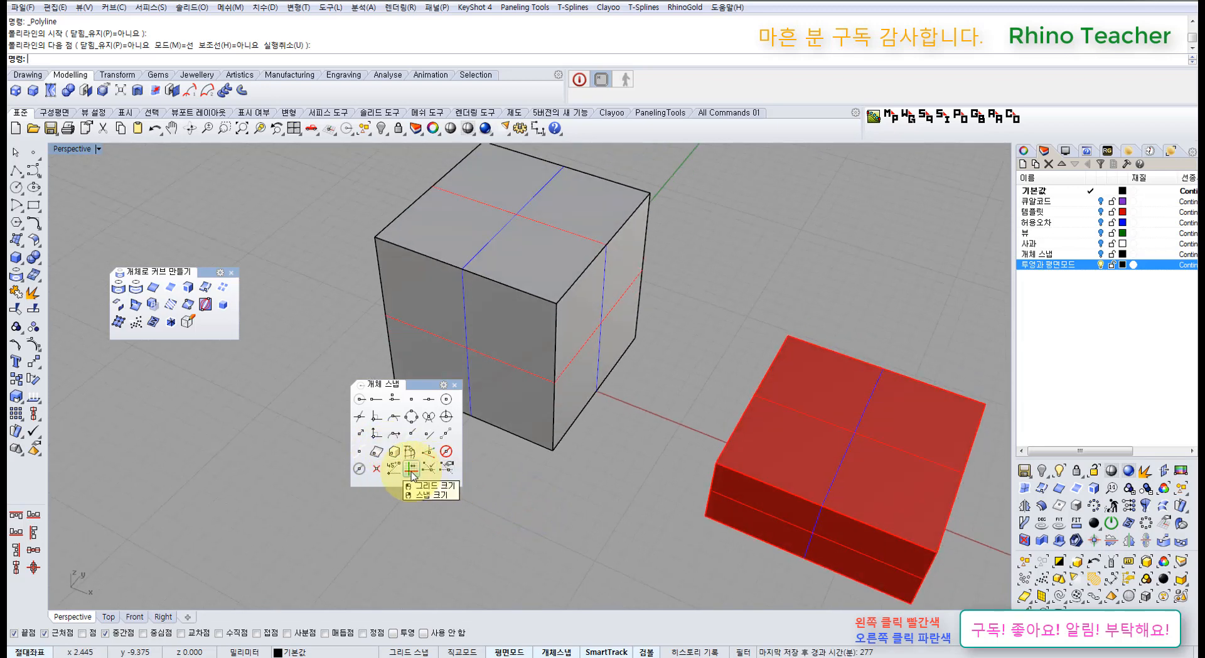
{"action": "left_click", "coordinate": [411, 471]}
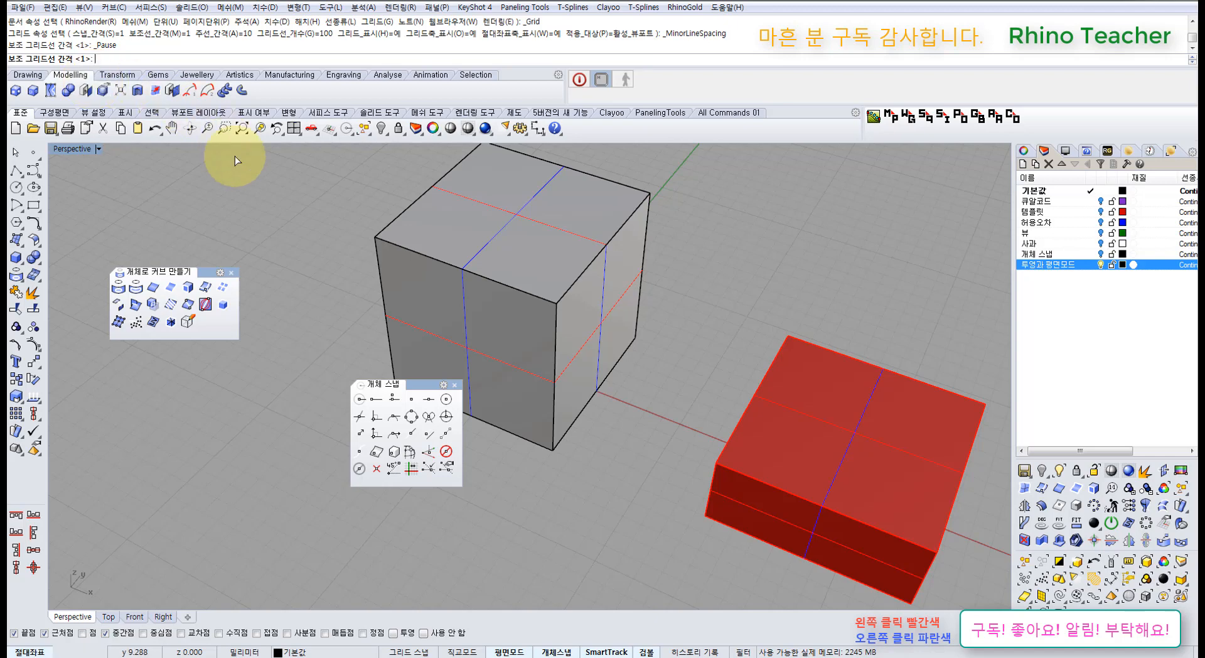
{"action": "right_click", "coordinate": [412, 470]}
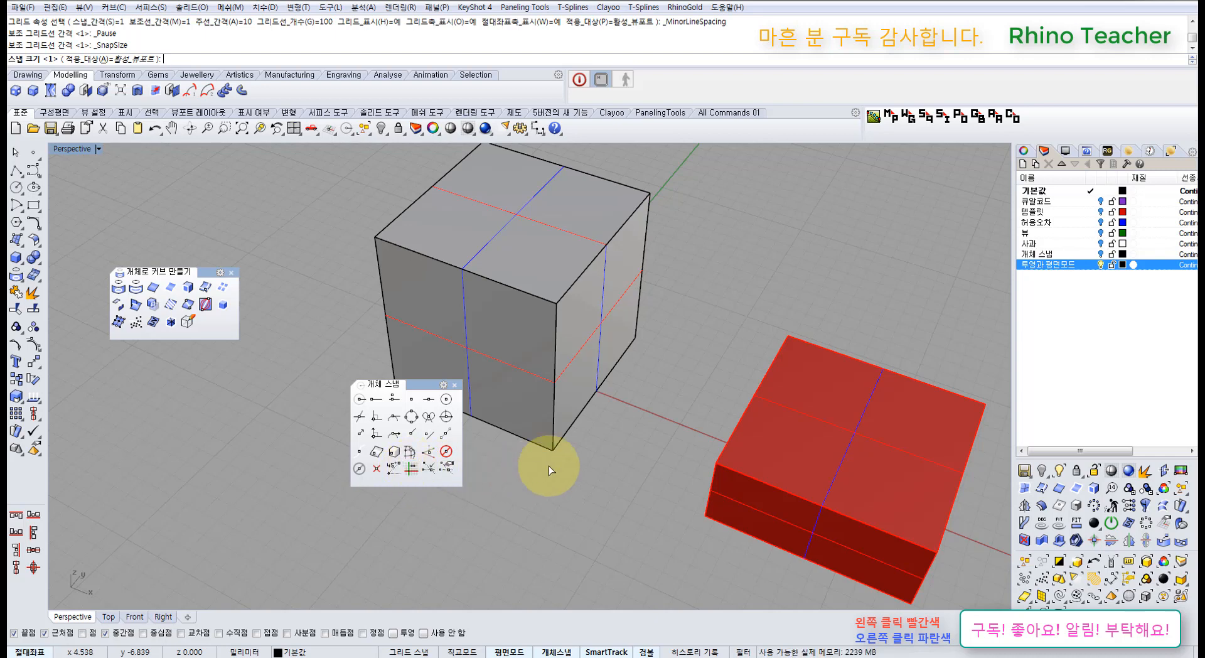
{"action": "mouse_move", "coordinate": [584, 438]}
{"action": "right_mouse_down", "text": "ctrl"}
{"action": "mouse_move", "coordinate": [598, 473]}
{"action": "mouse_move", "coordinate": [470, 516]}
{"action": "mouse_move", "coordinate": [615, 496]}
{"action": "right_mouse_up", "text": "ctrl"}
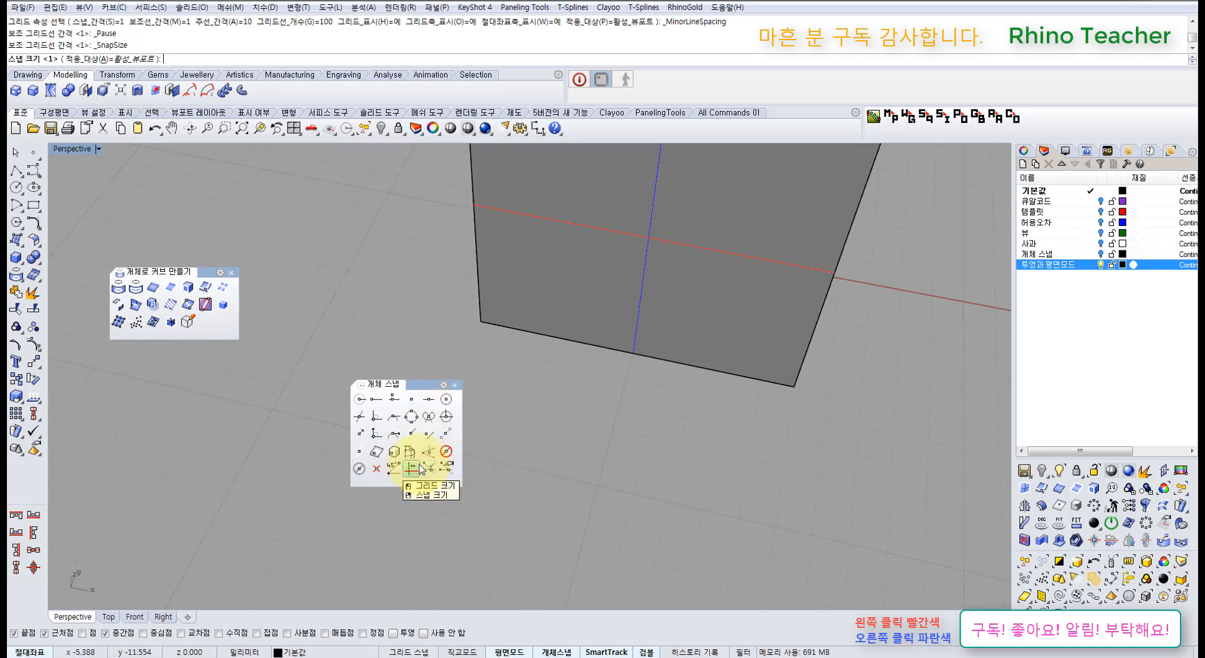
- Close the floating 개체 스냅 tool set over the viewport
{"action": "left_click", "coordinate": [453, 386]}
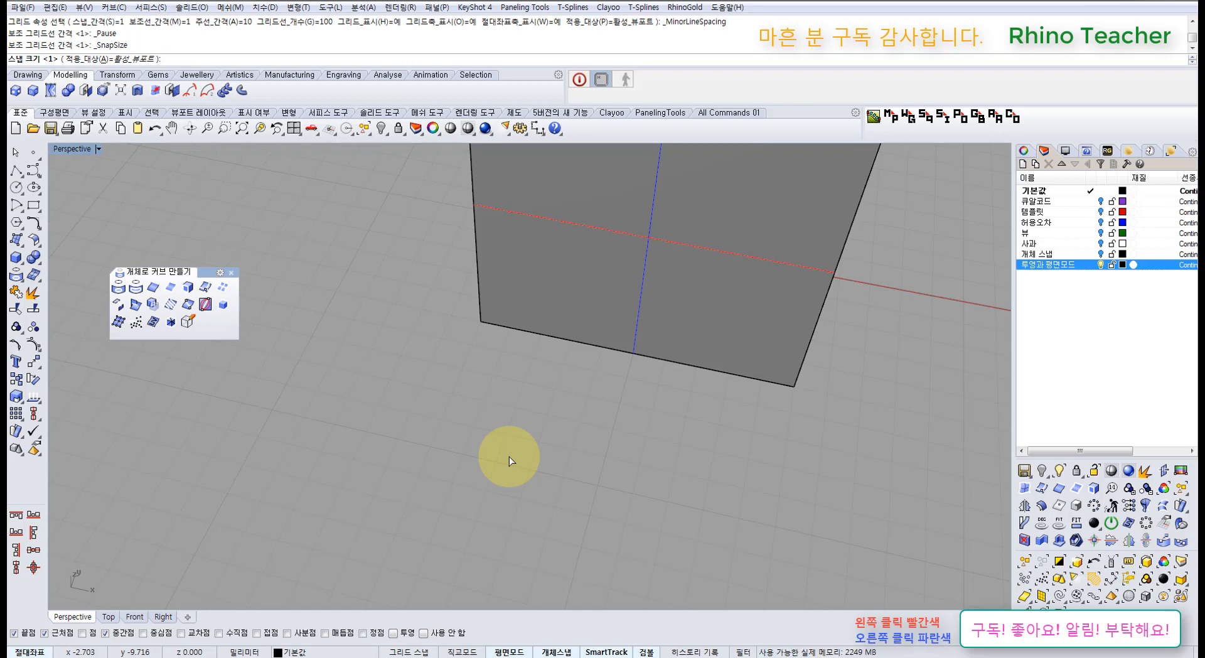
{"action": "right_click_drag", "start_coordinate": [510, 457], "coordinate": [519, 413]}
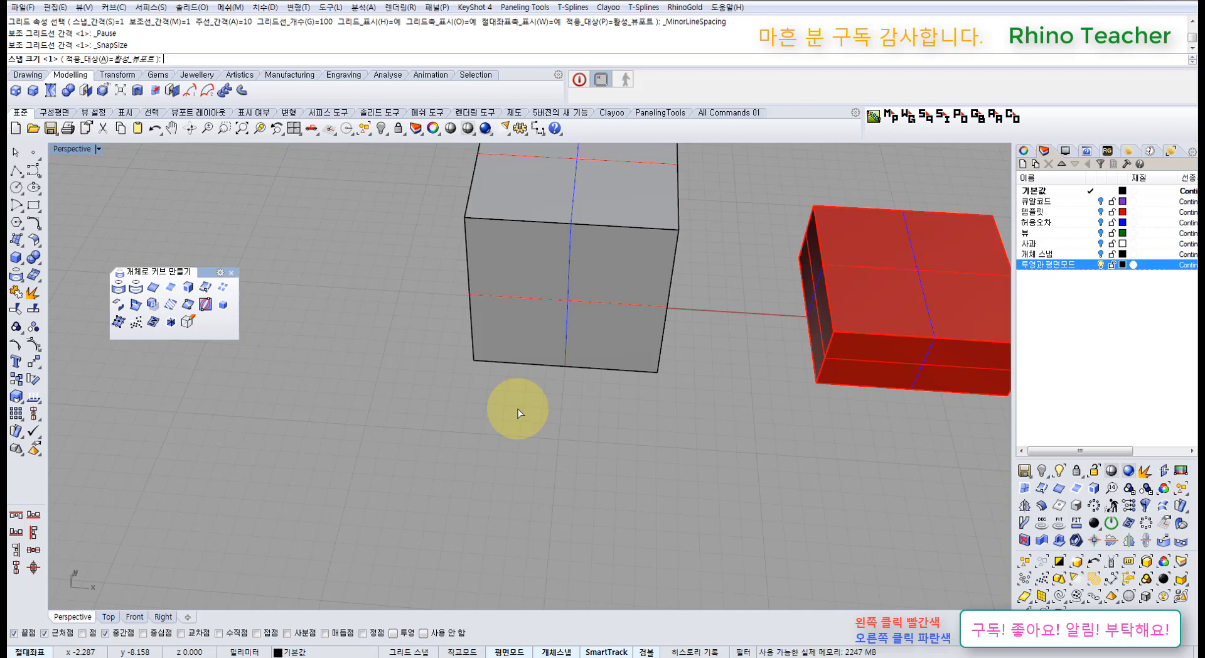
{"action": "right_click_drag", "start_coordinate": [525, 412], "coordinate": [499, 499]}
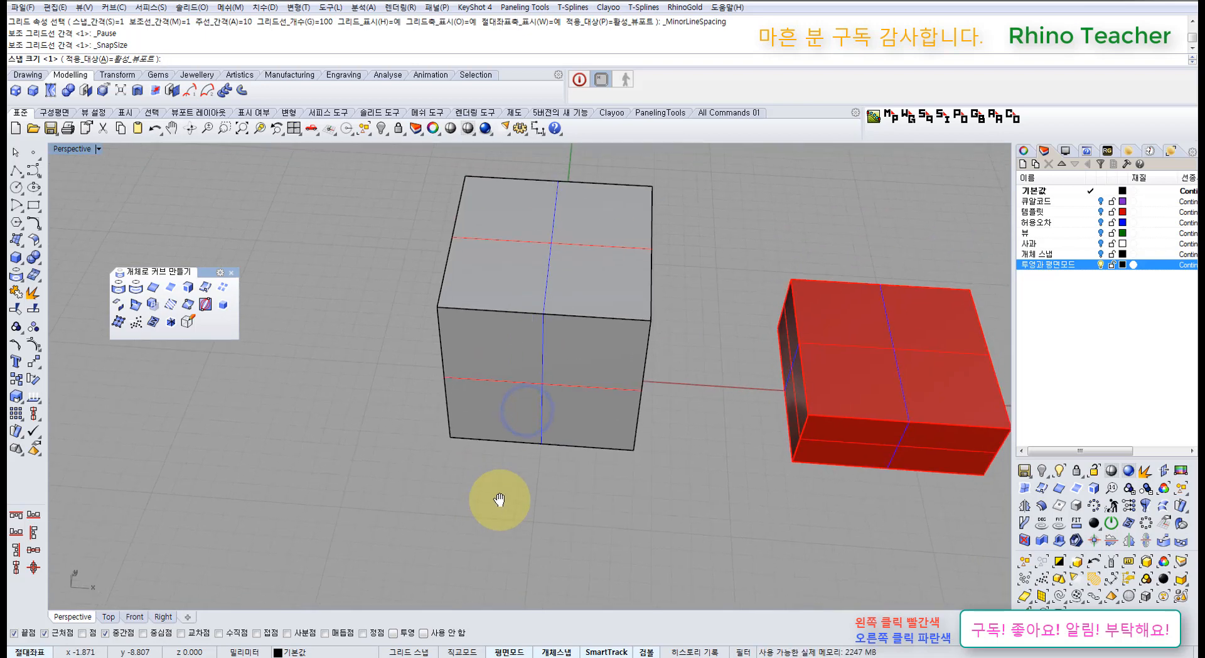